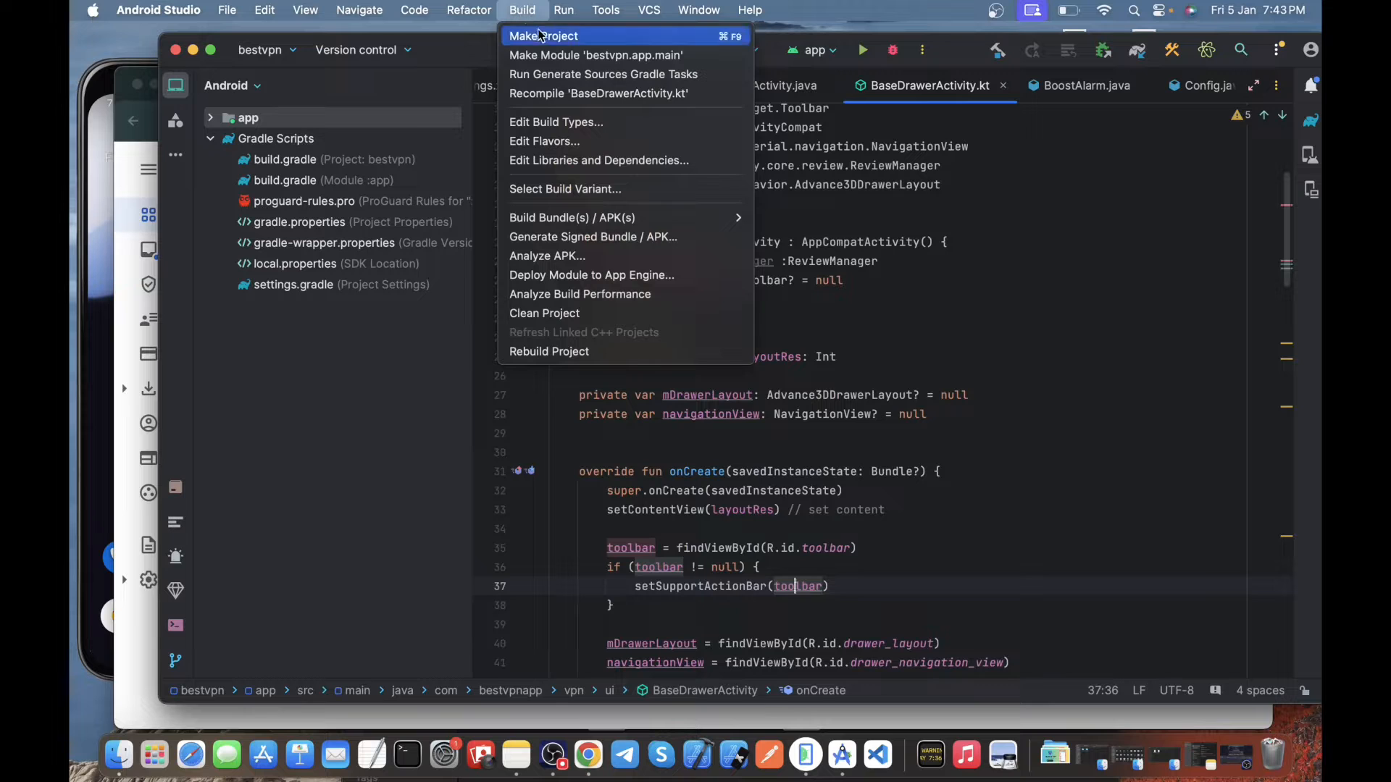
Start generating a signed Android App Bundle and open the form for a new key store
mouse_move(588, 221)
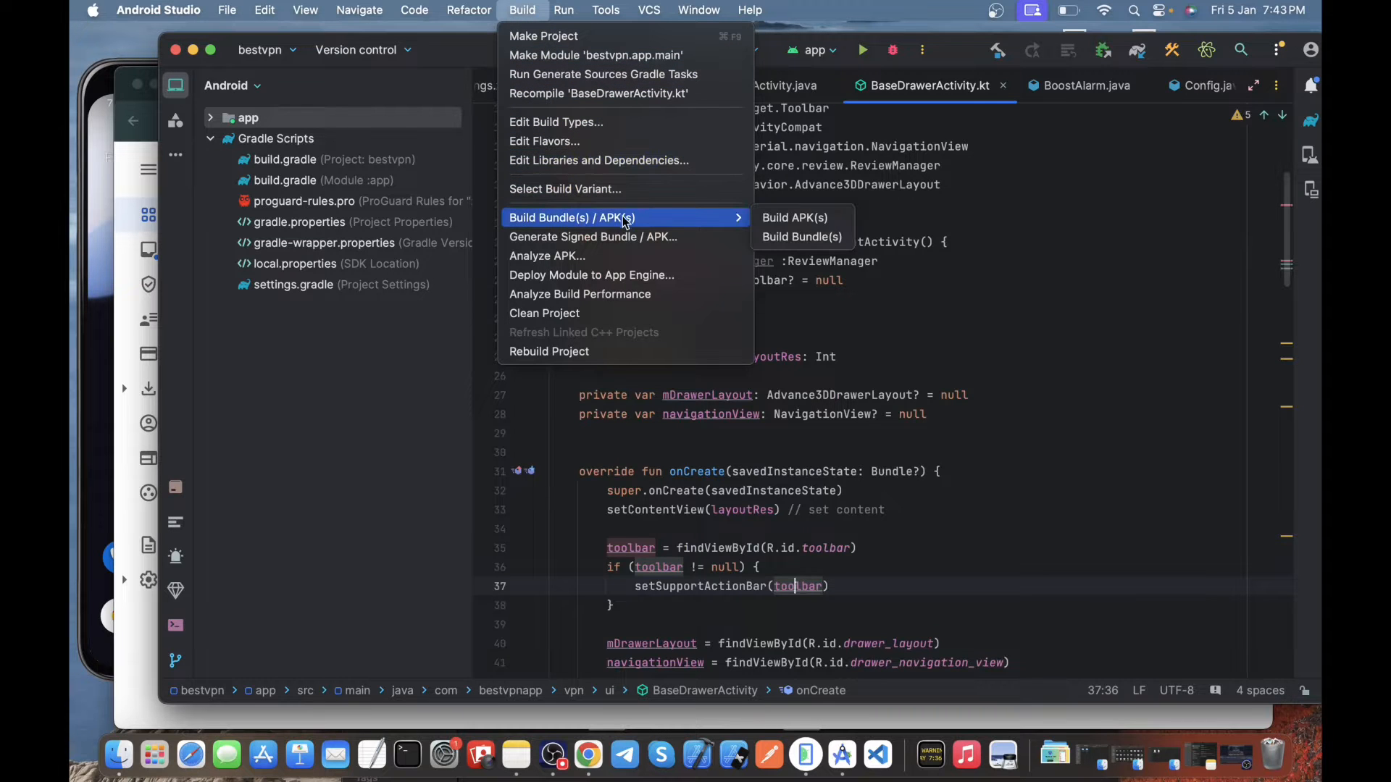
left_click(631, 242)
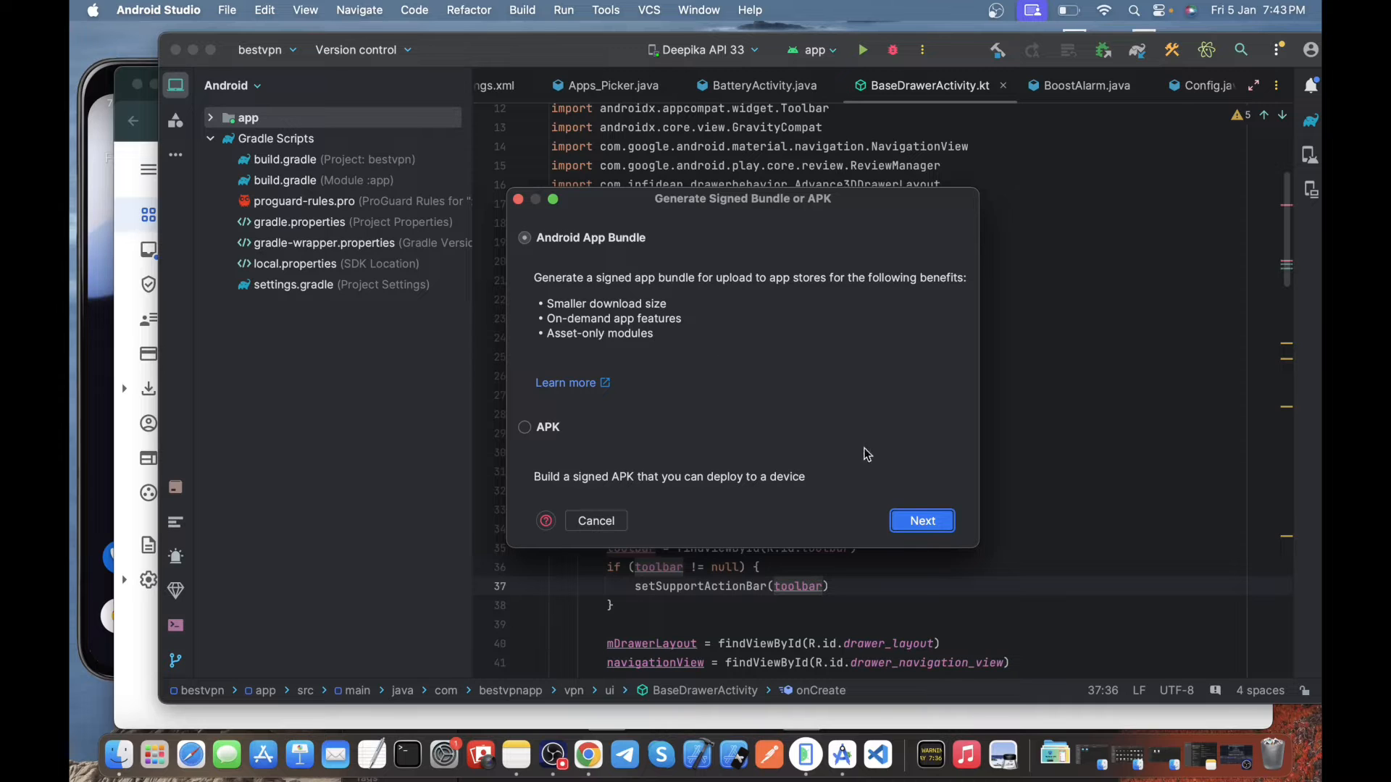
left_click(916, 521)
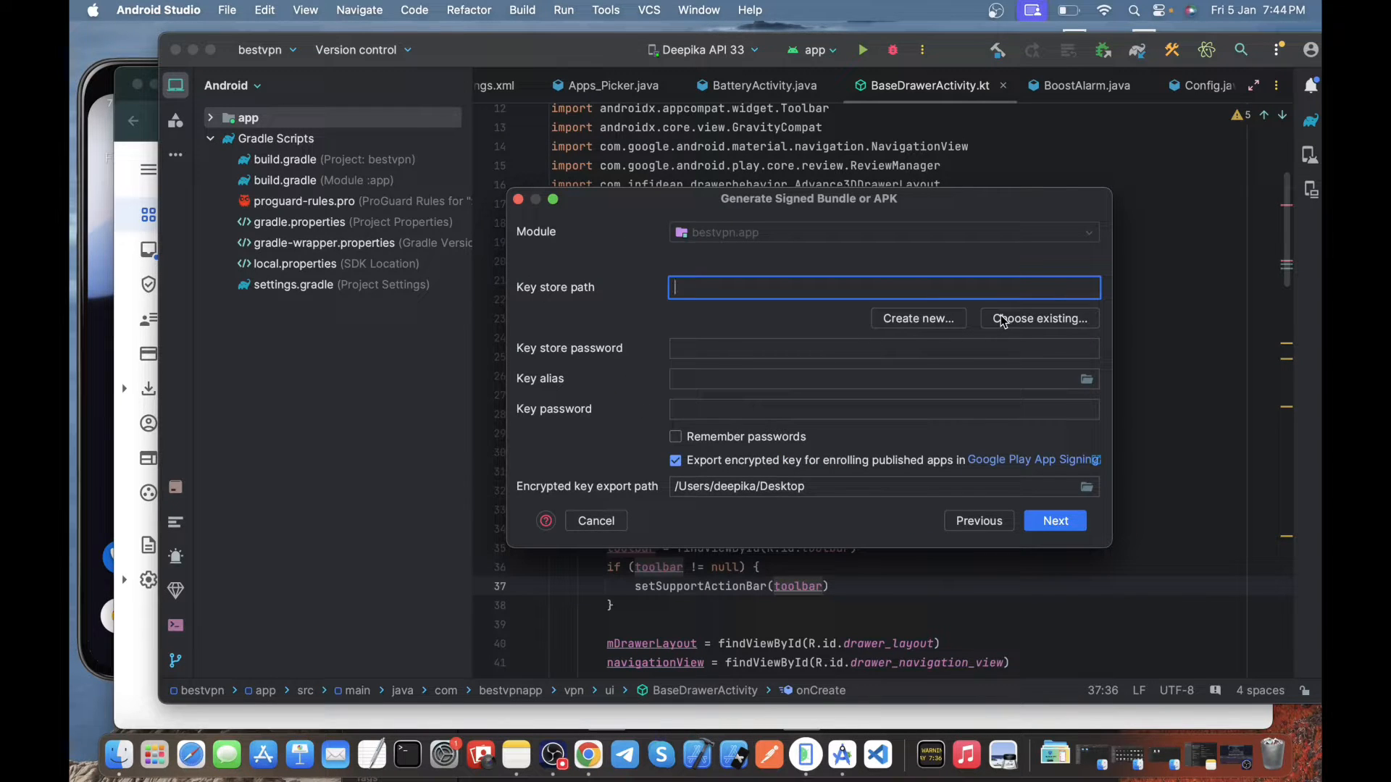
left_click(927, 318)
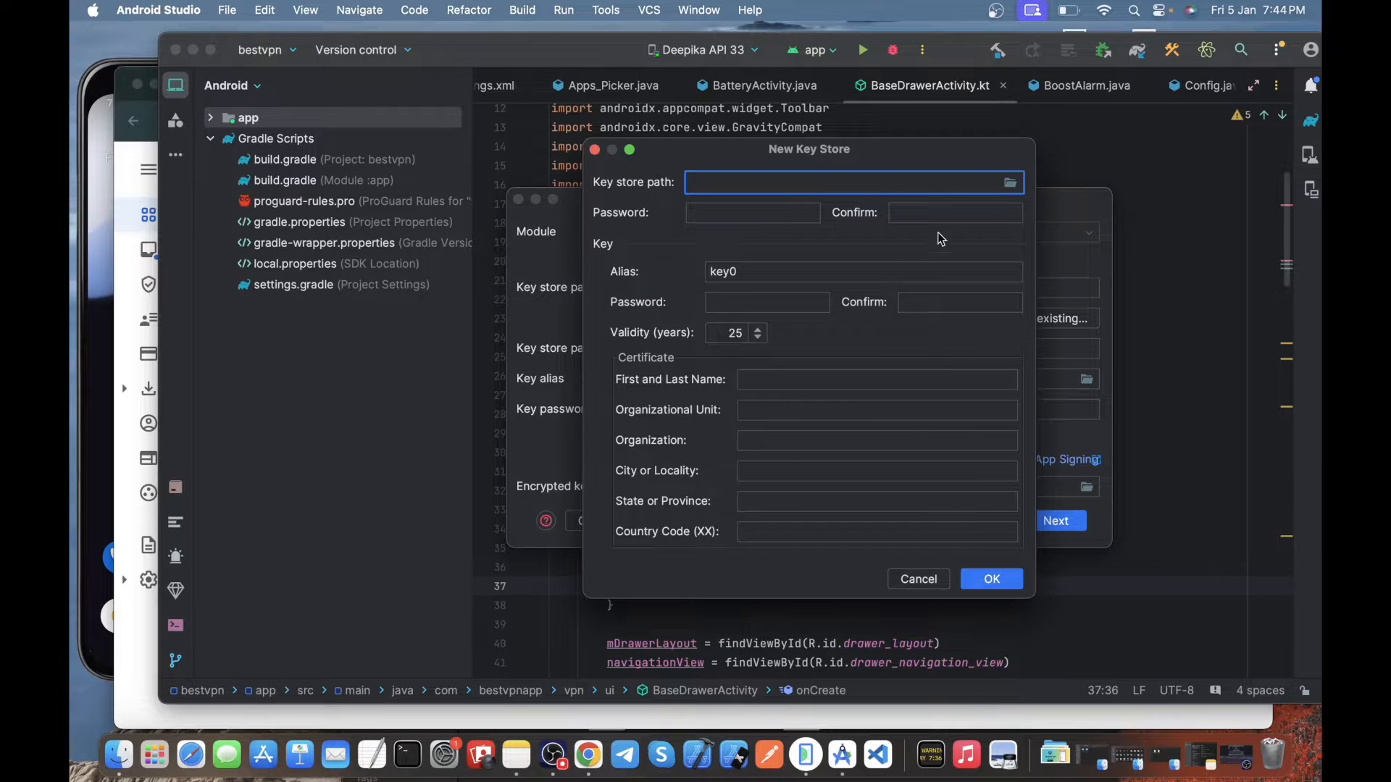
Set the key store path to a file named Untitled in MacintoshD/Clients_APP_Projects/VPN App/appdesc
left_click(1011, 184)
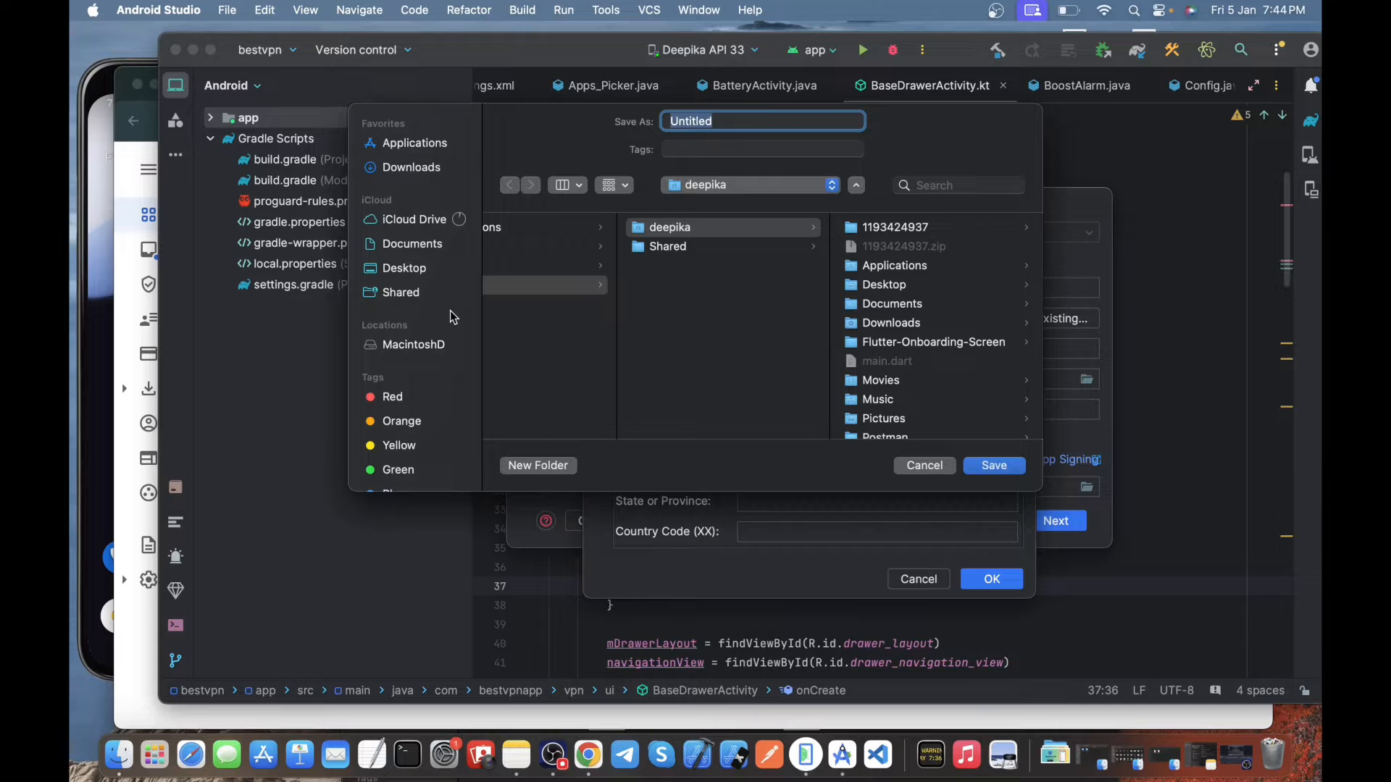
left_click(413, 347)
scroll(557, 336, "down", 2)
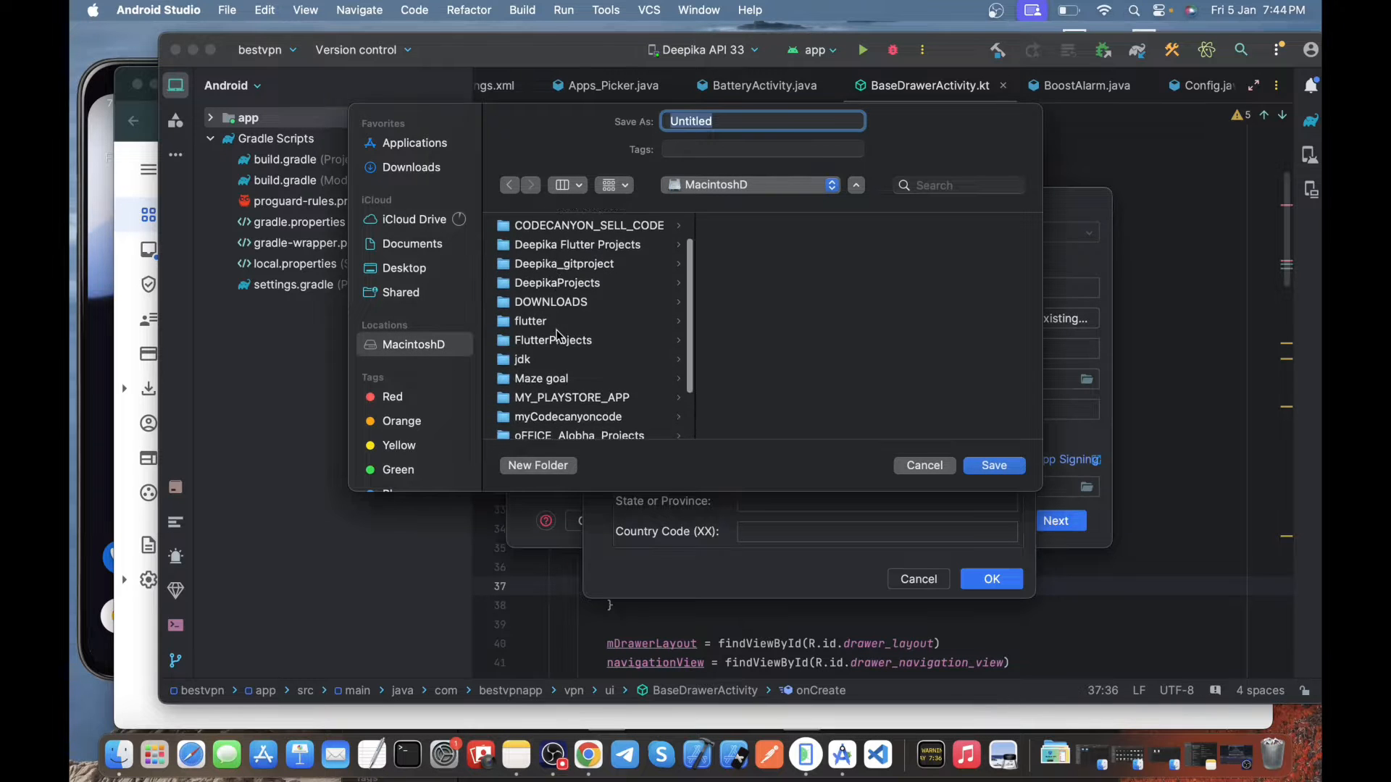
scroll(558, 335, "down", 5)
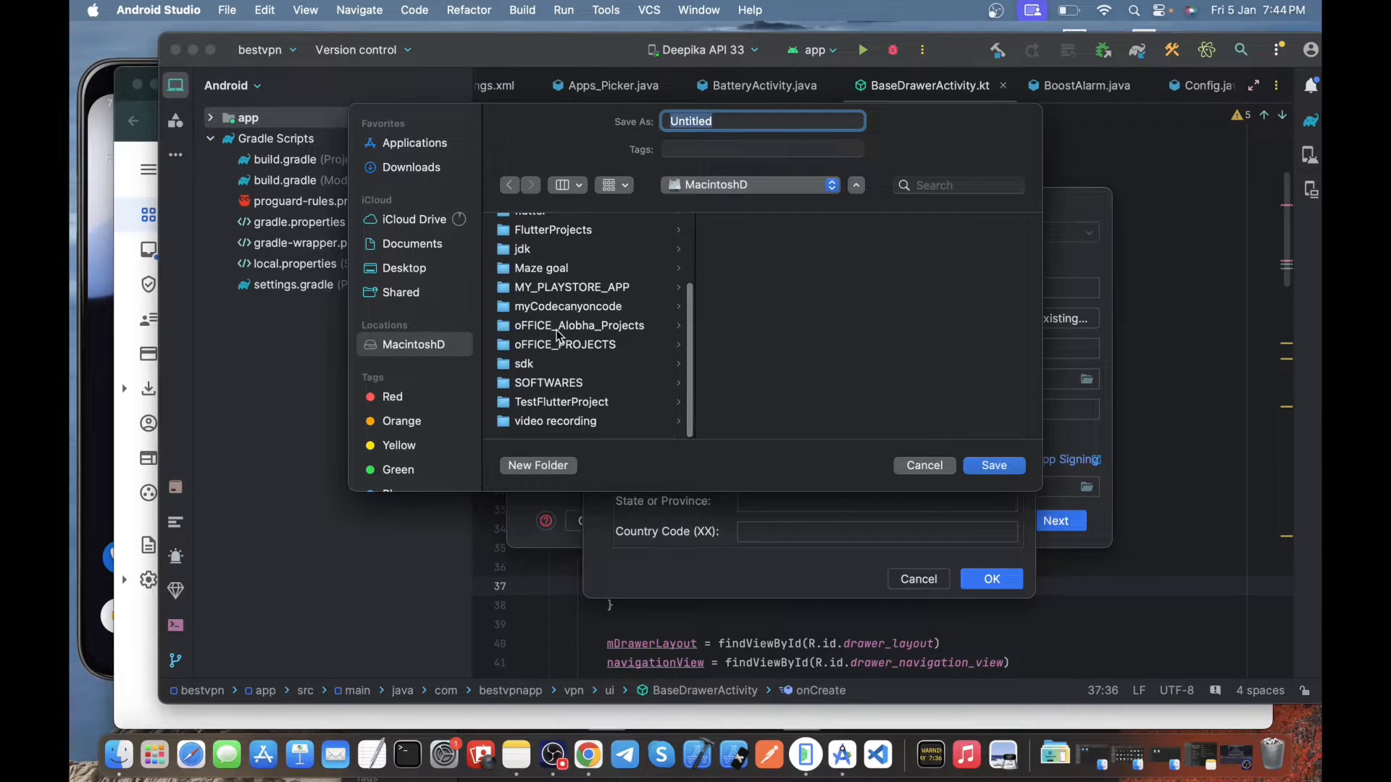
scroll(568, 315, "up", 3)
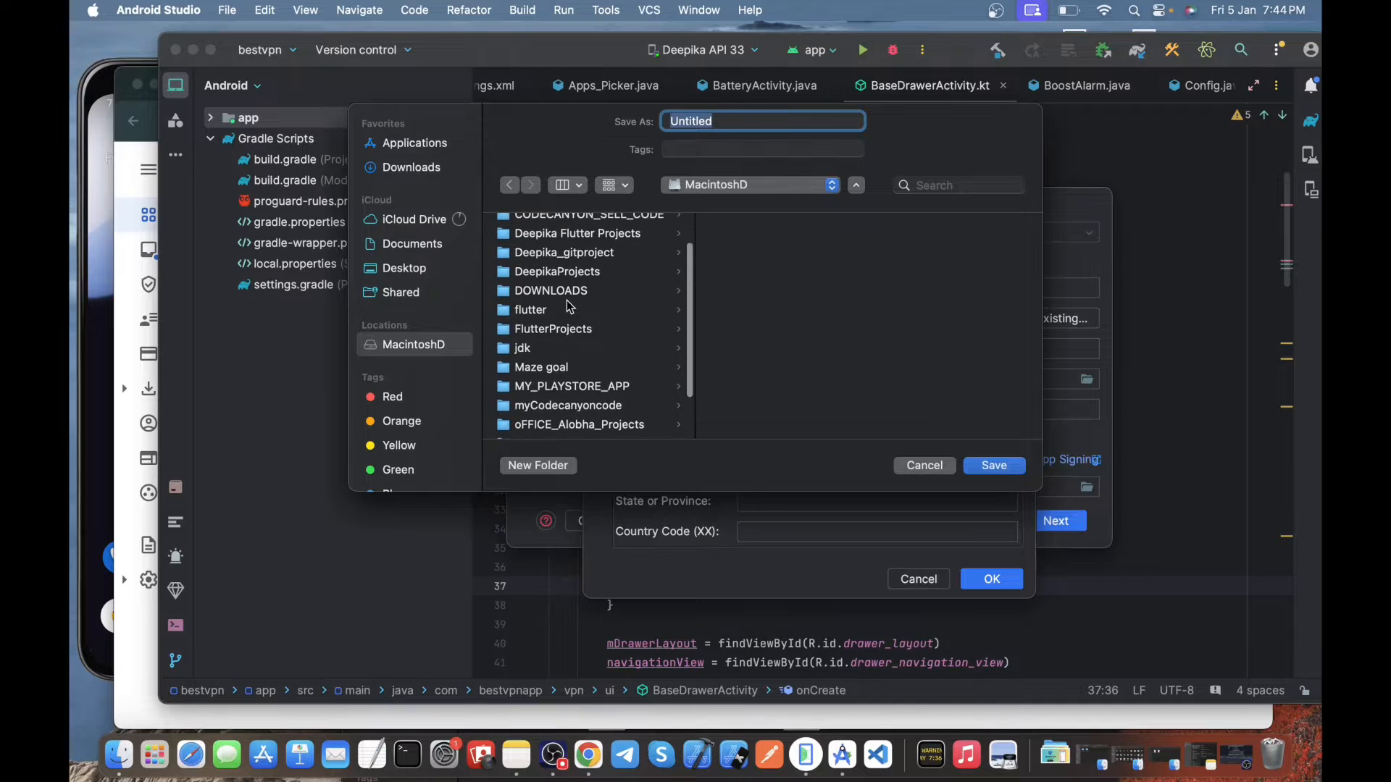
scroll(569, 306, "up", 2)
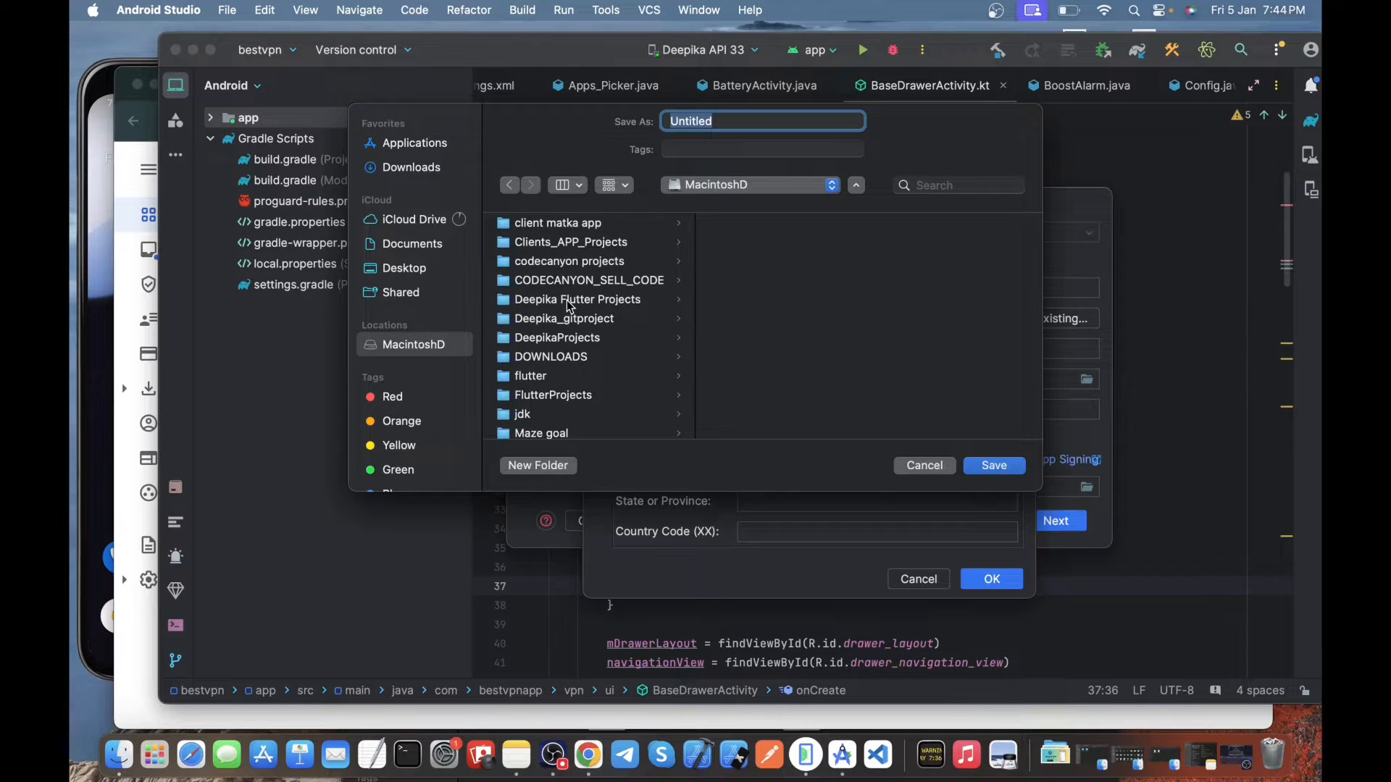
left_click(572, 246)
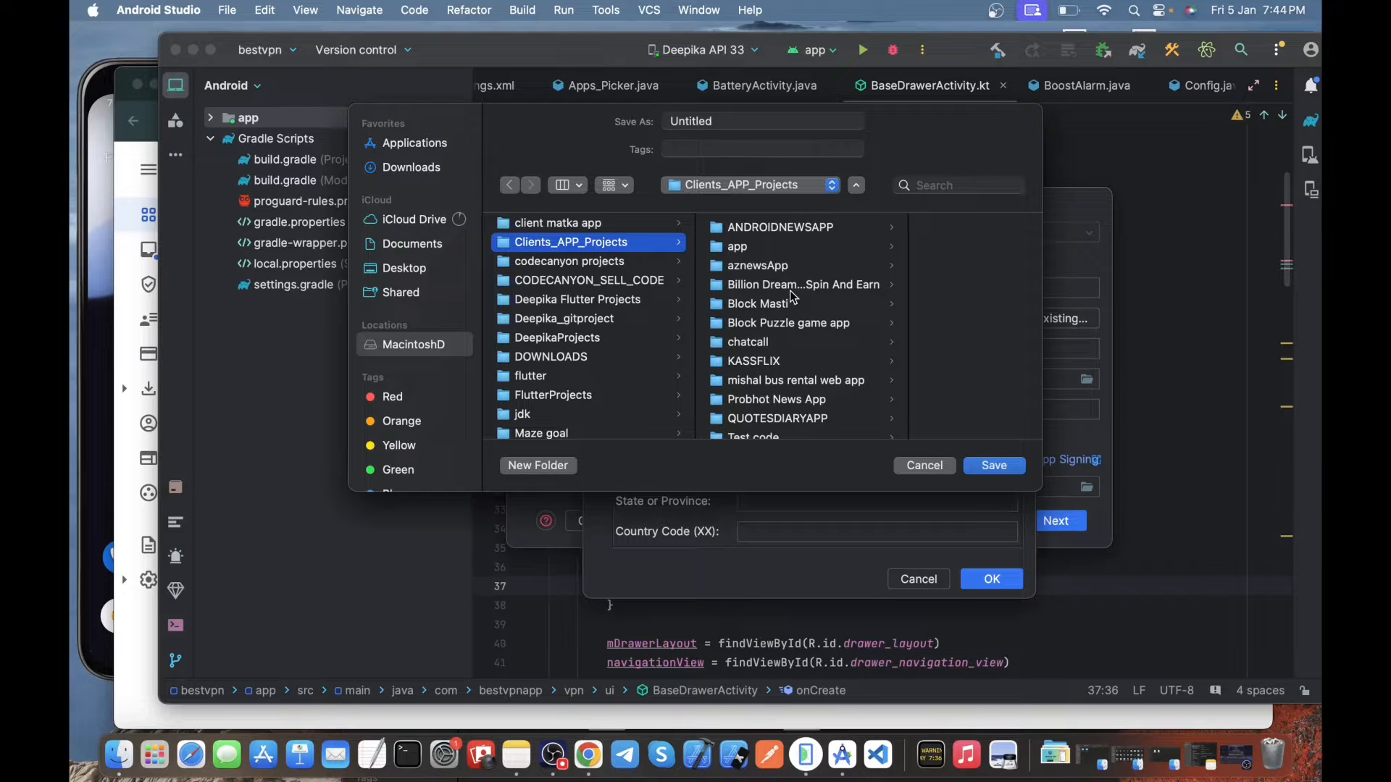
scroll(794, 297, "down", 3)
left_click(760, 423)
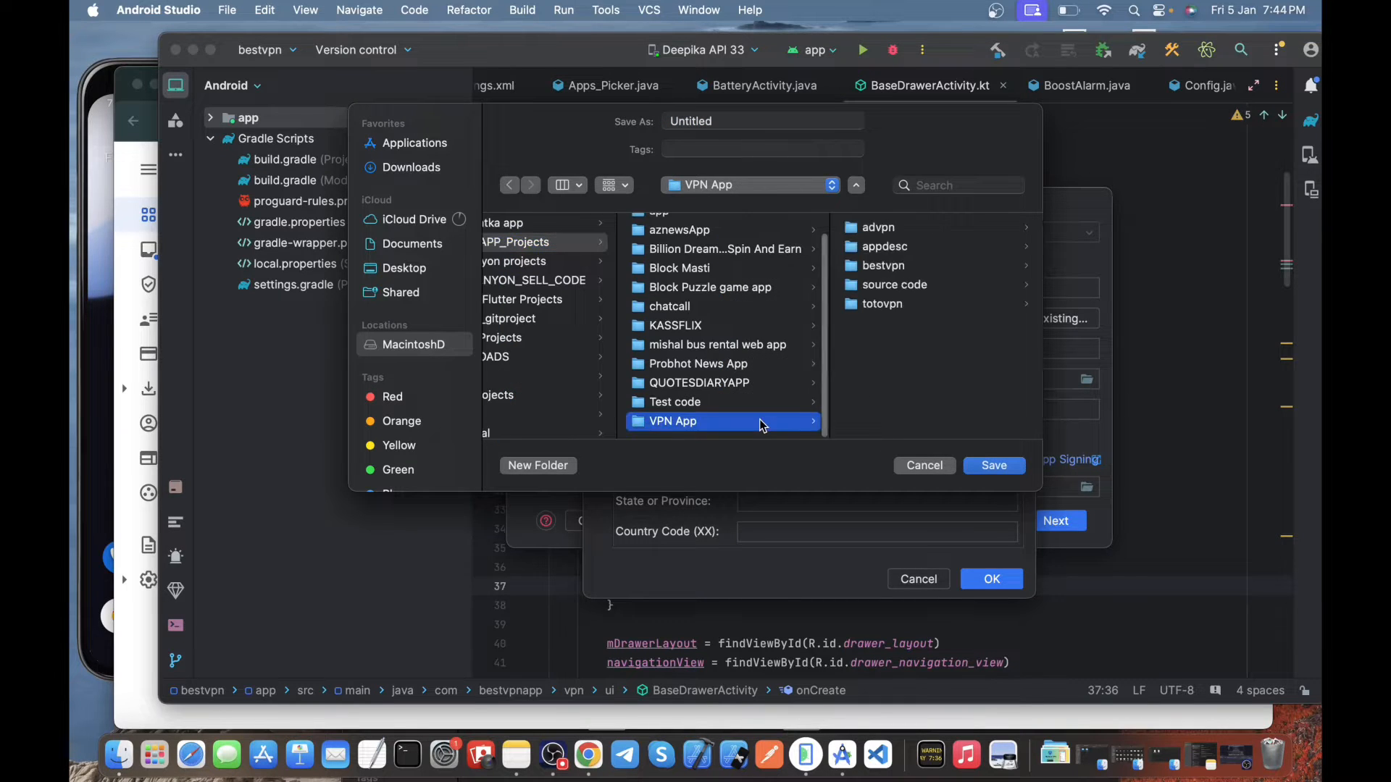
left_click(885, 247)
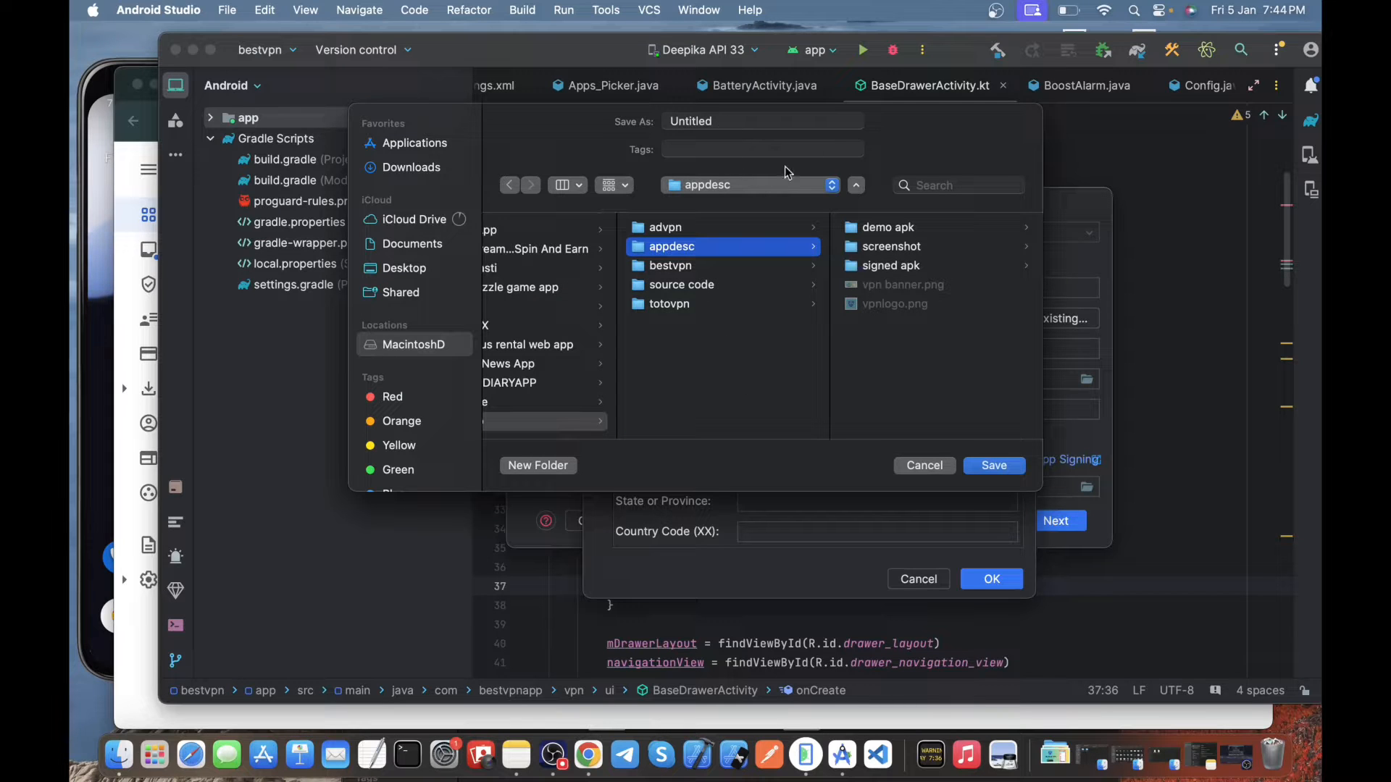
left_click(993, 466)
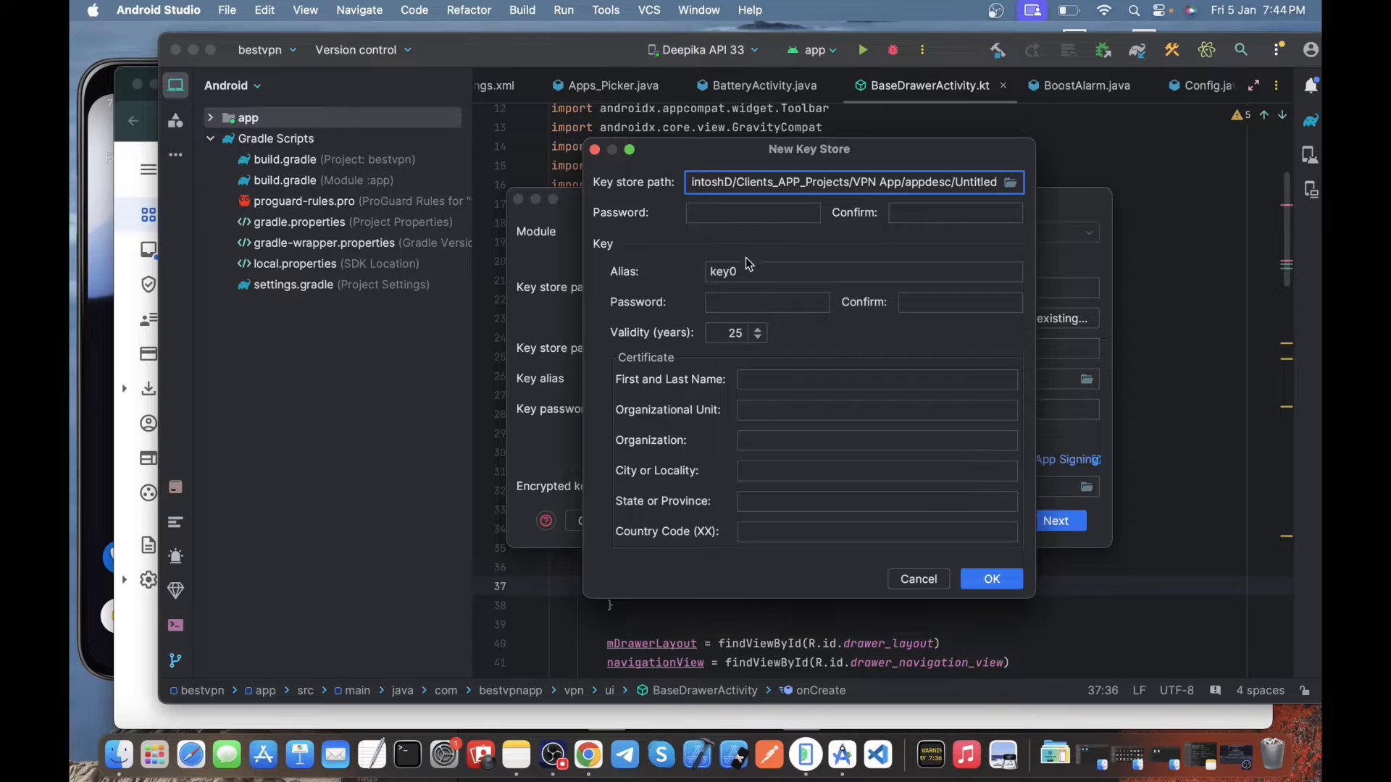
Enter the key store password for the new key store and repeat it as confirmation
left_click(733, 212)
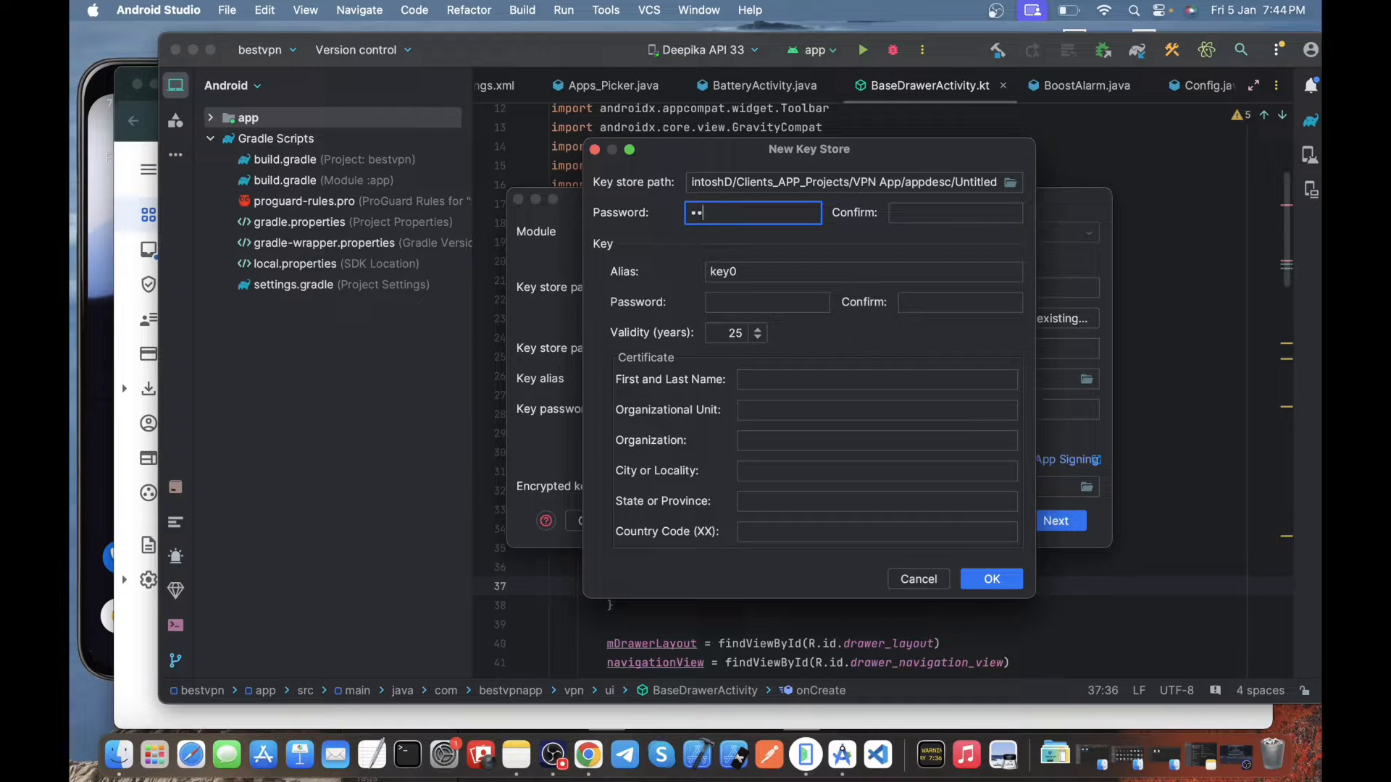
type("••••••")
key("Tab")
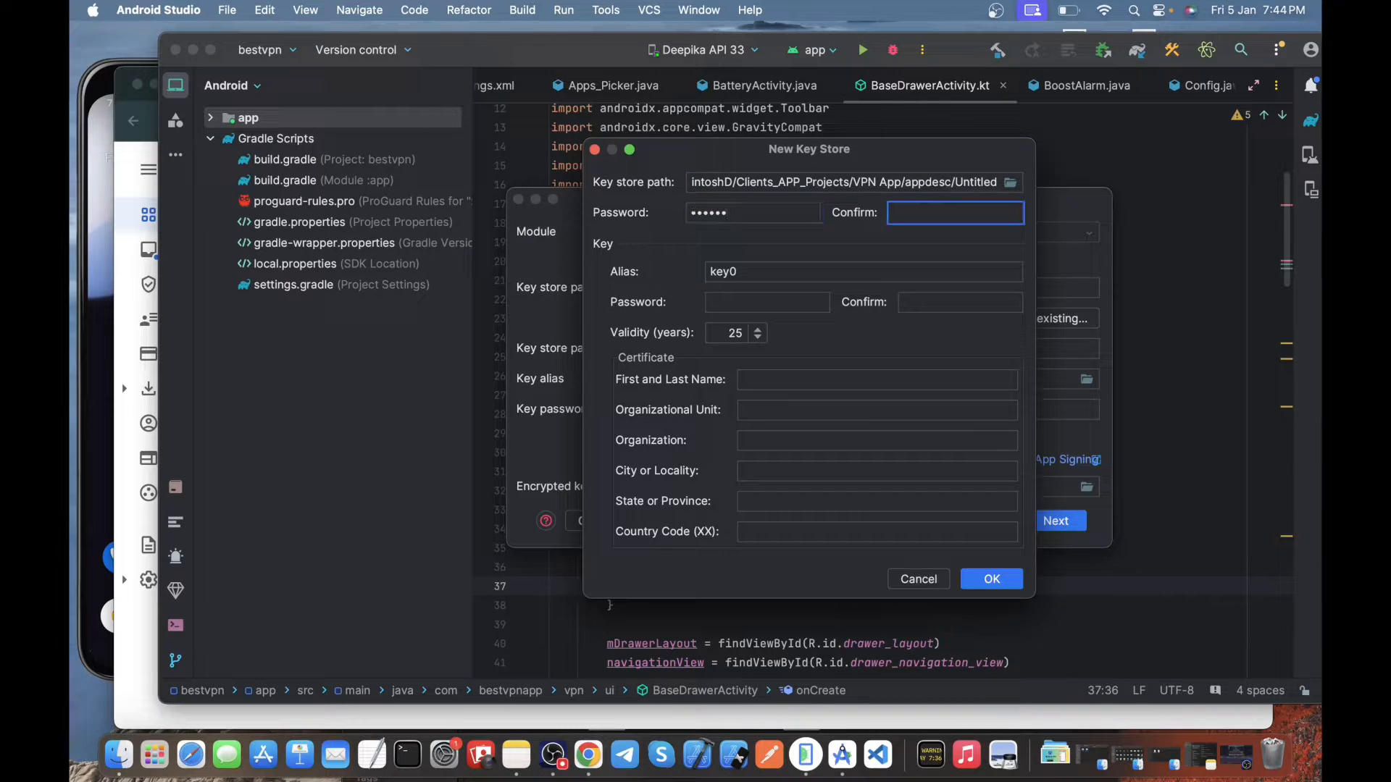
type("••••••")
Define the key with alias keystore, an entered and confirmed key password, and a validity of 100 years
key("Tab")
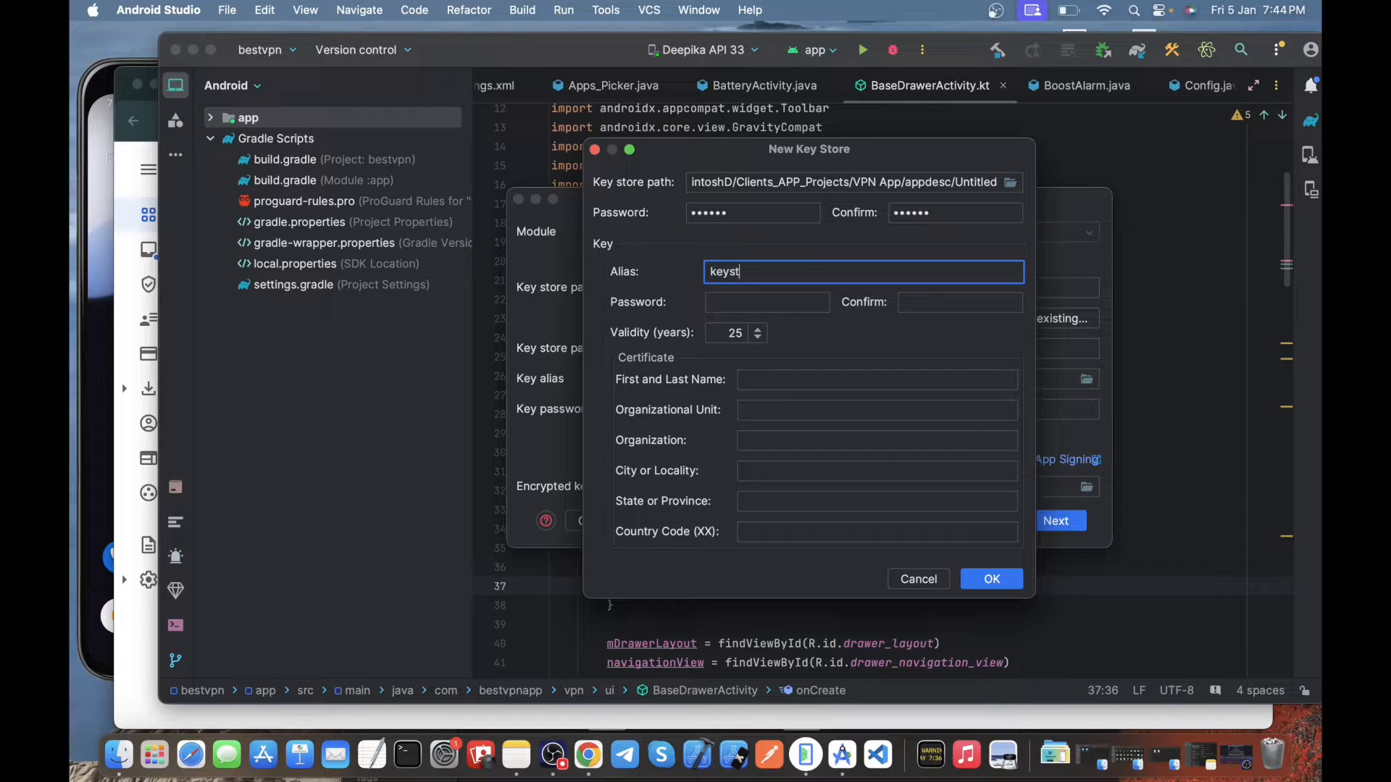
key("Tab")
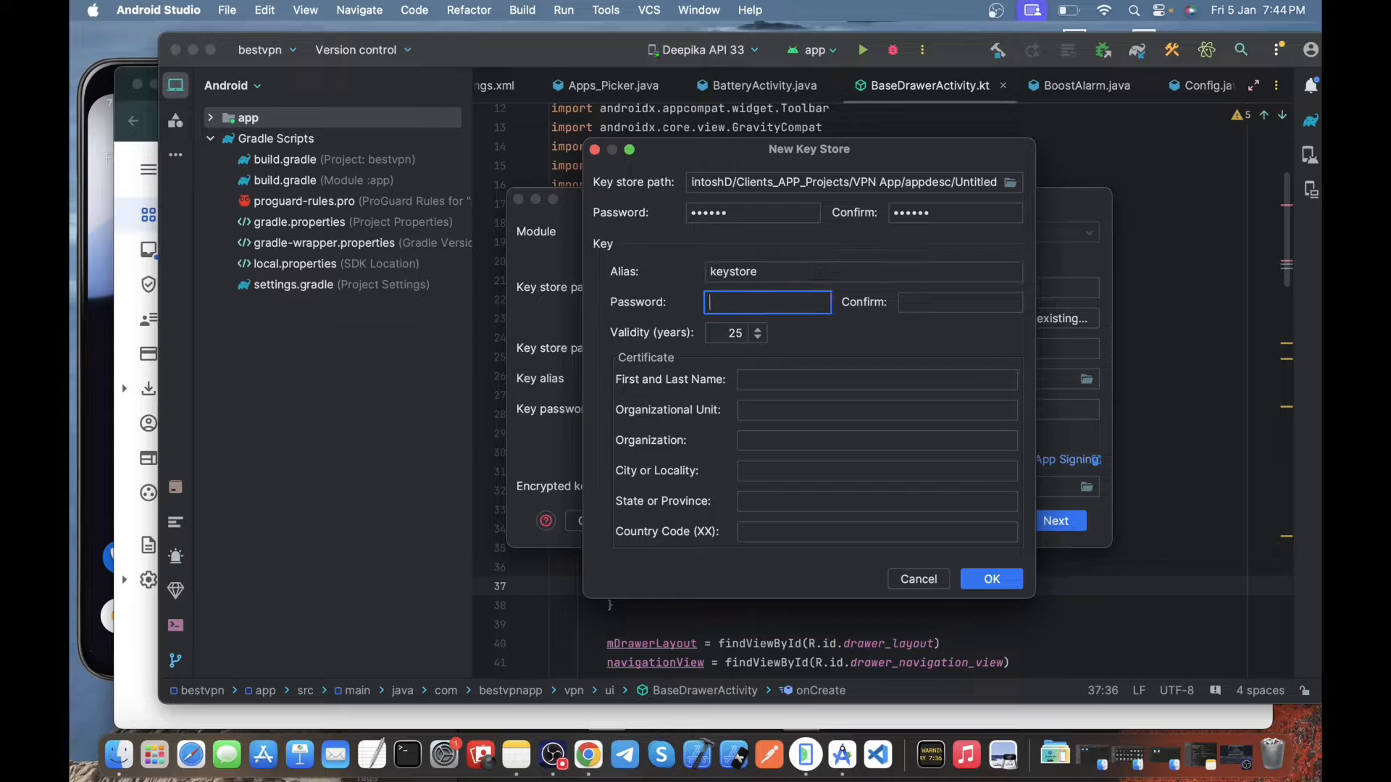
type("••••••")
key("Tab")
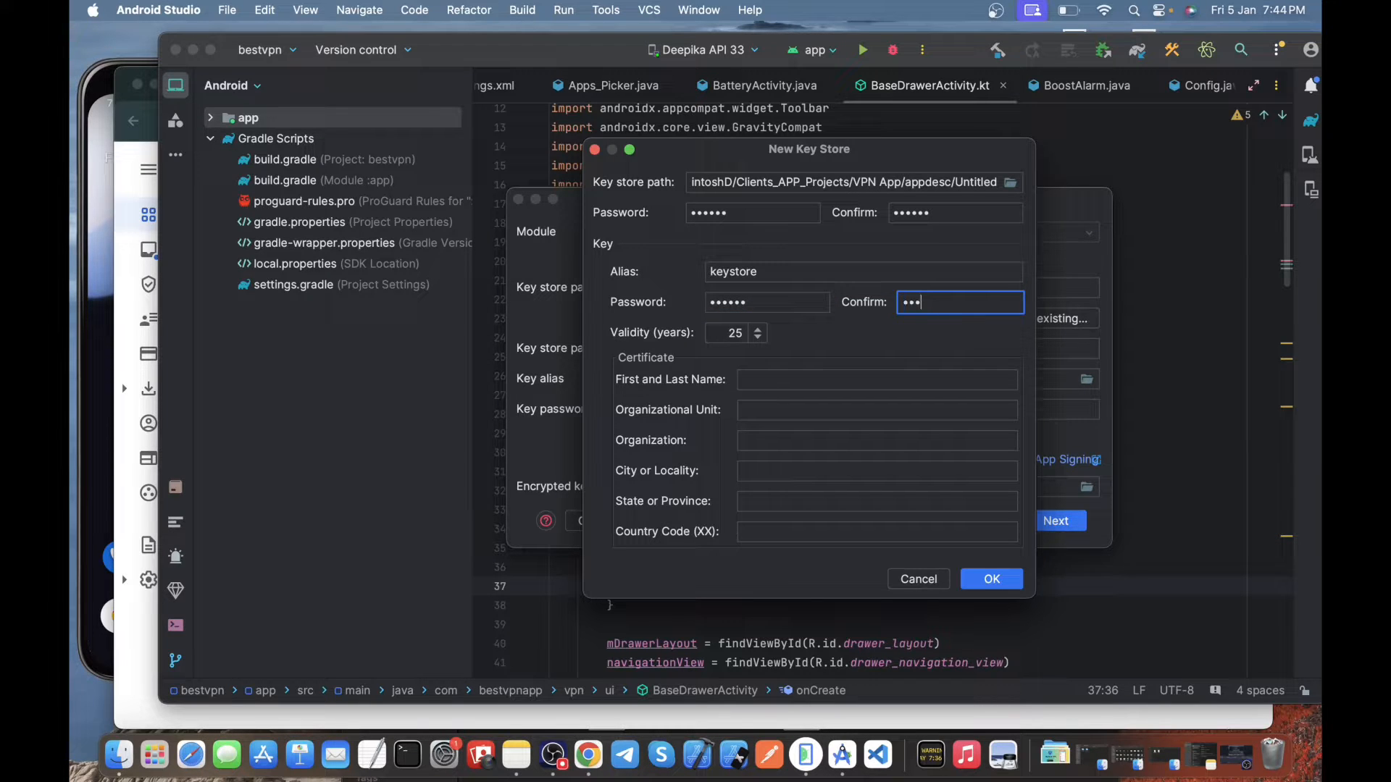
type("••••••")
left_click(737, 331)
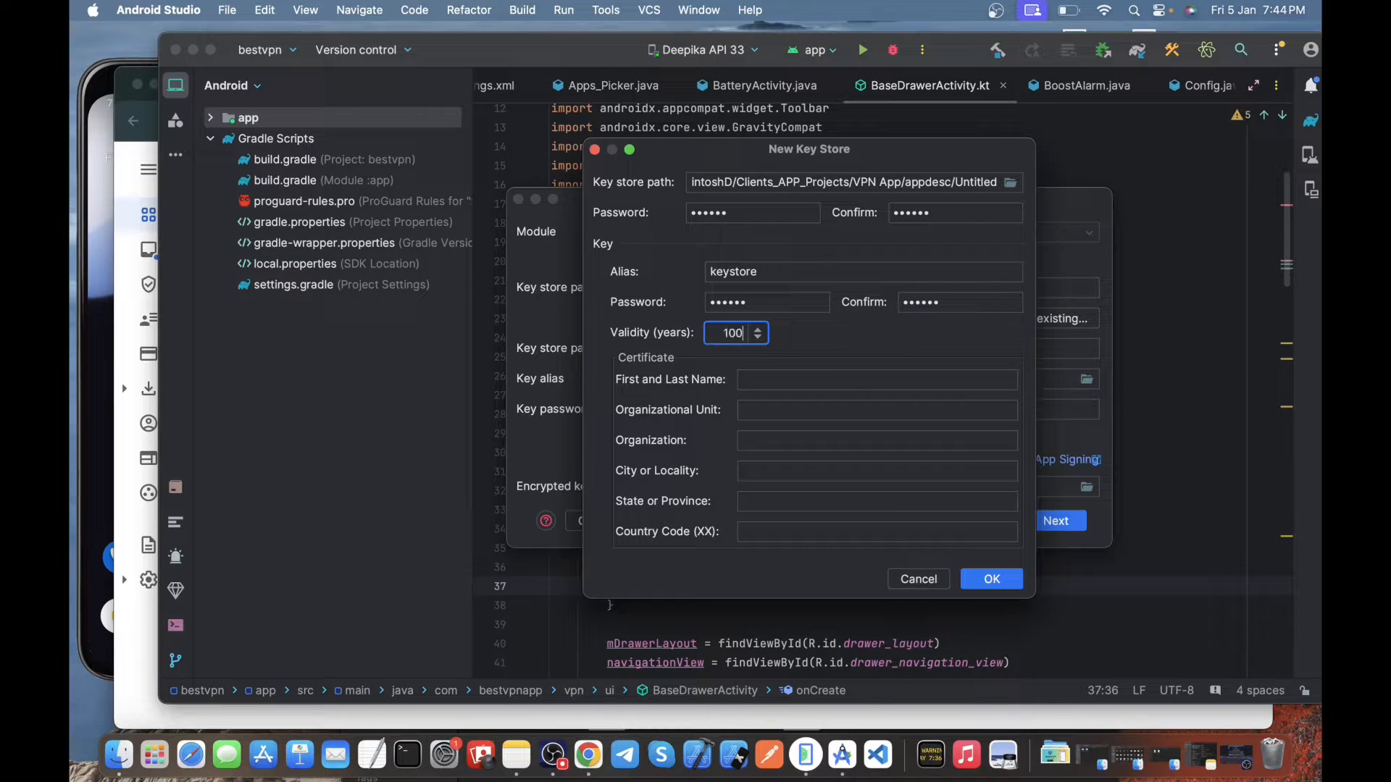
Create the key store with certificate name vpn app, unit individual, organization app developer, city noida, state up and country code 91
left_click(771, 373)
type("vpn app")
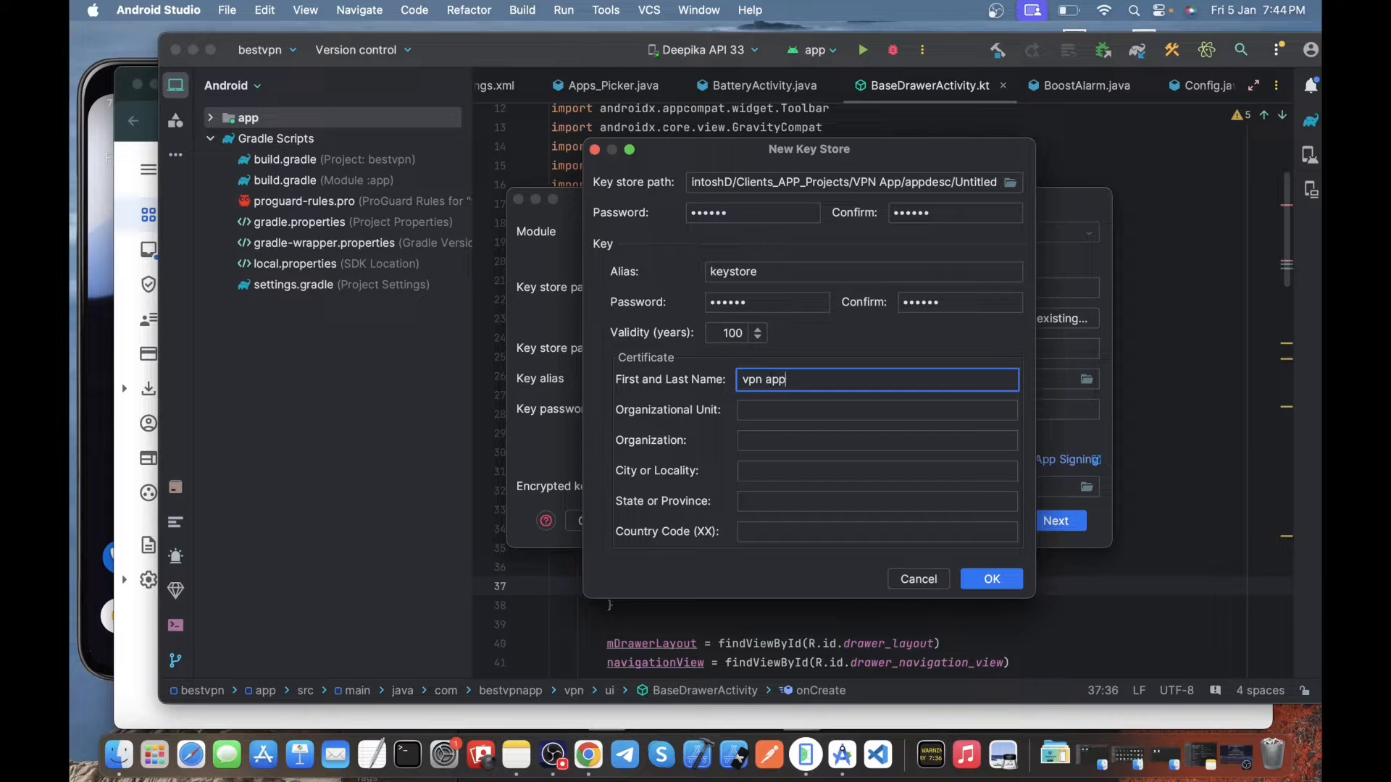
key("Tab")
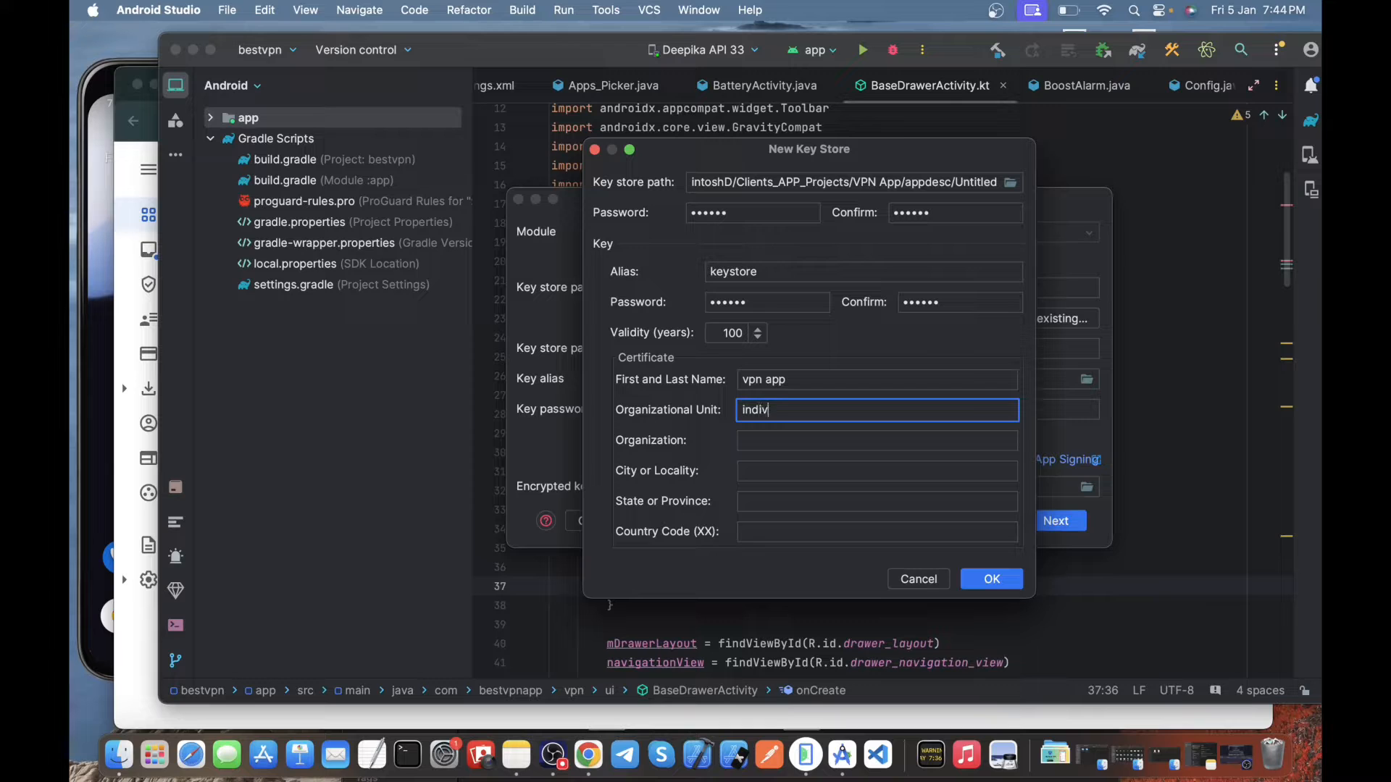
key("Tab")
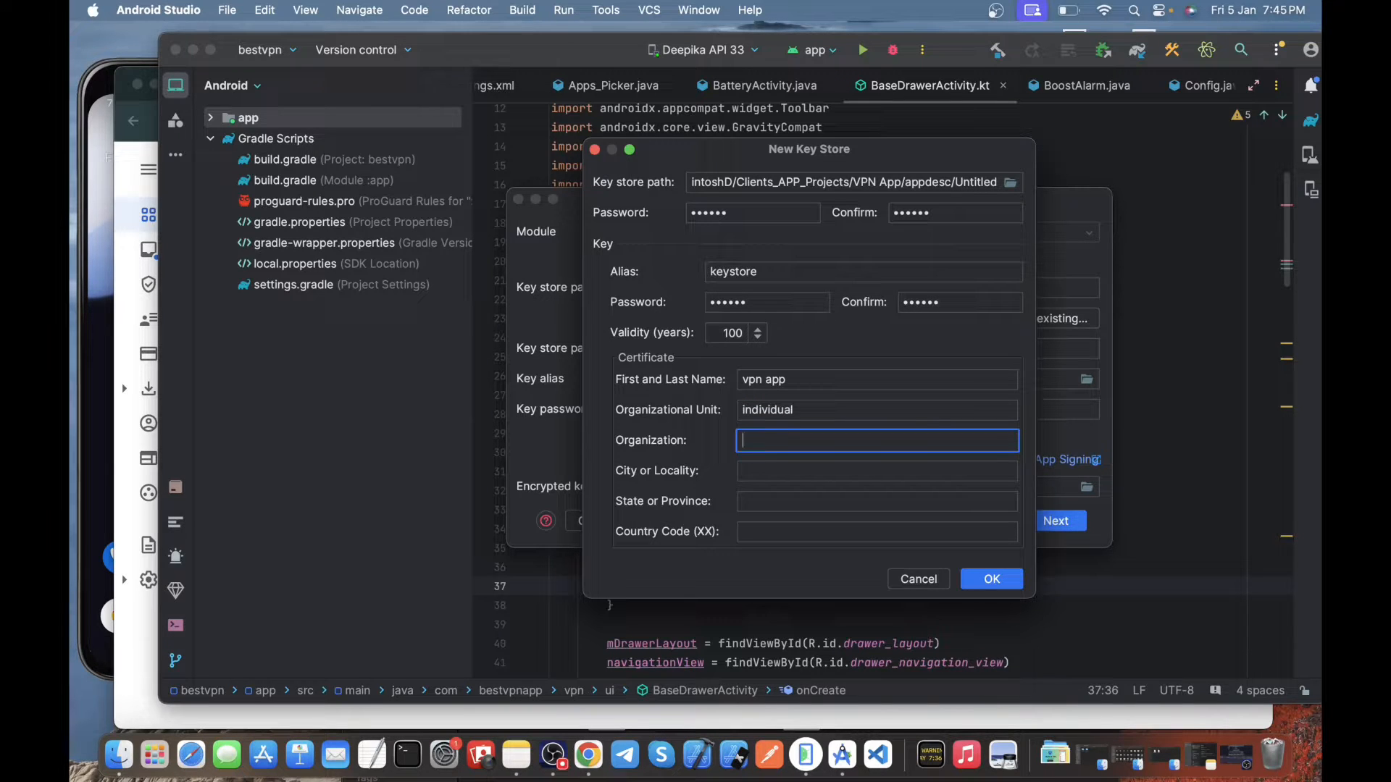
type("app developer")
key("Tab")
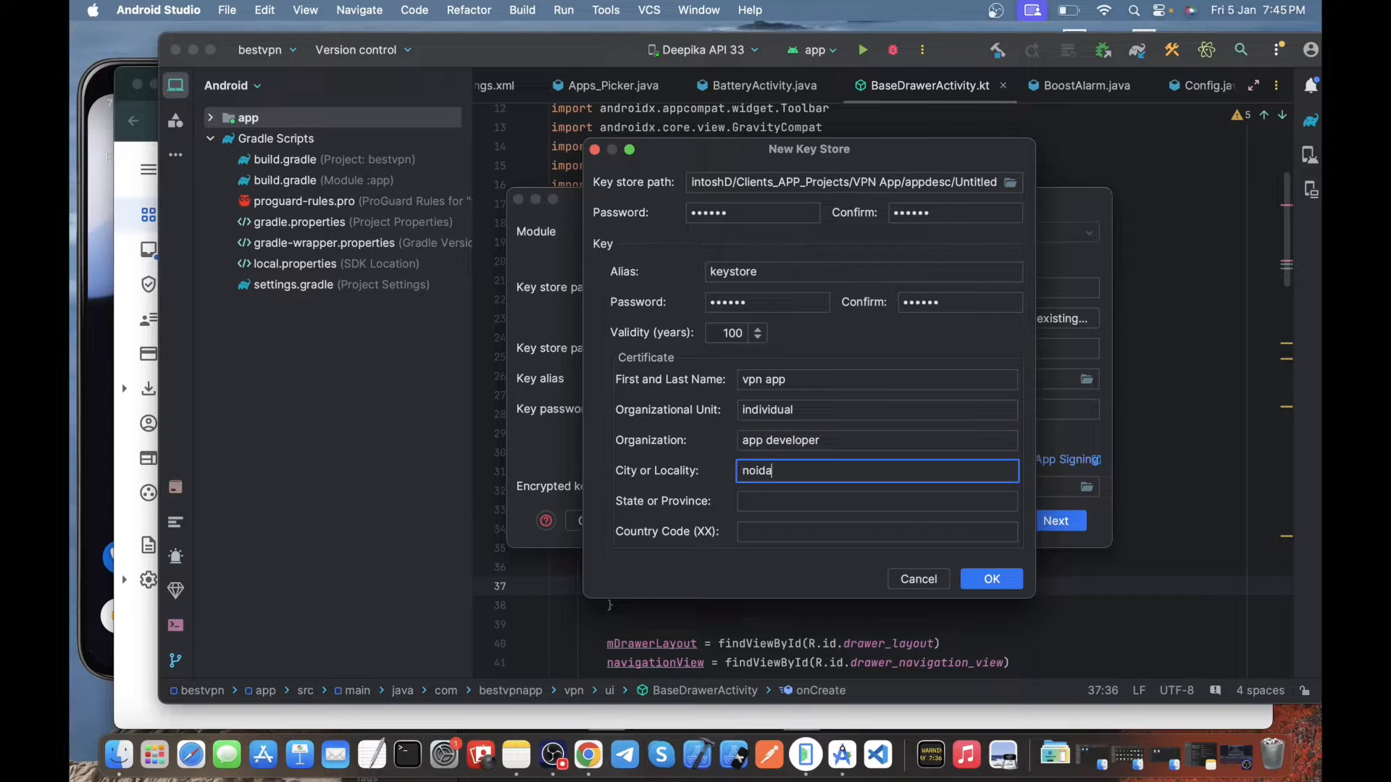
key("Tab")
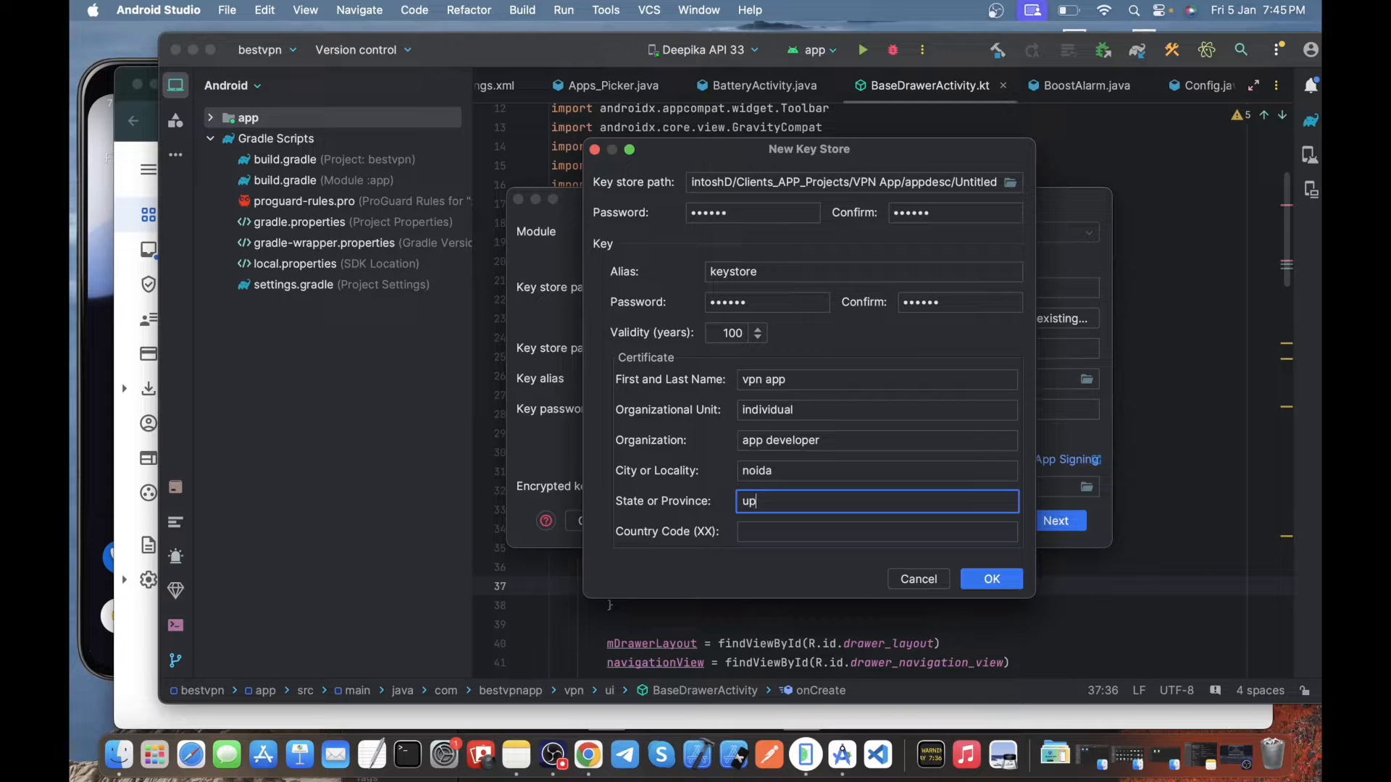
key("Tab")
type("9")
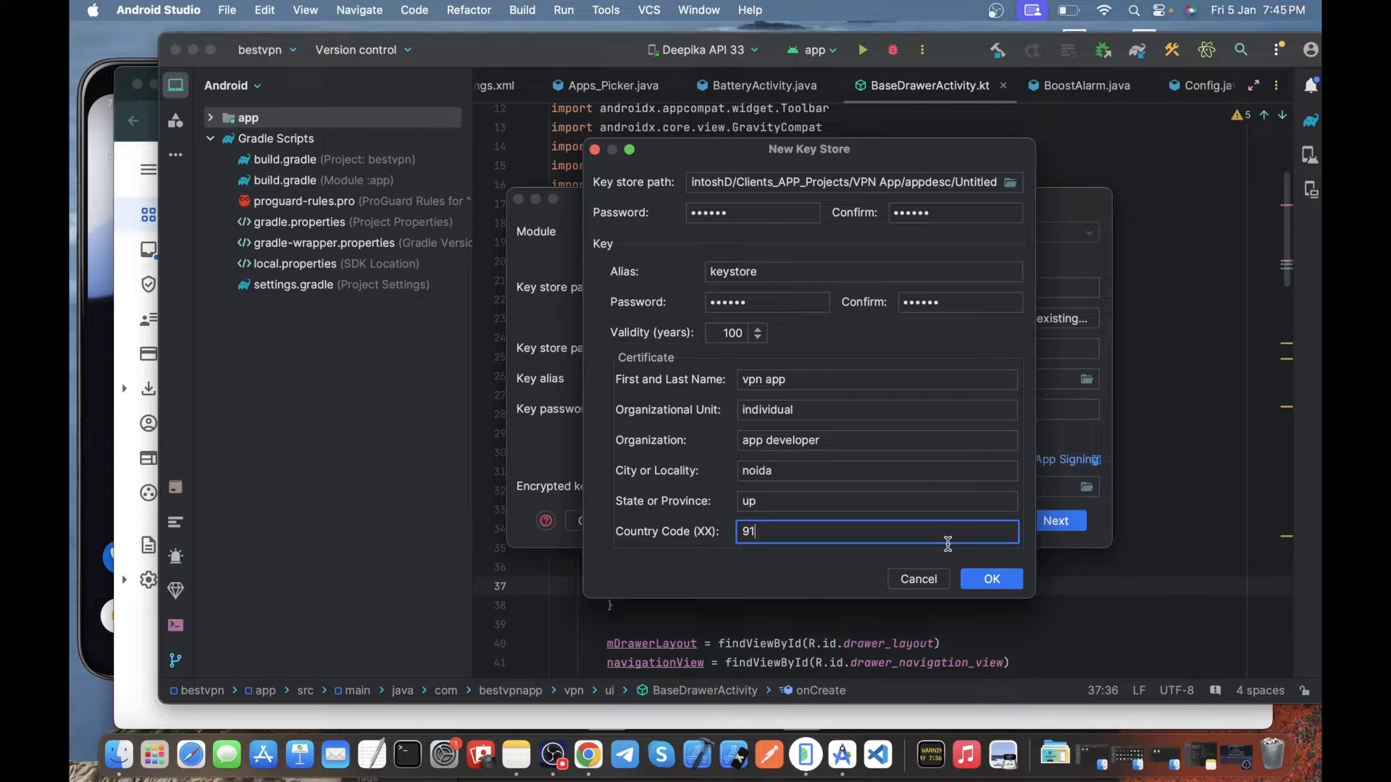
left_click(976, 577)
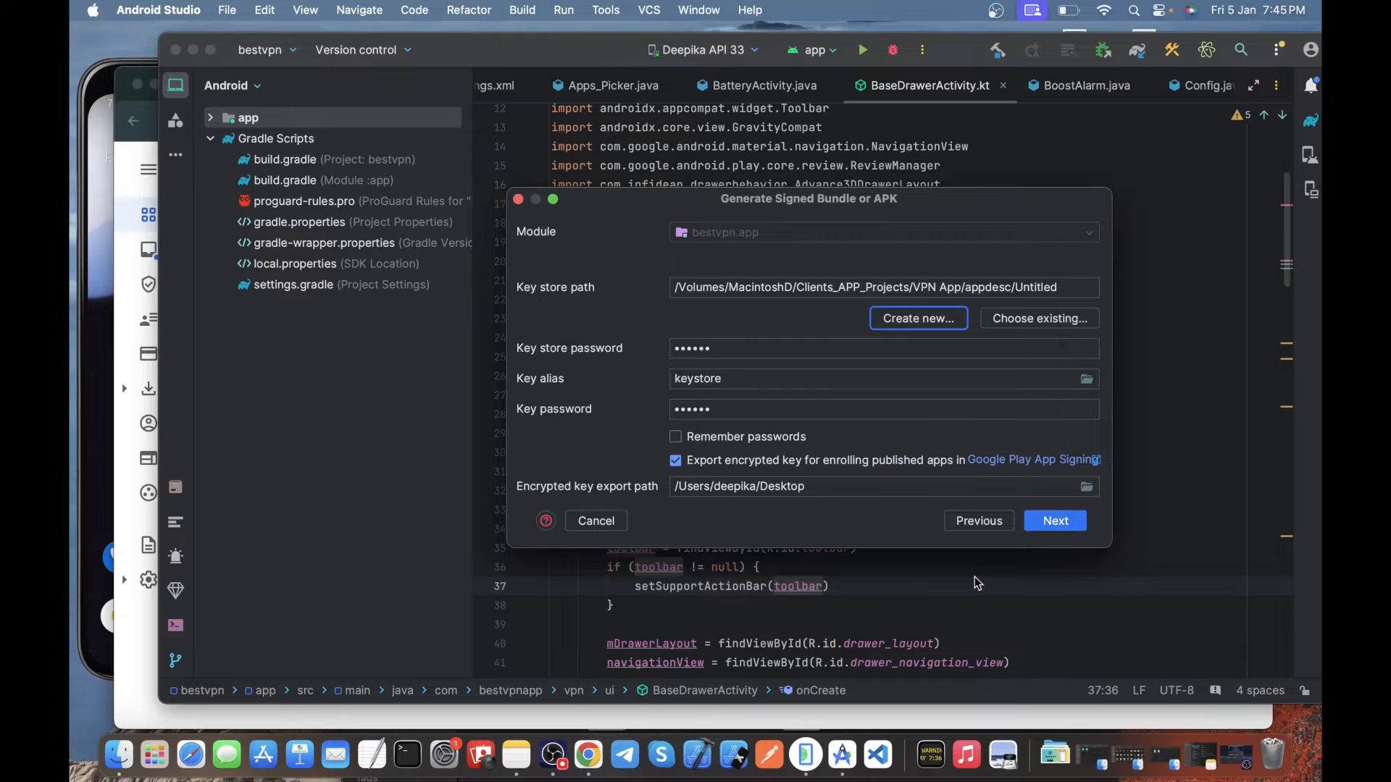
Have the key store passwords remembered and create the signed bundle with the release build variant
left_click(676, 437)
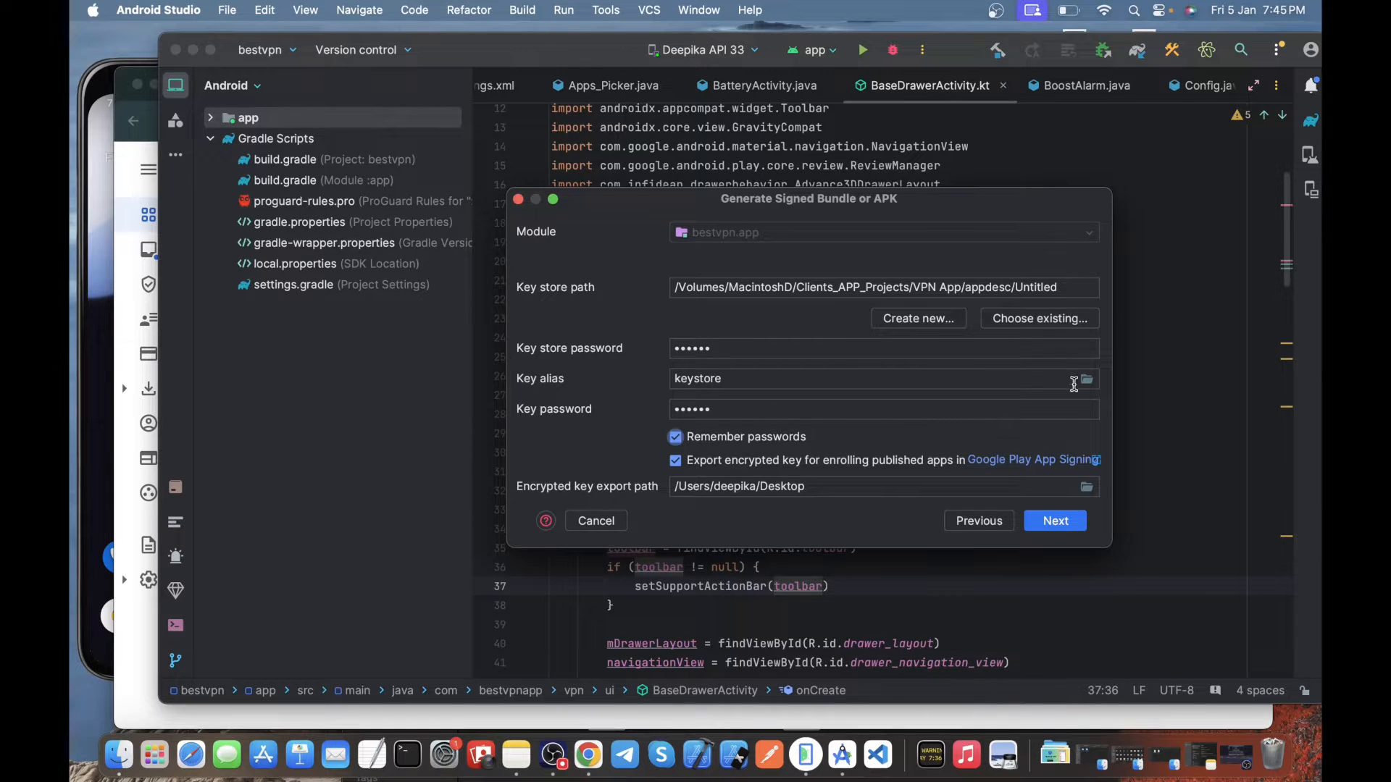
left_click(1068, 531)
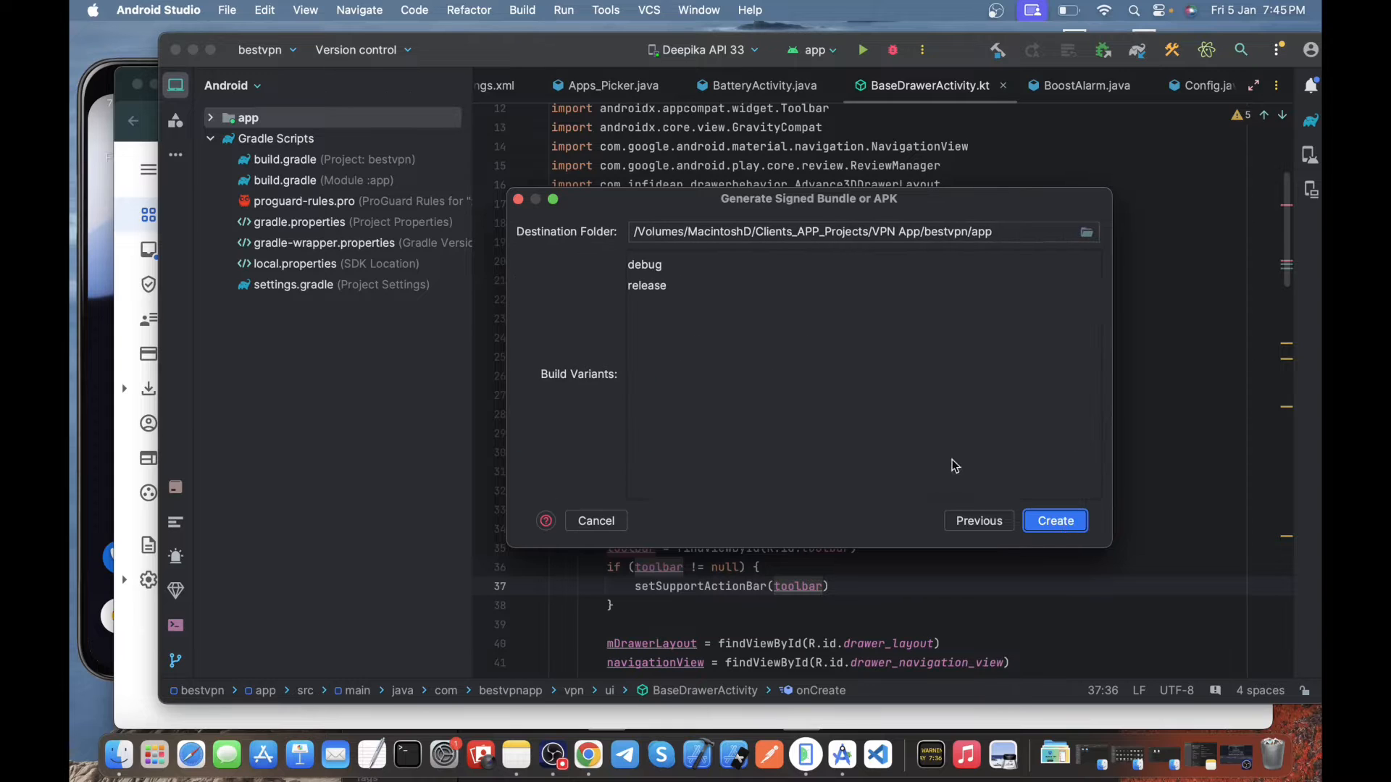
left_click(650, 288)
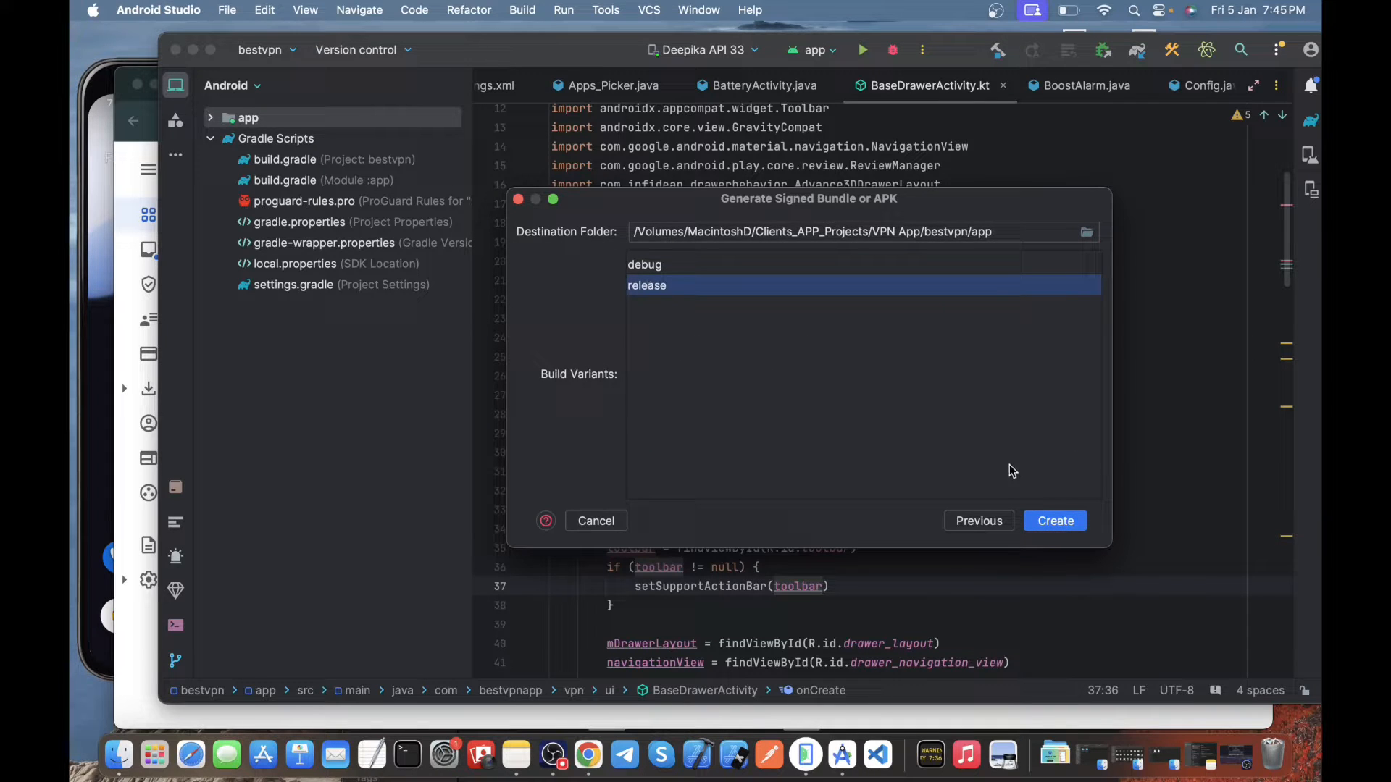
left_click(1056, 522)
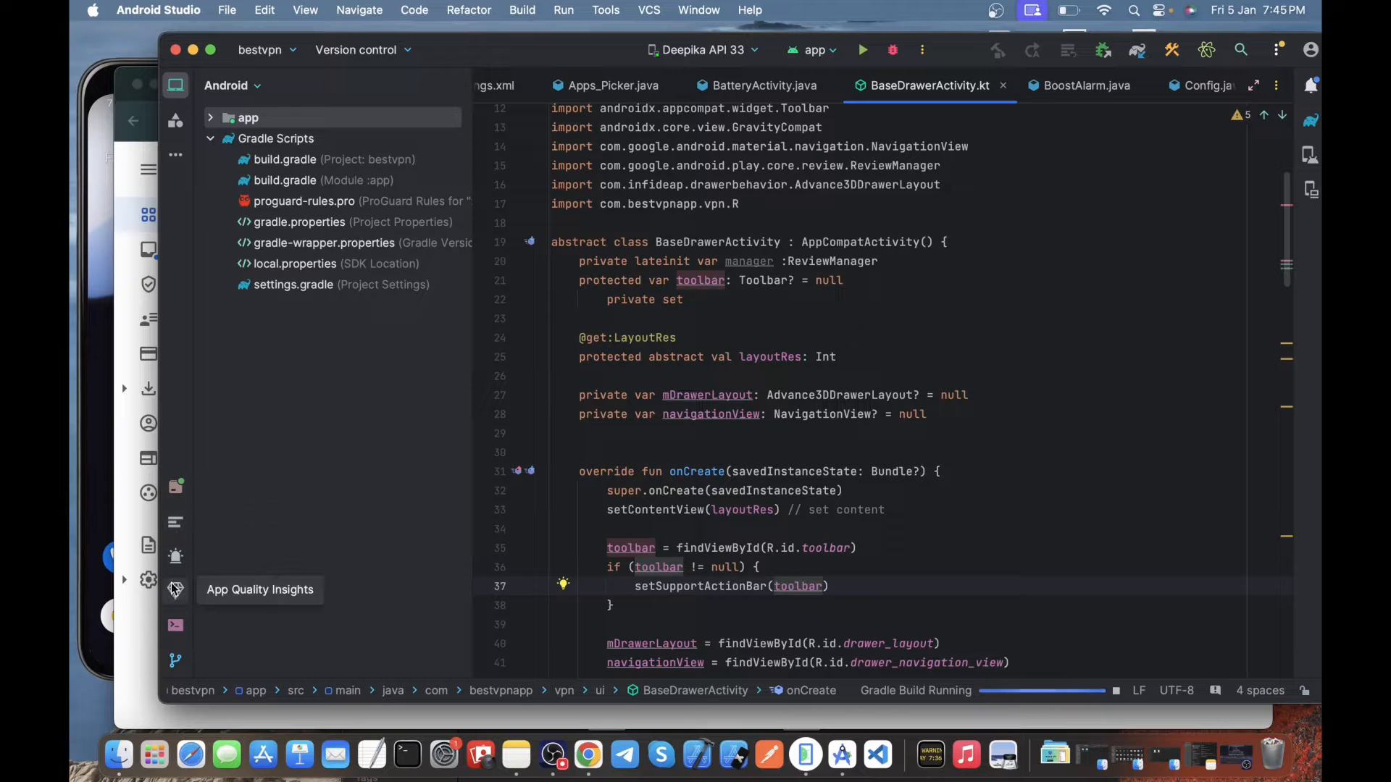
Close both Logcat tabs and show the build output to follow the running Gradle build
left_click(174, 627)
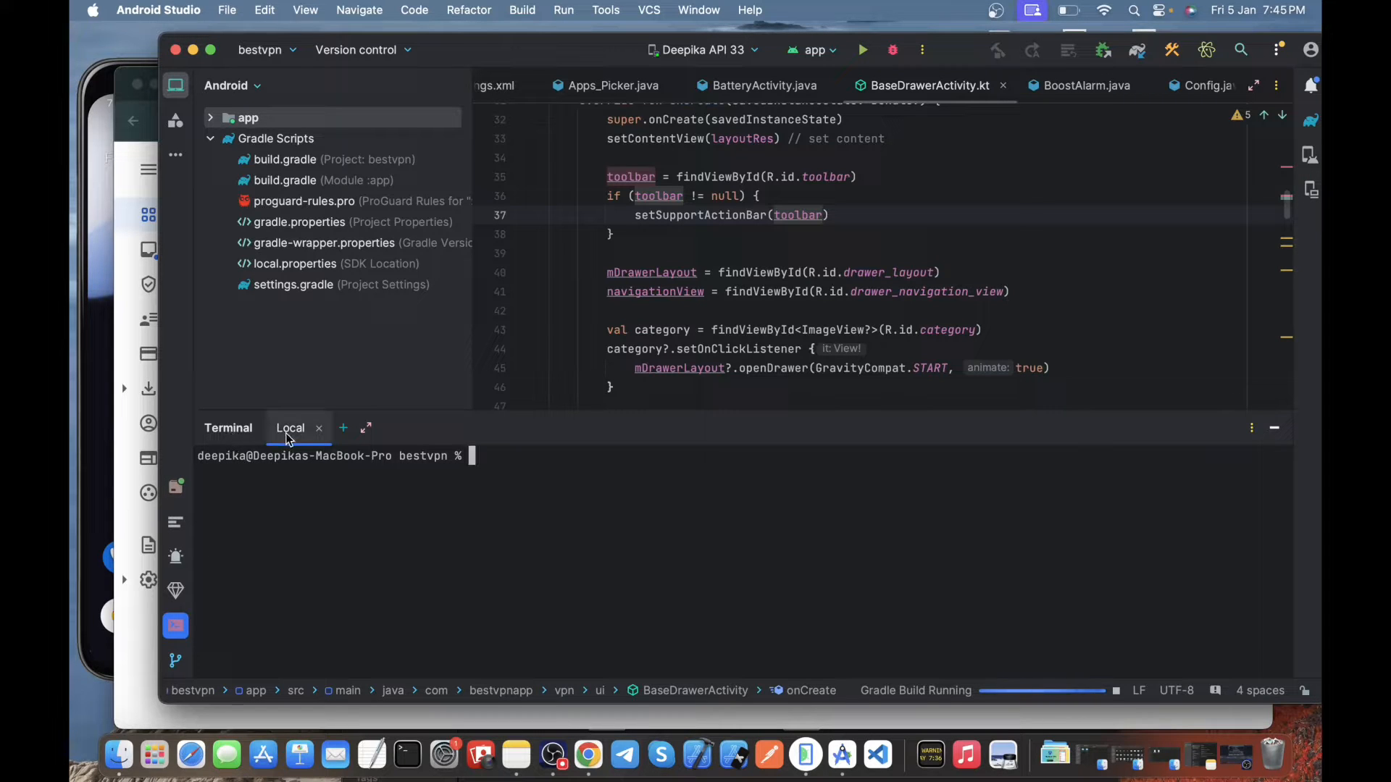
left_click(176, 488)
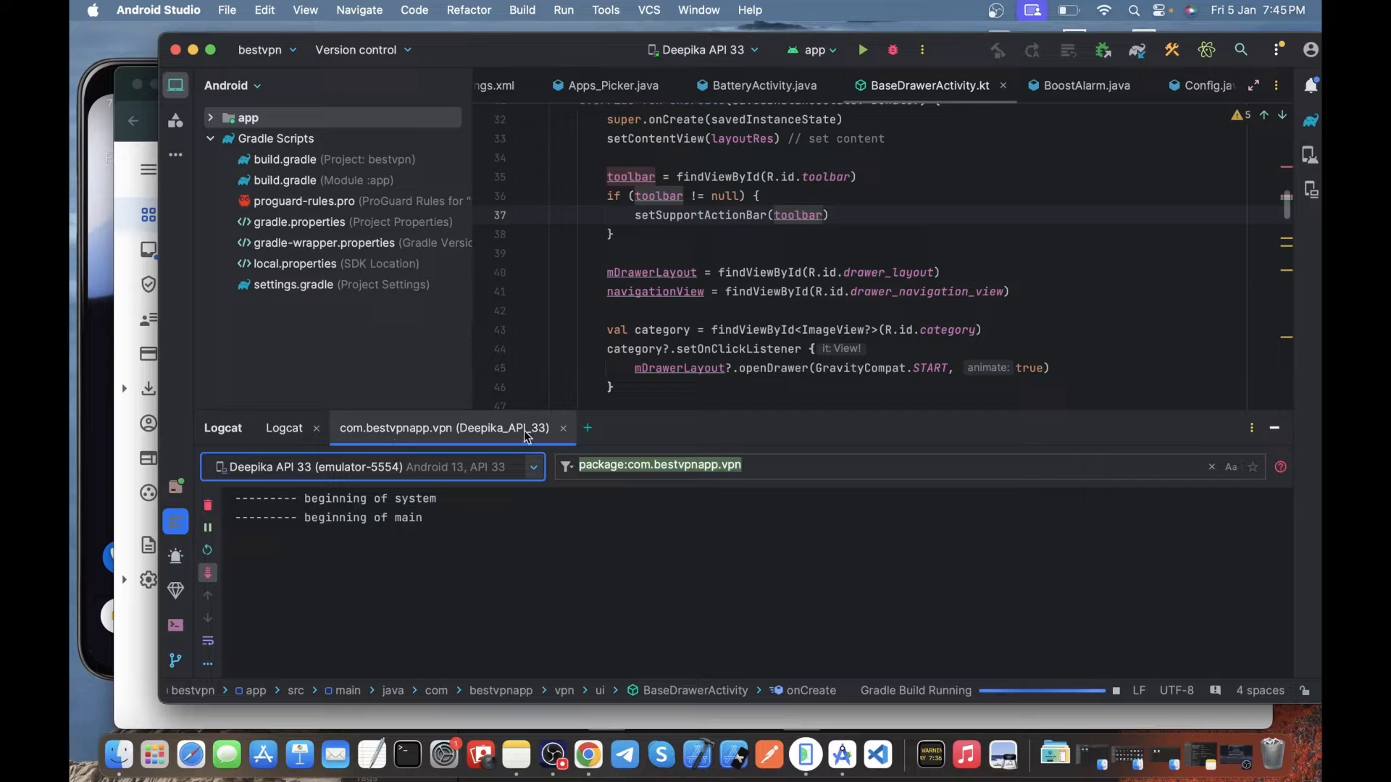
left_click(316, 428)
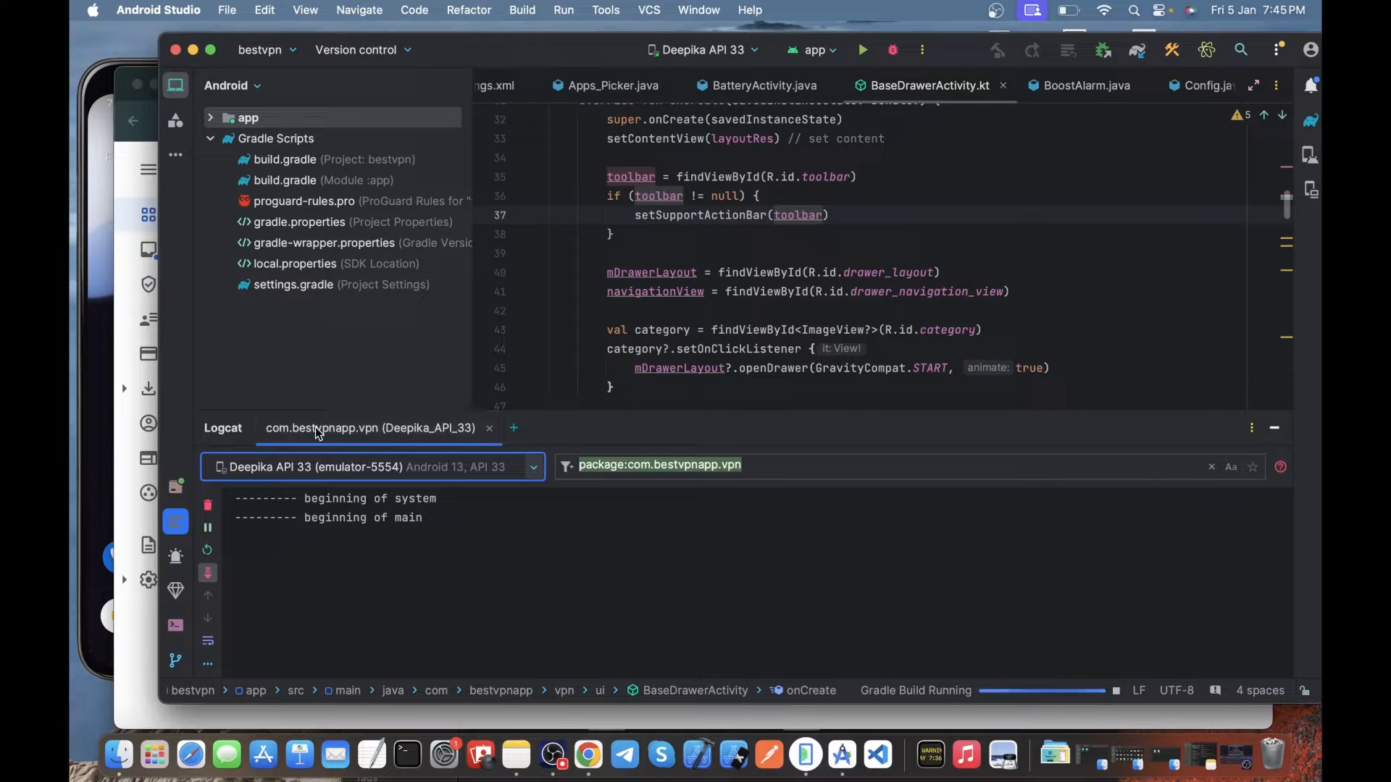
left_click(489, 428)
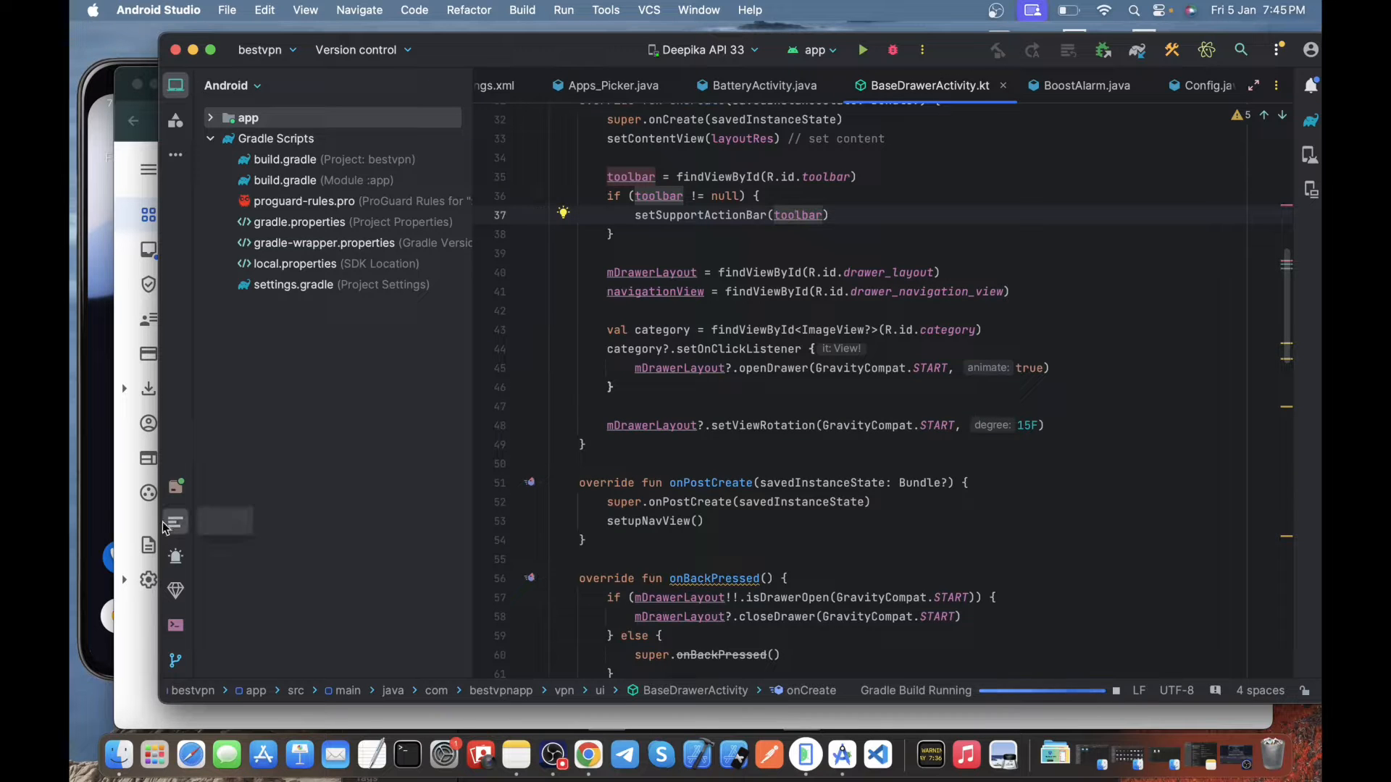
left_click(177, 486)
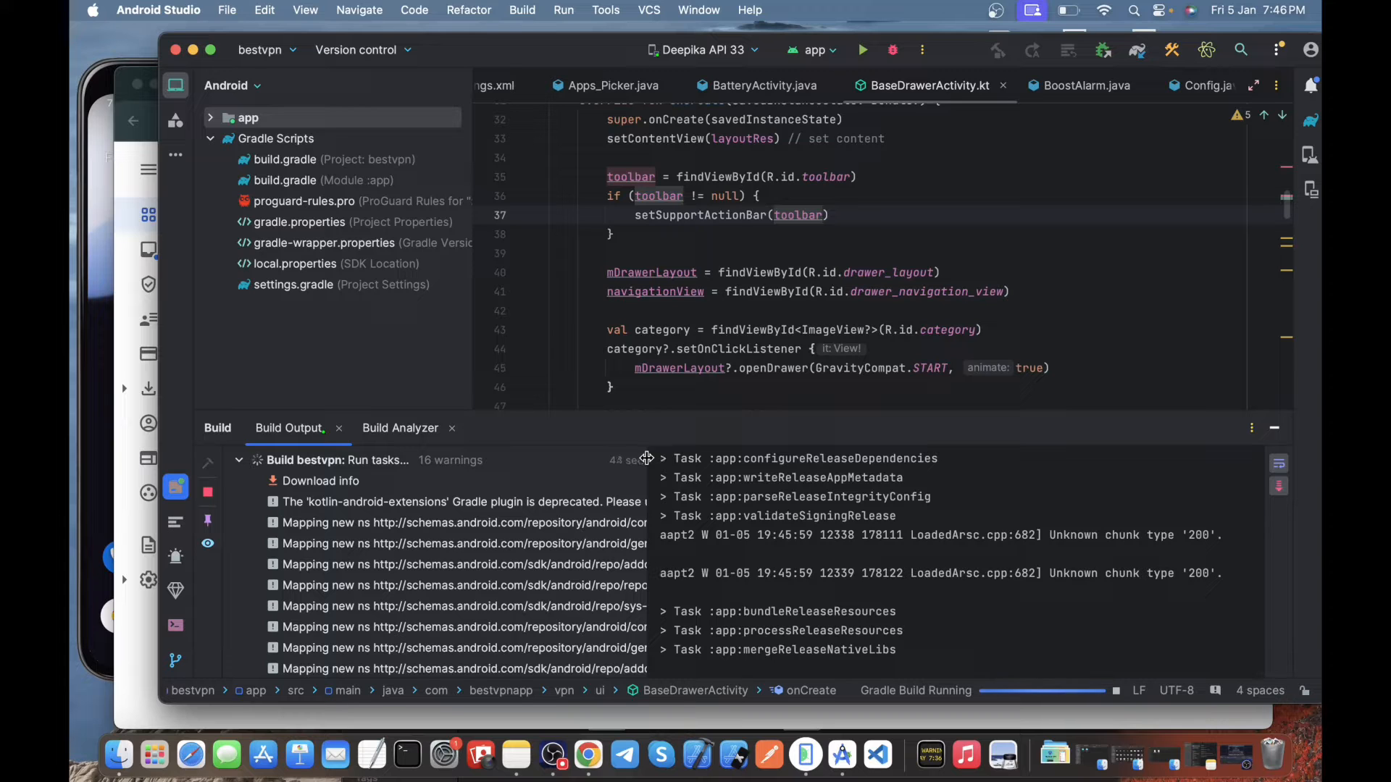
Widen the build log pane, locate the generated signed bundle in Finder and select app-release.aab in the release folder
left_click_drag(646, 458, 541, 453)
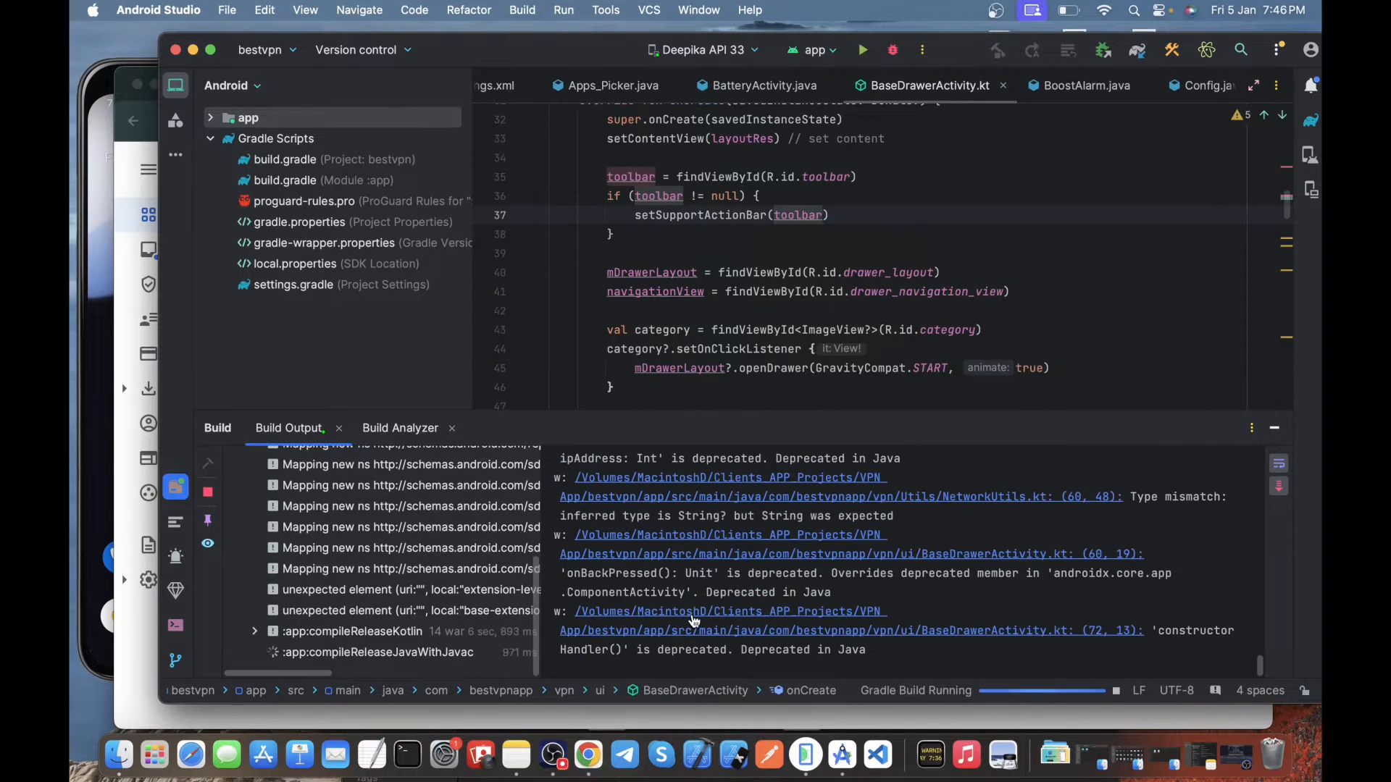
mouse_move(939, 298)
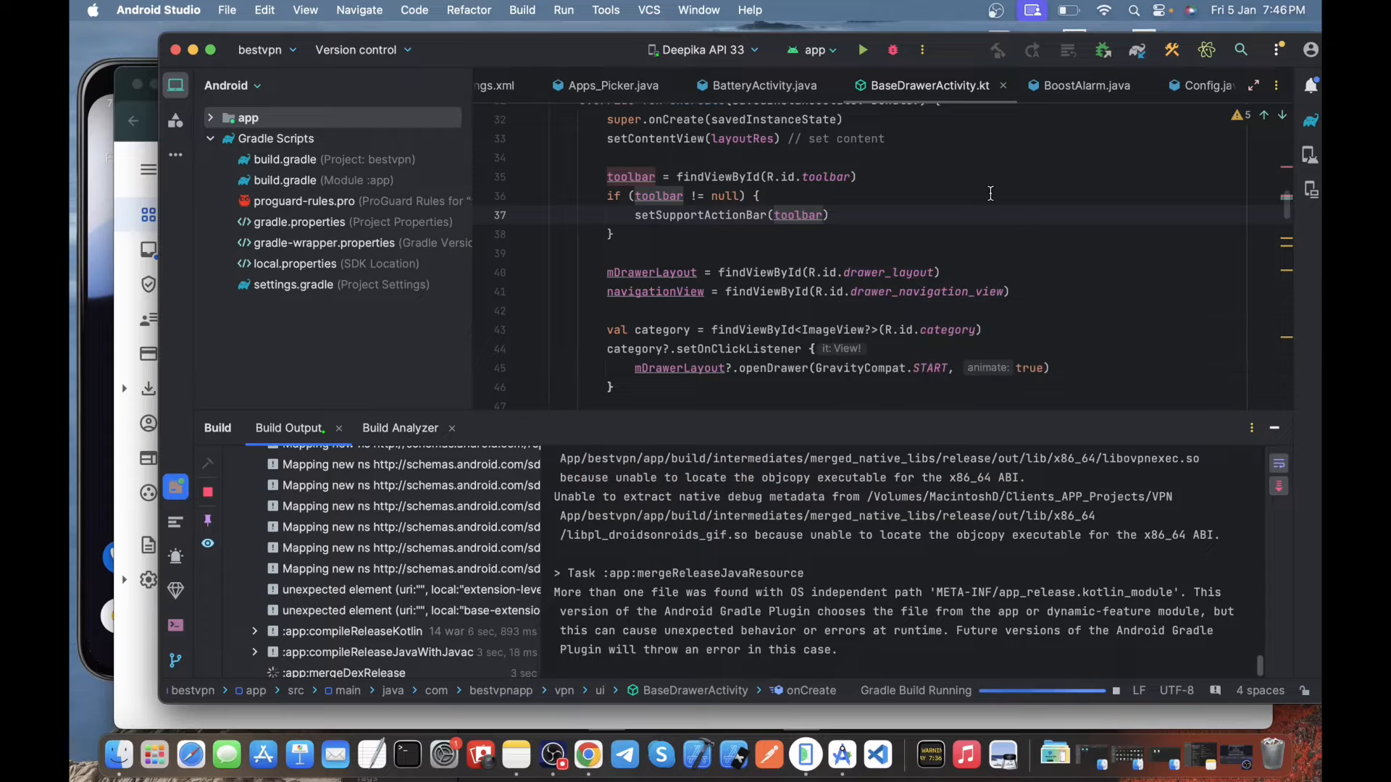
left_click(947, 248)
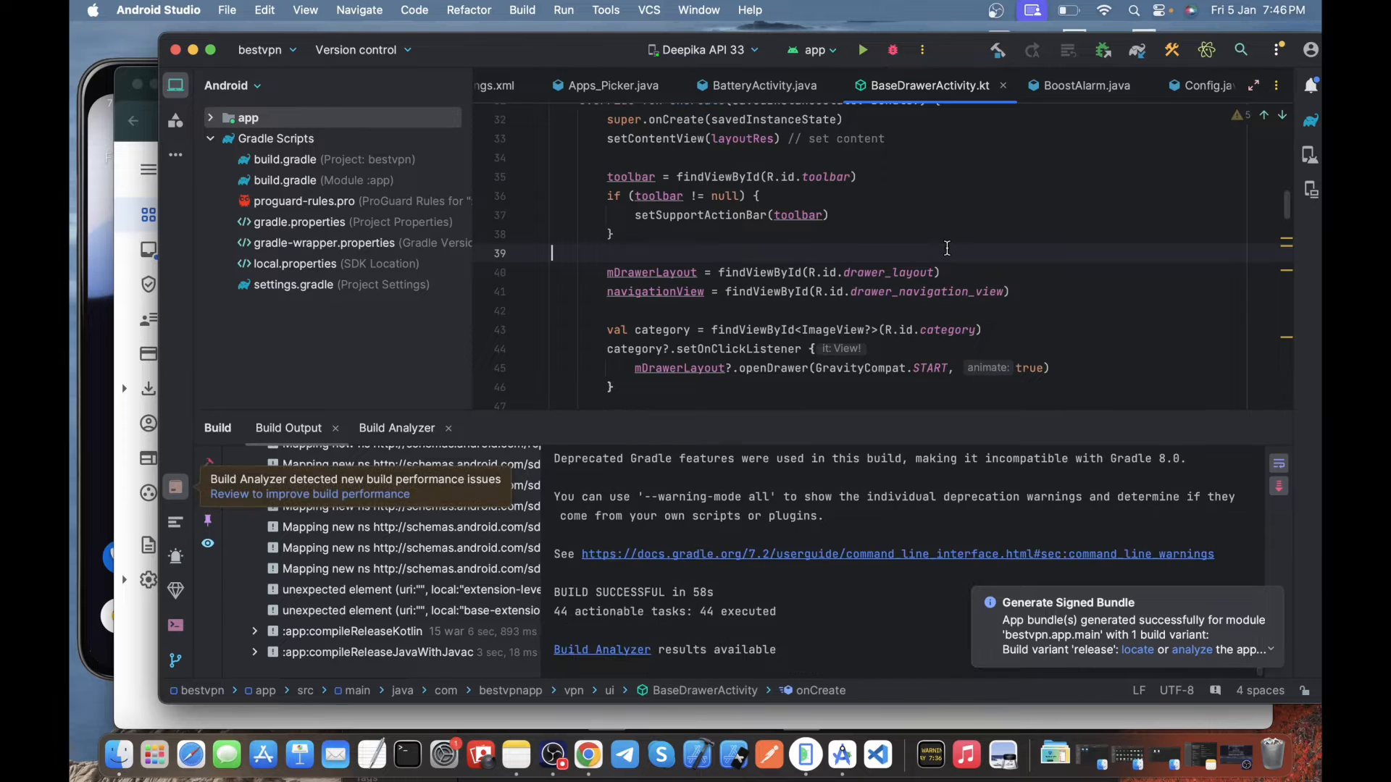
left_click(1138, 650)
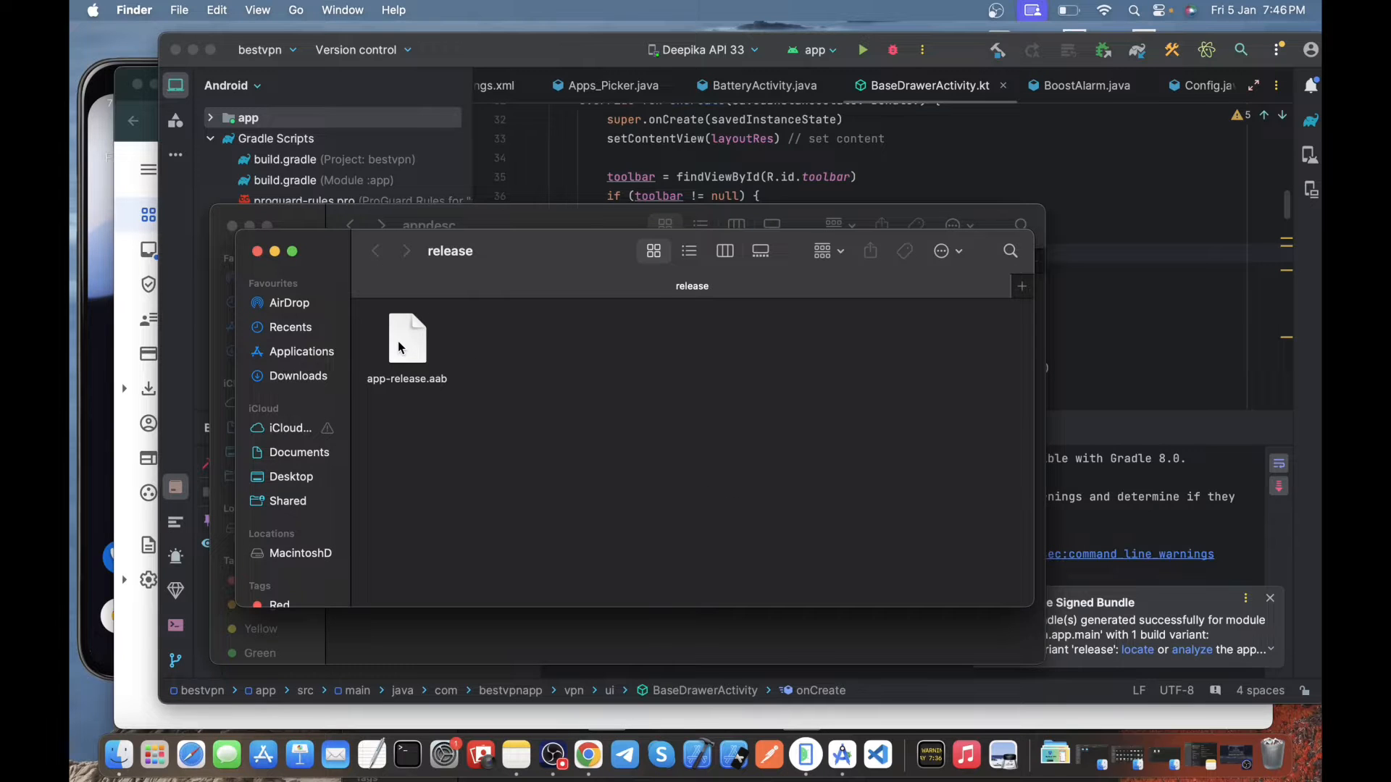
left_click(401, 348)
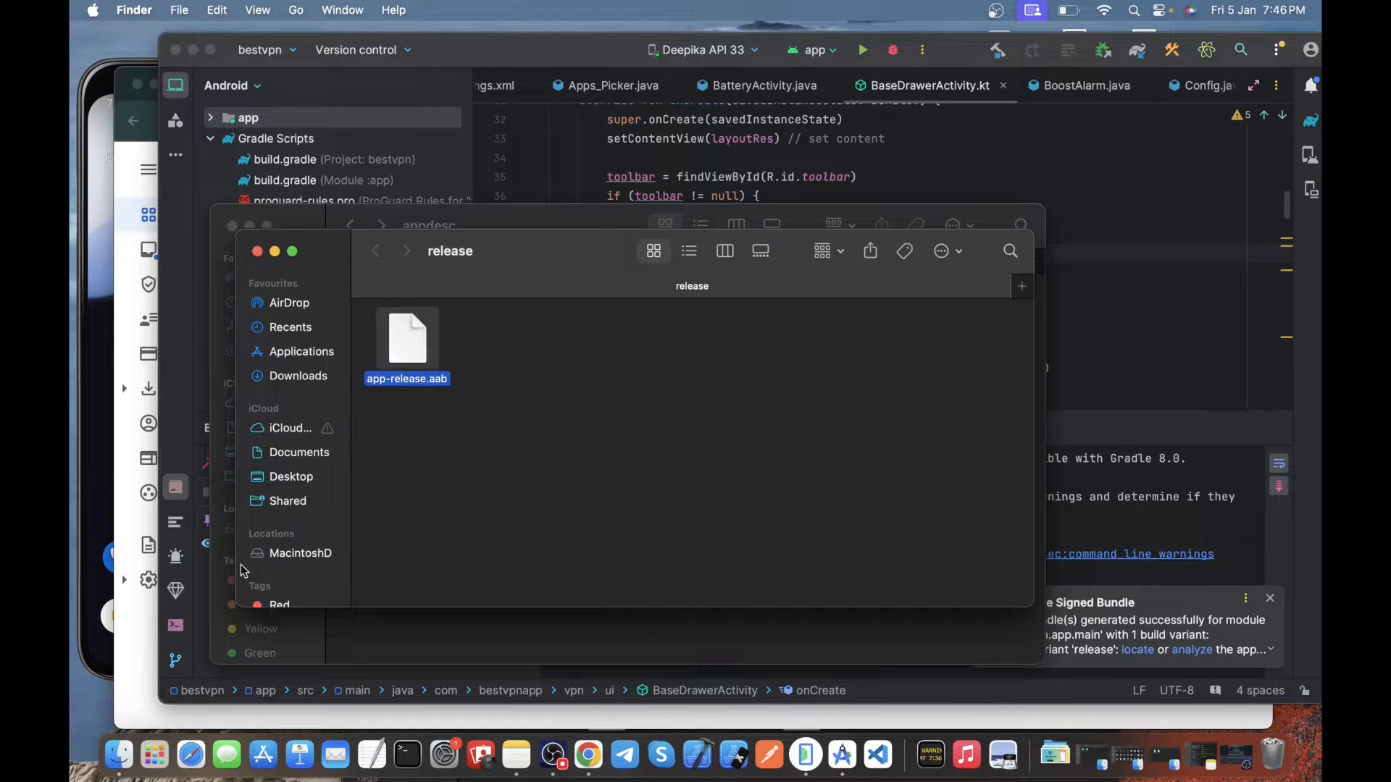
Review the appdesc folder's store assets, including the signed apk and screenshot folders, vpnlogo.png and vpn banner.png
left_click(365, 643)
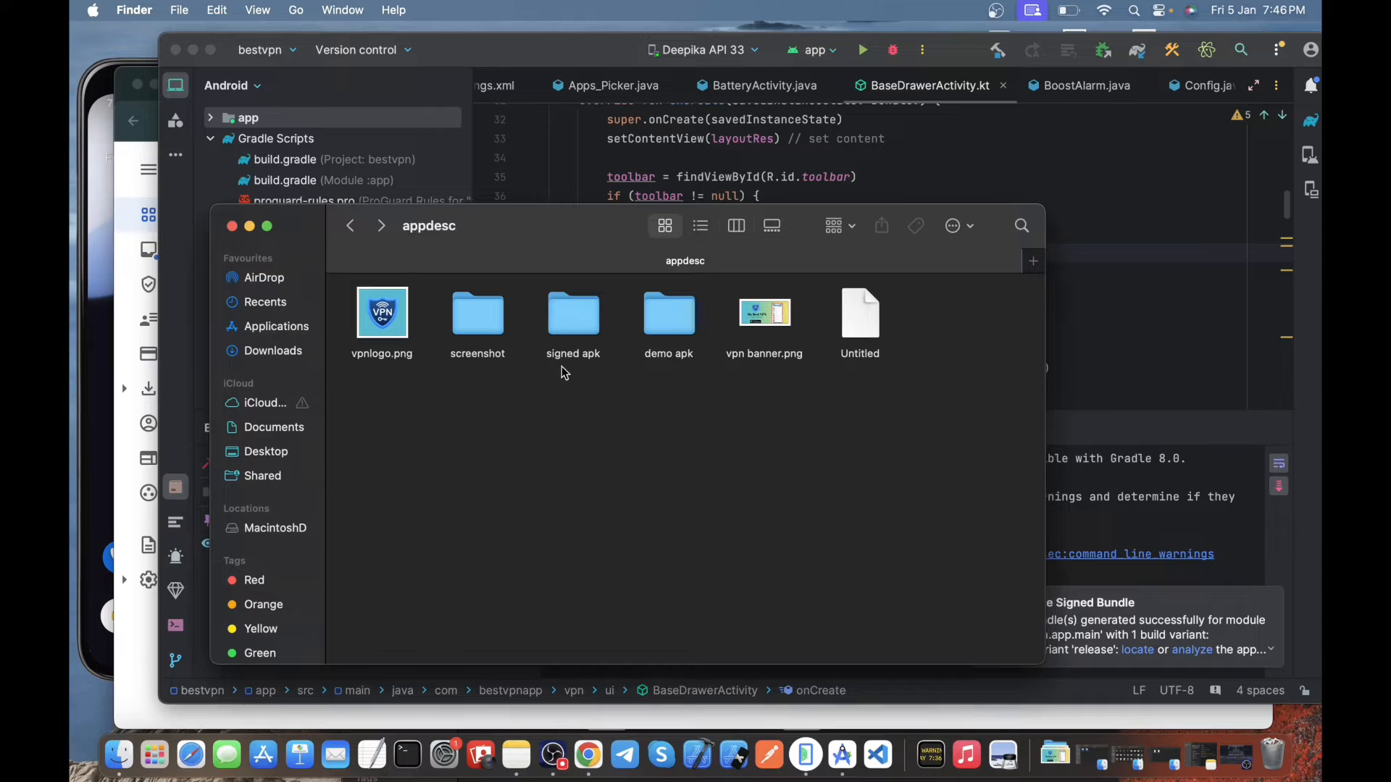
left_click(588, 316)
double_click(588, 316)
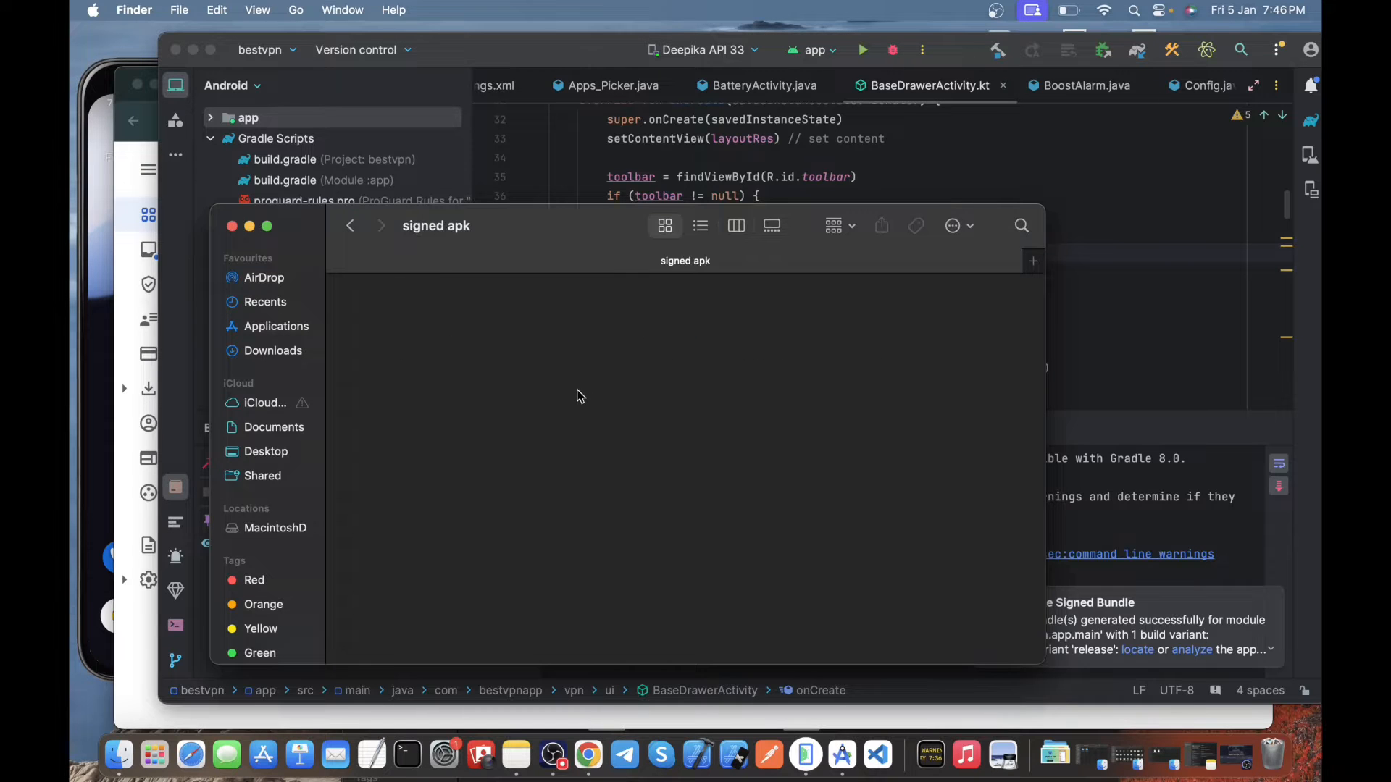
left_click(351, 226)
left_click(384, 308)
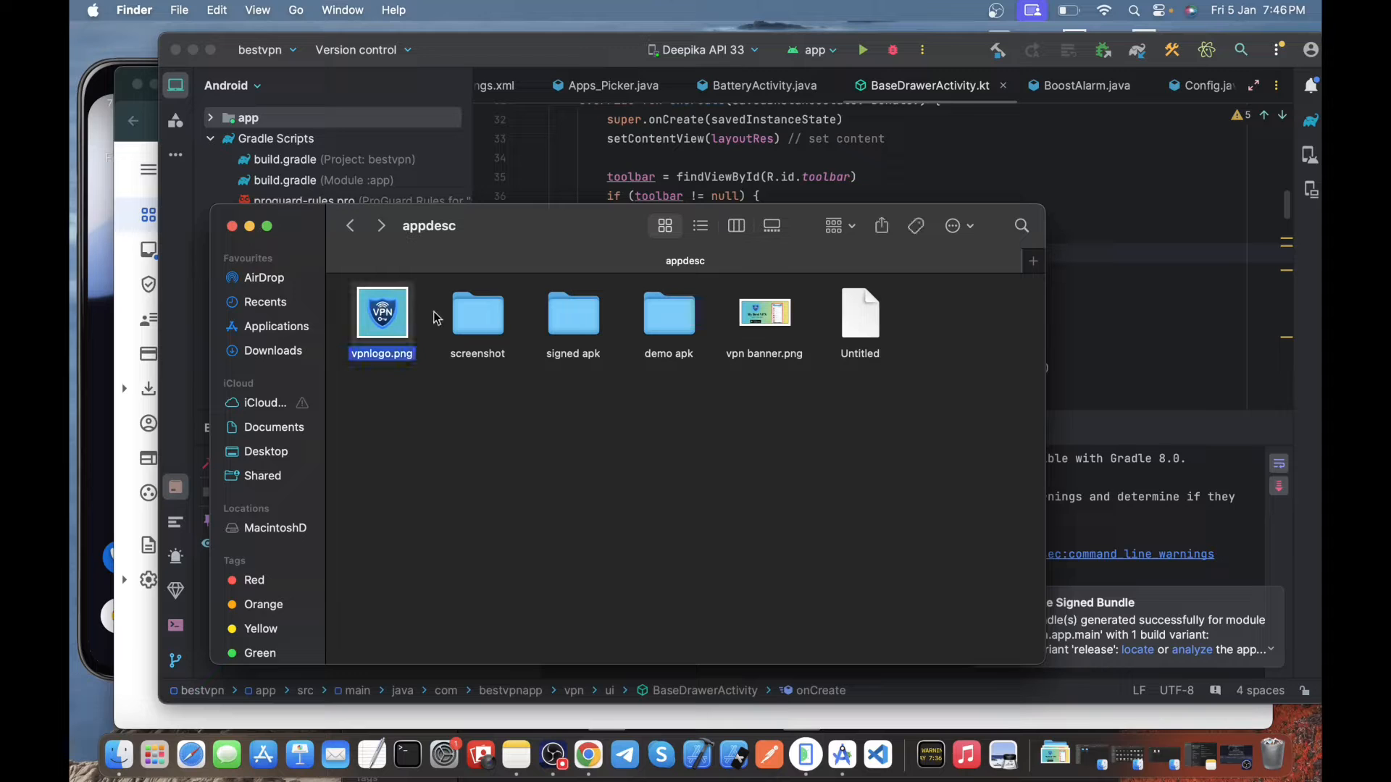
left_click(765, 326)
double_click(502, 315)
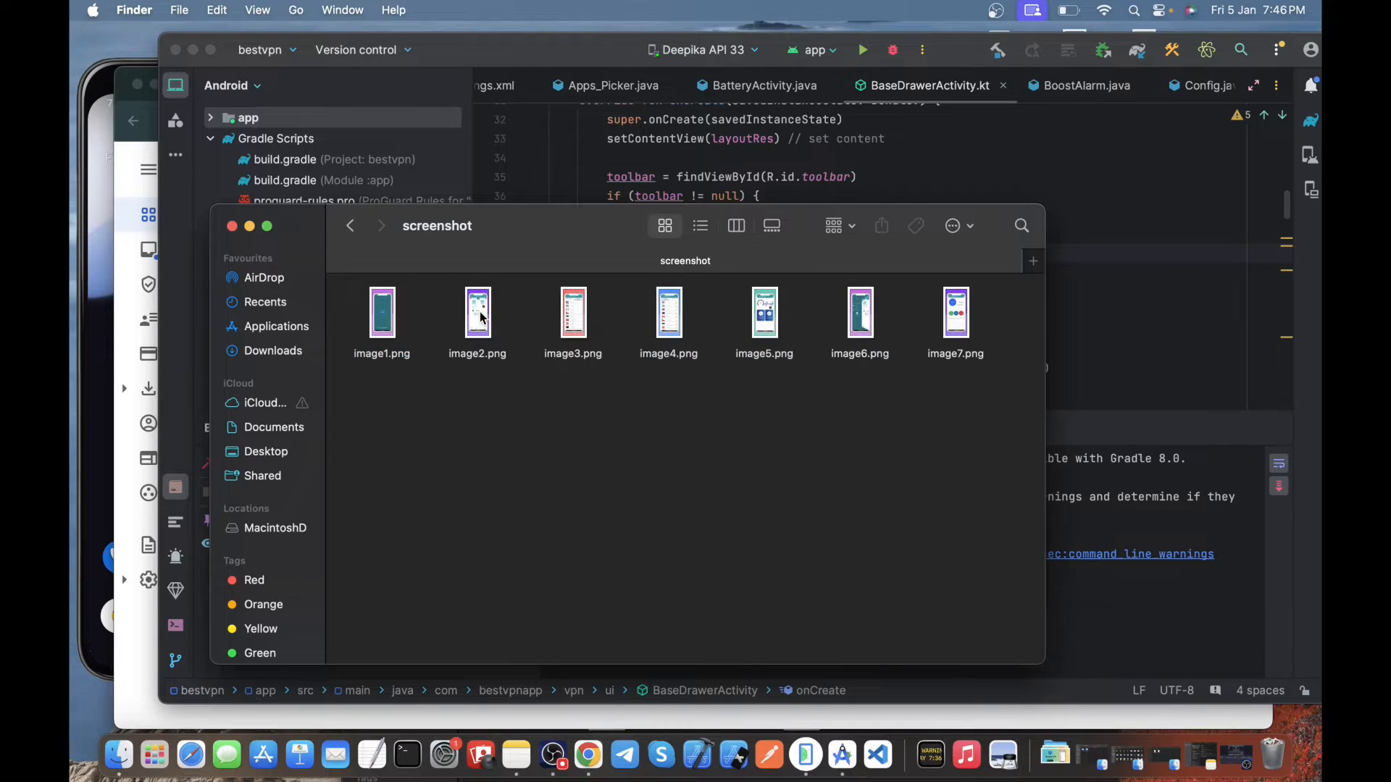
left_click(351, 228)
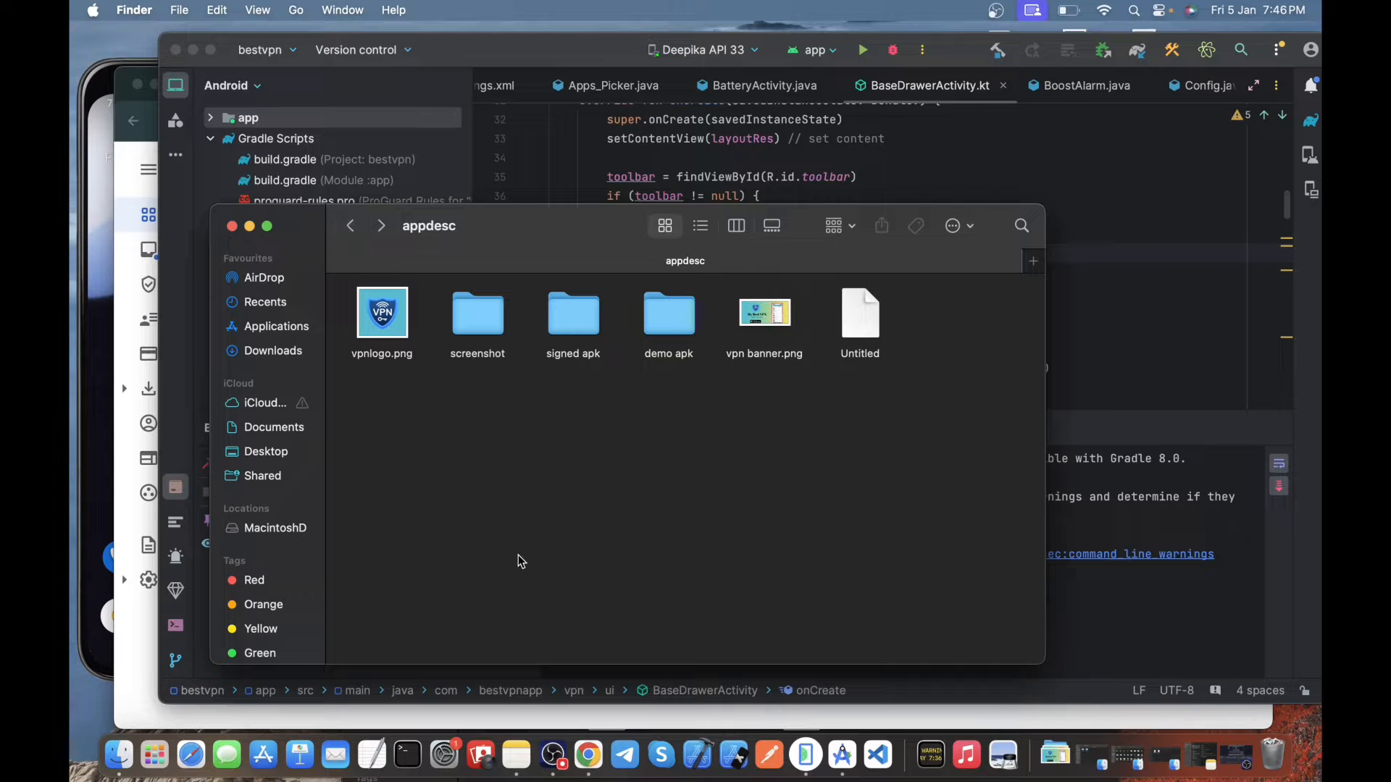
Minimise the Android Studio window and close the appdesc, release and Downloads Finder windows
left_click(195, 50)
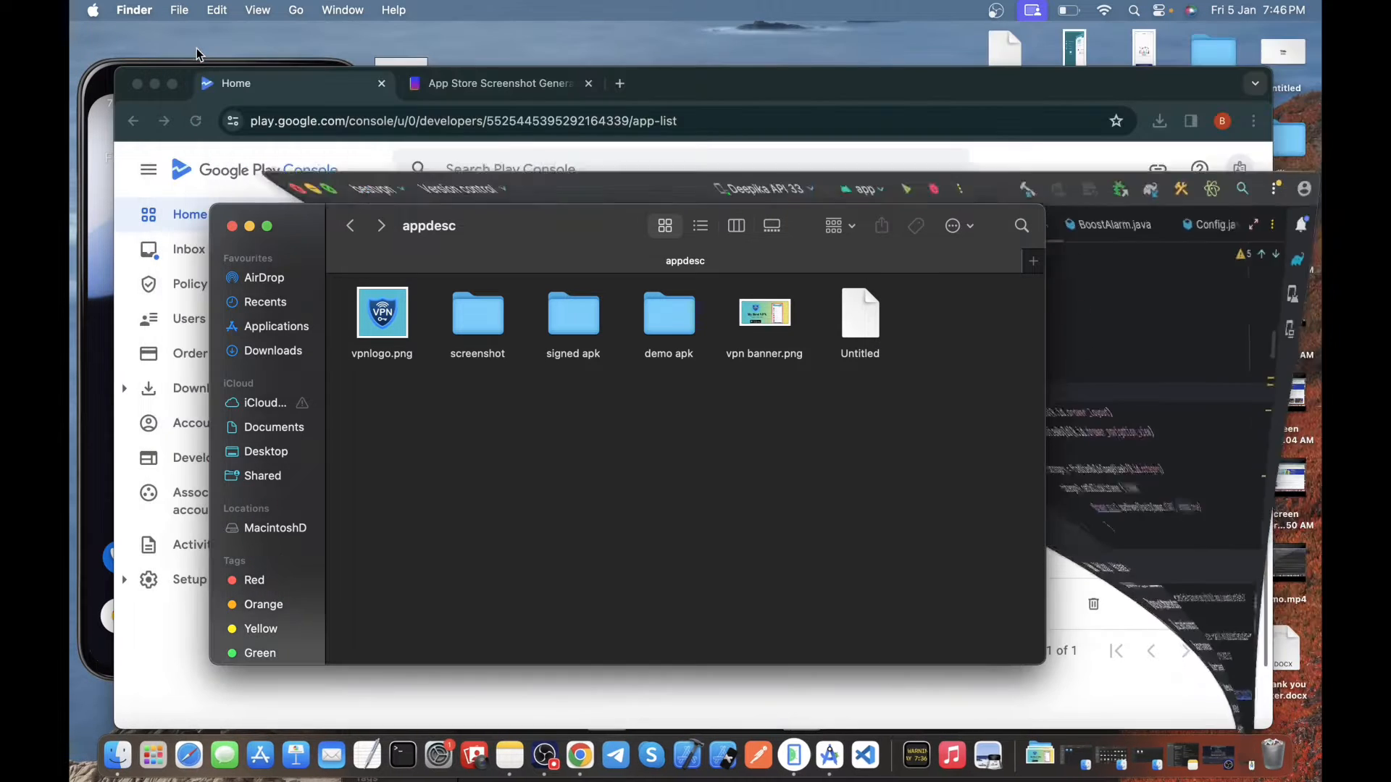
left_click(250, 229)
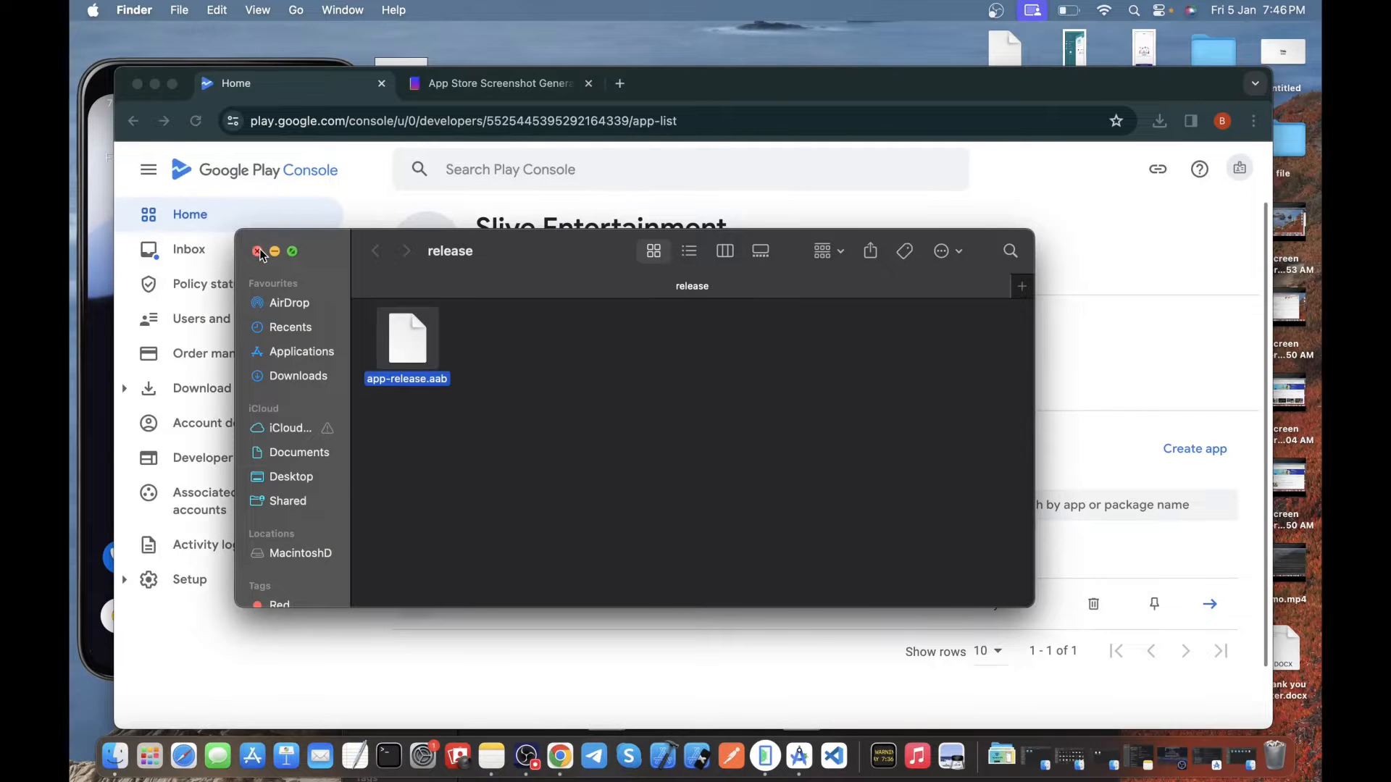
left_click(259, 252)
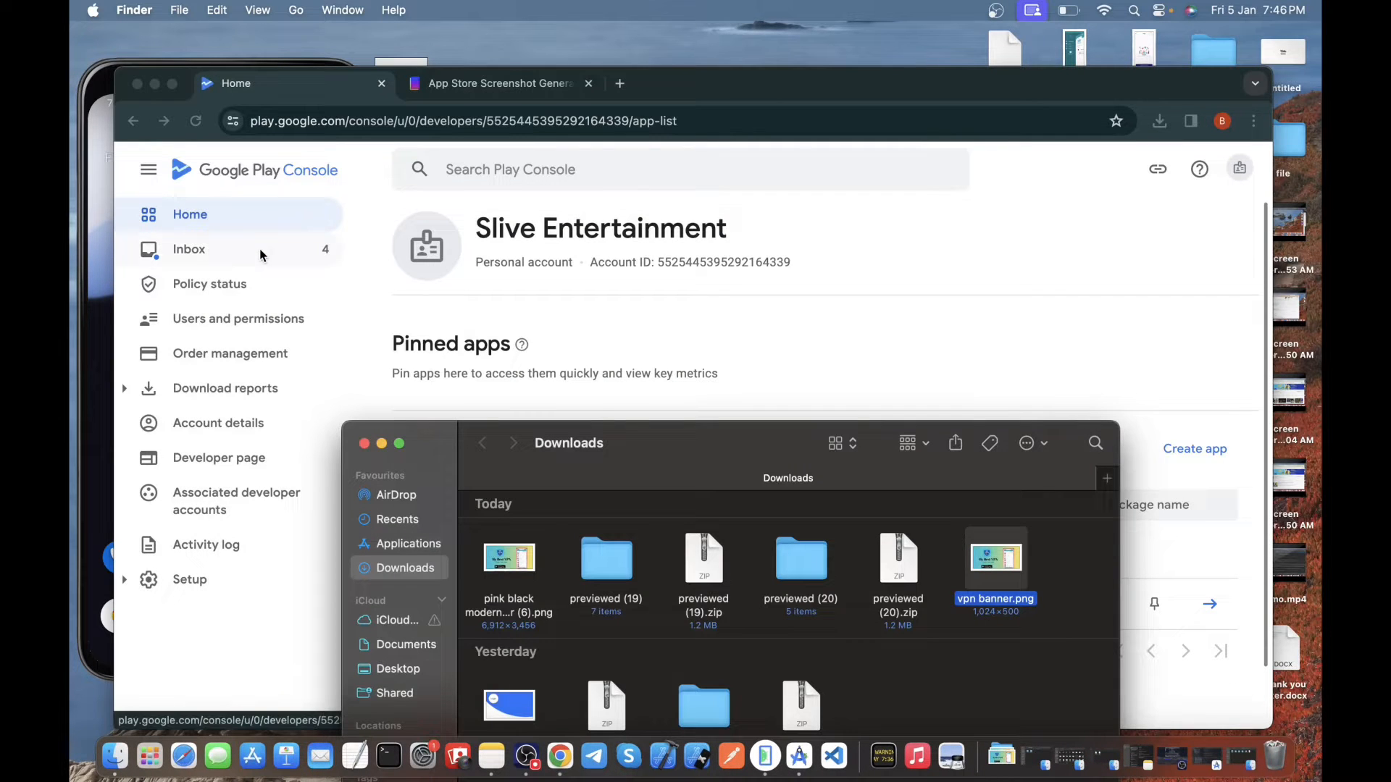
left_click(365, 445)
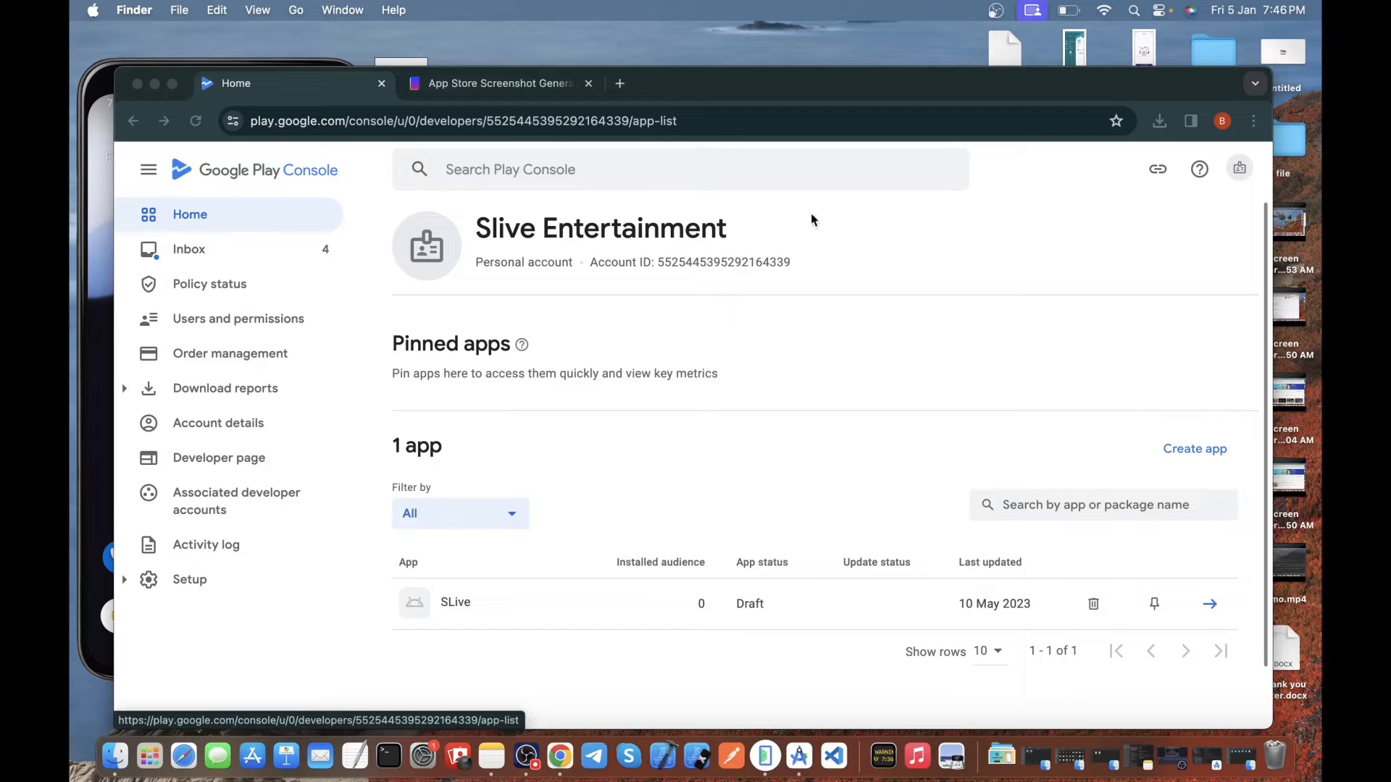
In Chrome, close the App Store Screenshot Generator page and open the Create app form in Google Play Console
left_click(526, 88)
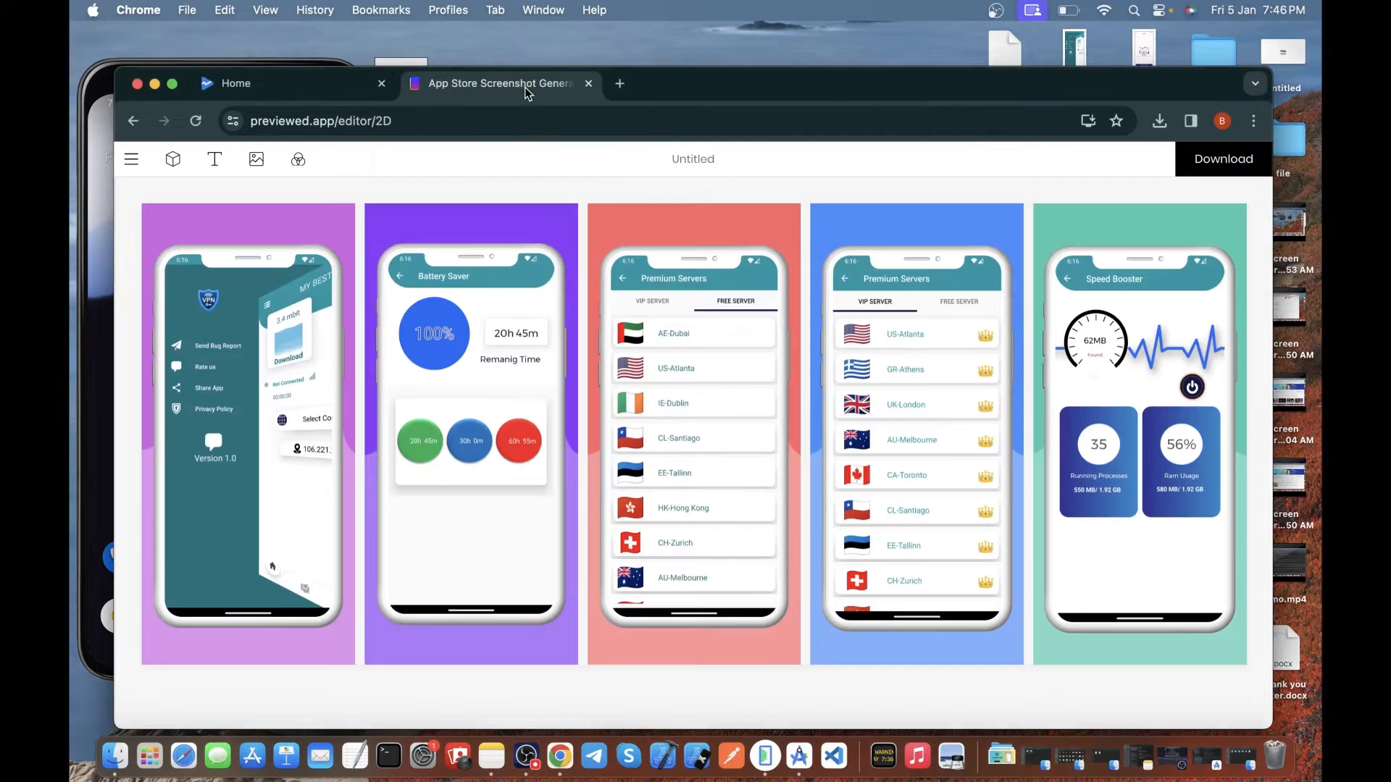
left_click(588, 83)
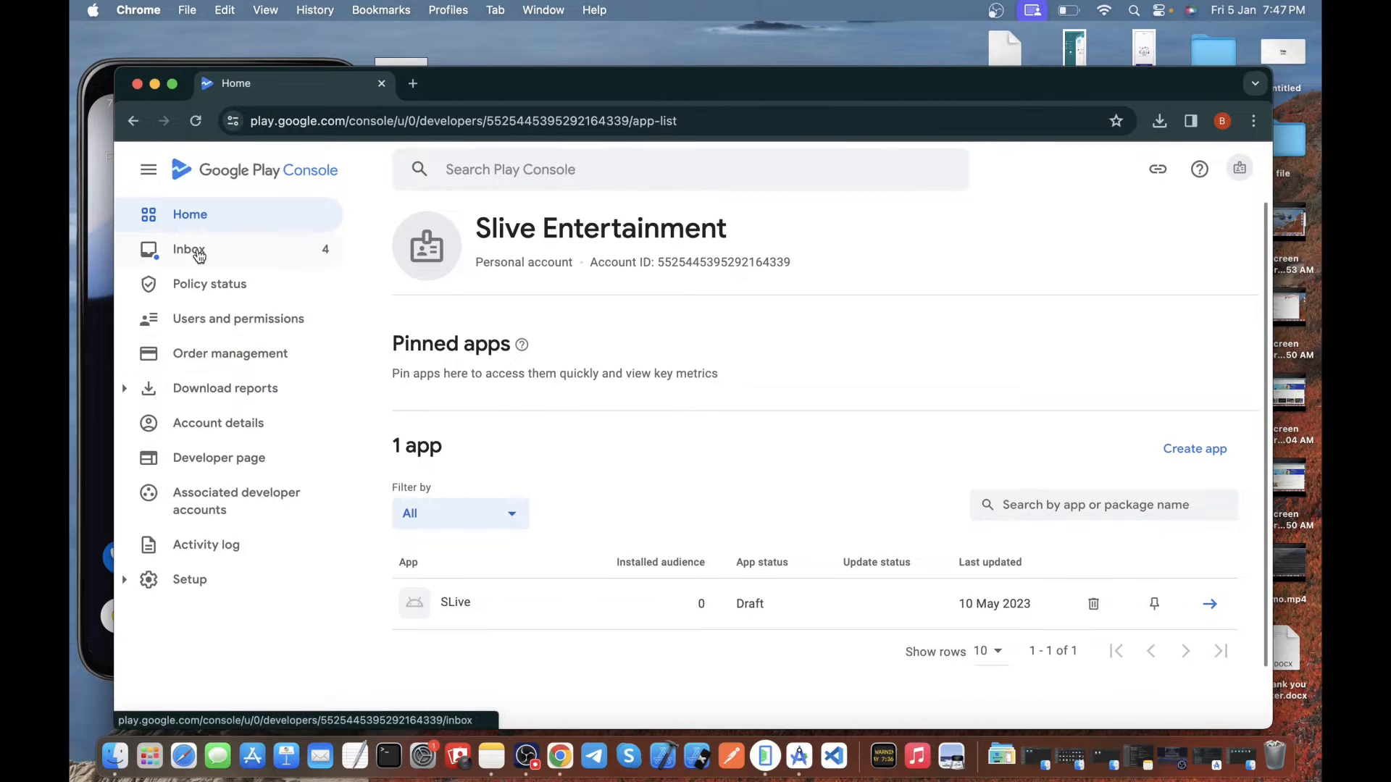
left_click(223, 218)
left_click(1202, 457)
scroll(810, 489, "down", 5)
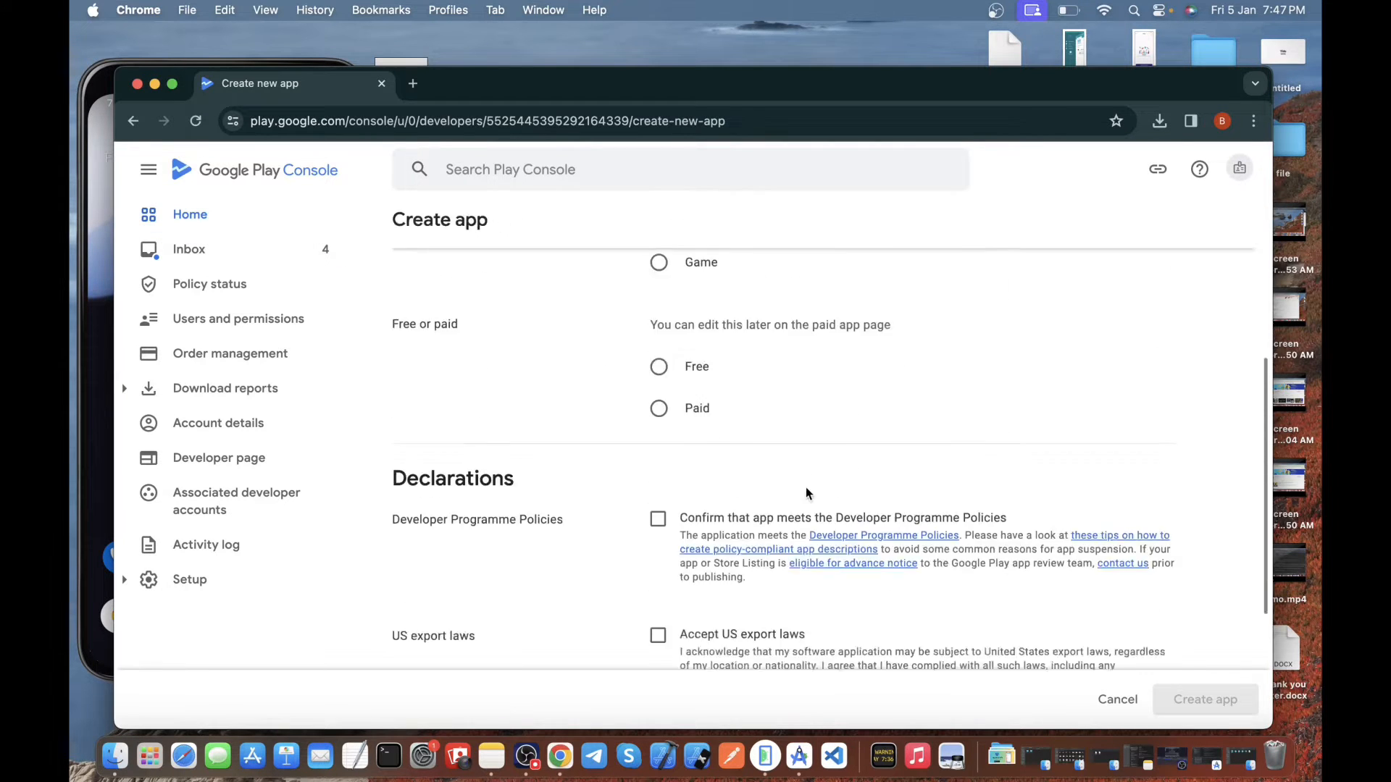
scroll(808, 492, "down", 3)
scroll(804, 492, "up", 10)
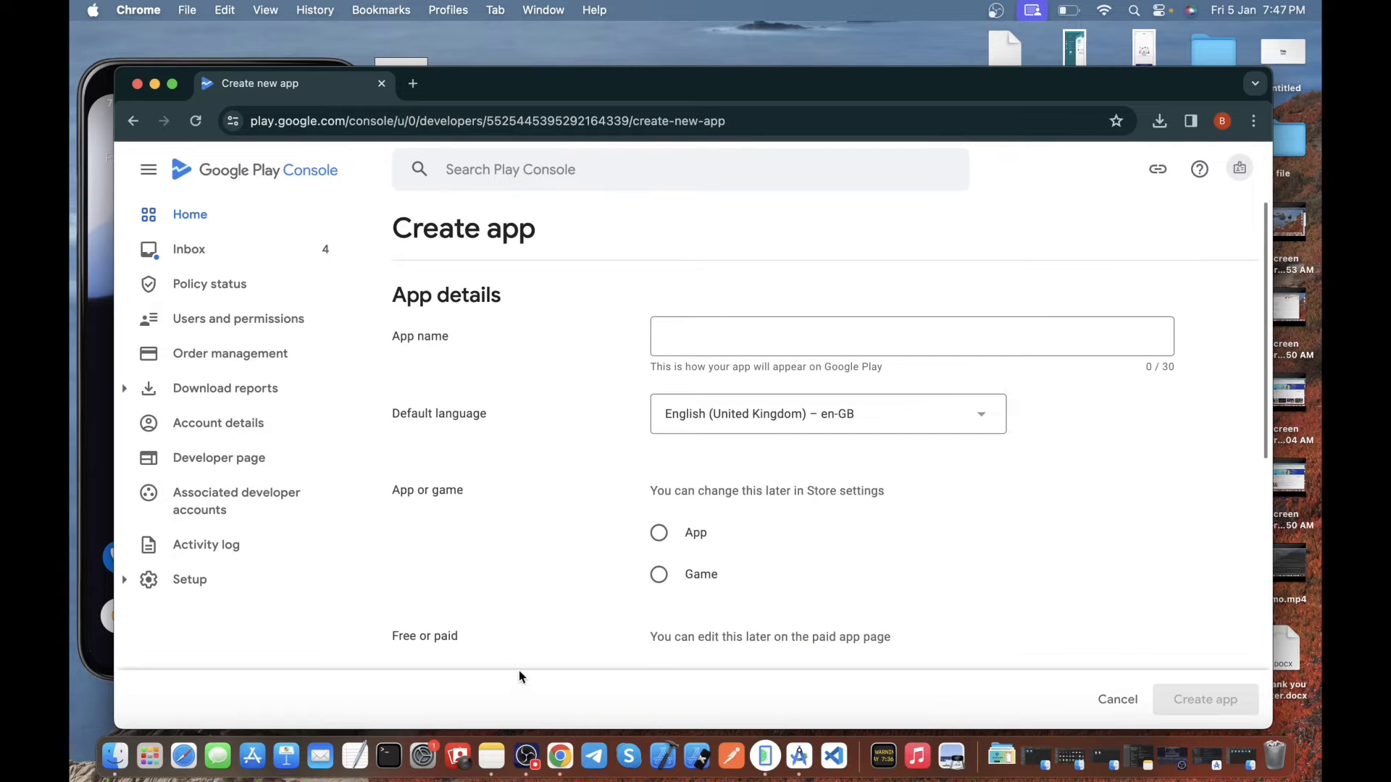
Copy the app name My Best VPN - Secure VPN from the VPN APP note in Notes and paste it as the new app's name
left_click(485, 757)
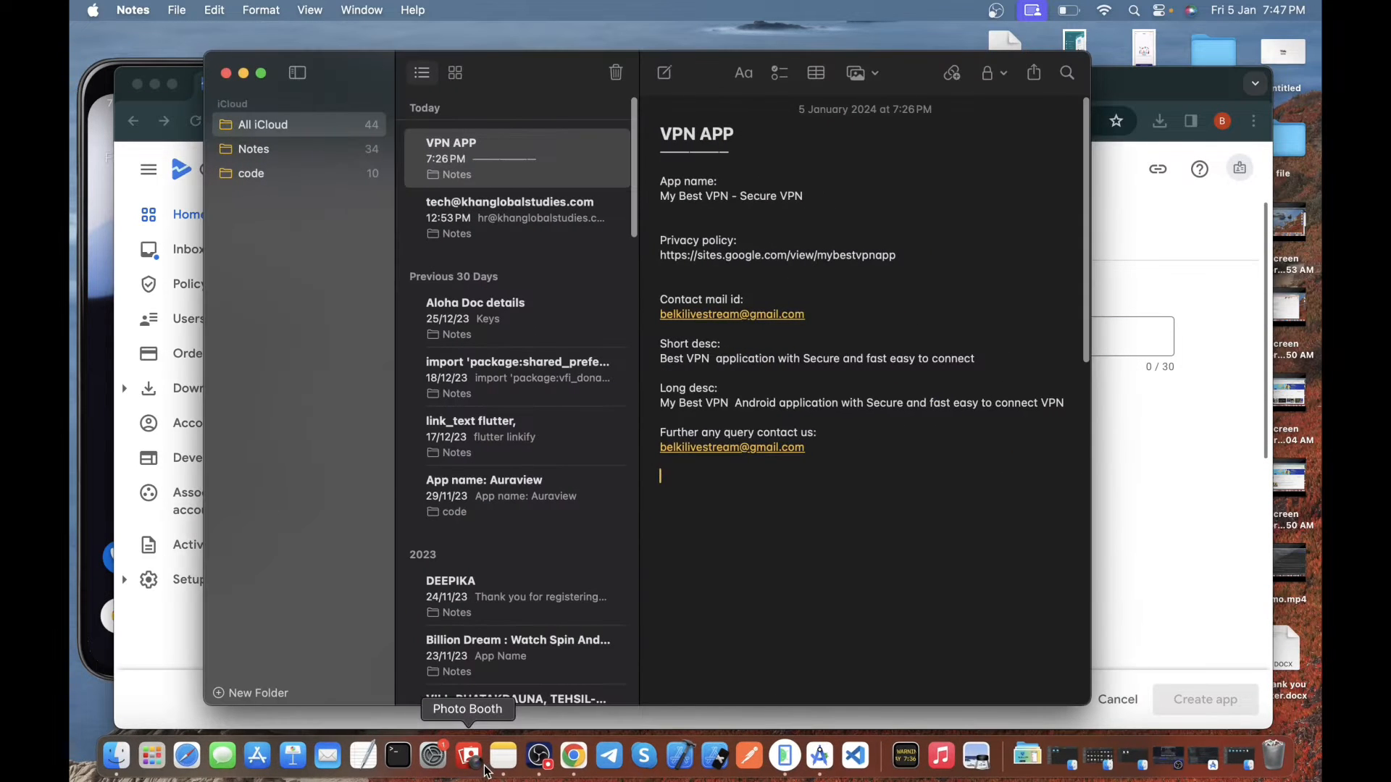
left_click_drag(663, 194, 818, 196)
key("super+c")
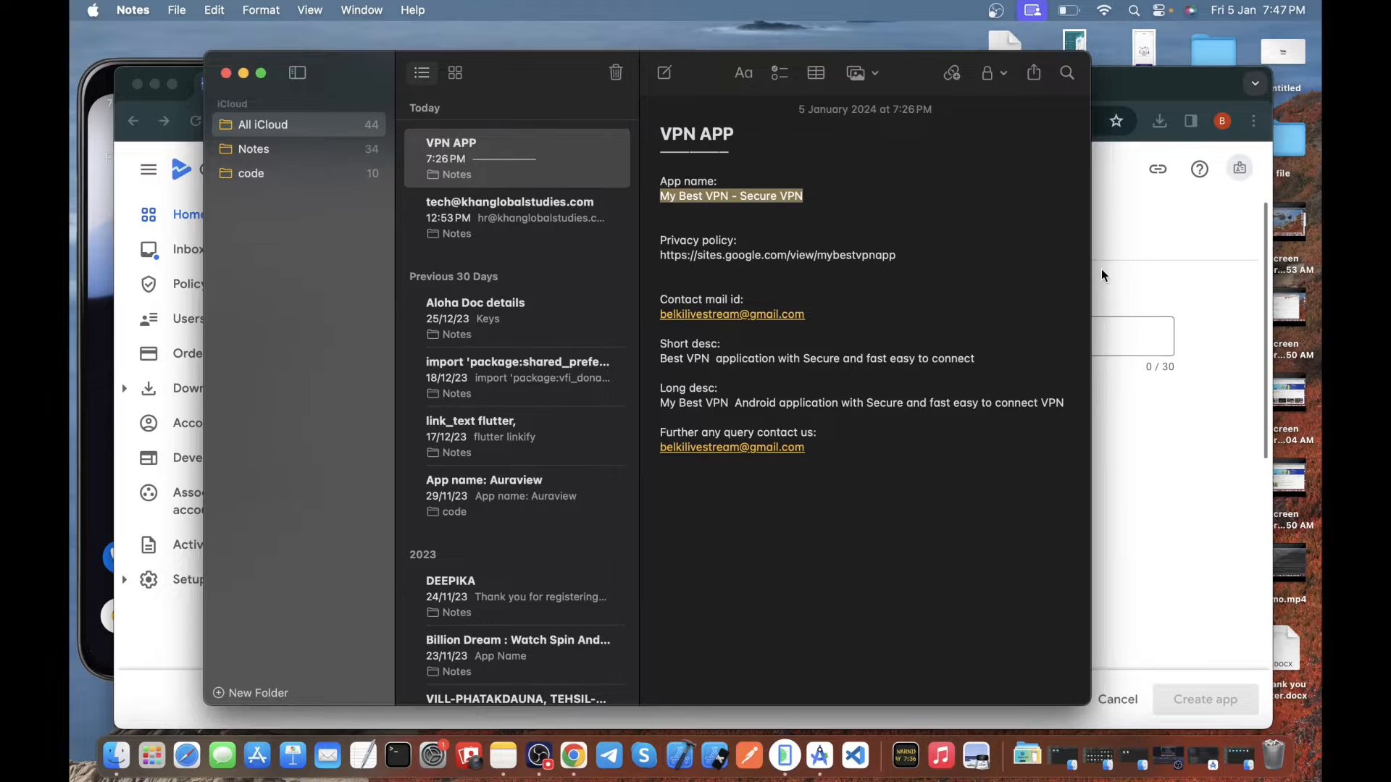
left_click(1181, 288)
left_click(891, 347)
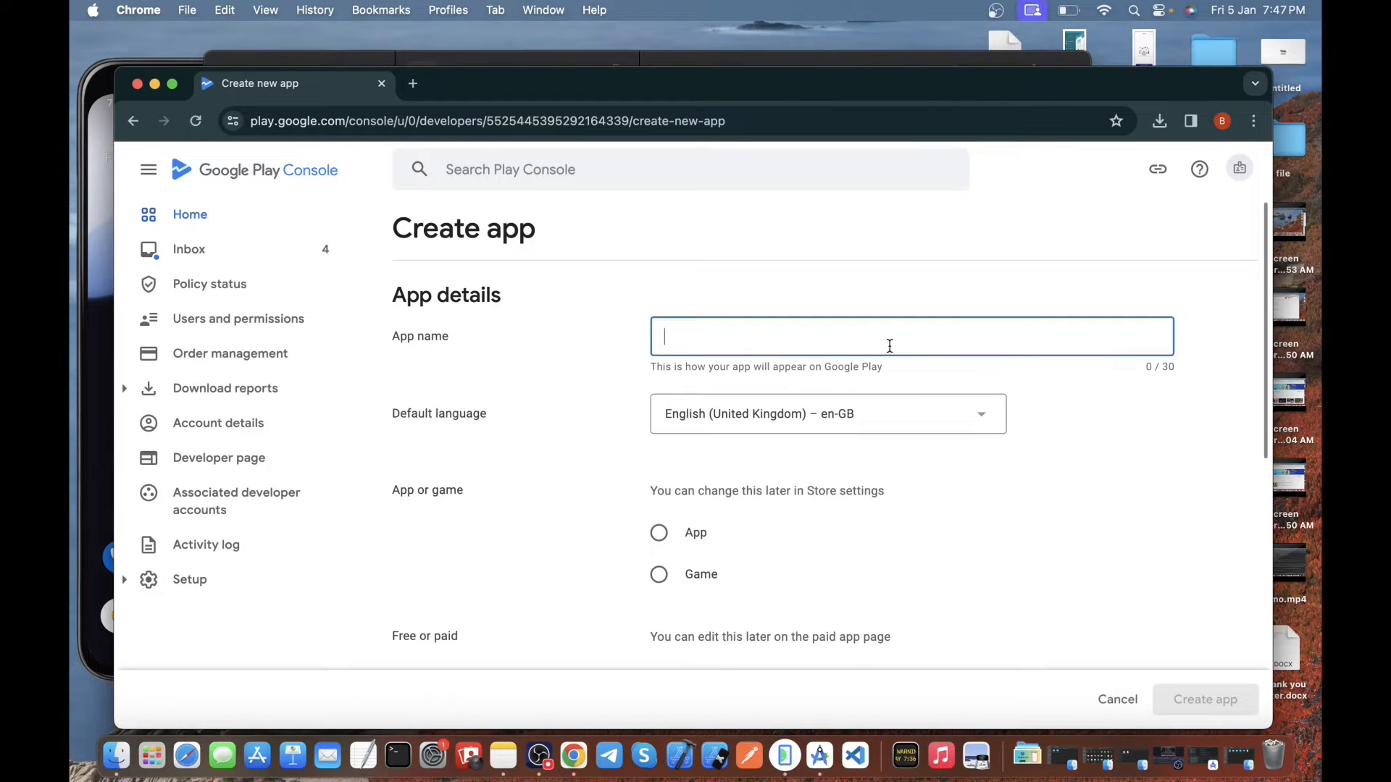
key("super+v")
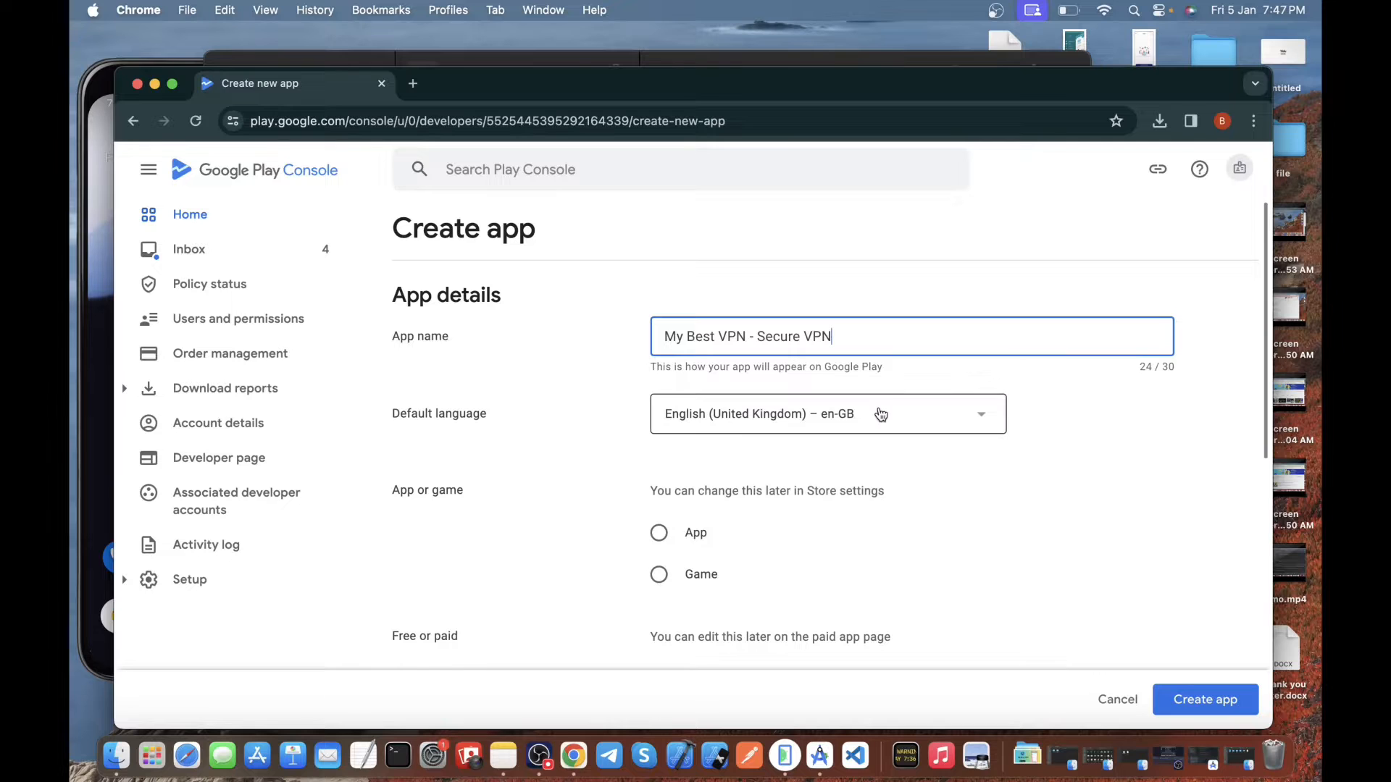
Set the new app's default language to English (United States) – en-US
left_click(878, 413)
scroll(804, 599, "down", 5)
scroll(805, 601, "down", 4)
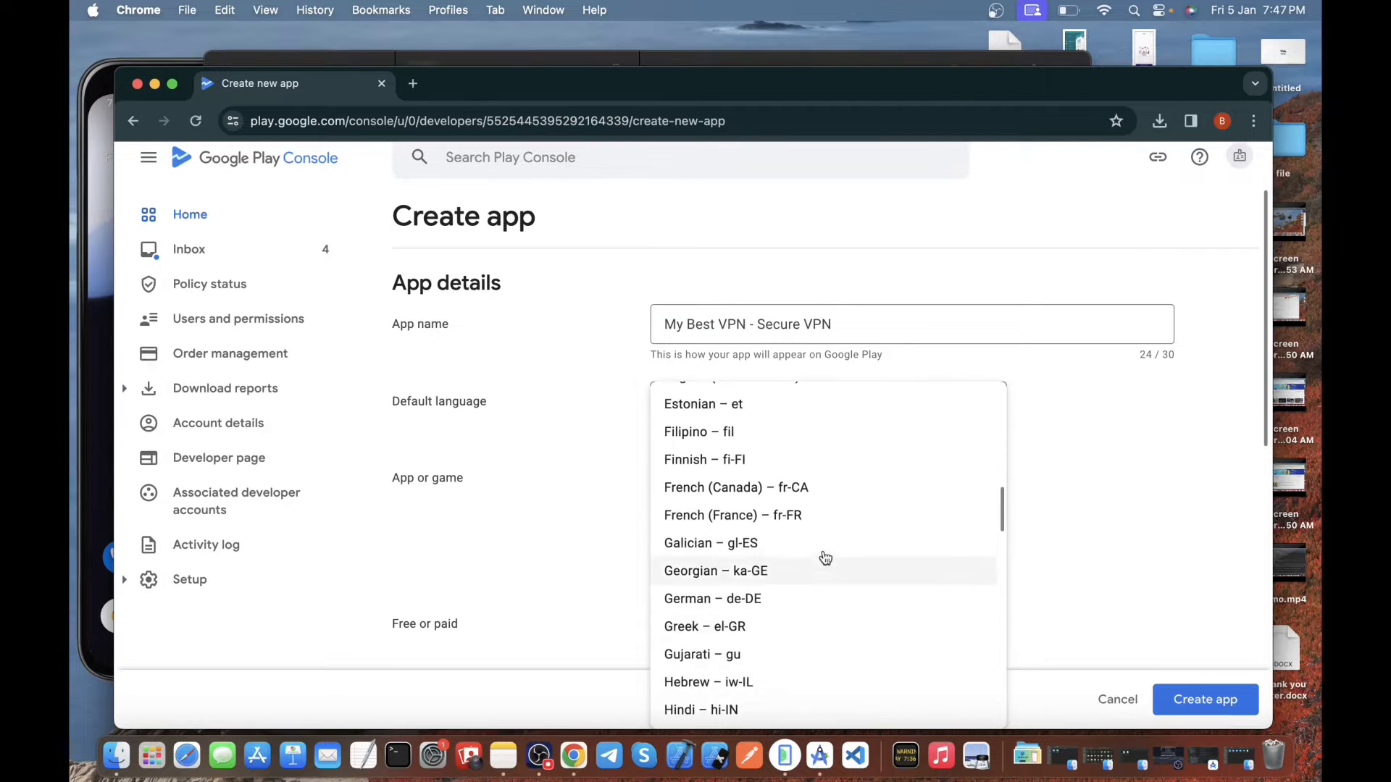
scroll(829, 543, "up", 2)
left_click(828, 456)
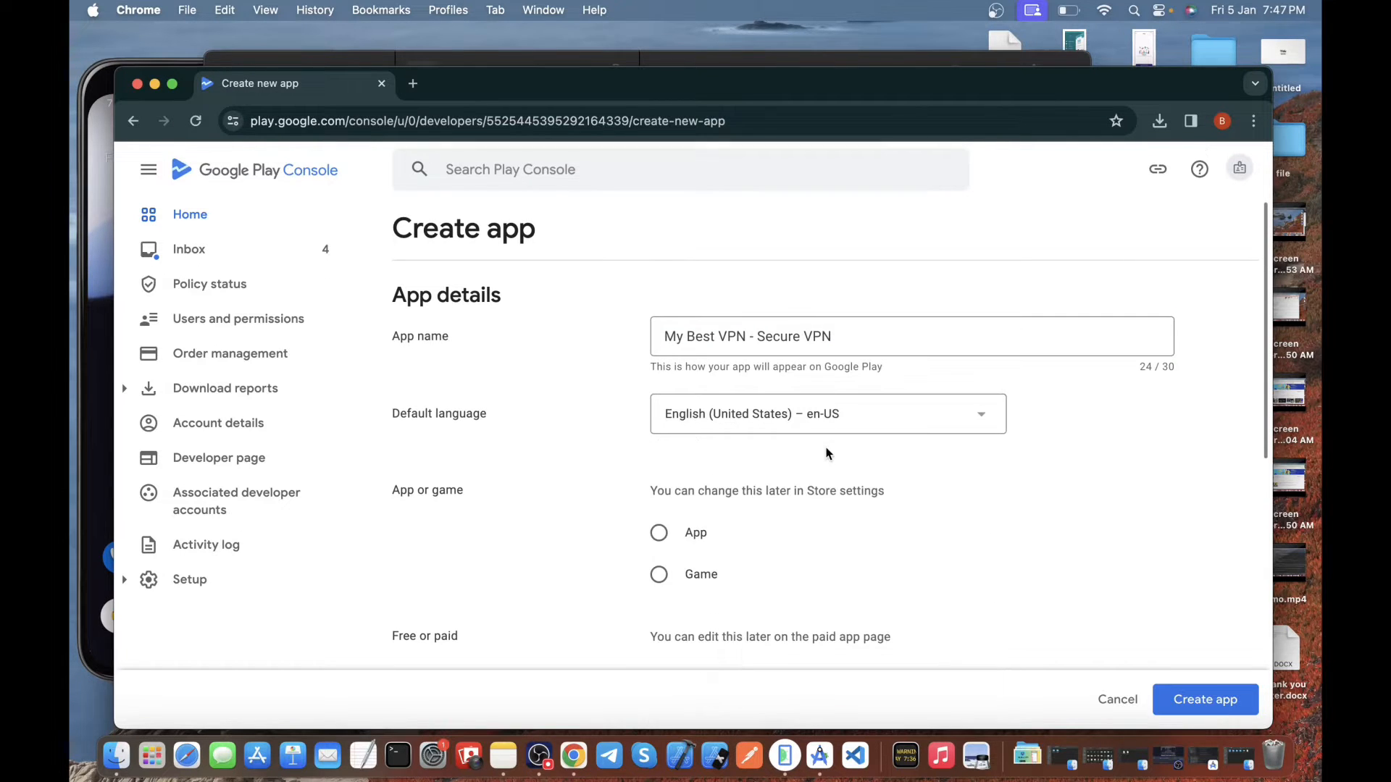
Classify the new product as an App rather than a game and make it Free
left_click(660, 534)
scroll(844, 518, "down", 3)
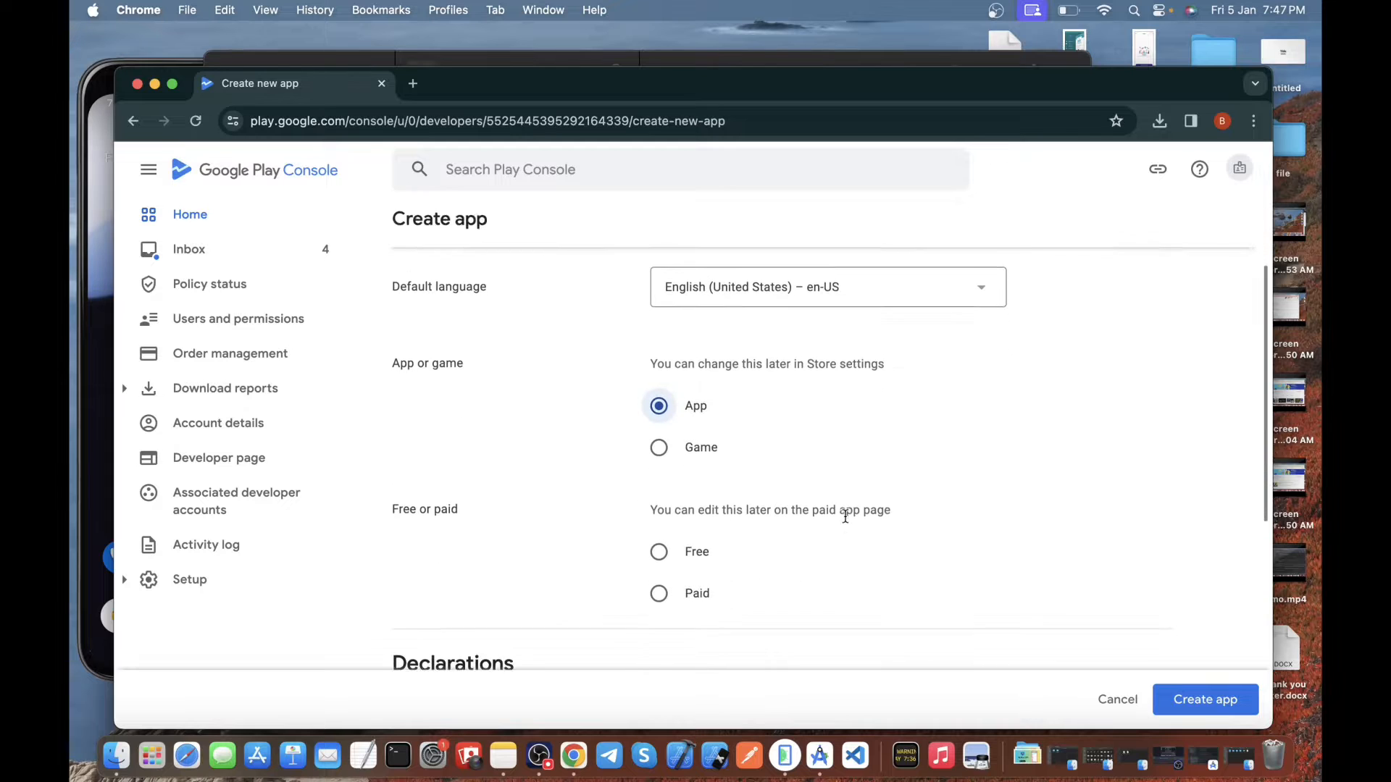
left_click(660, 544)
Accept the Developer Programme Policies and US export laws declarations and create the app
scroll(826, 553, "down", 4)
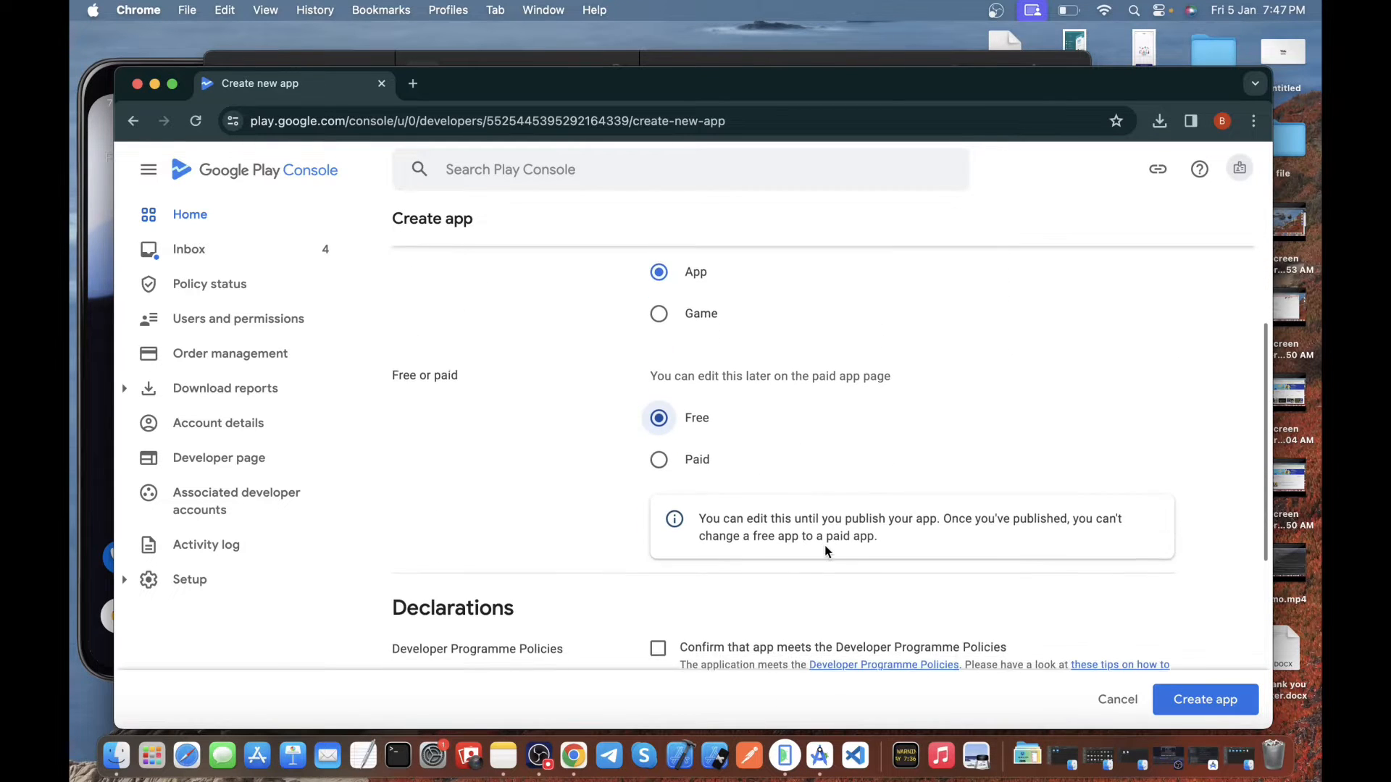
left_click(667, 488)
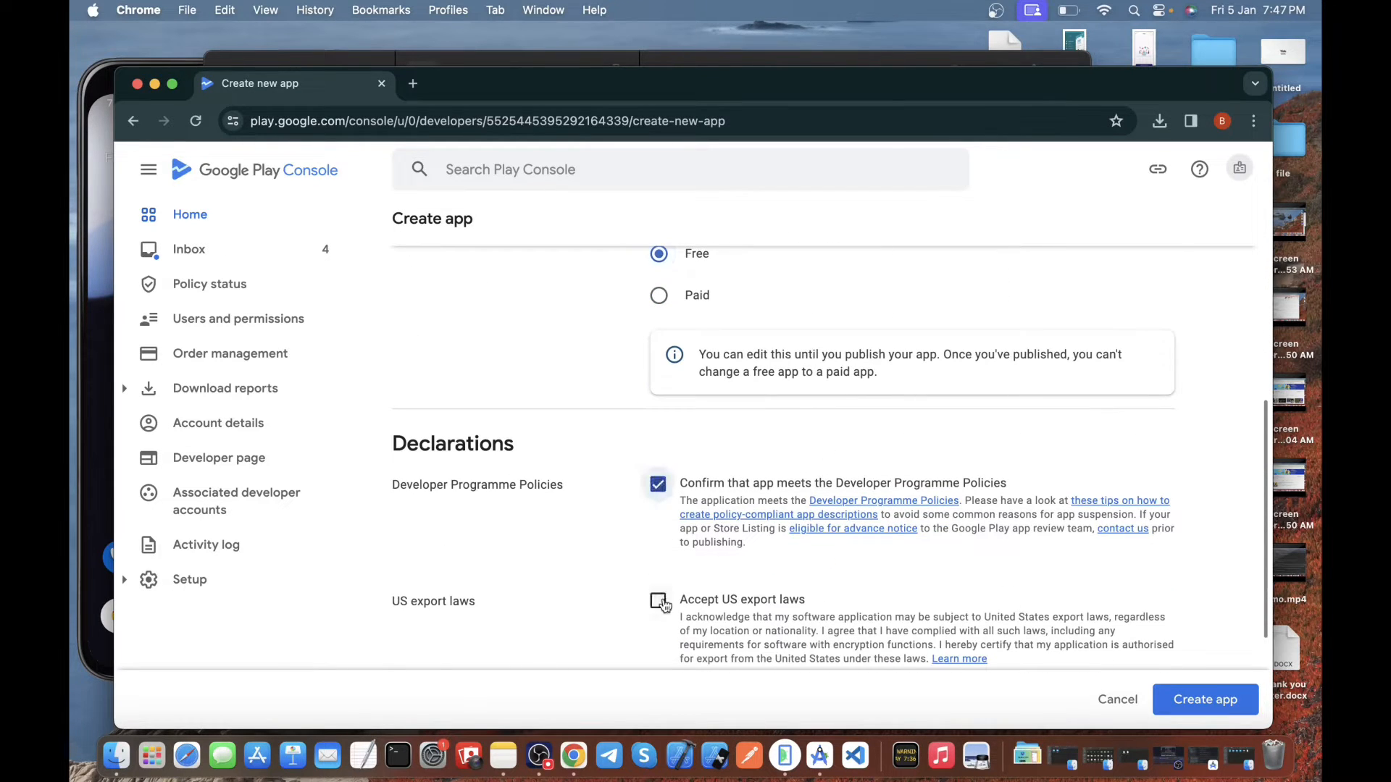
left_click(658, 600)
scroll(752, 590, "down", 3)
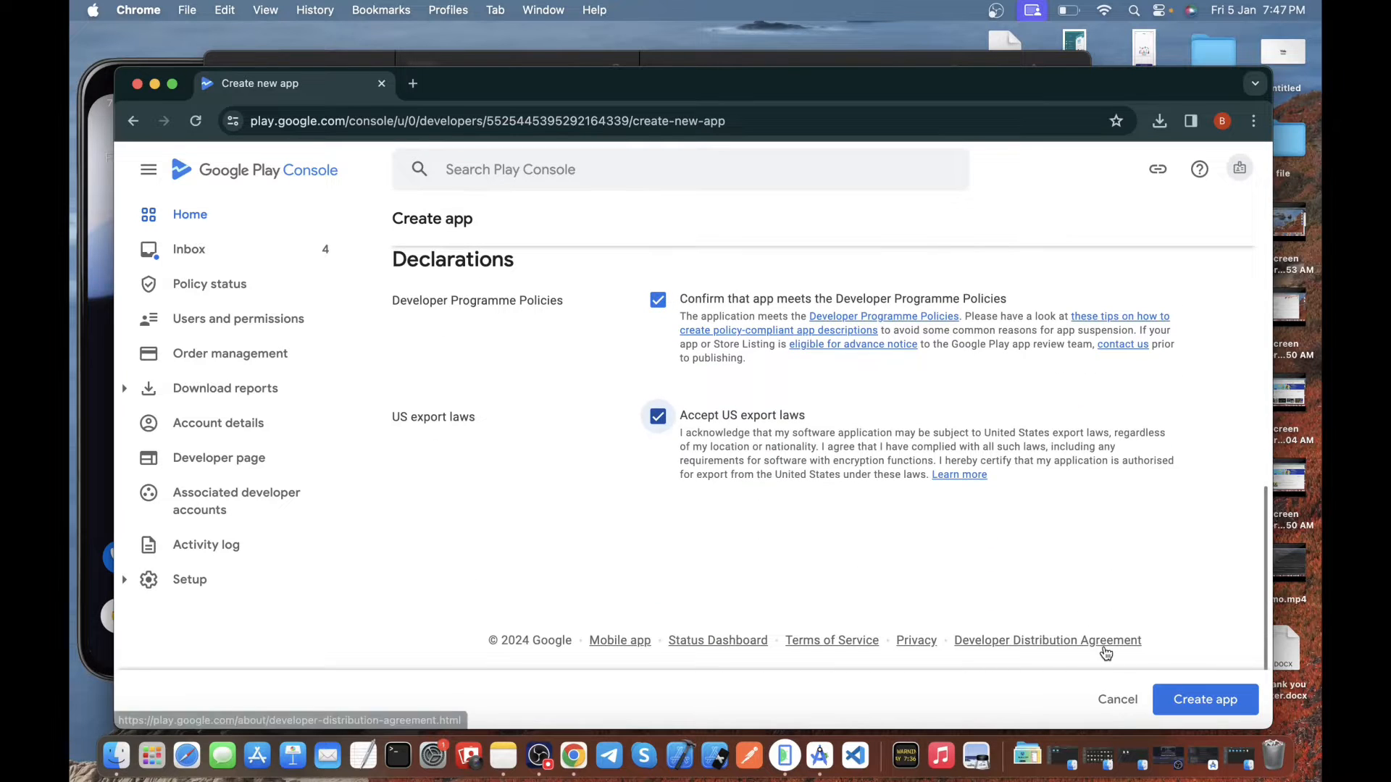
left_click(1179, 701)
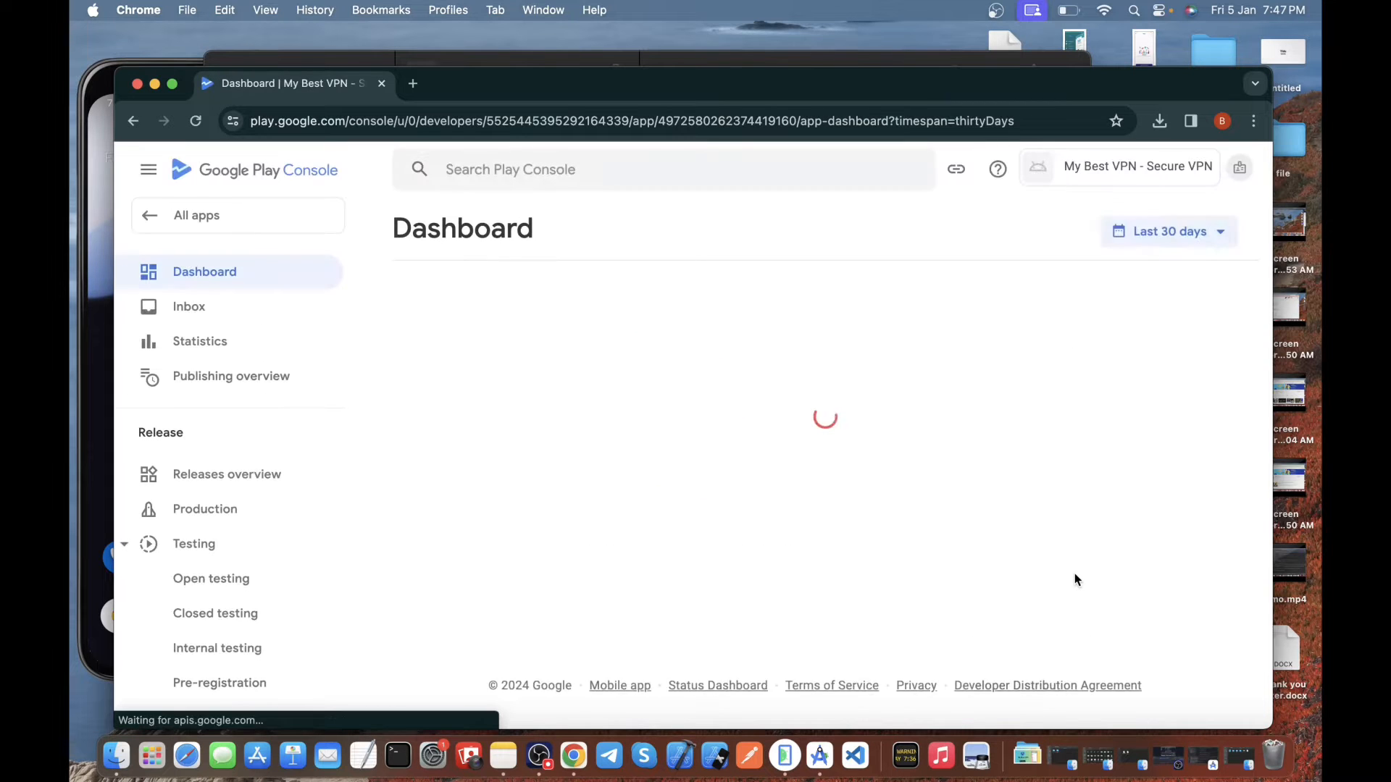
Expand the task list under Set up your app on the new app's dashboard
scroll(778, 525, "down", 6)
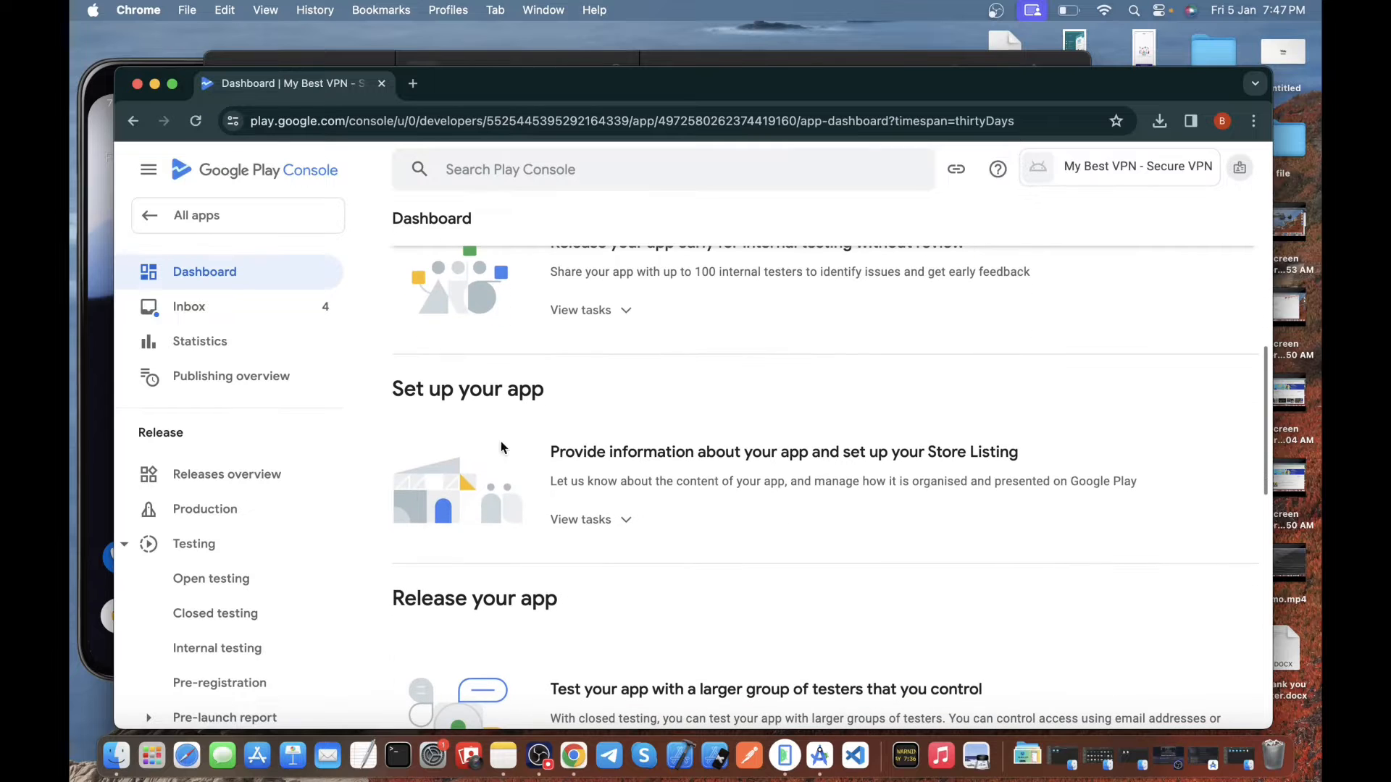
left_click_drag(399, 383, 538, 389)
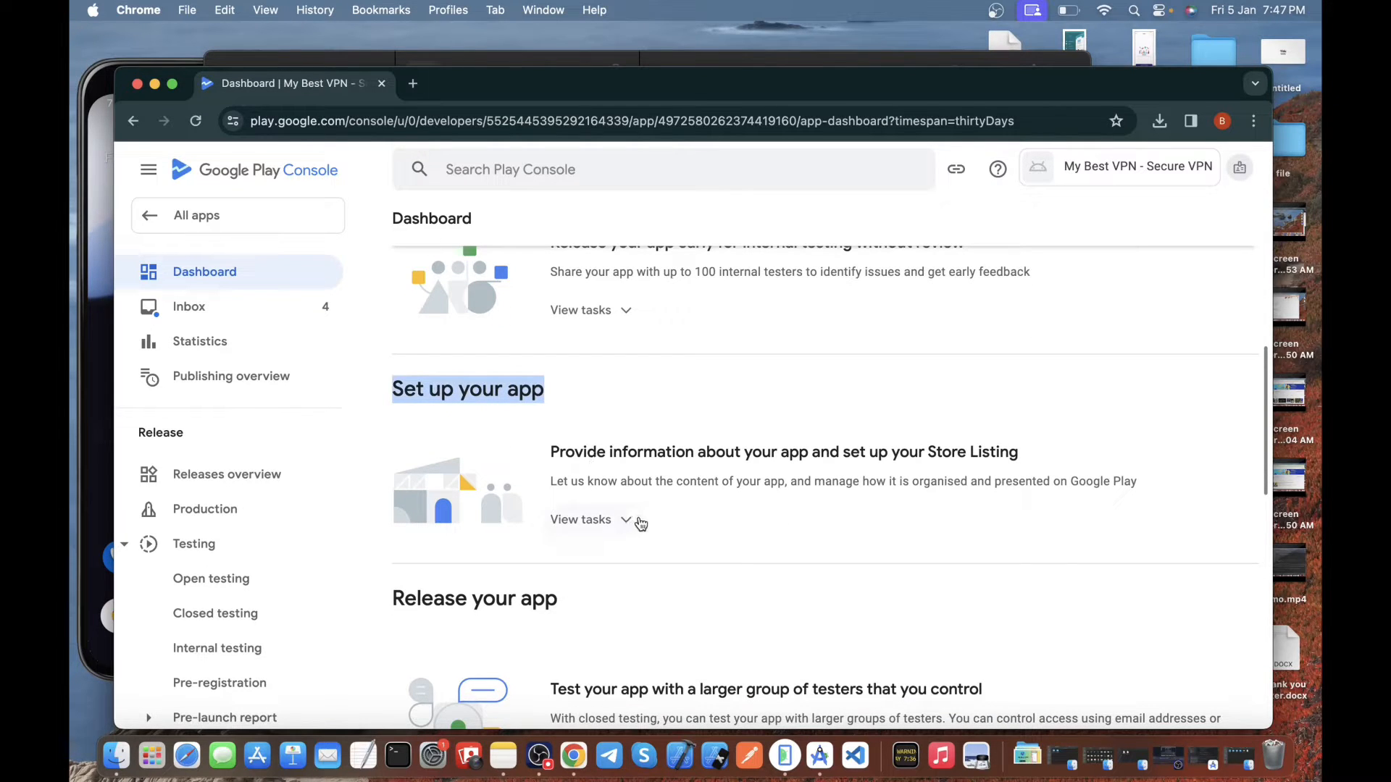
left_click(626, 521)
scroll(733, 508, "down", 5)
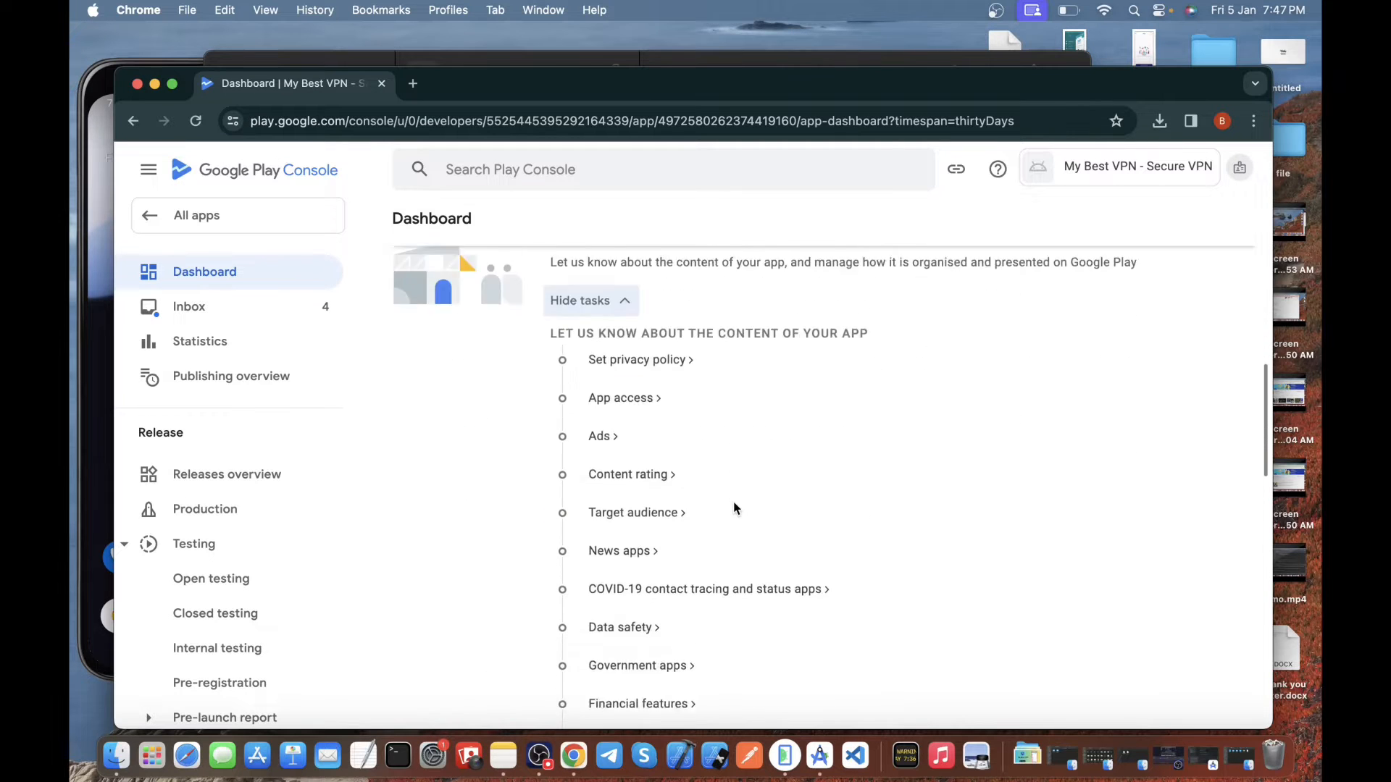
scroll(734, 501, "up", 2)
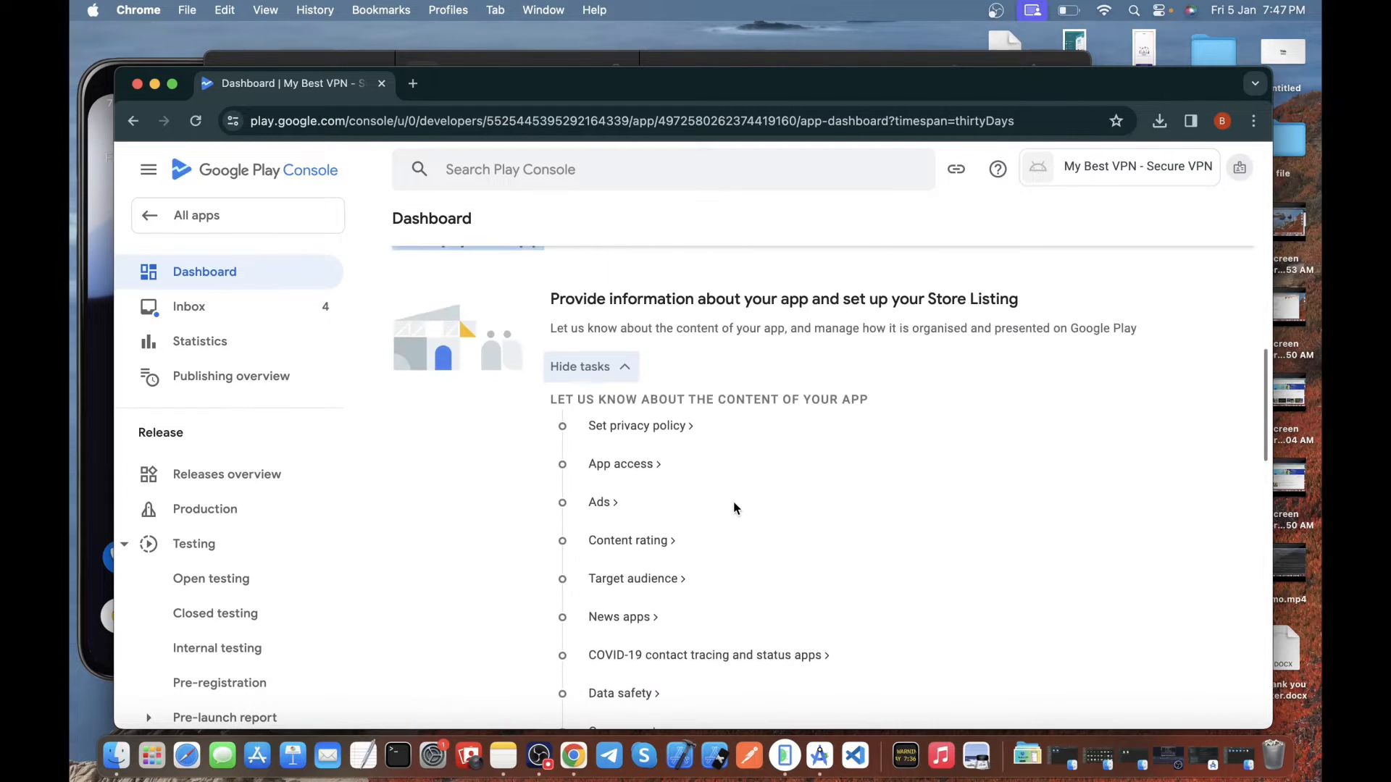
left_click(630, 427)
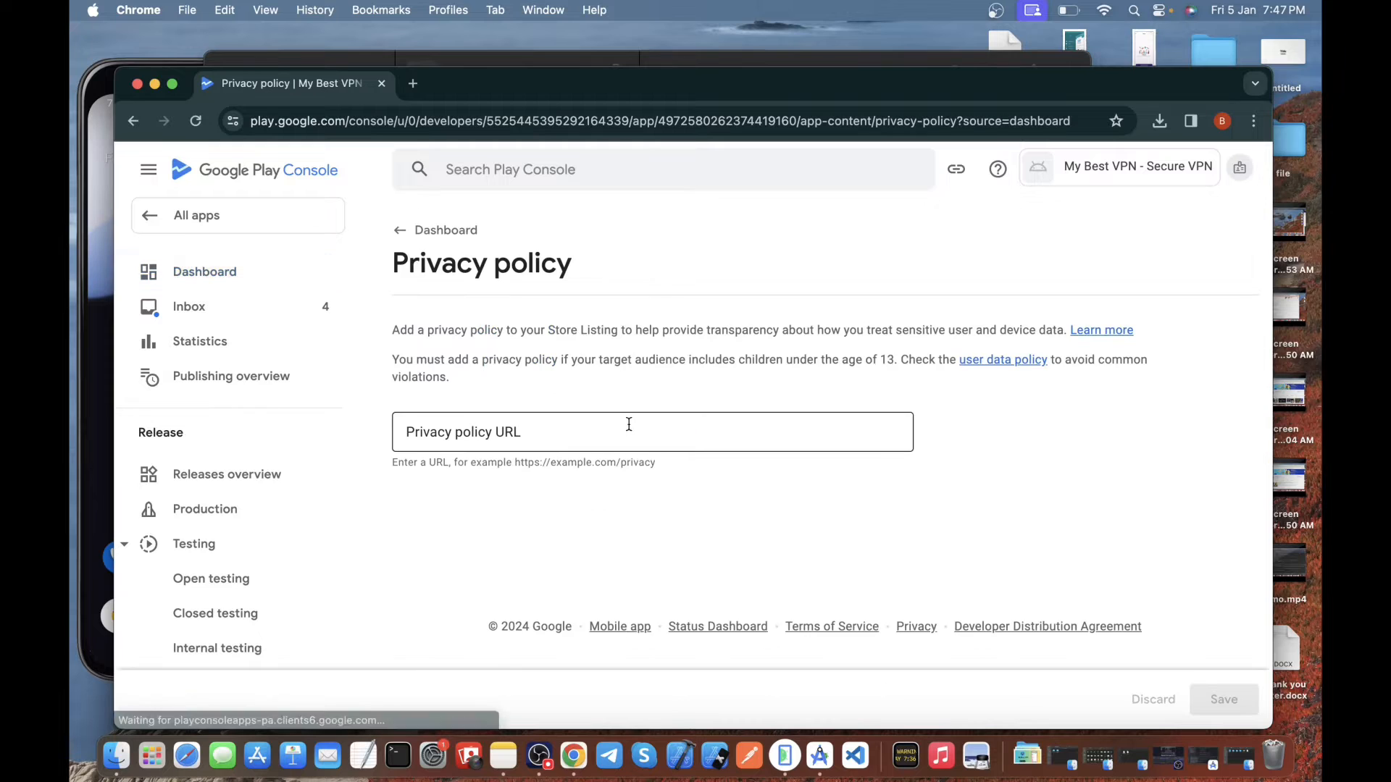
left_click(568, 433)
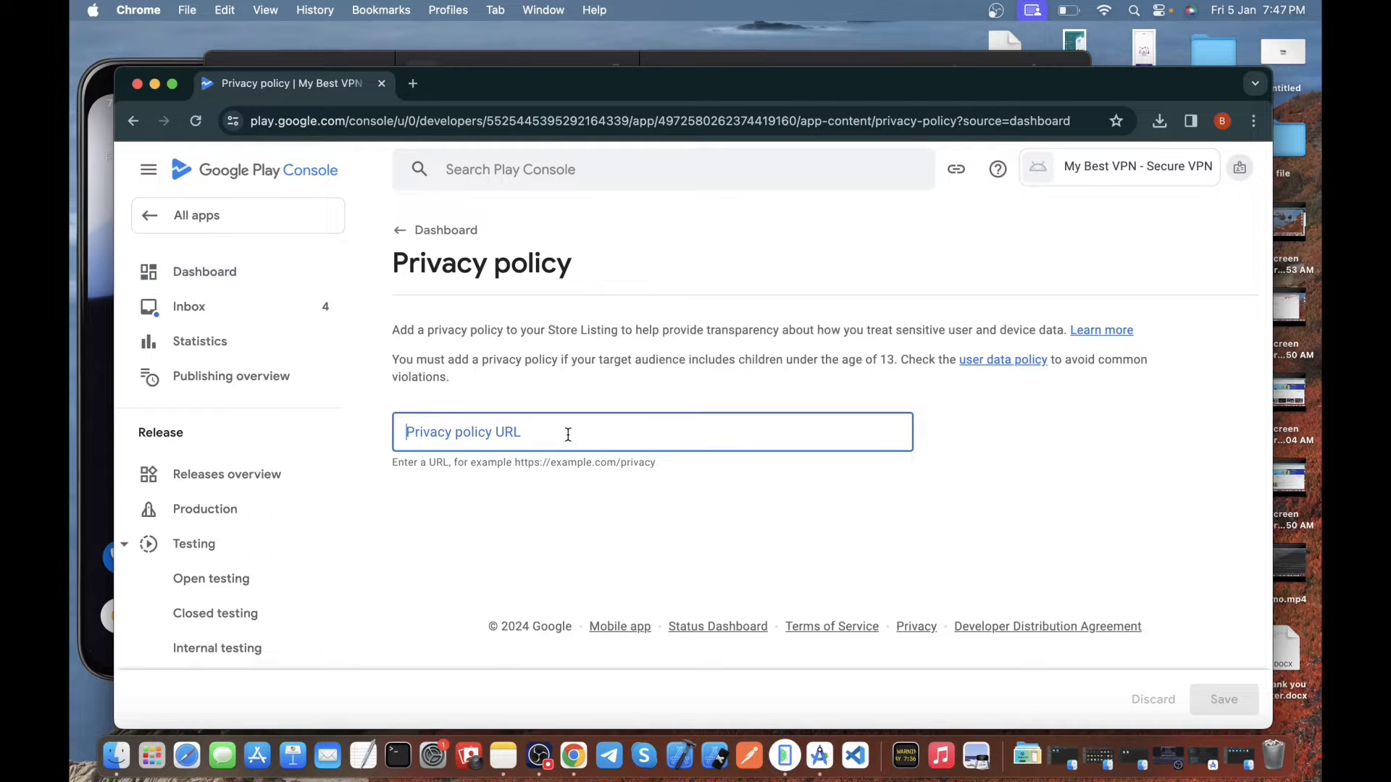
left_click(502, 757)
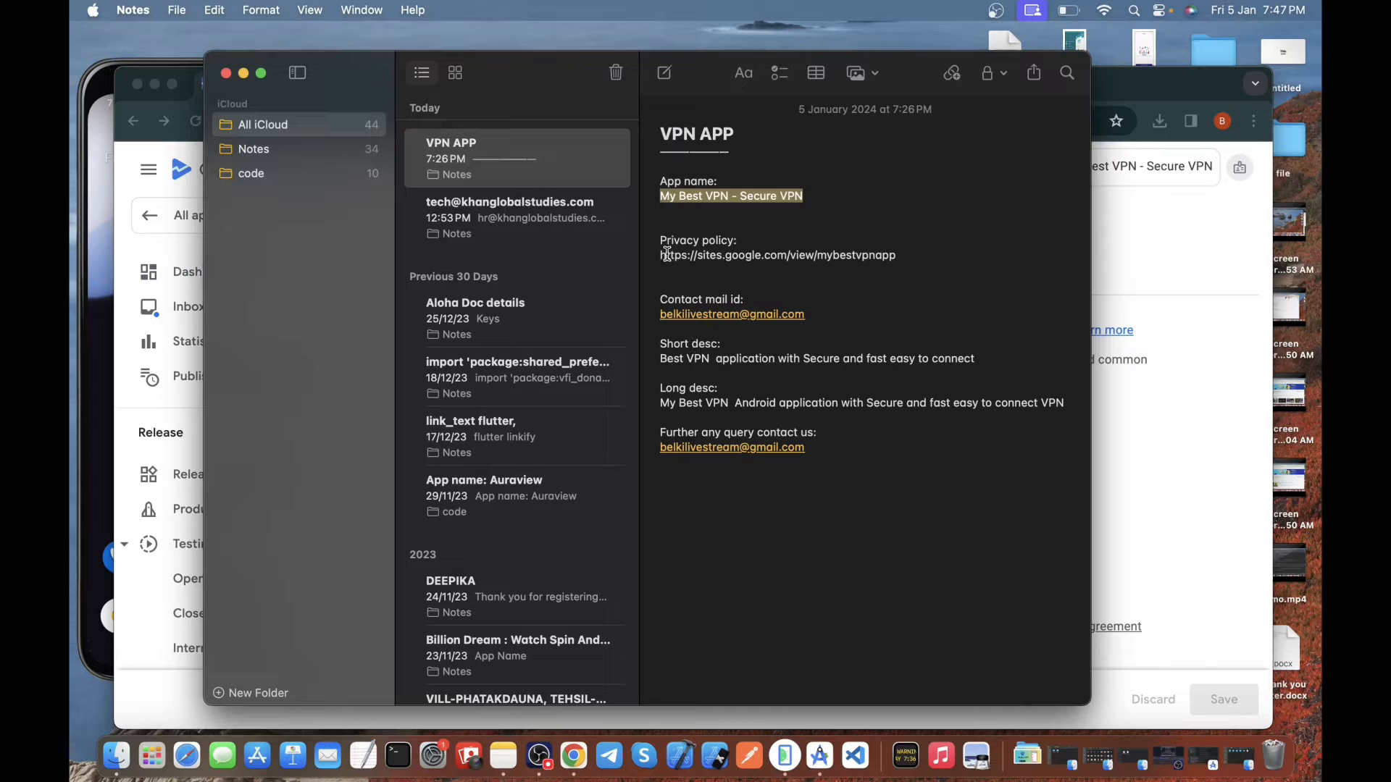
left_click_drag(667, 254, 905, 258)
key("super+c")
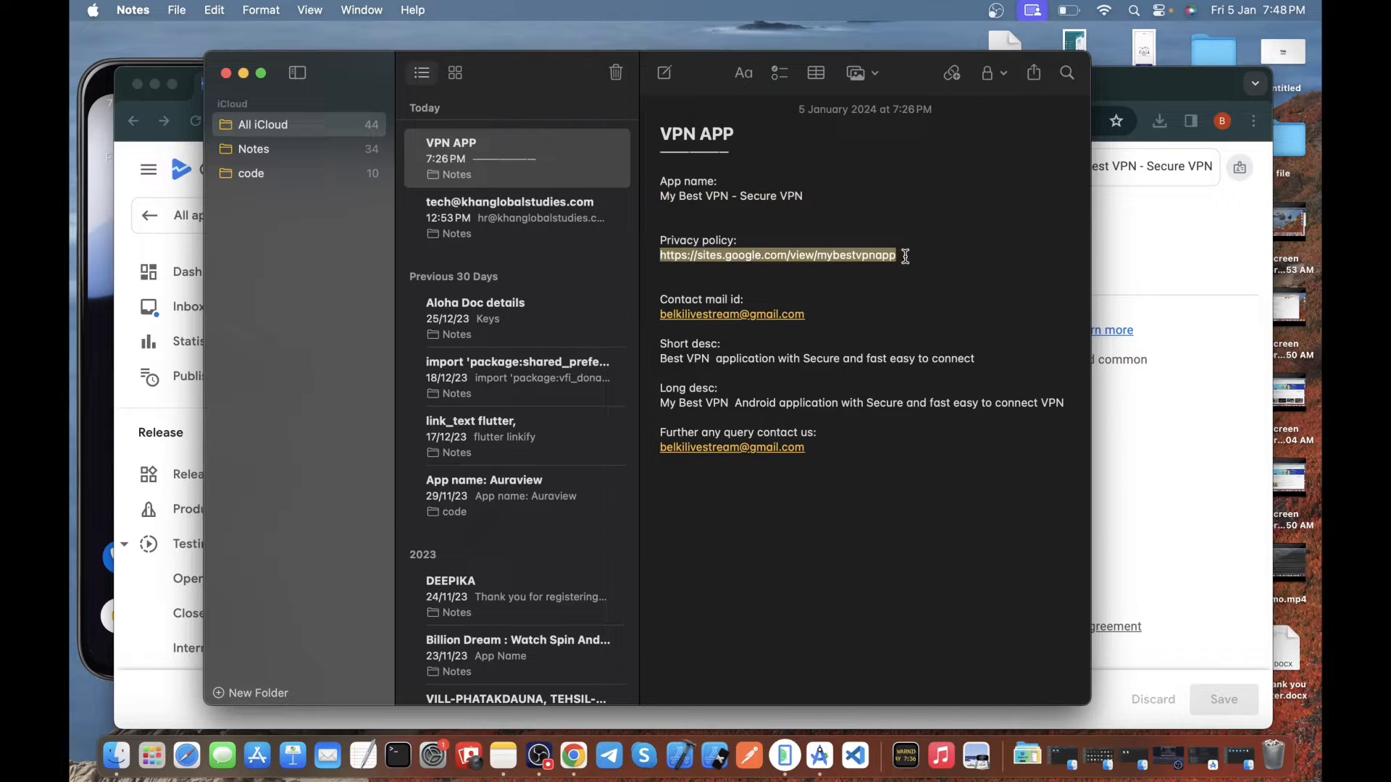
left_click(1236, 425)
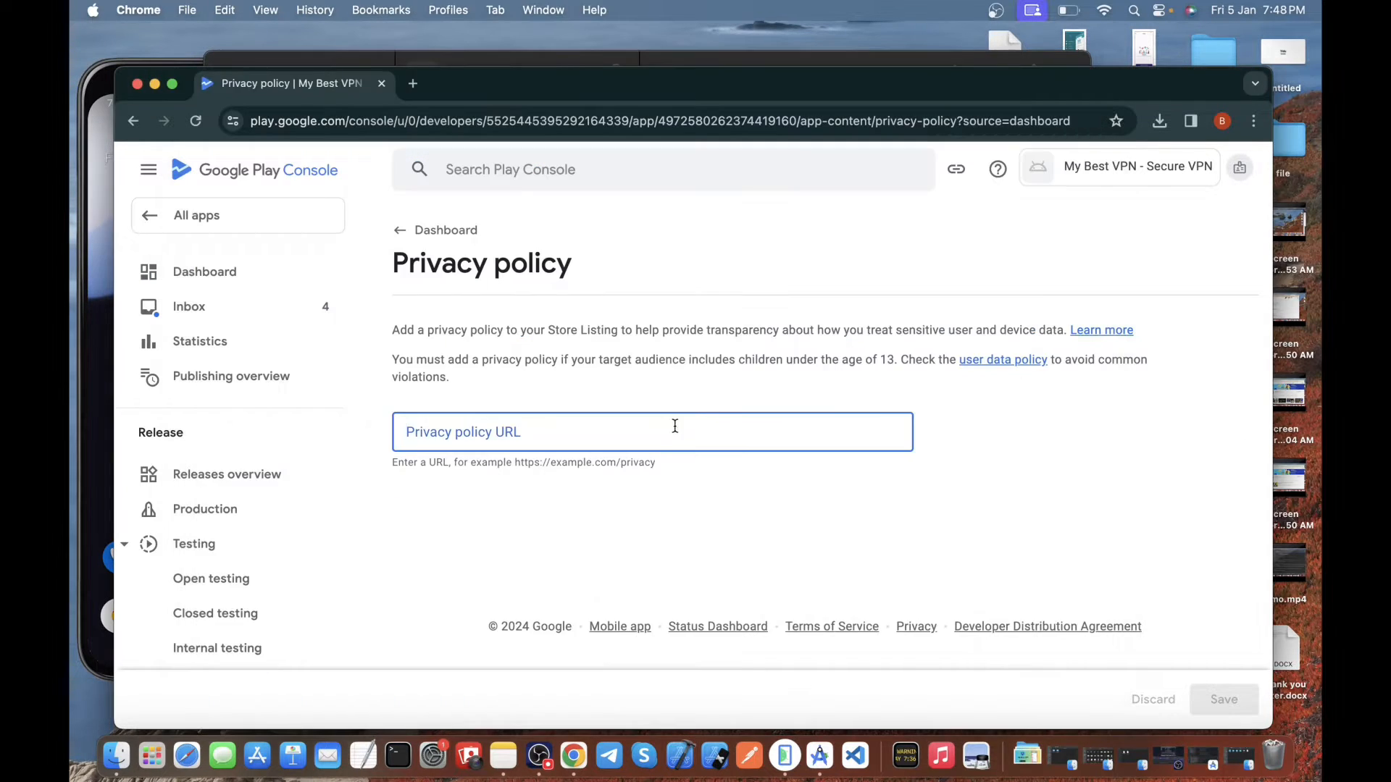
key("super+v")
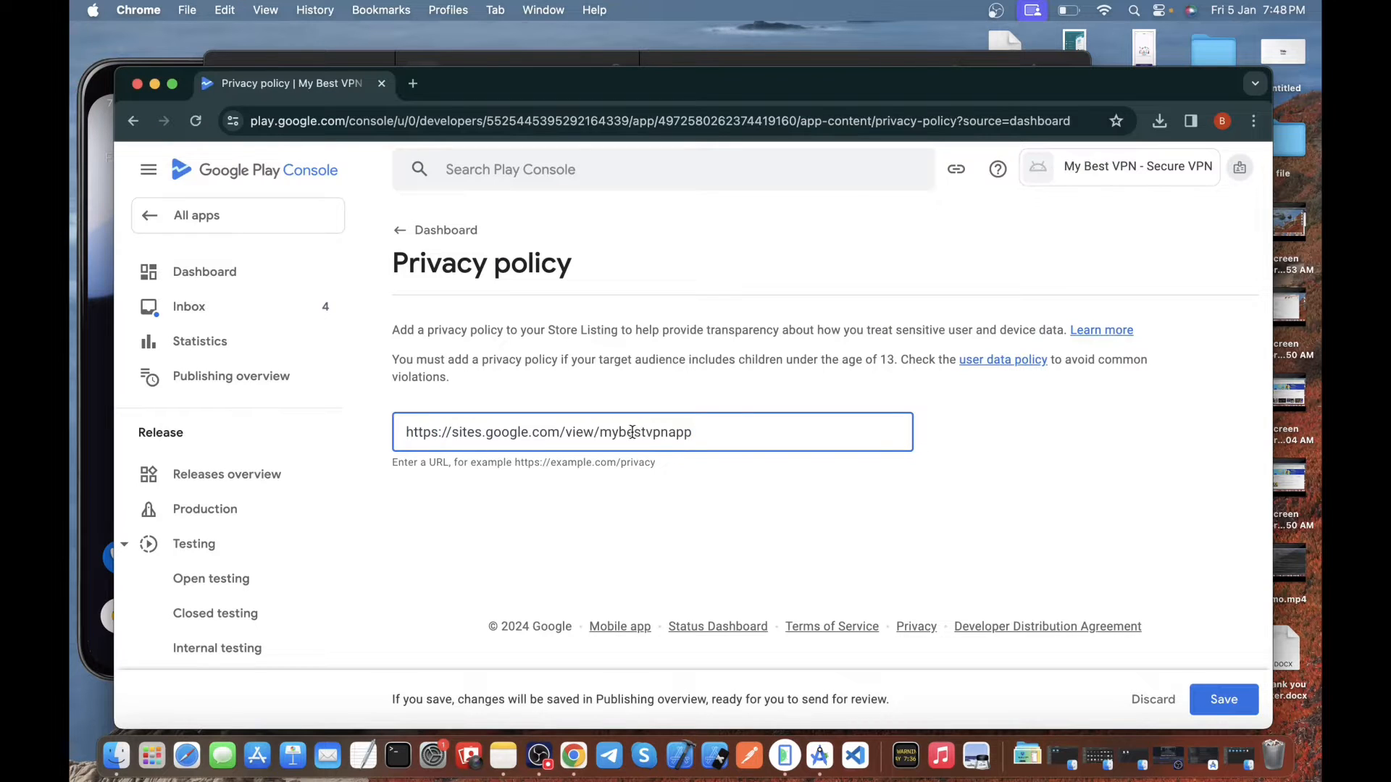
left_click_drag(406, 432, 543, 433)
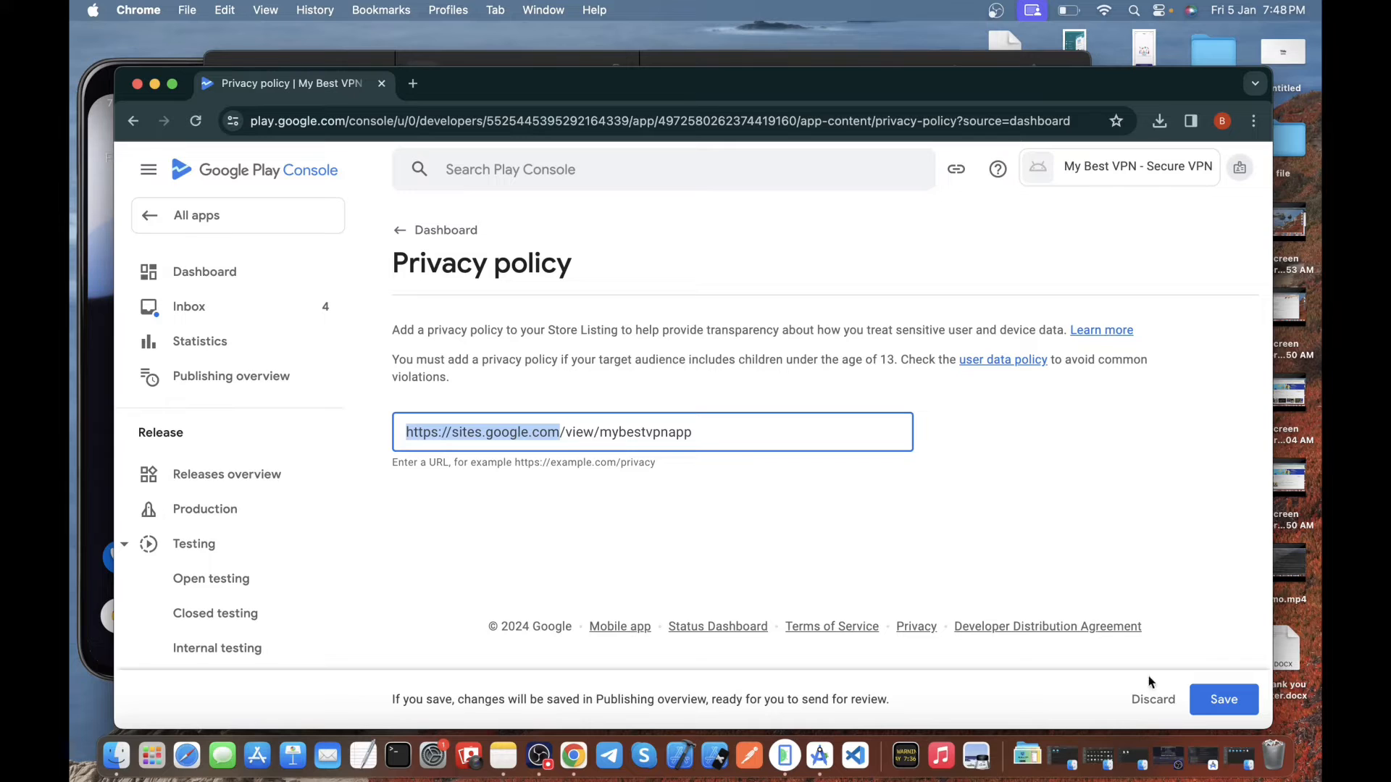
left_click(407, 88)
left_click(412, 125)
key("super+v")
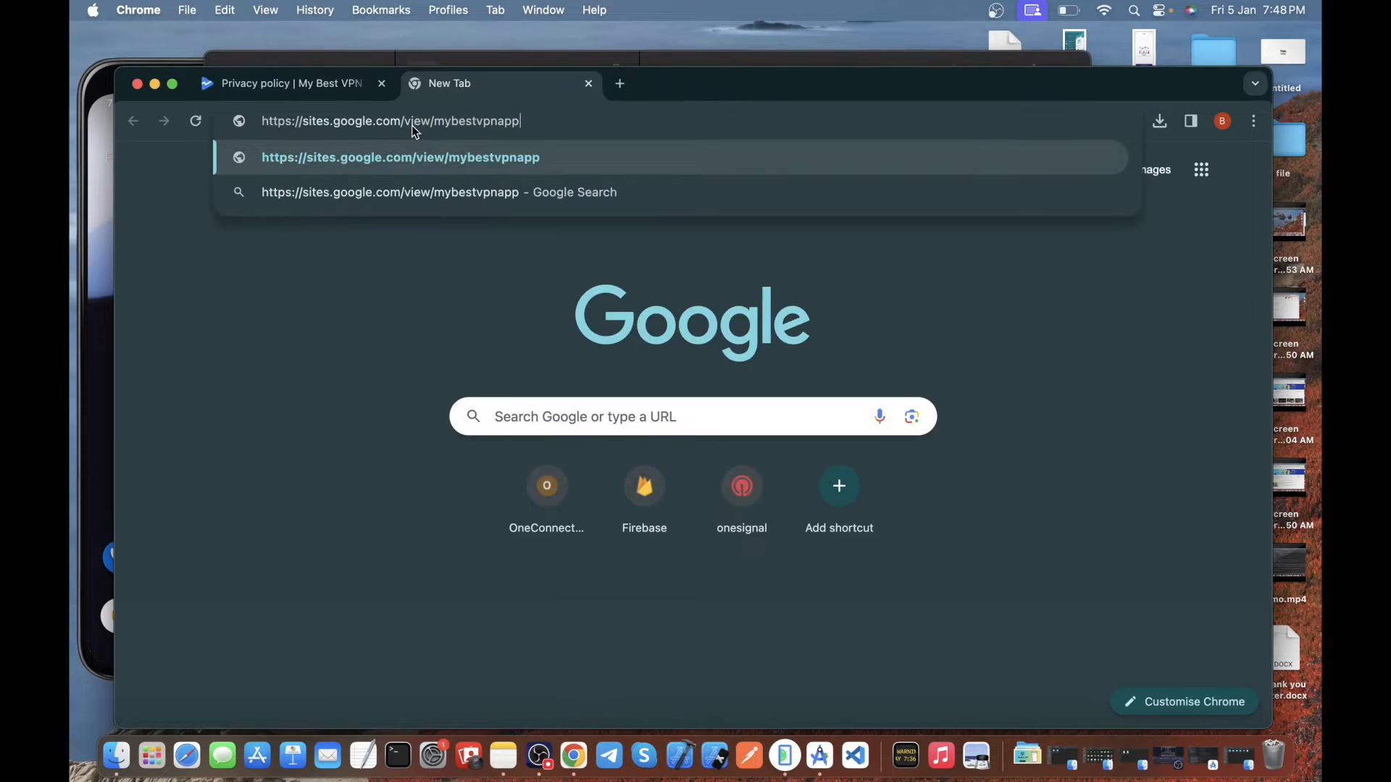
key("Return")
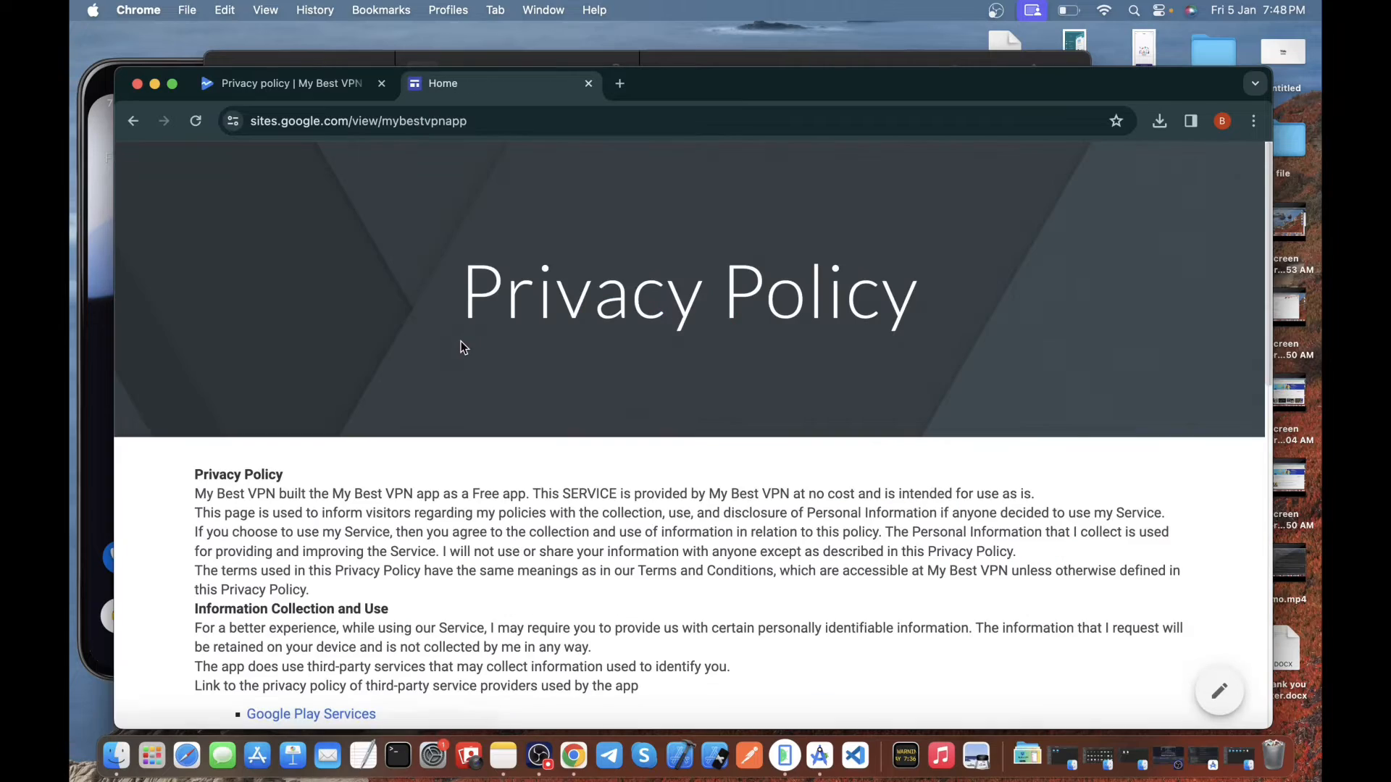
scroll(563, 410, "down", 10)
scroll(562, 410, "up", 5)
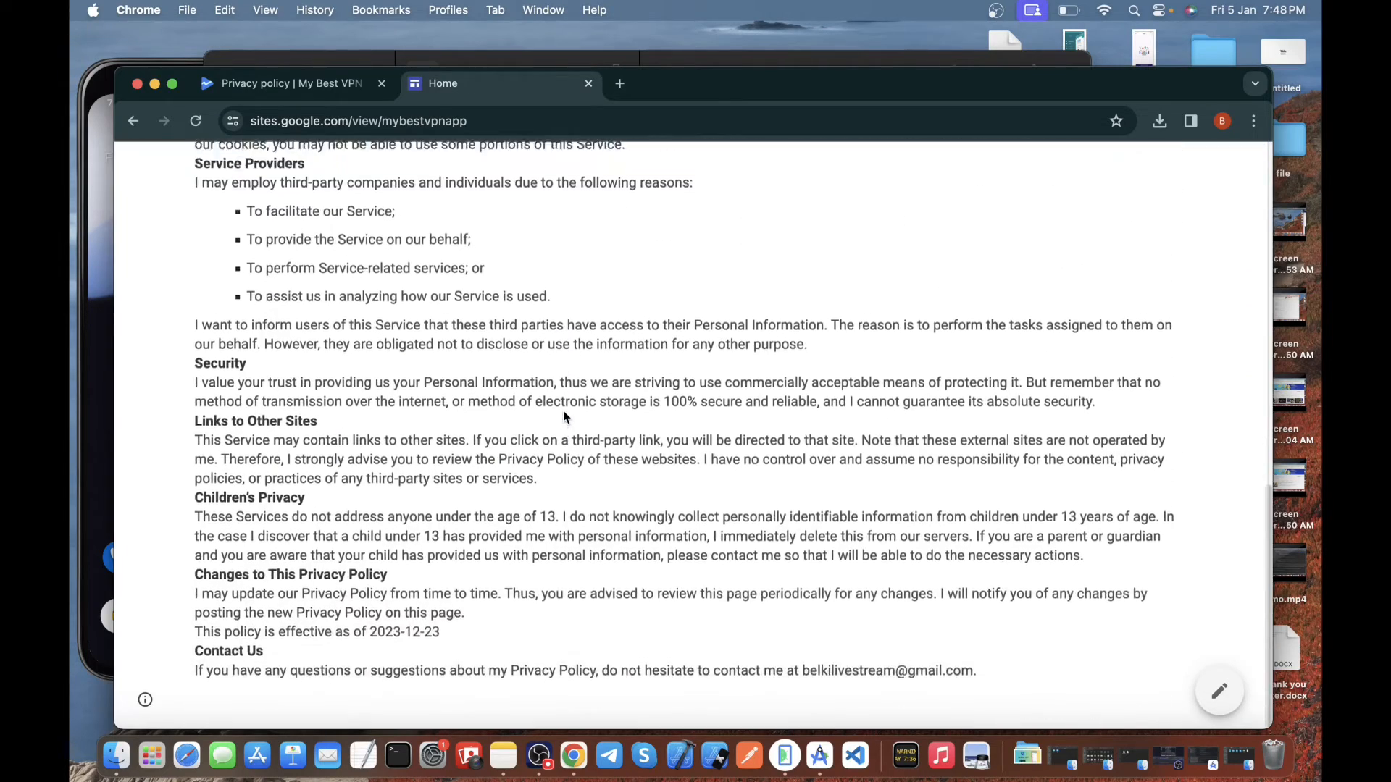
scroll(564, 417, "up", 5)
Save the app's privacy policy in Play Console and return to the dashboard
left_click(336, 84)
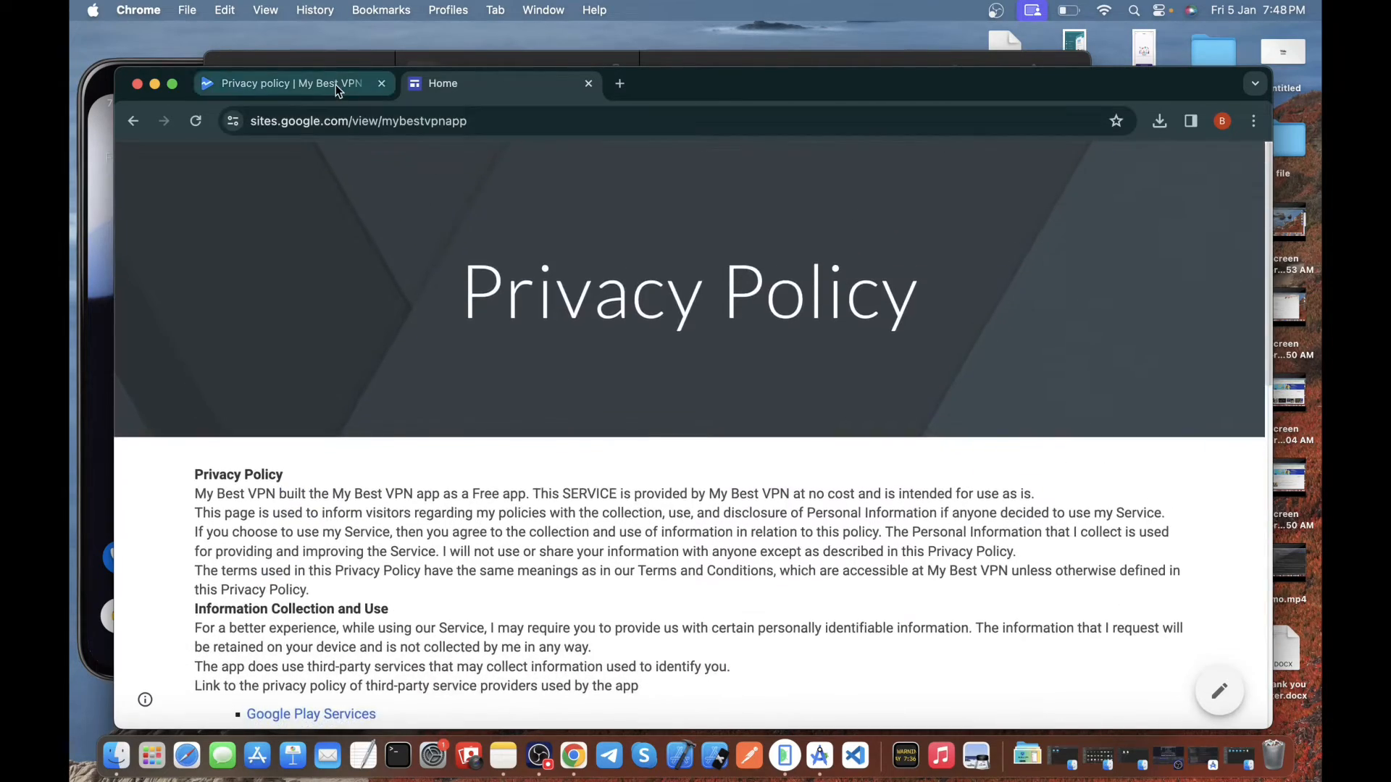
left_click(1221, 700)
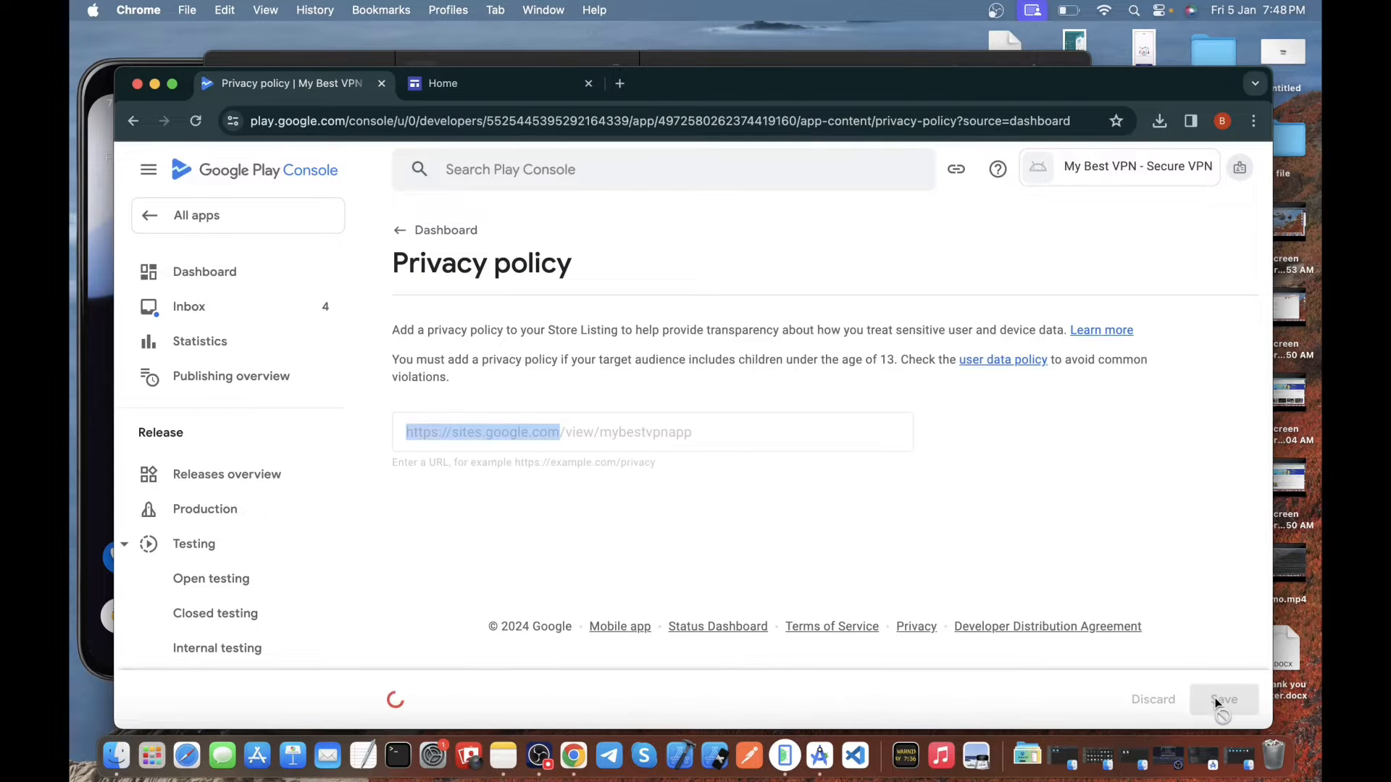
left_click(402, 229)
Complete the App access task by declaring all functionality available without any access restrictions, save it, and return to the dashboard
scroll(631, 426, "down", 3)
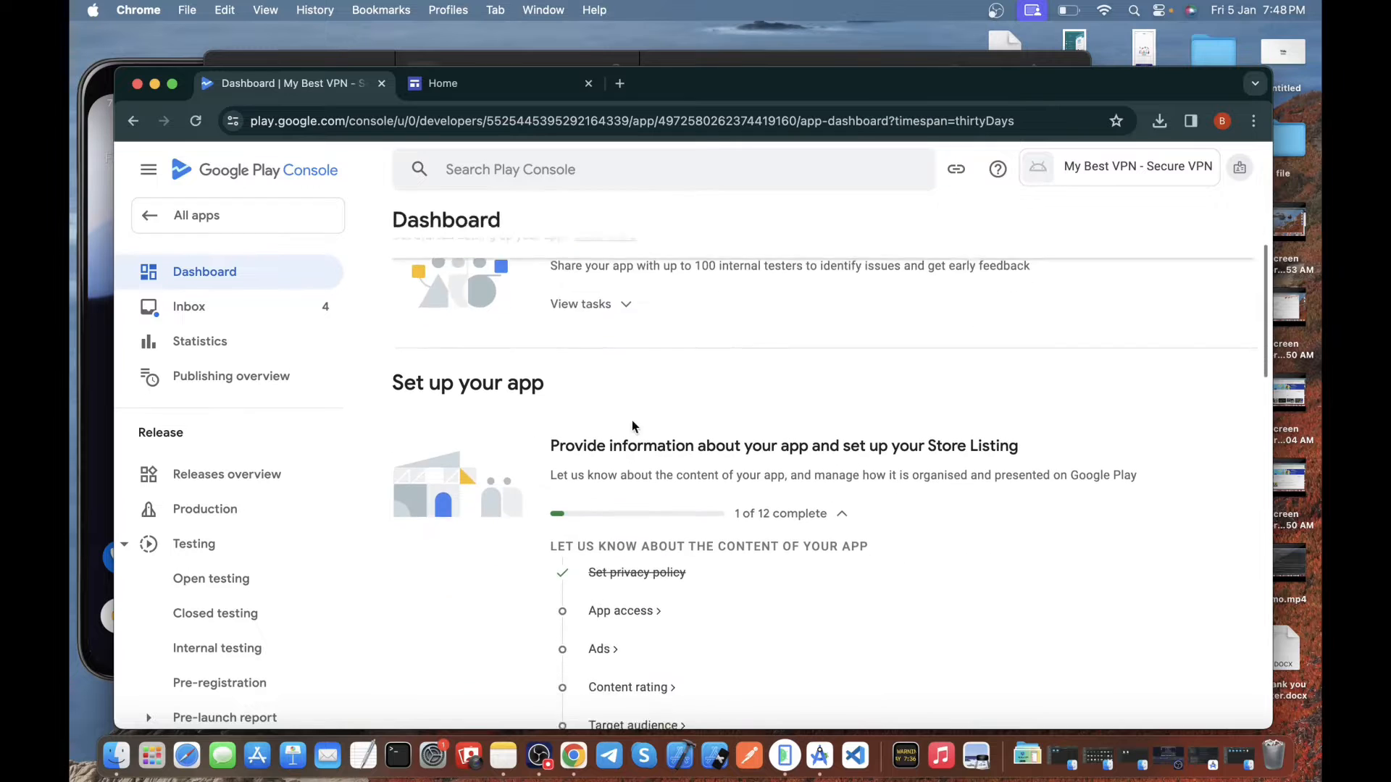
scroll(632, 426, "down", 2)
left_click(622, 538)
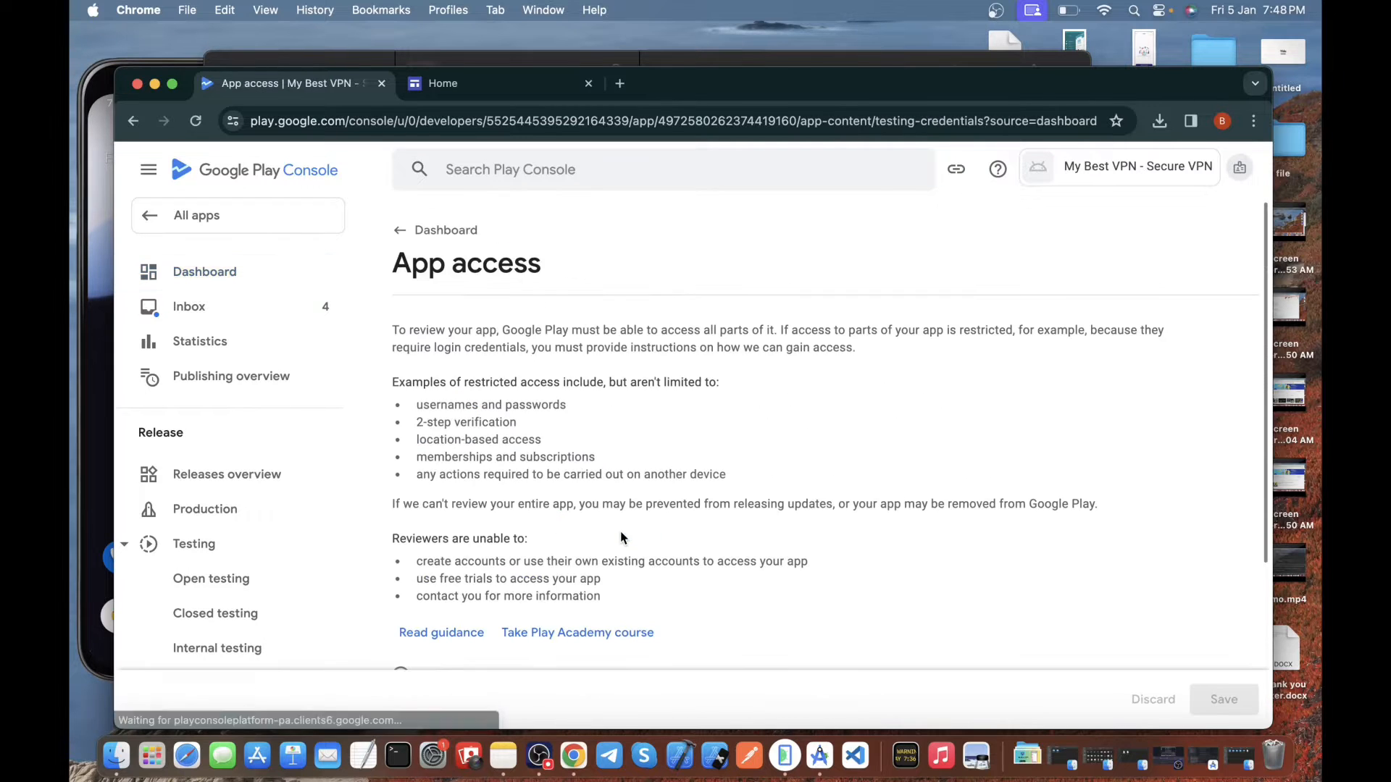
scroll(630, 500, "down", 5)
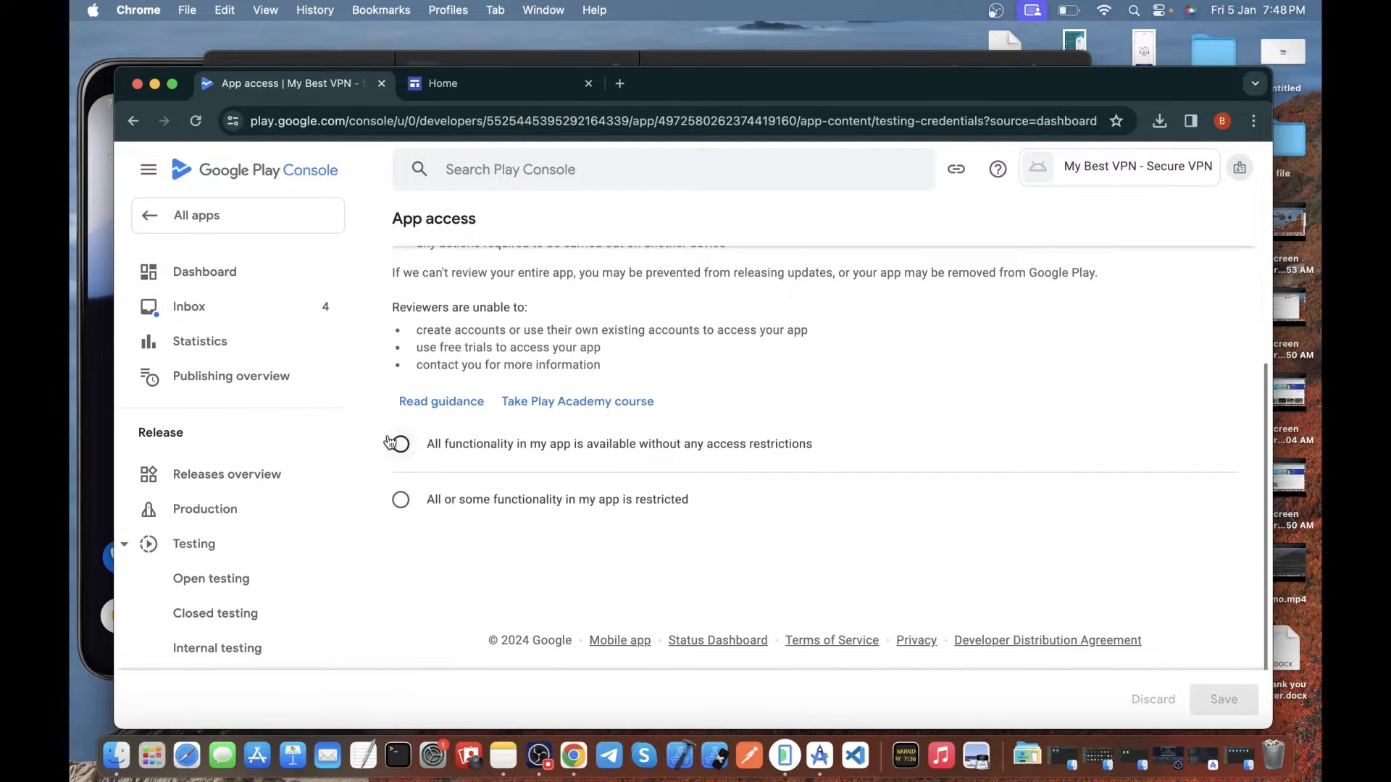
left_click(401, 445)
left_click(1223, 696)
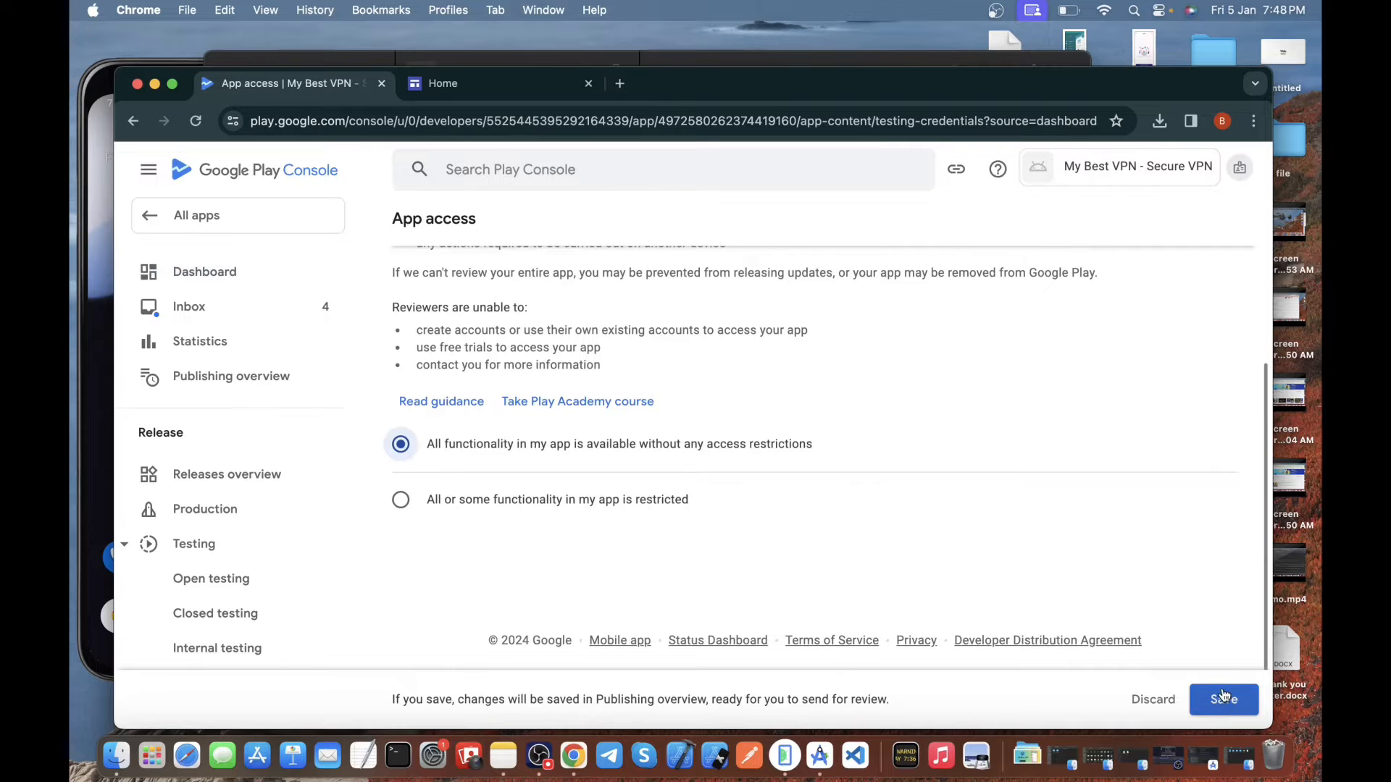
scroll(409, 277, "up", 5)
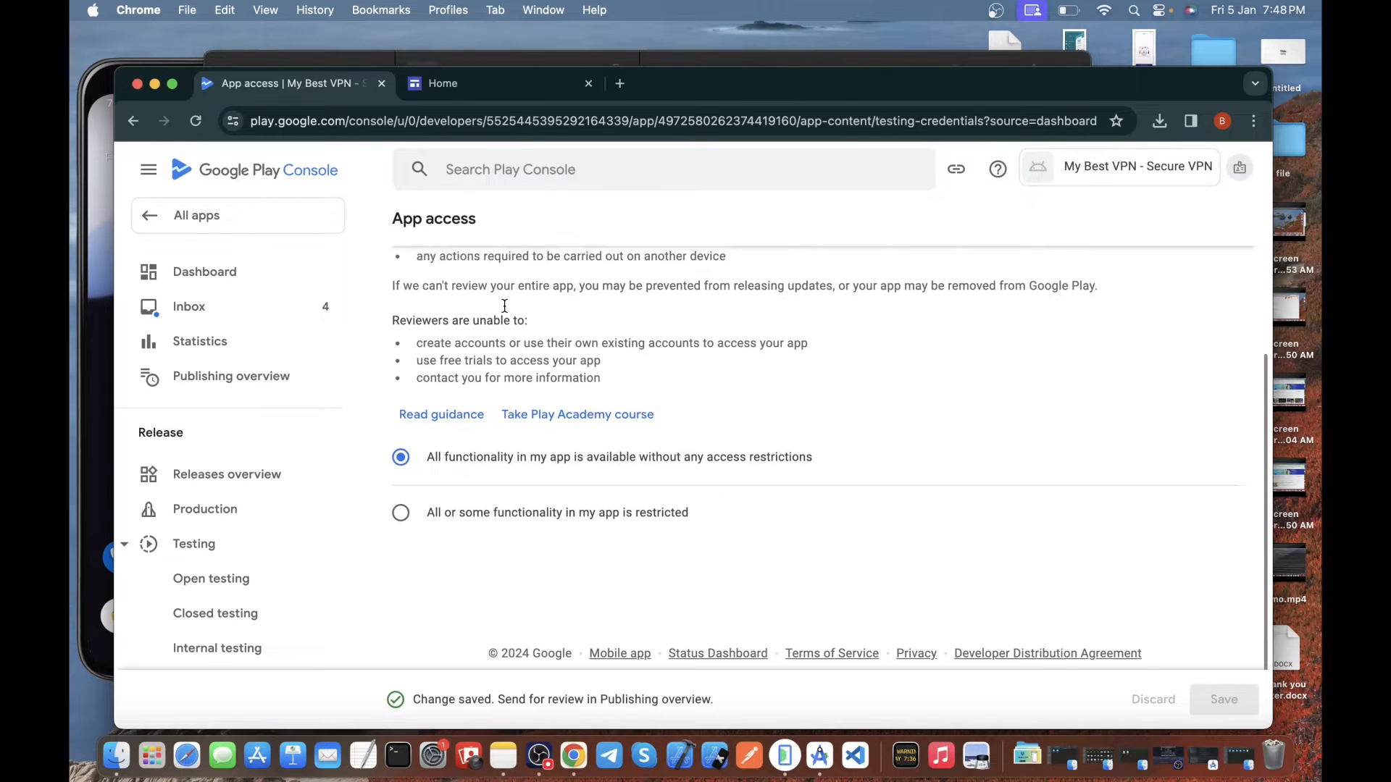
left_click(398, 232)
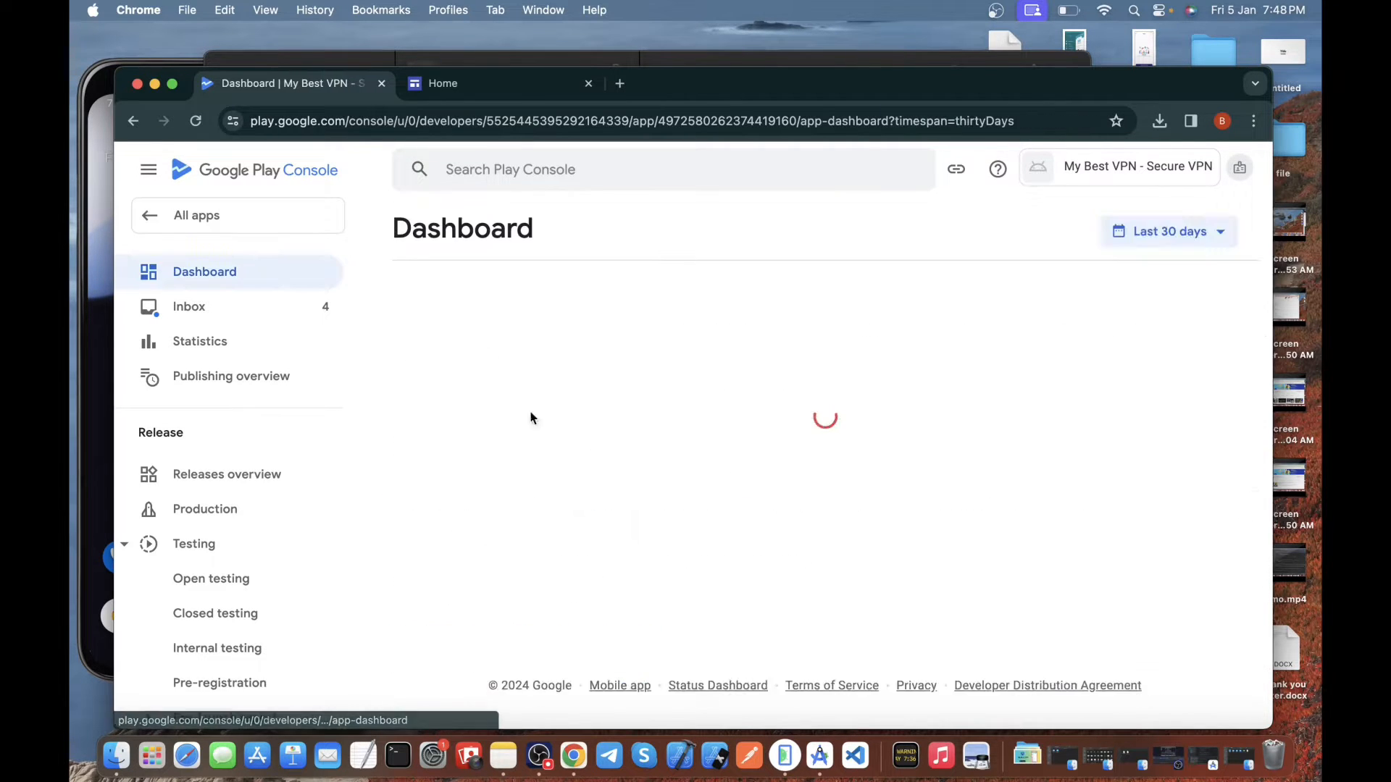
Complete the Ads task by declaring that the app contains ads, save it, and return to the dashboard
scroll(578, 489, "down", 3)
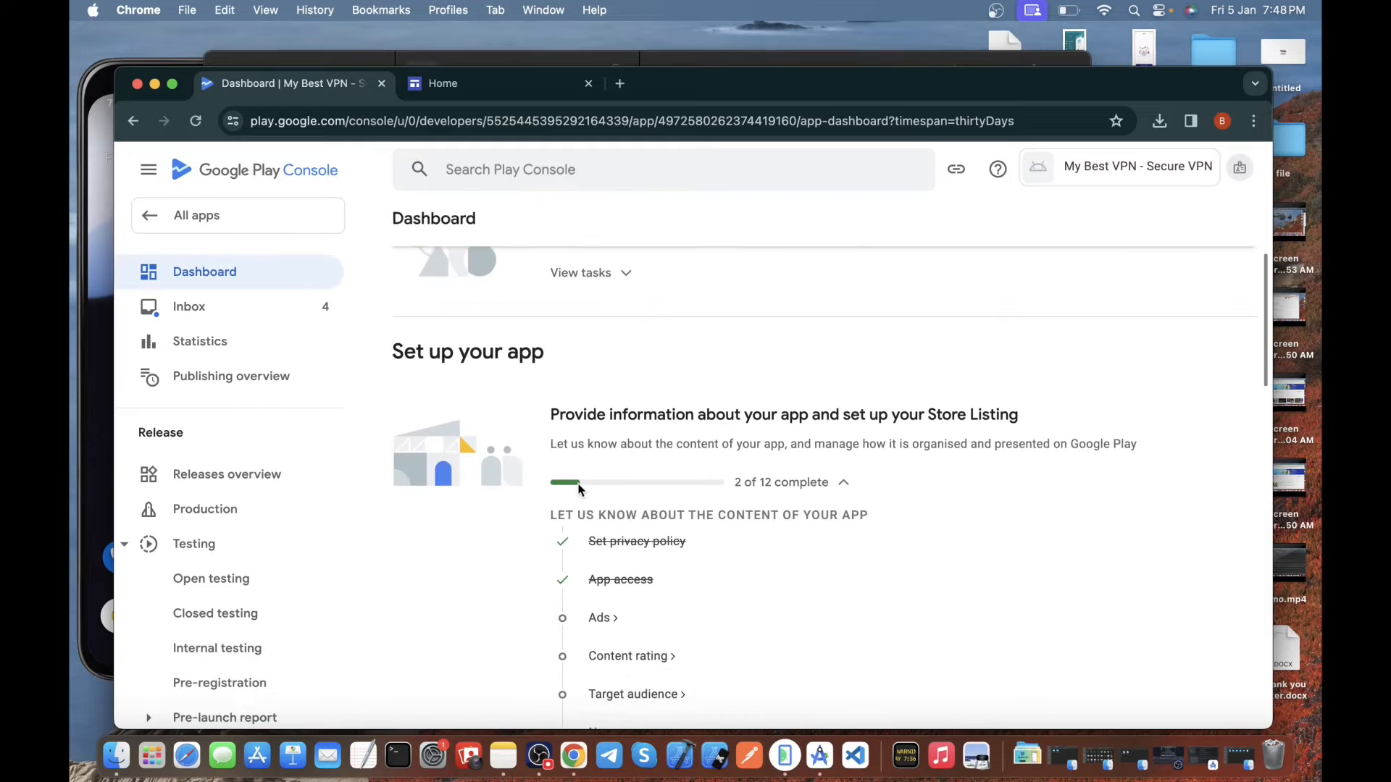
left_click(601, 619)
left_click(659, 431)
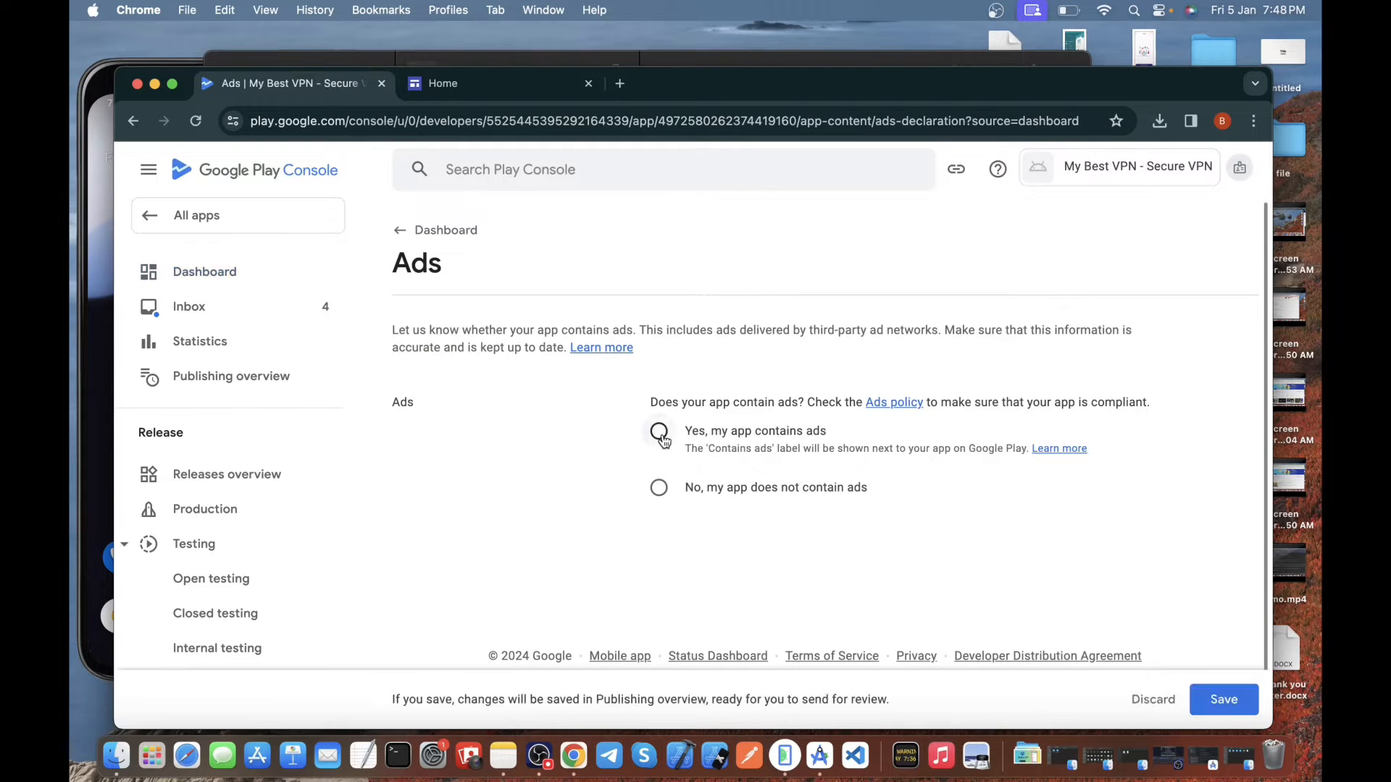
left_click(1224, 699)
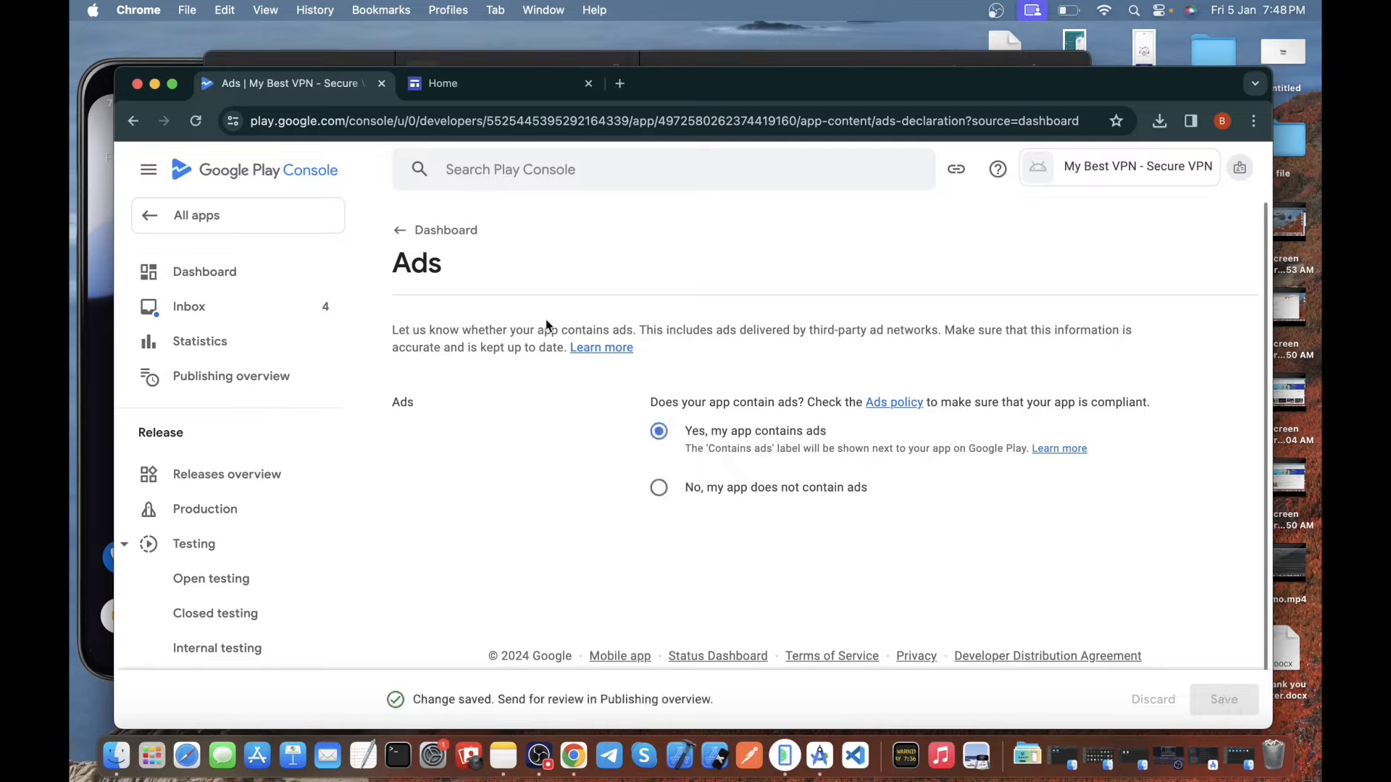
left_click(403, 231)
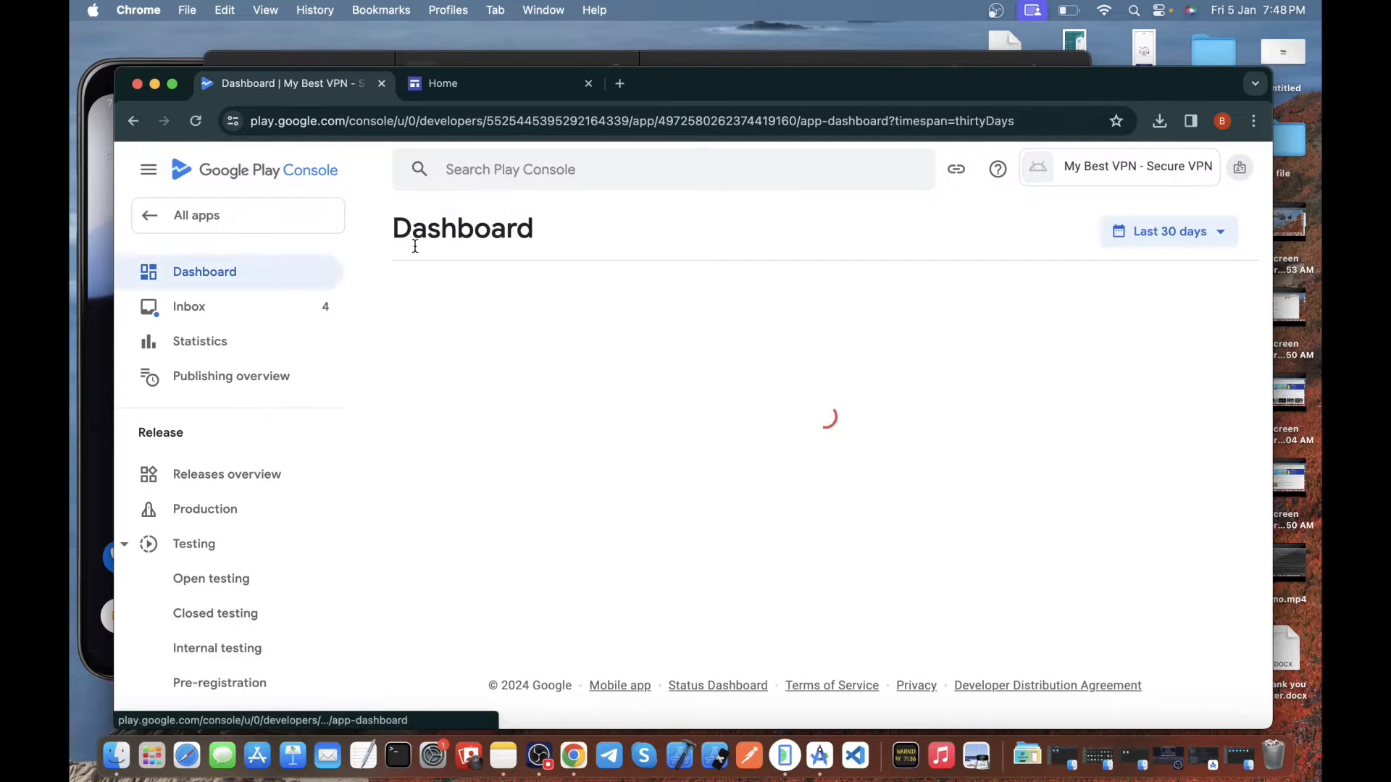
Open the Content rating task and start its questionnaire
scroll(729, 527, "down", 3)
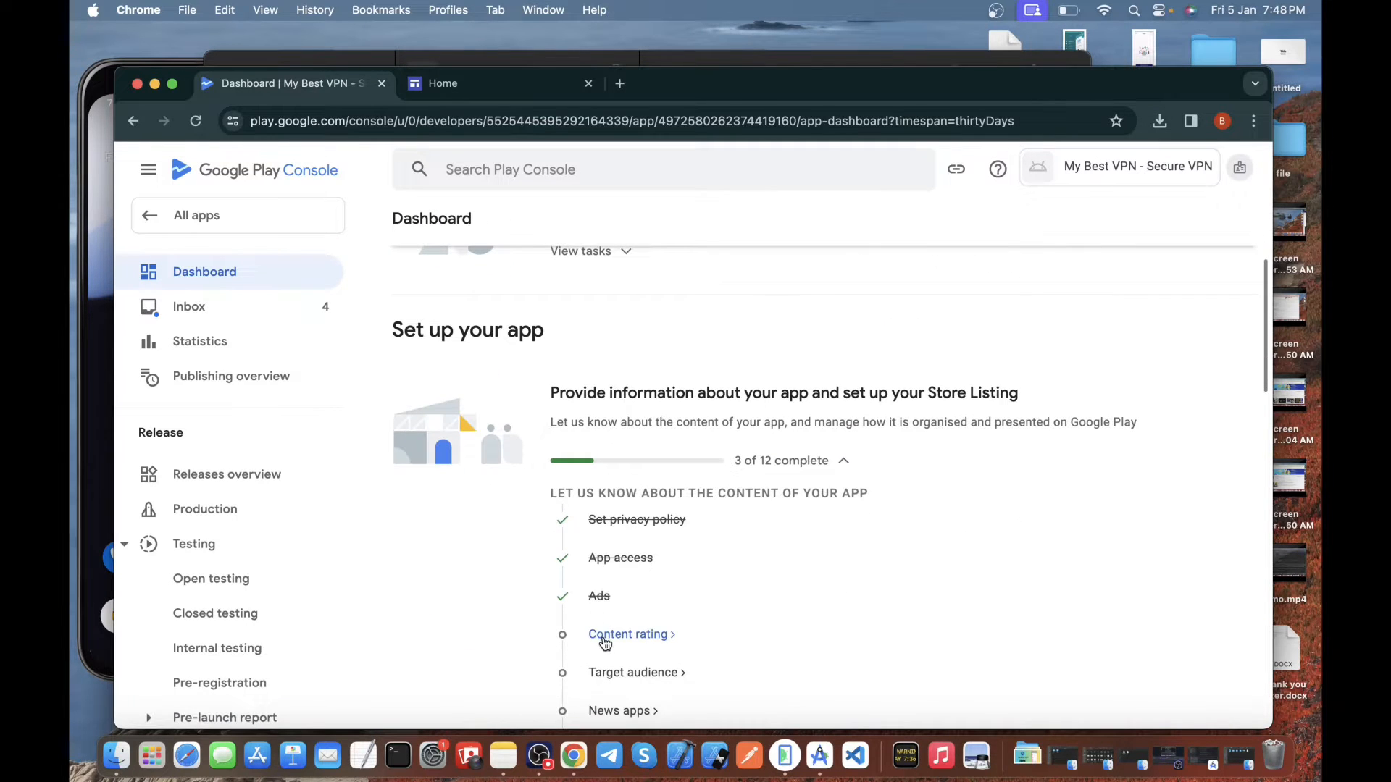
left_click(605, 642)
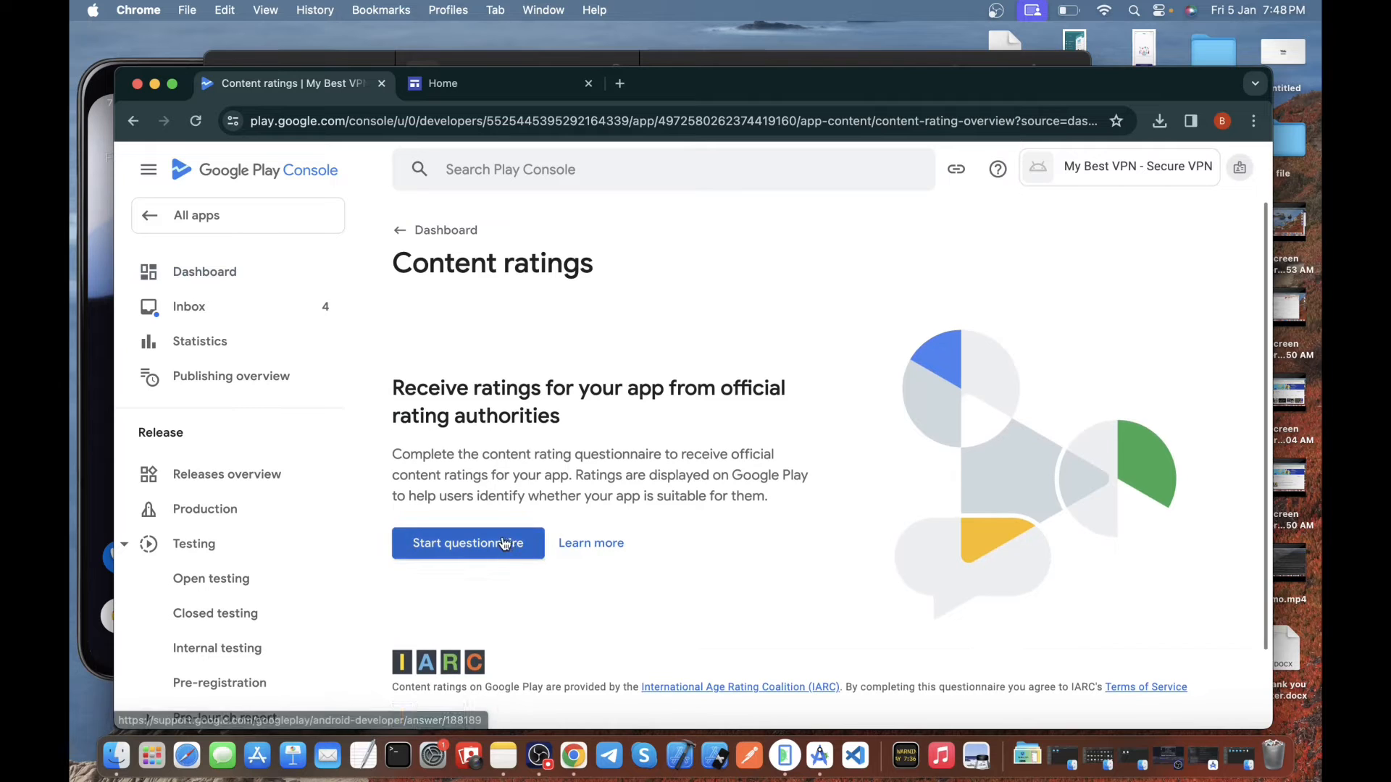
scroll(744, 515, "down", 2)
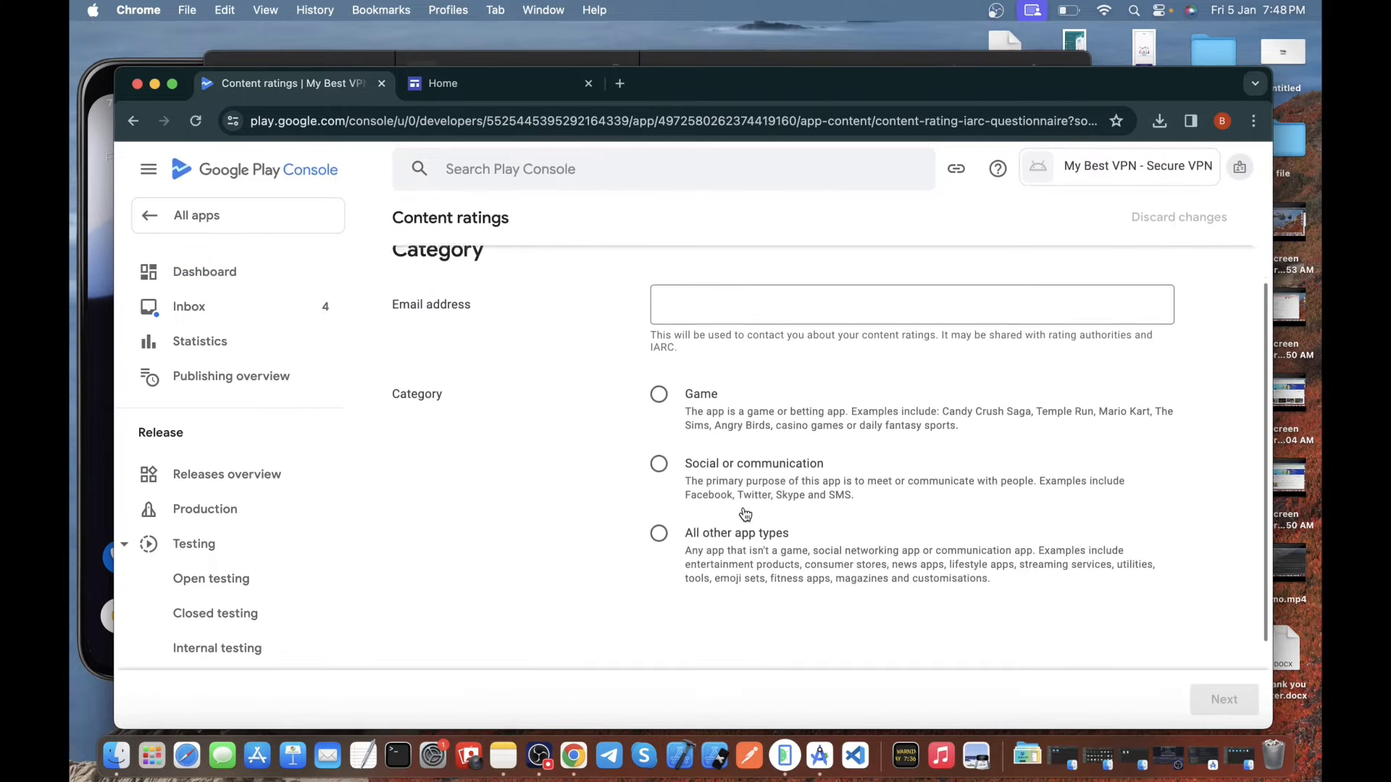
scroll(740, 589, "up", 1)
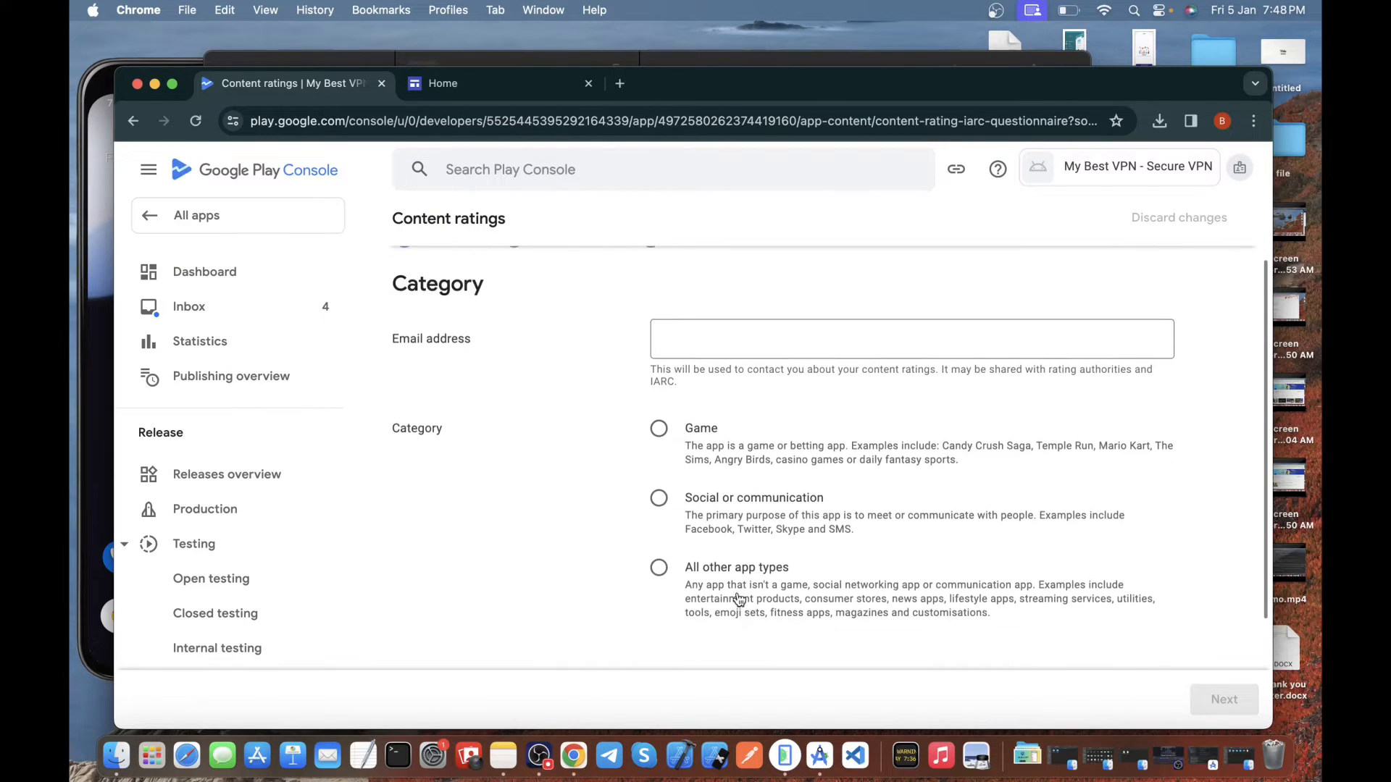
Copy the contact e-mail from the VPN APP note in Notes and fill in the content rating questionnaire's email address
left_click(504, 757)
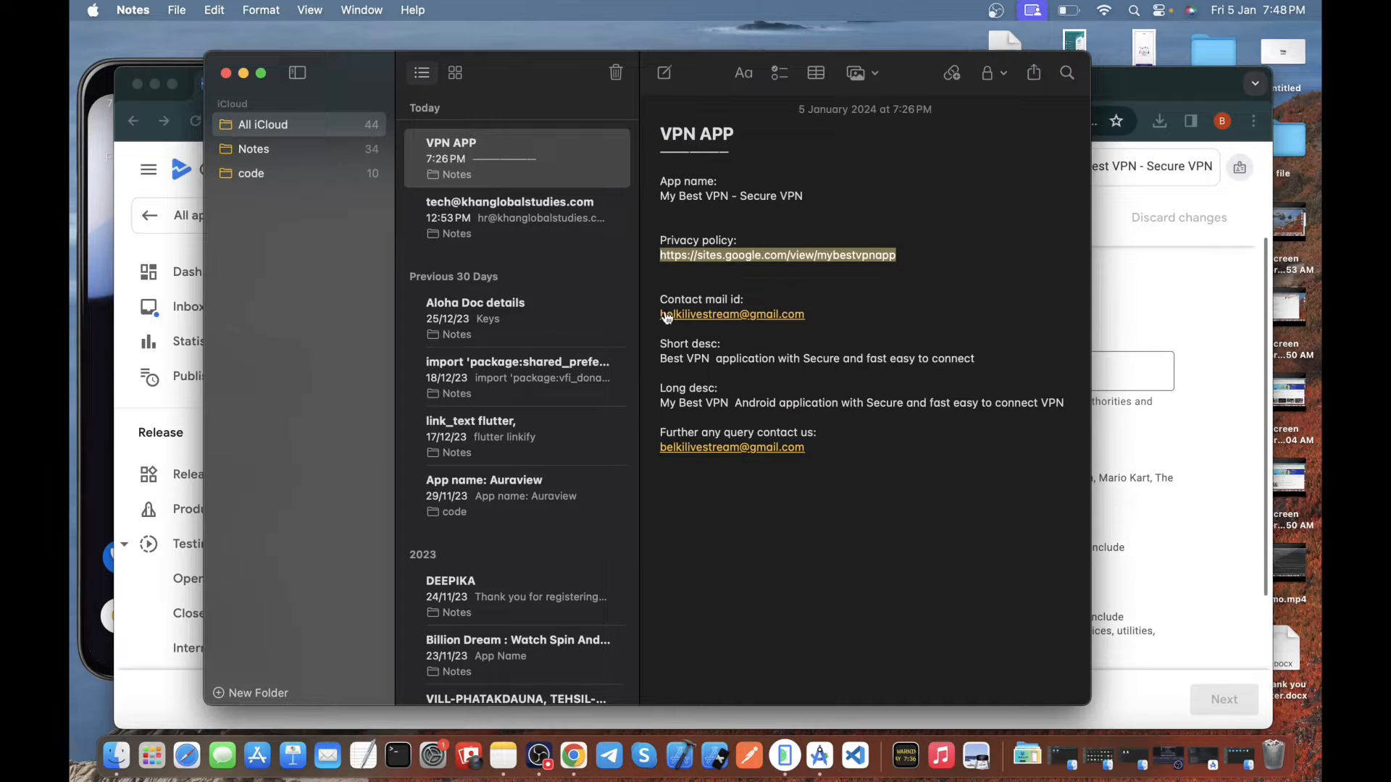
left_click_drag(825, 308, 657, 309)
key("super+c")
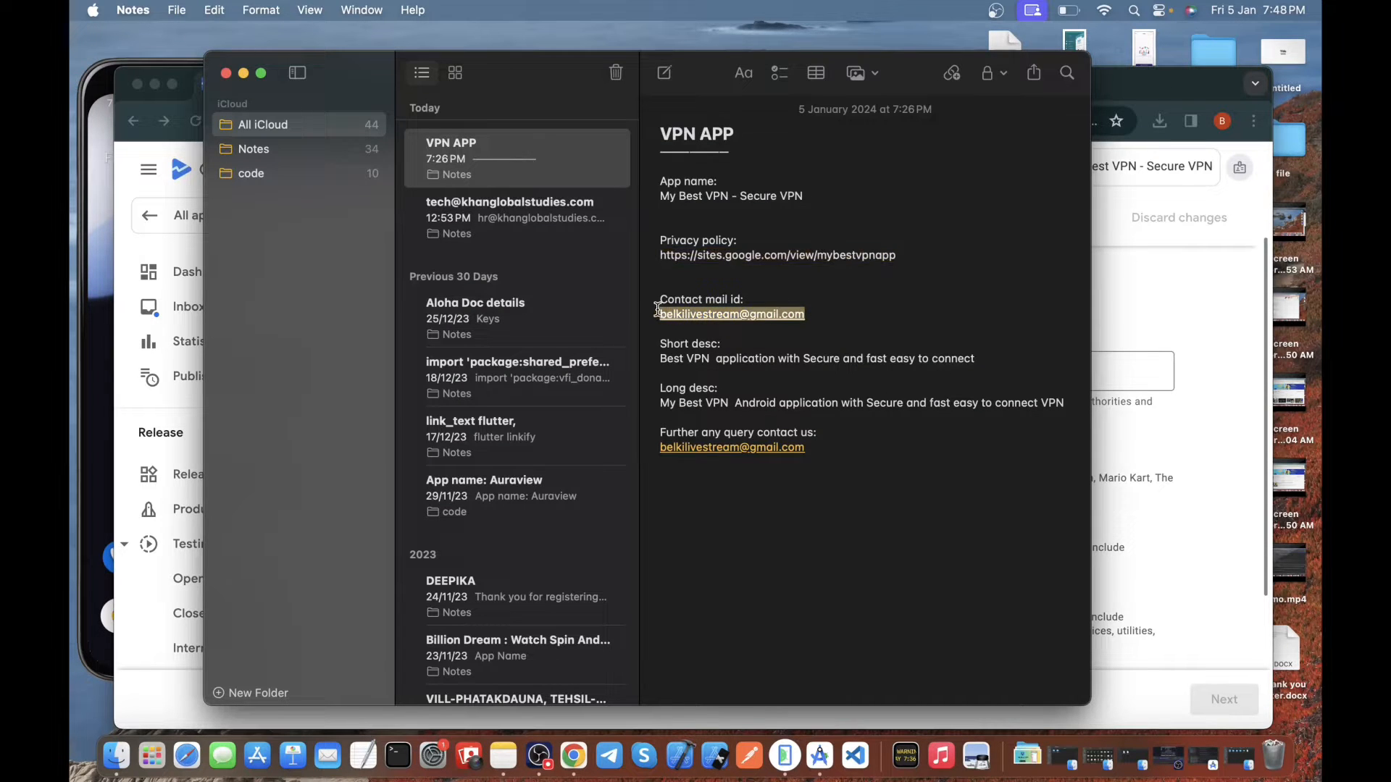
left_click(1147, 374)
key("super+v")
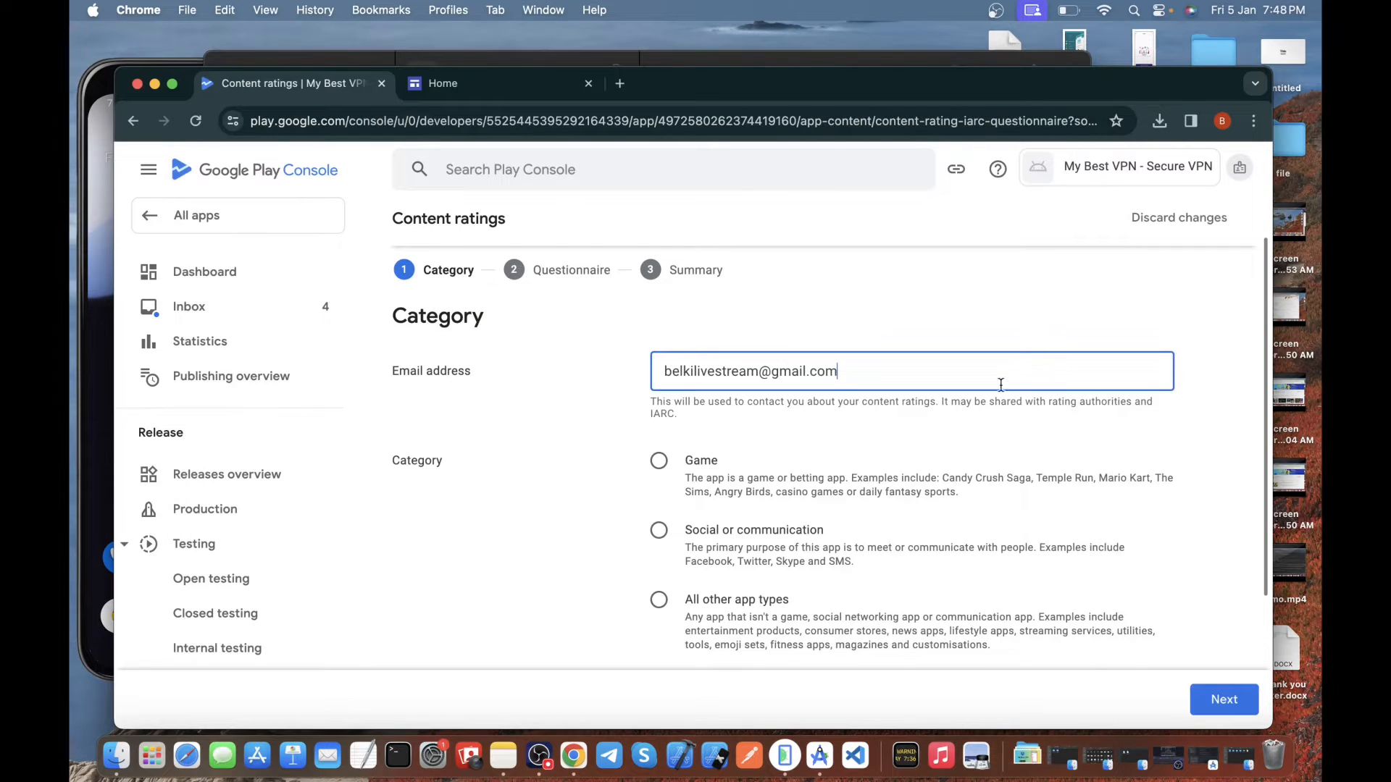
Set the content rating category to All other app types and proceed to the questionnaire stage
scroll(692, 555, "down", 1)
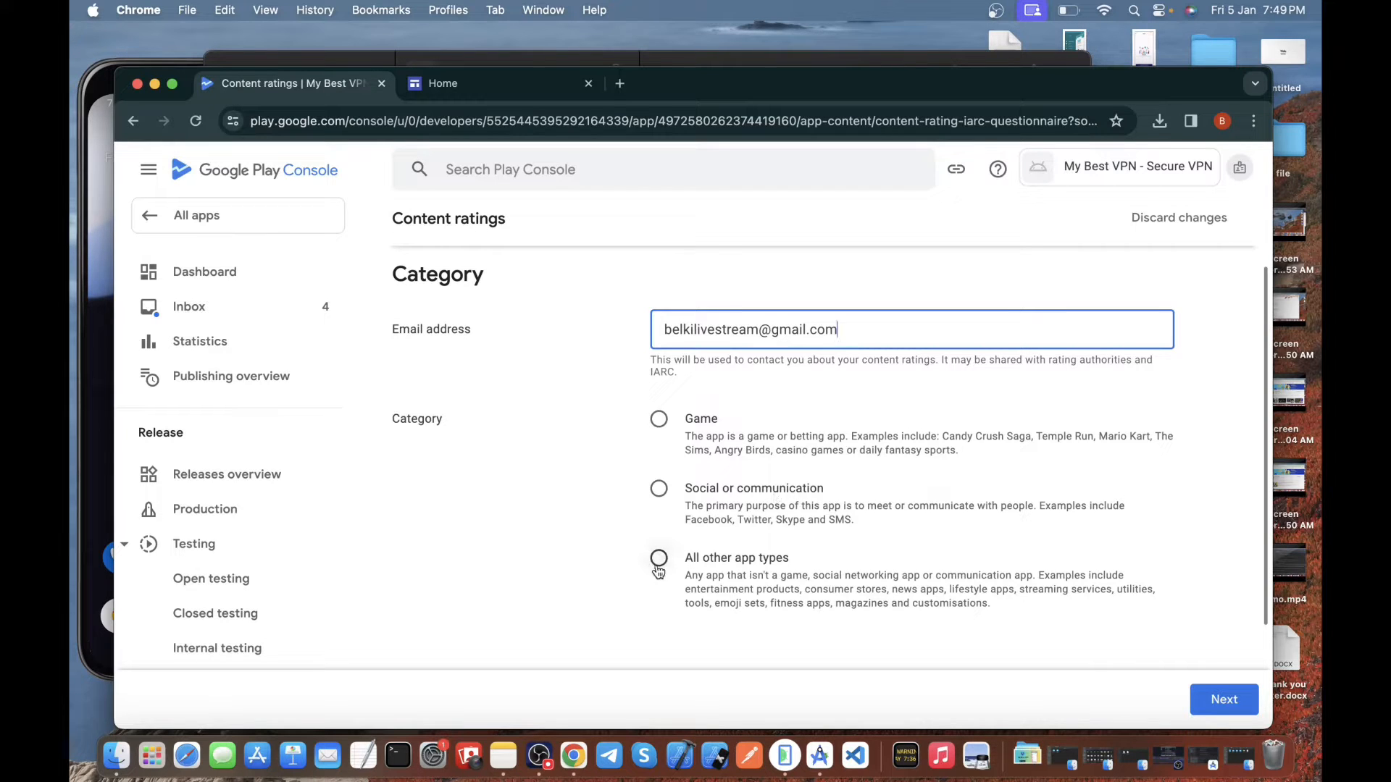
left_click(659, 561)
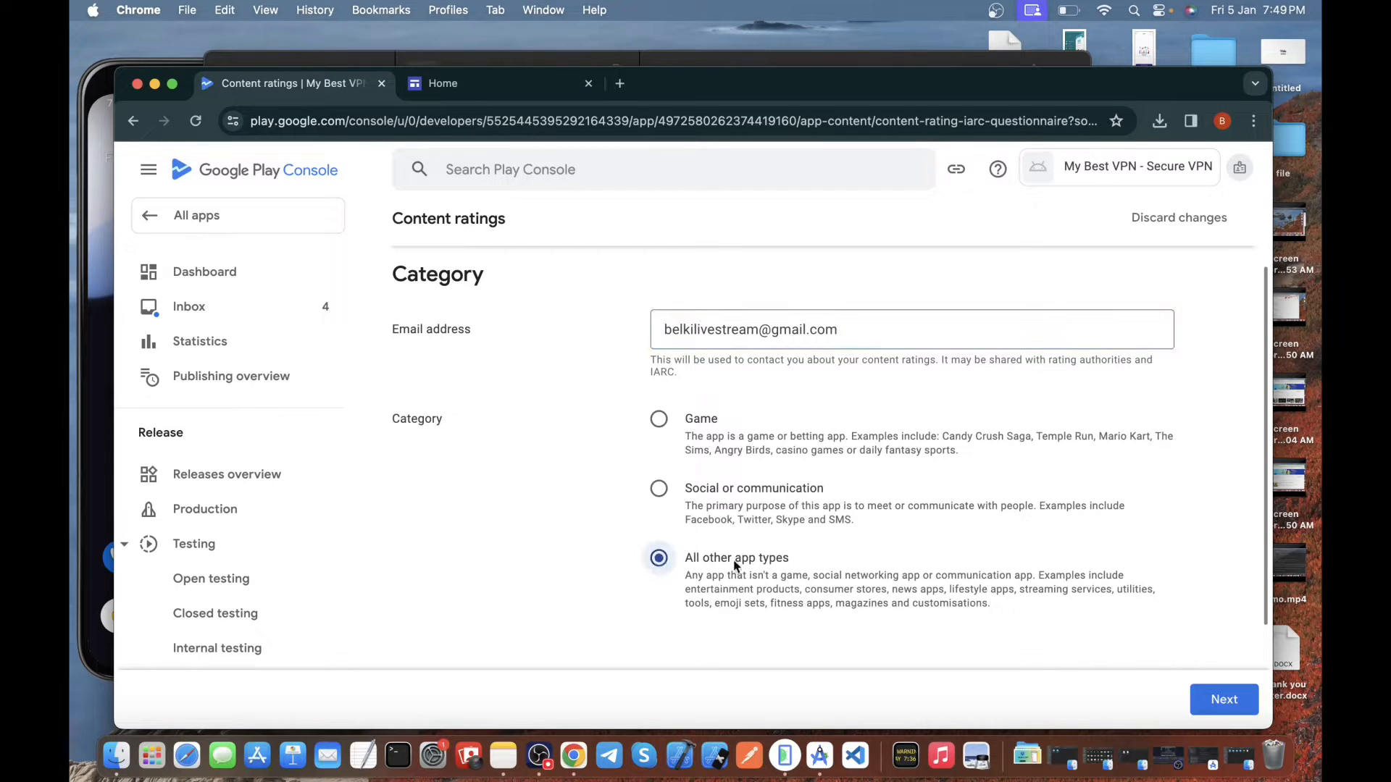
left_click(1218, 699)
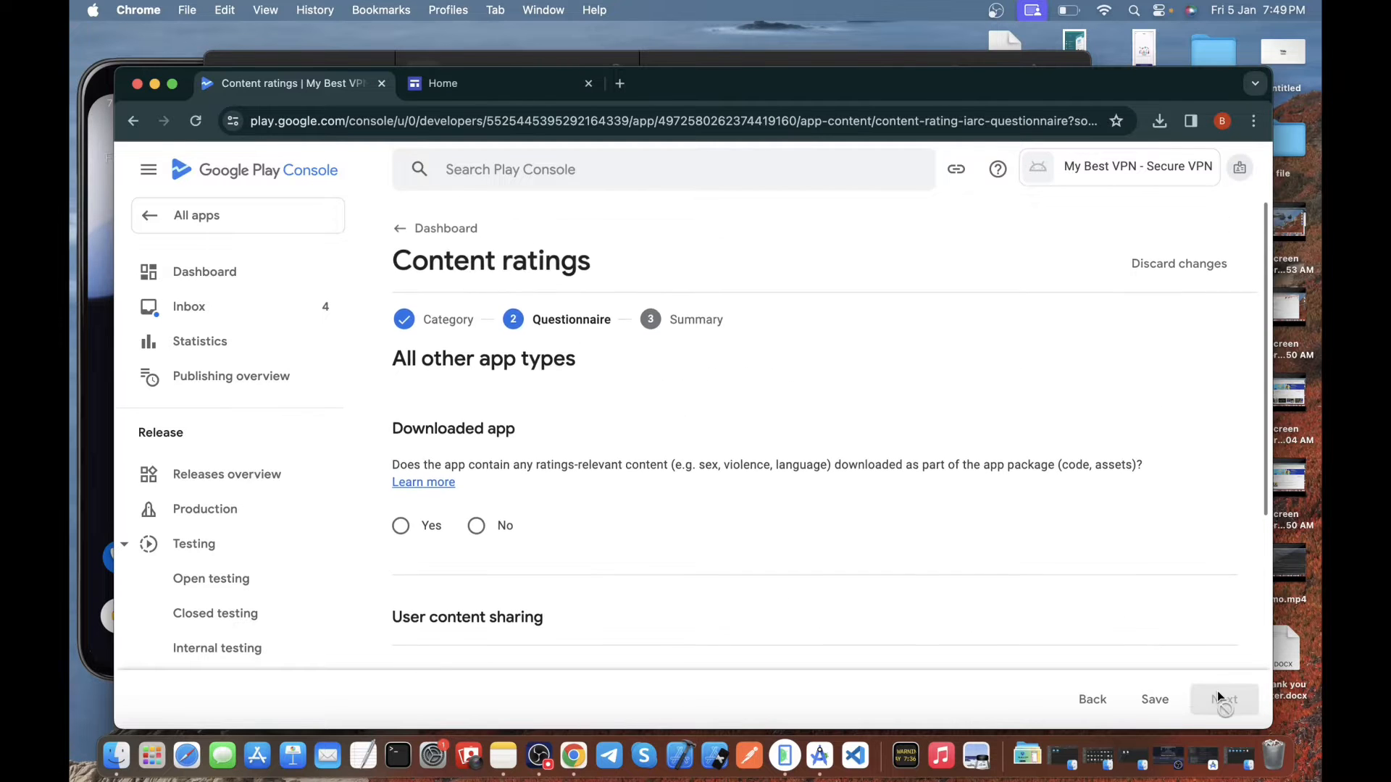
Answer No for ratings-relevant downloaded content, user content sharing, online content, and promotion or sale of age-restricted products or activities
left_click(476, 528)
scroll(475, 527, "down", 3)
left_click(477, 523)
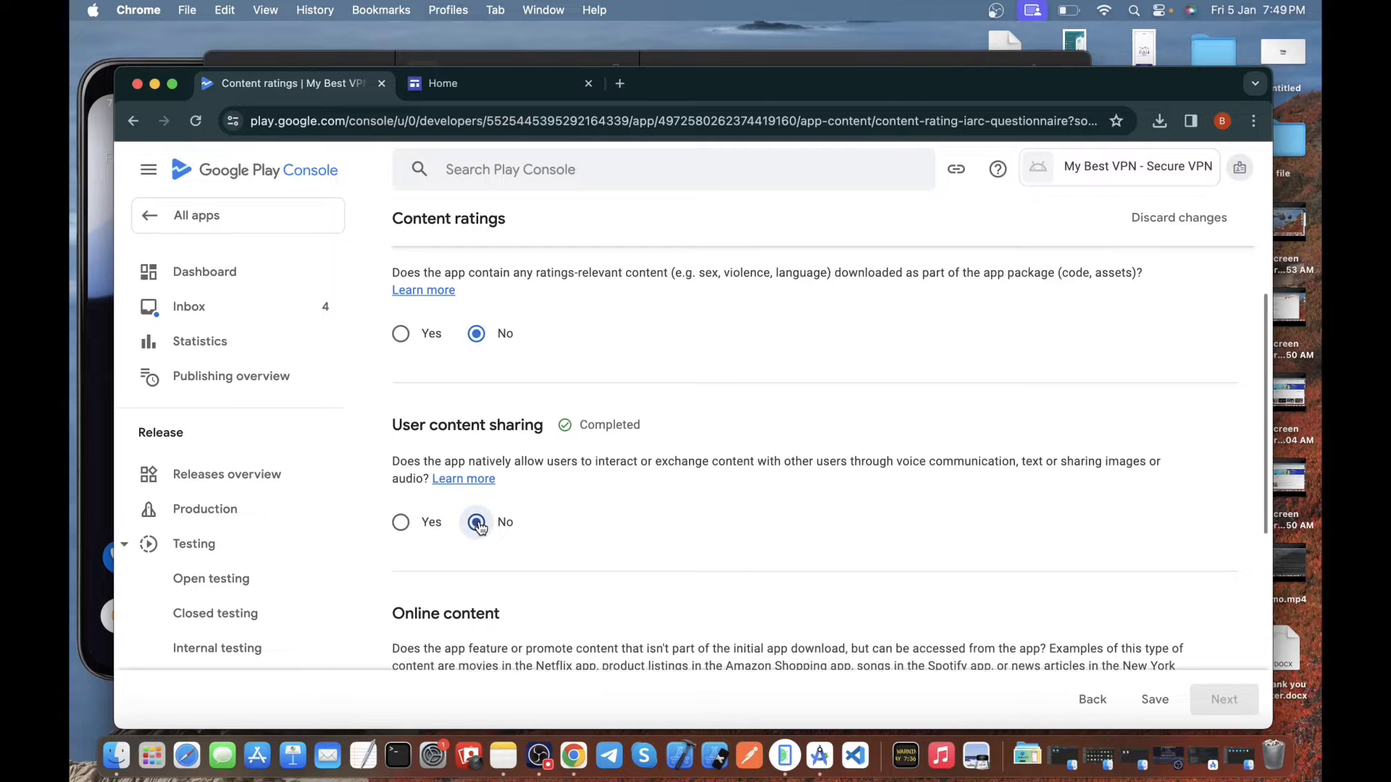
scroll(479, 525, "down", 2)
left_click(476, 616)
scroll(472, 623, "down", 3)
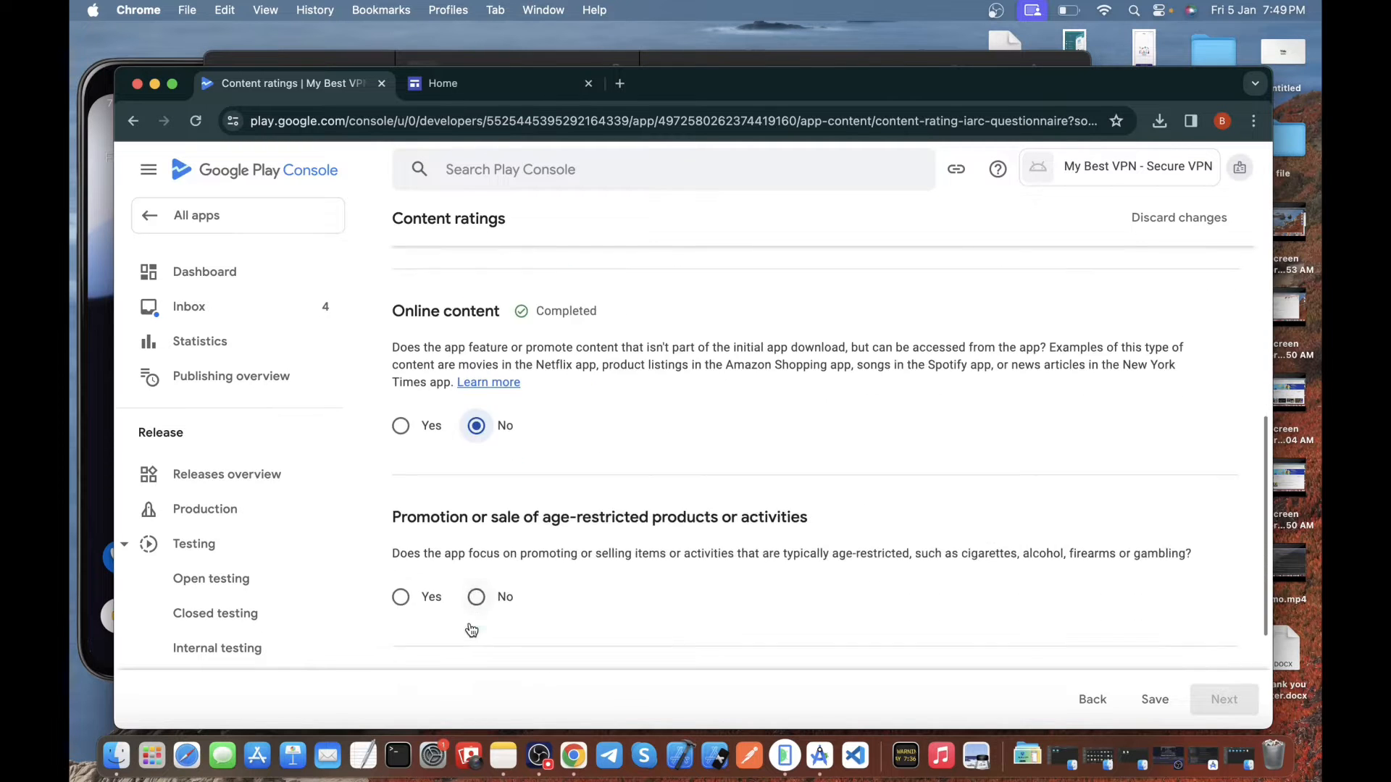
scroll(472, 623, "down", 1)
left_click(476, 525)
scroll(478, 528, "down", 3)
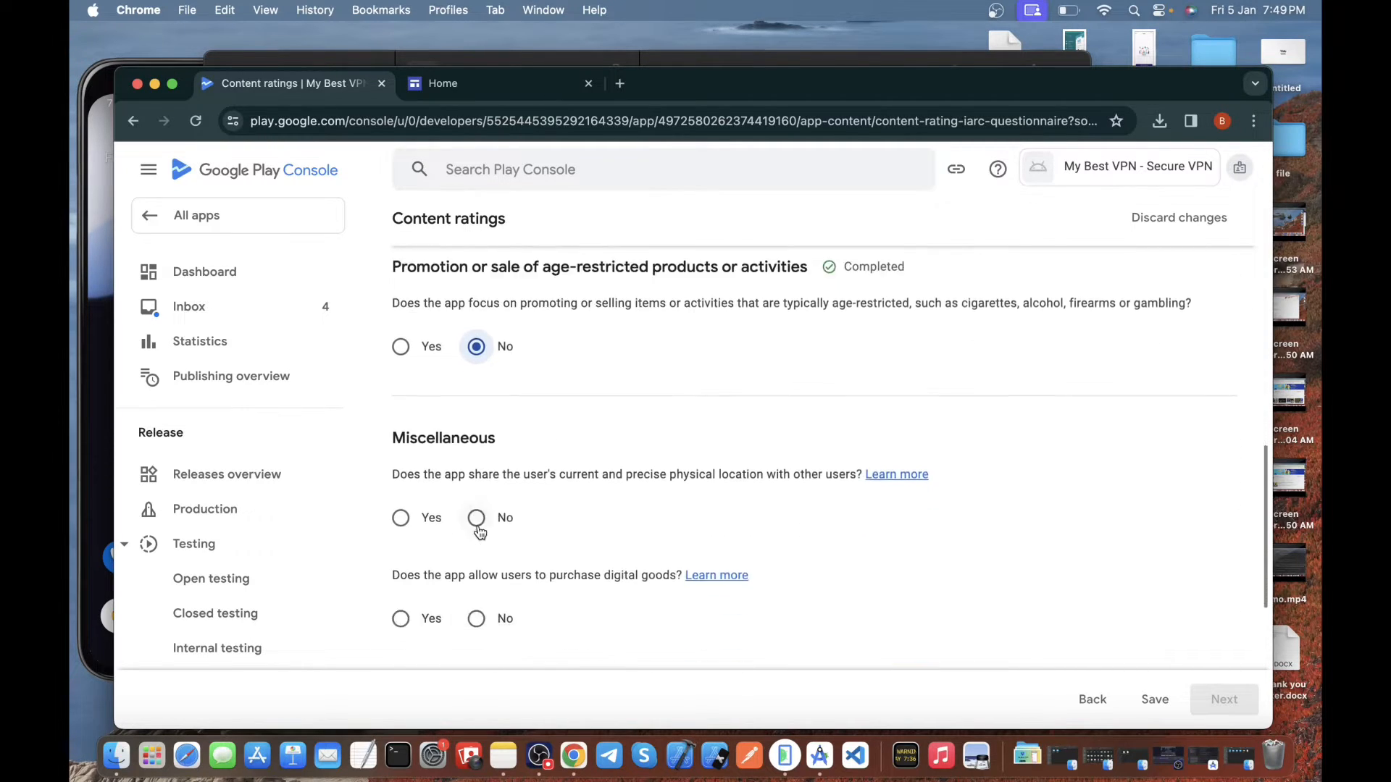
Answer No for location sharing, digital goods purchases, web browser or search engine, and news or educational product, and save the questionnaire
left_click(476, 430)
left_click(477, 532)
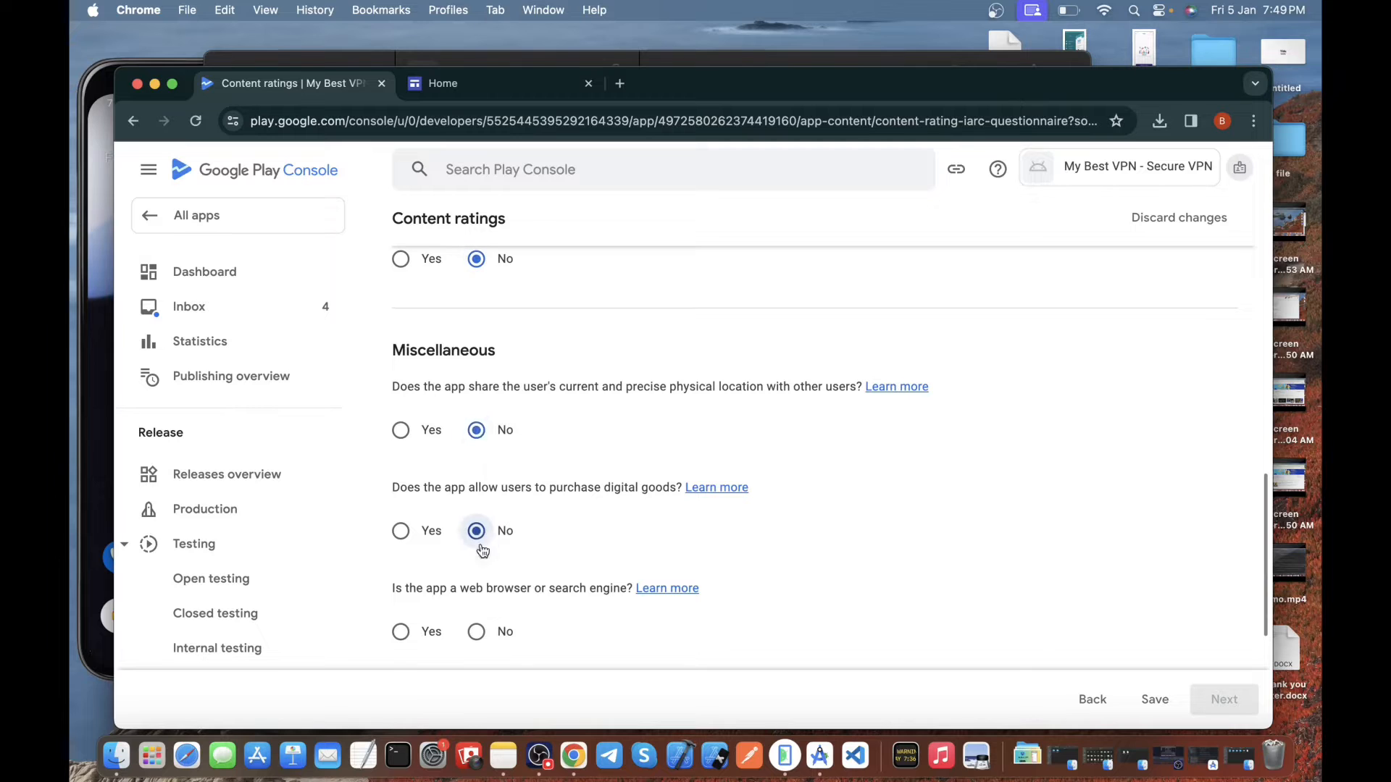
left_click(480, 630)
scroll(480, 631, "down", 4)
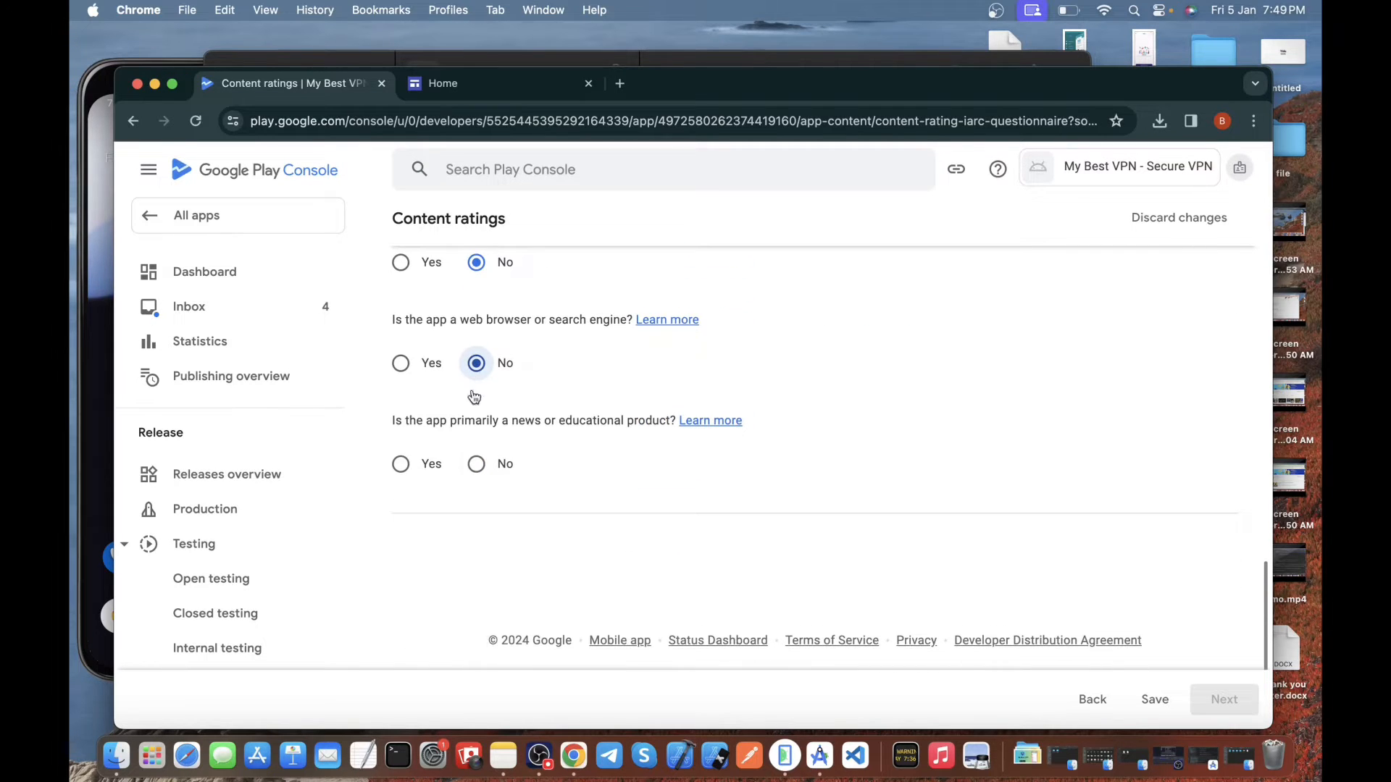
left_click(476, 465)
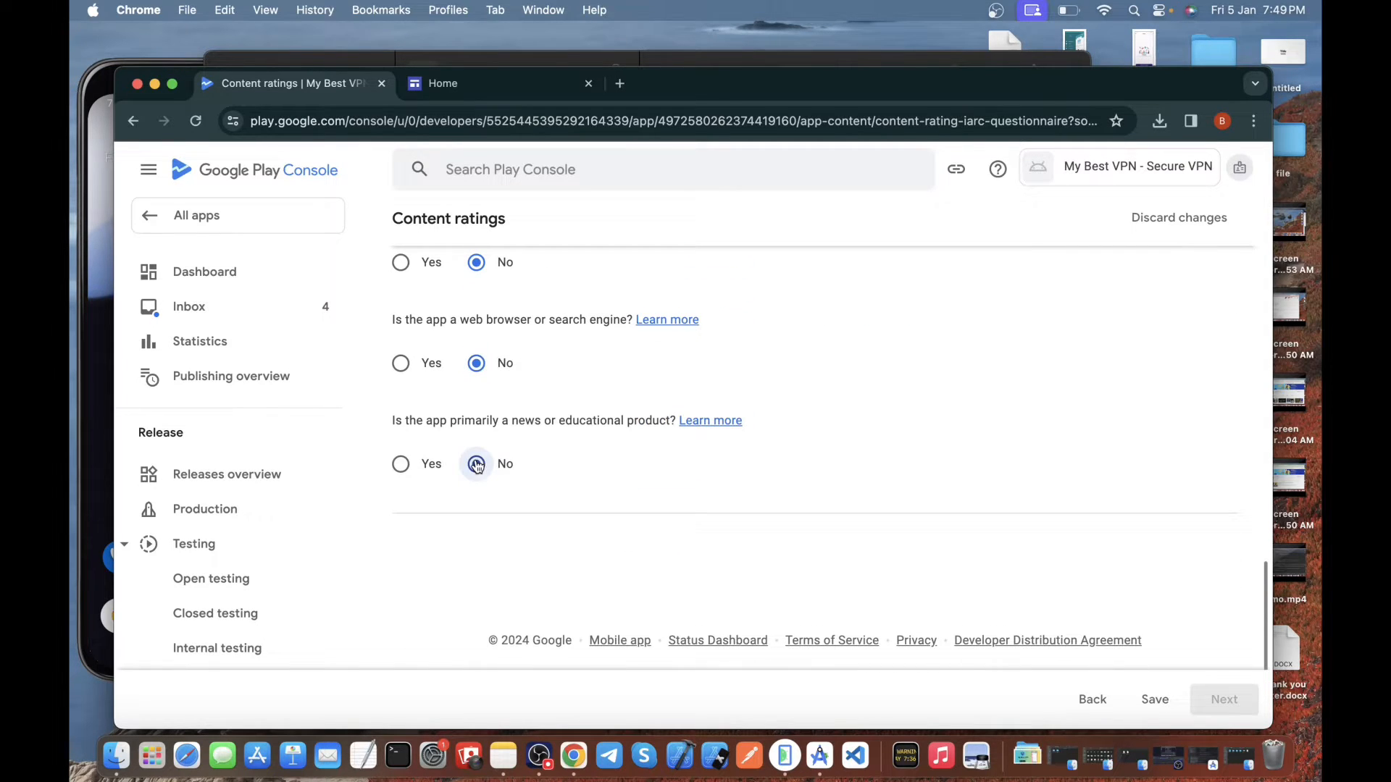
left_click(1159, 702)
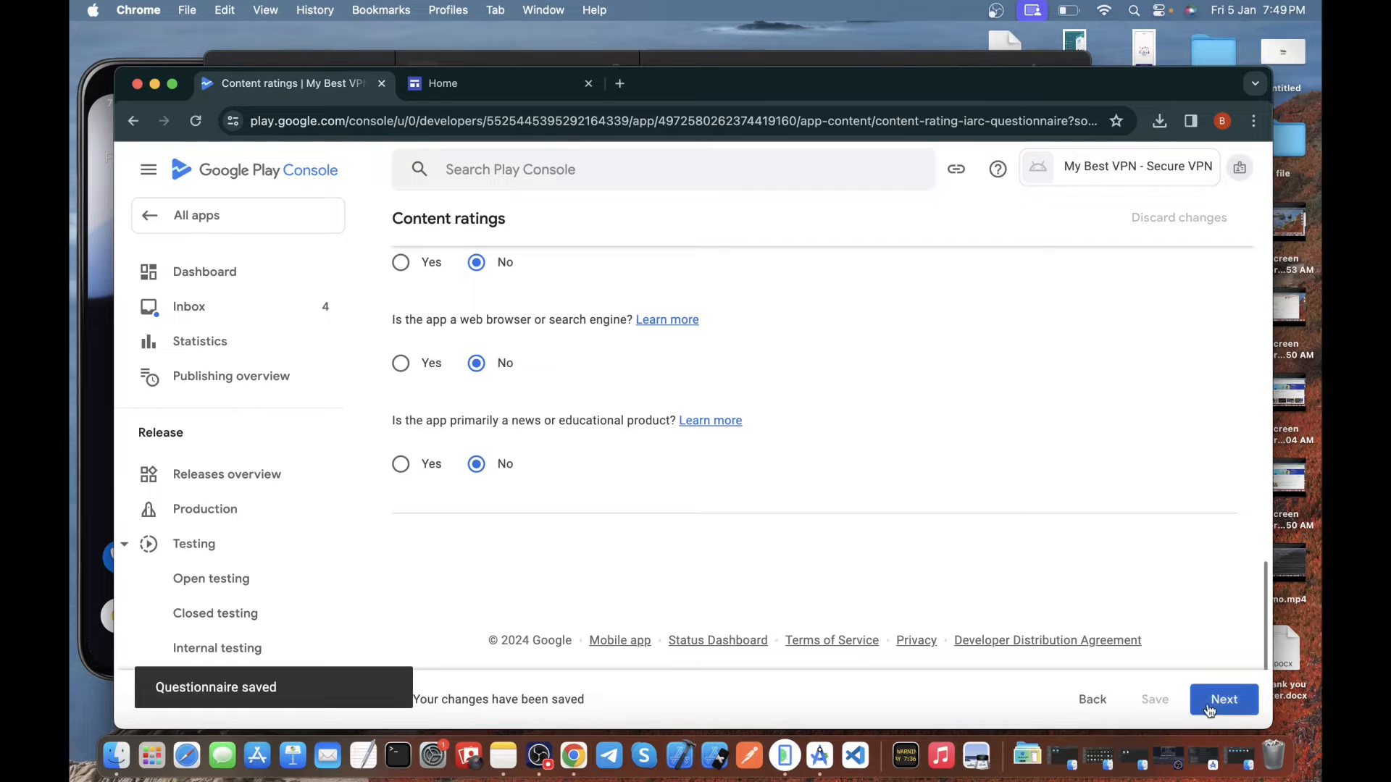
Proceed to the content ratings summary, review it, save the ratings and return to the dashboard
left_click(1217, 708)
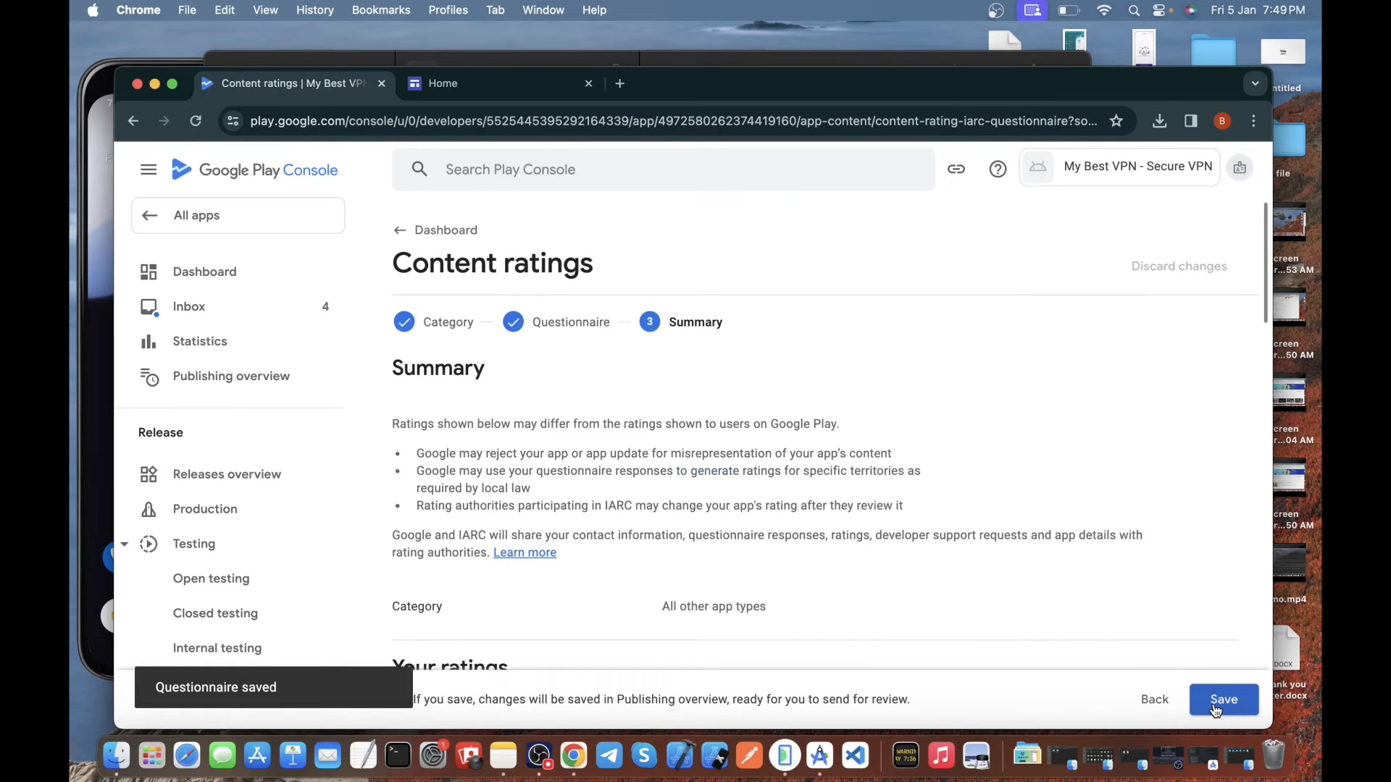
scroll(954, 566, "down", 10)
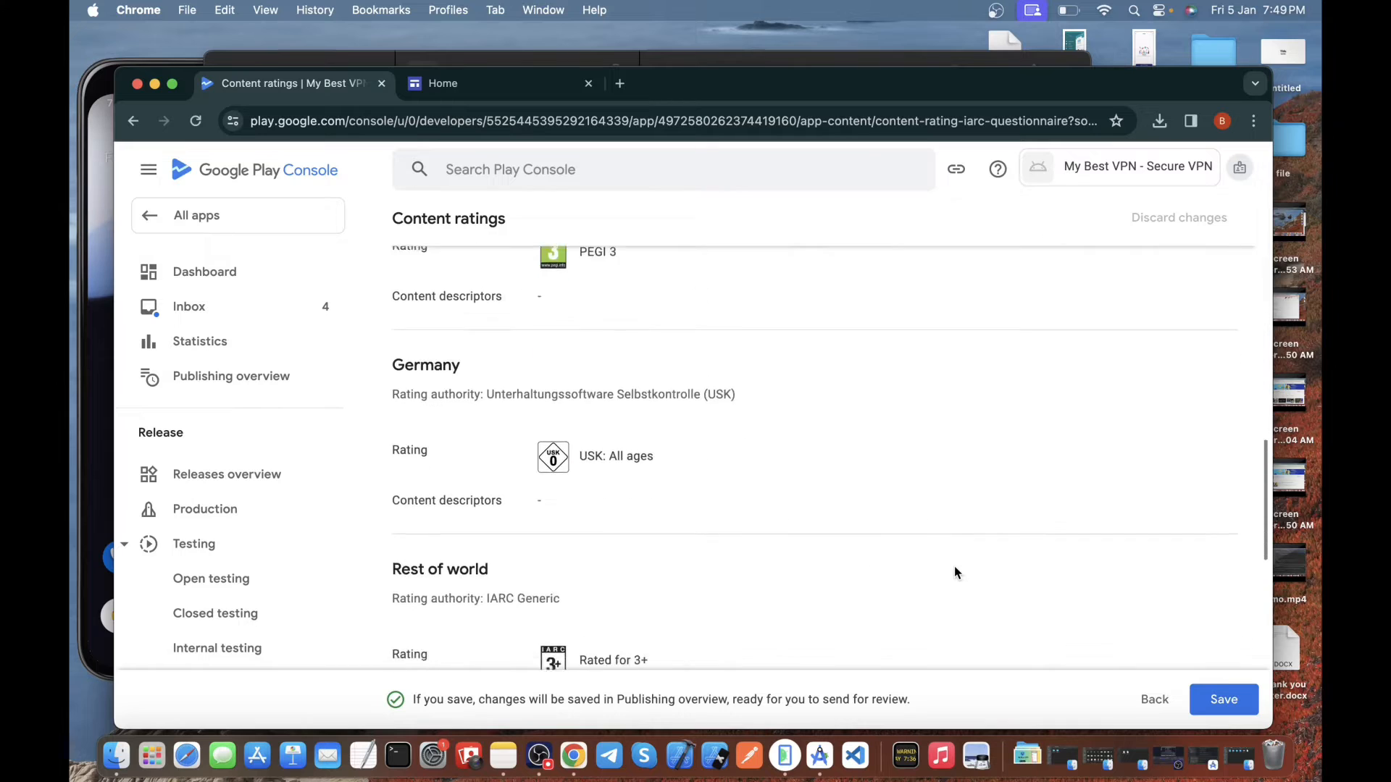
scroll(954, 567, "up", 10)
left_click(1223, 699)
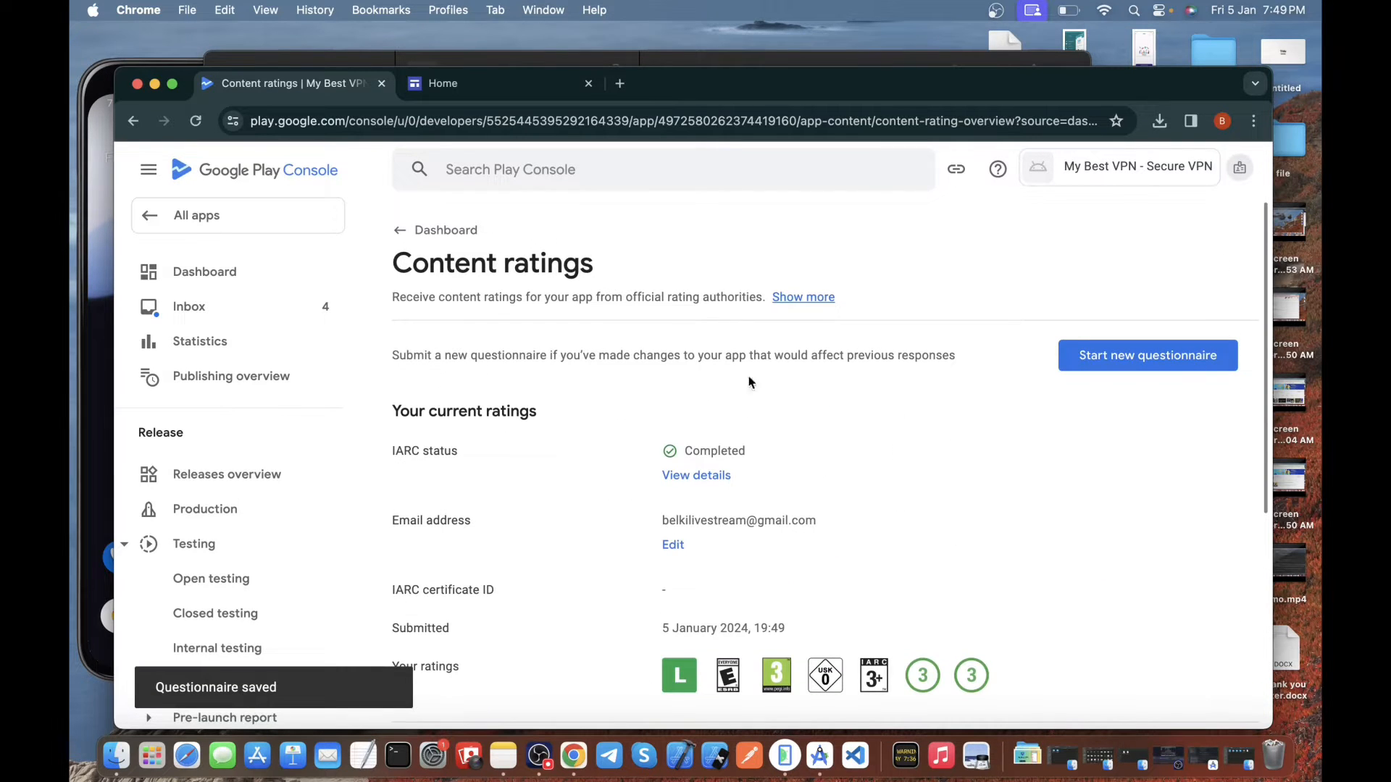
left_click(399, 231)
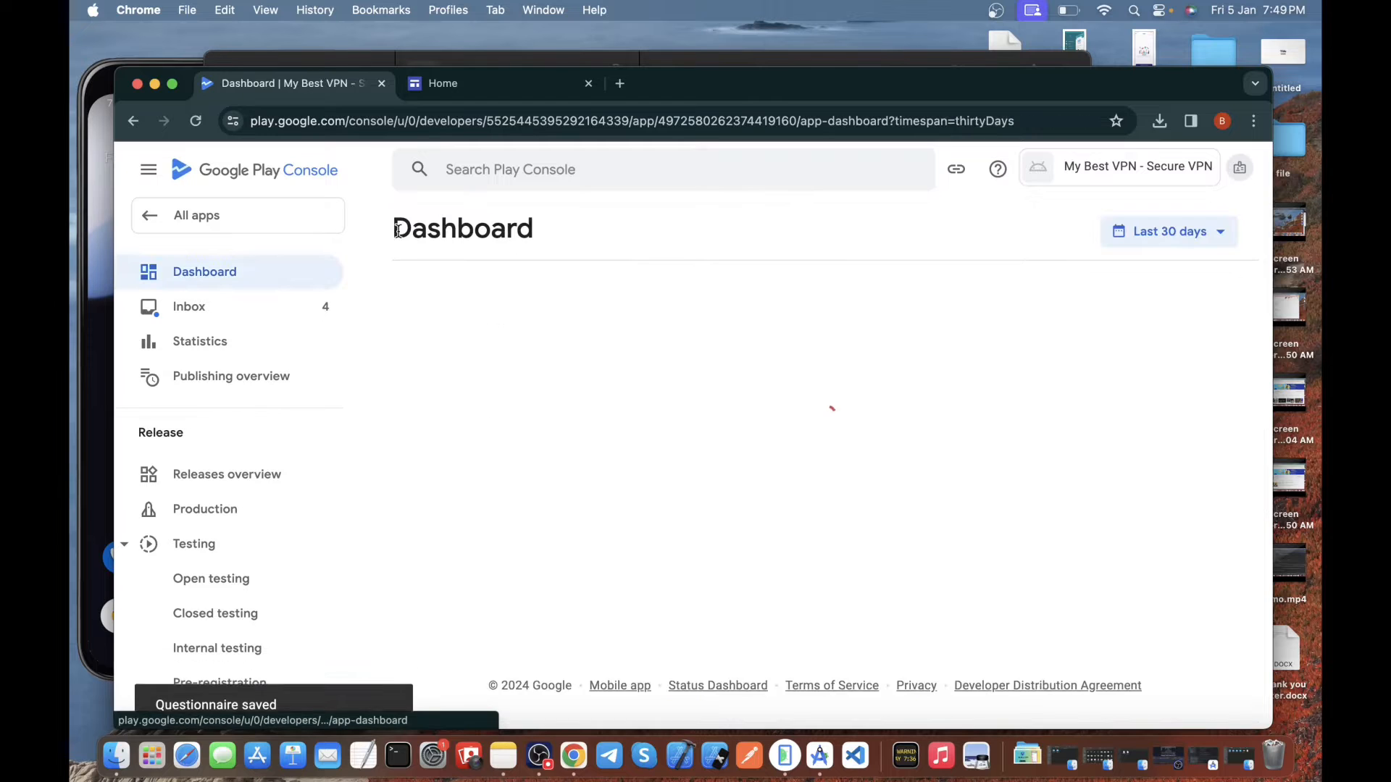
Open the Target audience task, select the 16-17 and 18 and over age groups, and proceed to Store presence
scroll(634, 443, "down", 5)
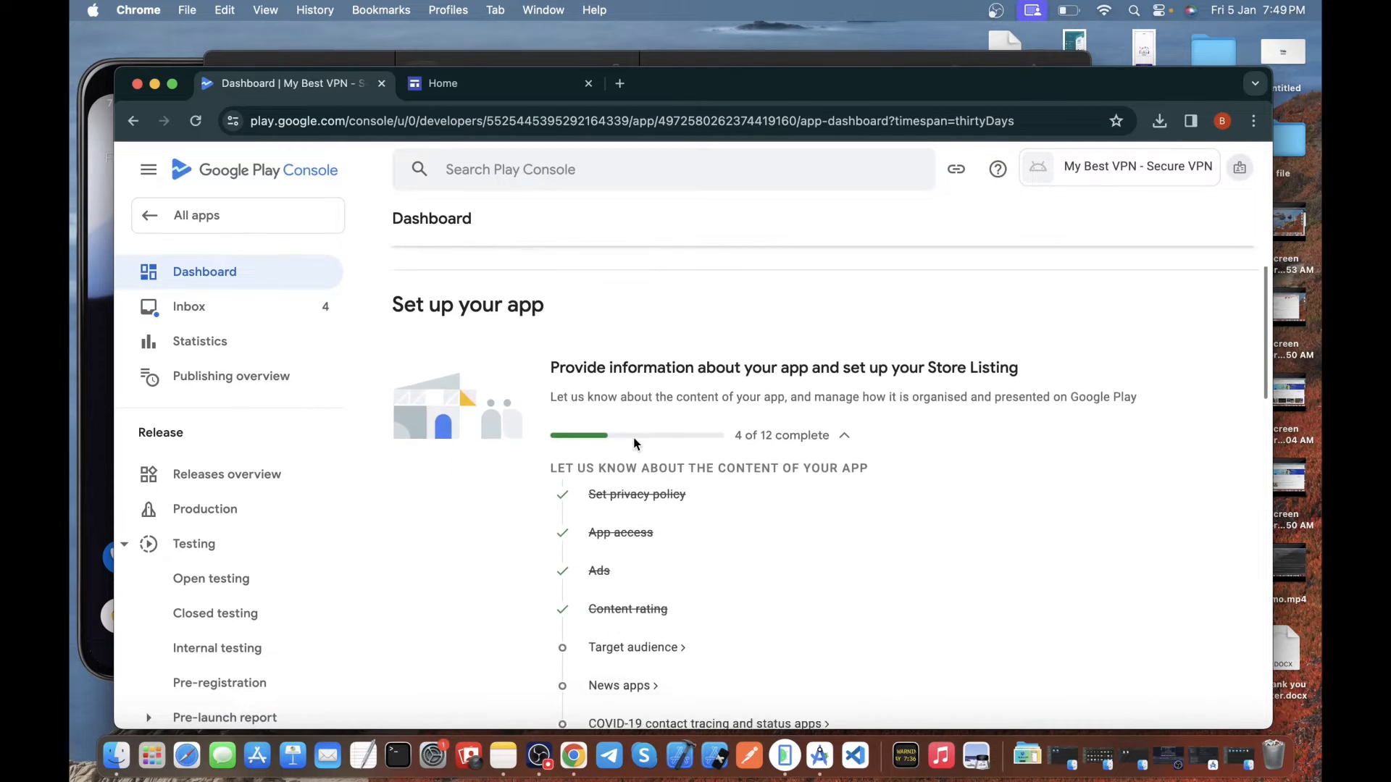
left_click(632, 543)
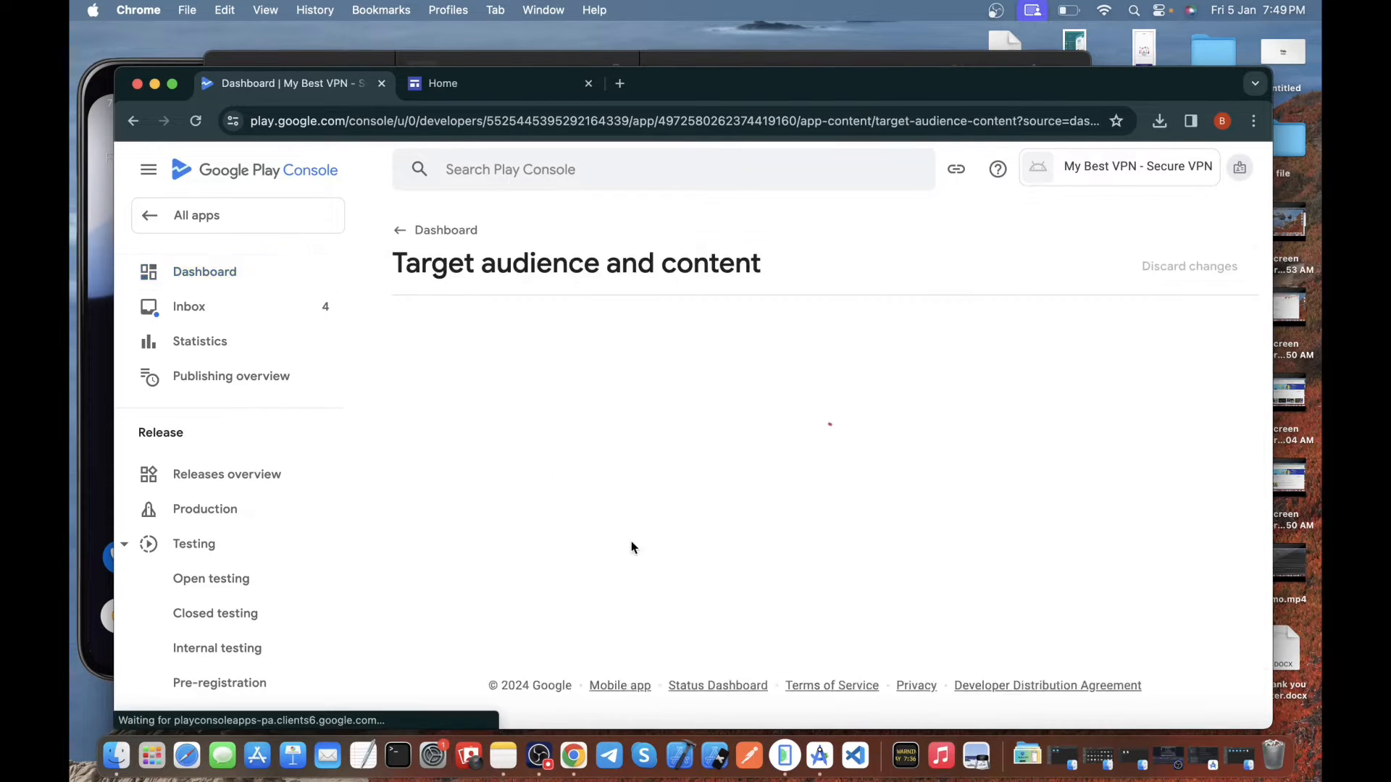
scroll(767, 533, "down", 3)
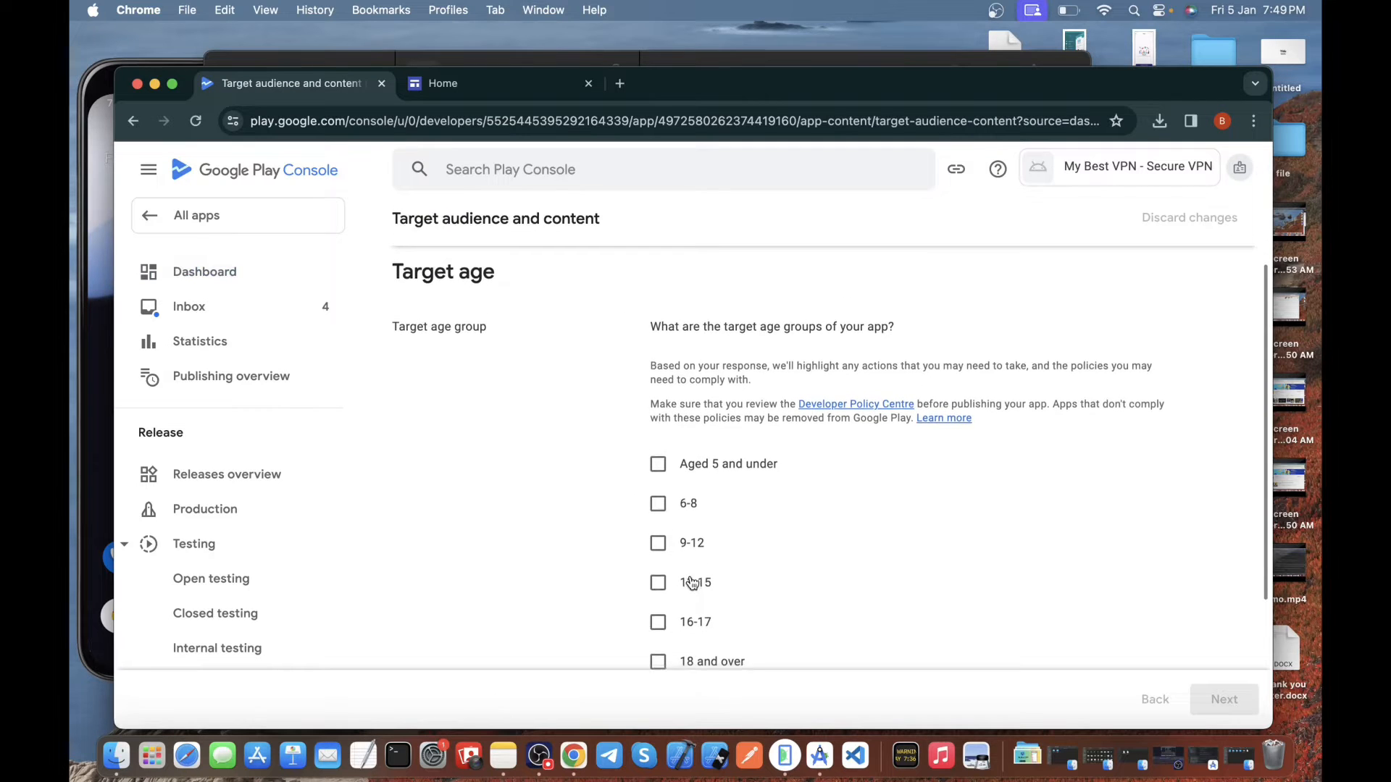
left_click(659, 549)
left_click(659, 588)
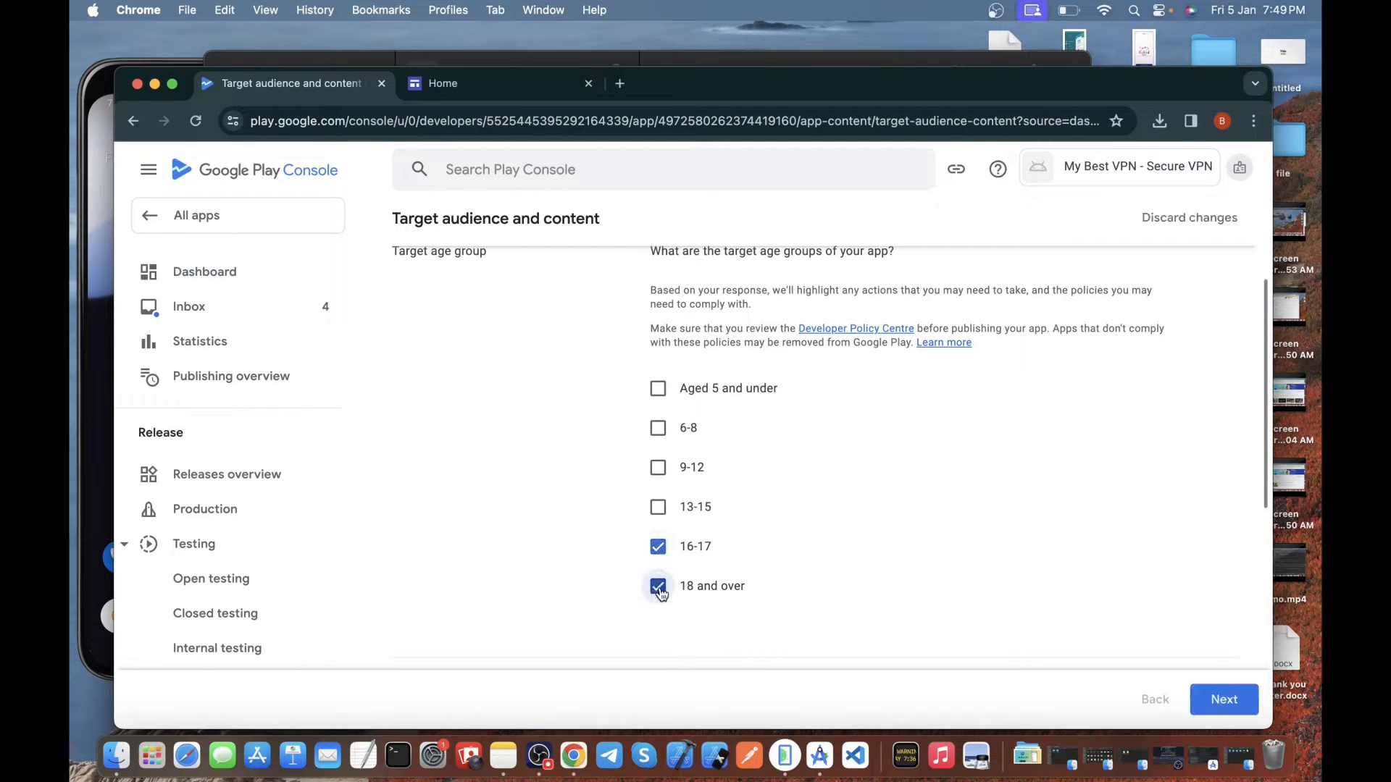
left_click(1223, 699)
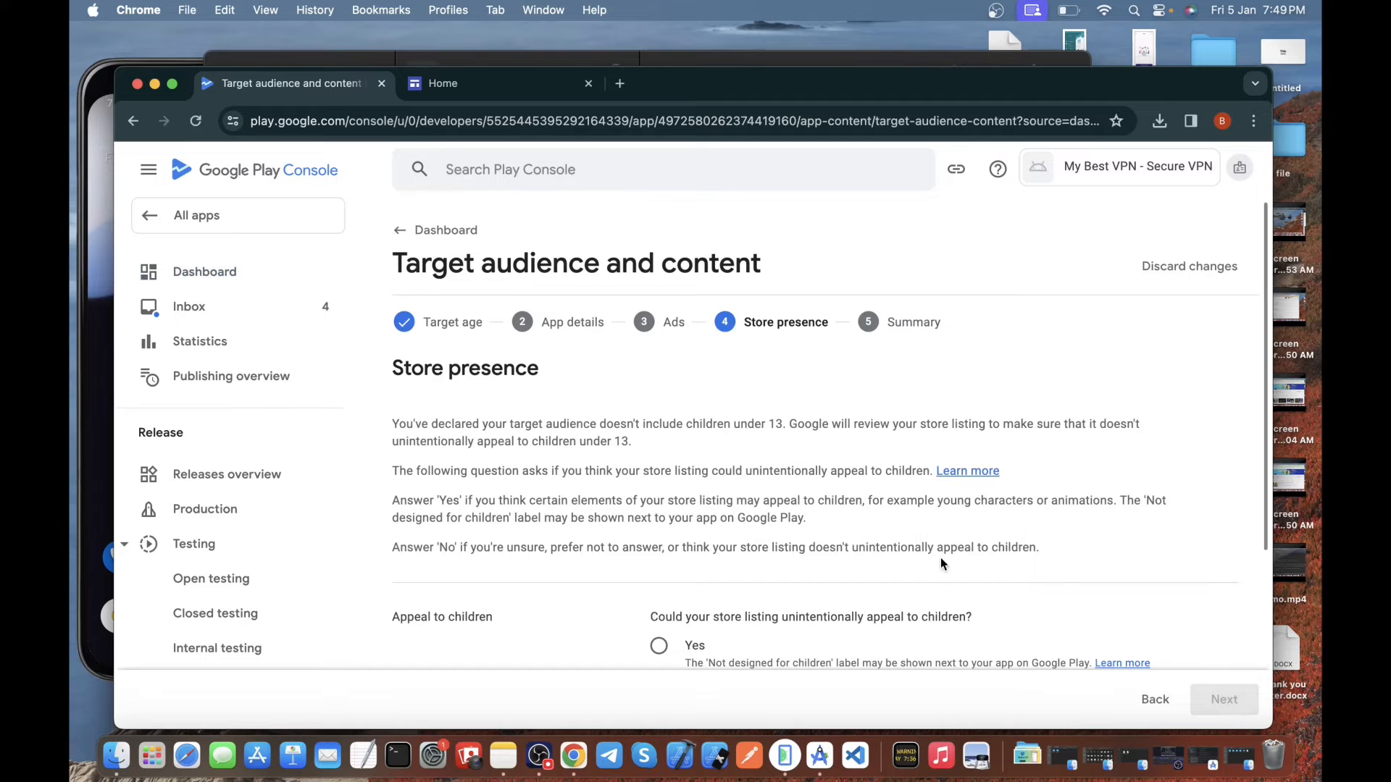
Declare that the store listing does not unintentionally appeal to children, save the target audience declaration and return to the dashboard
scroll(941, 562, "down", 5)
left_click(658, 473)
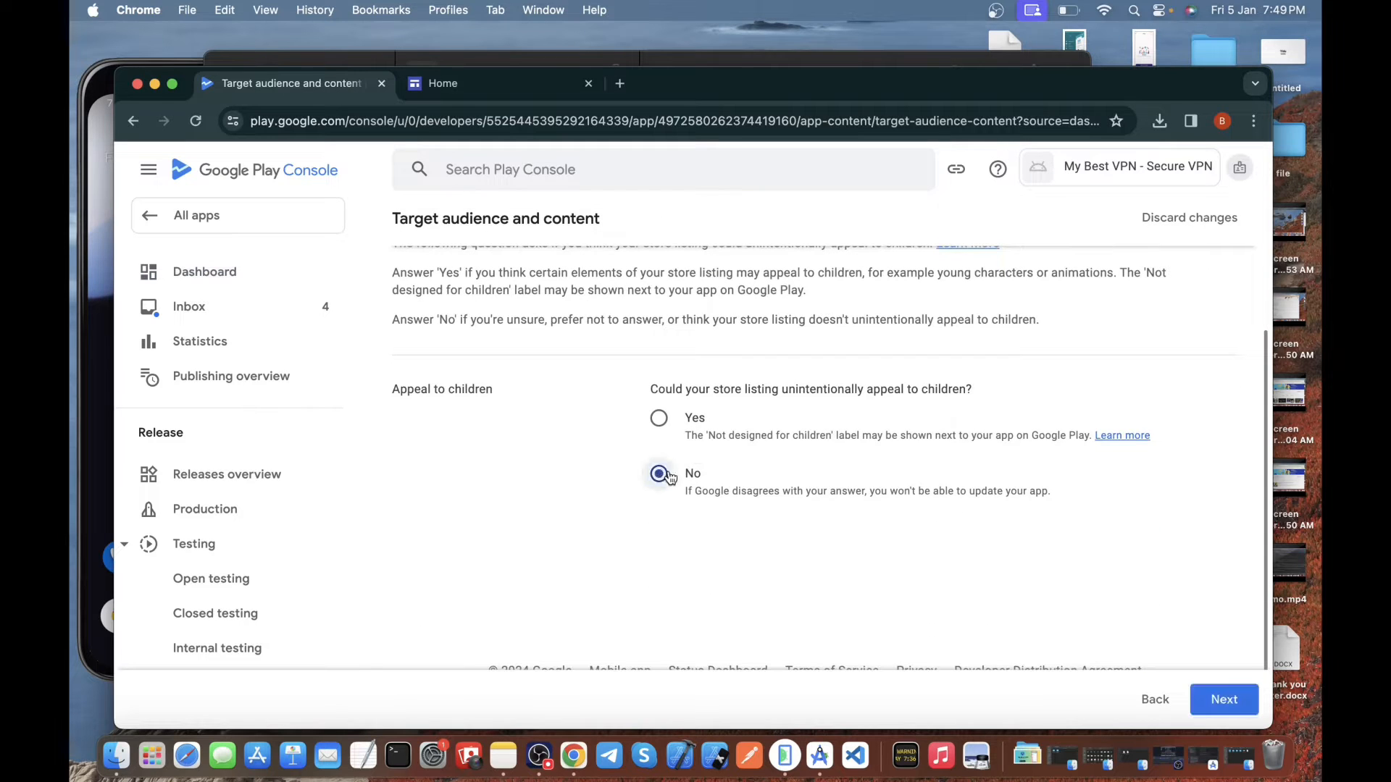
left_click(1202, 699)
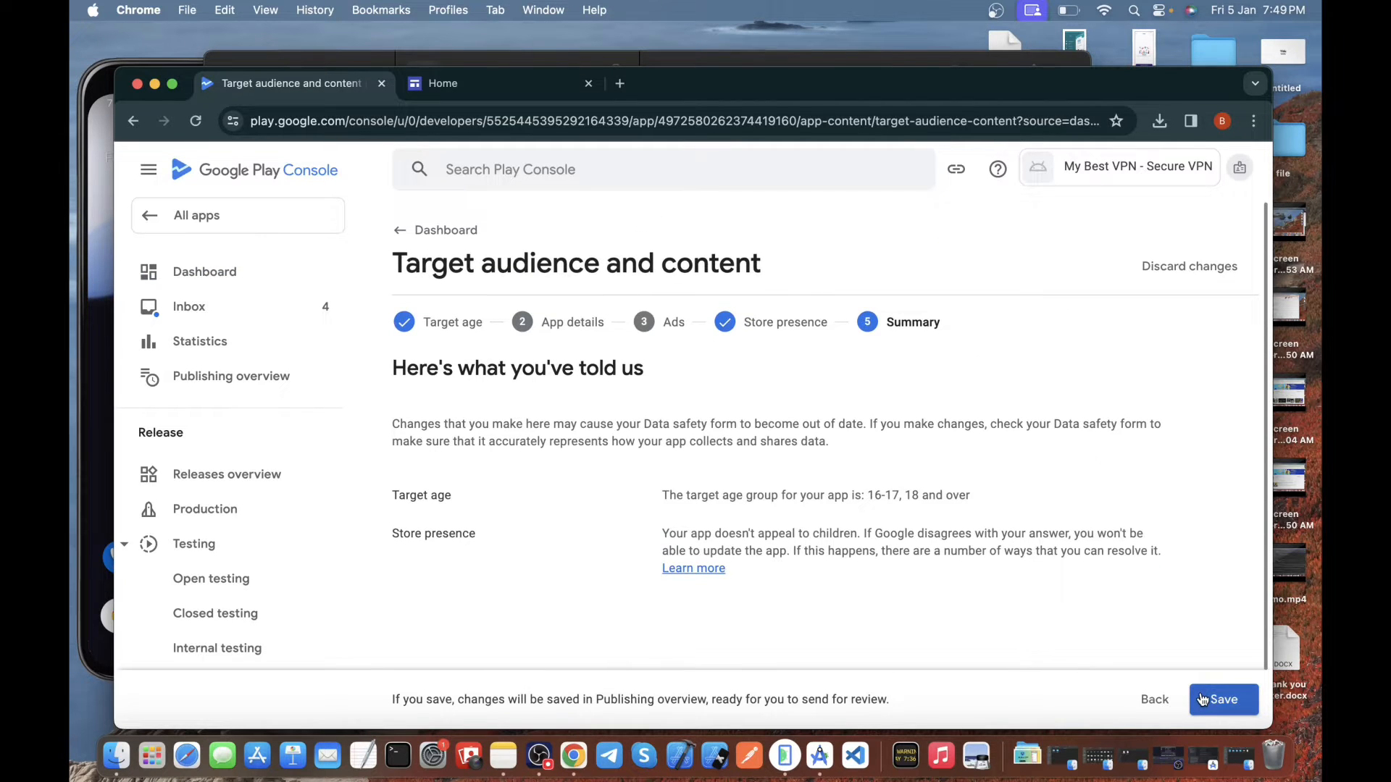
left_click(1200, 699)
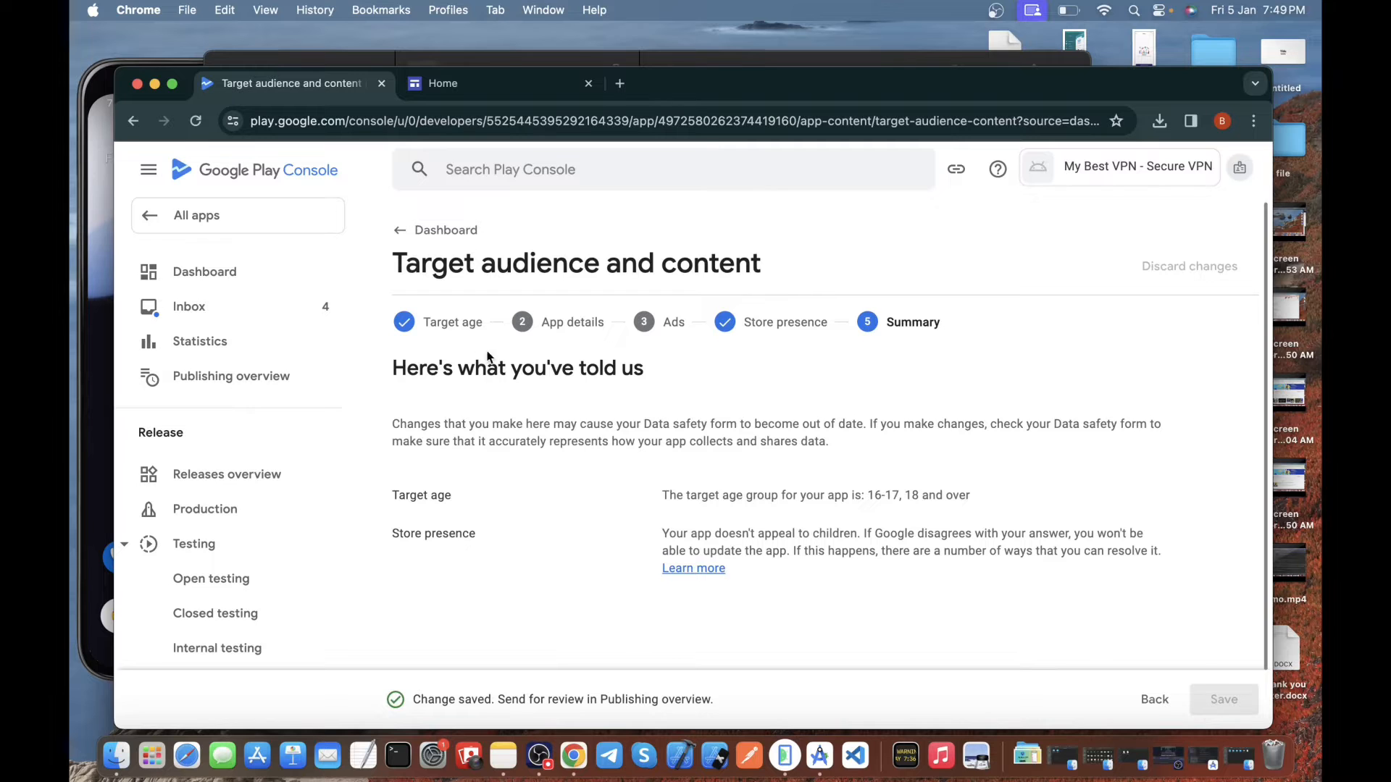
left_click(401, 231)
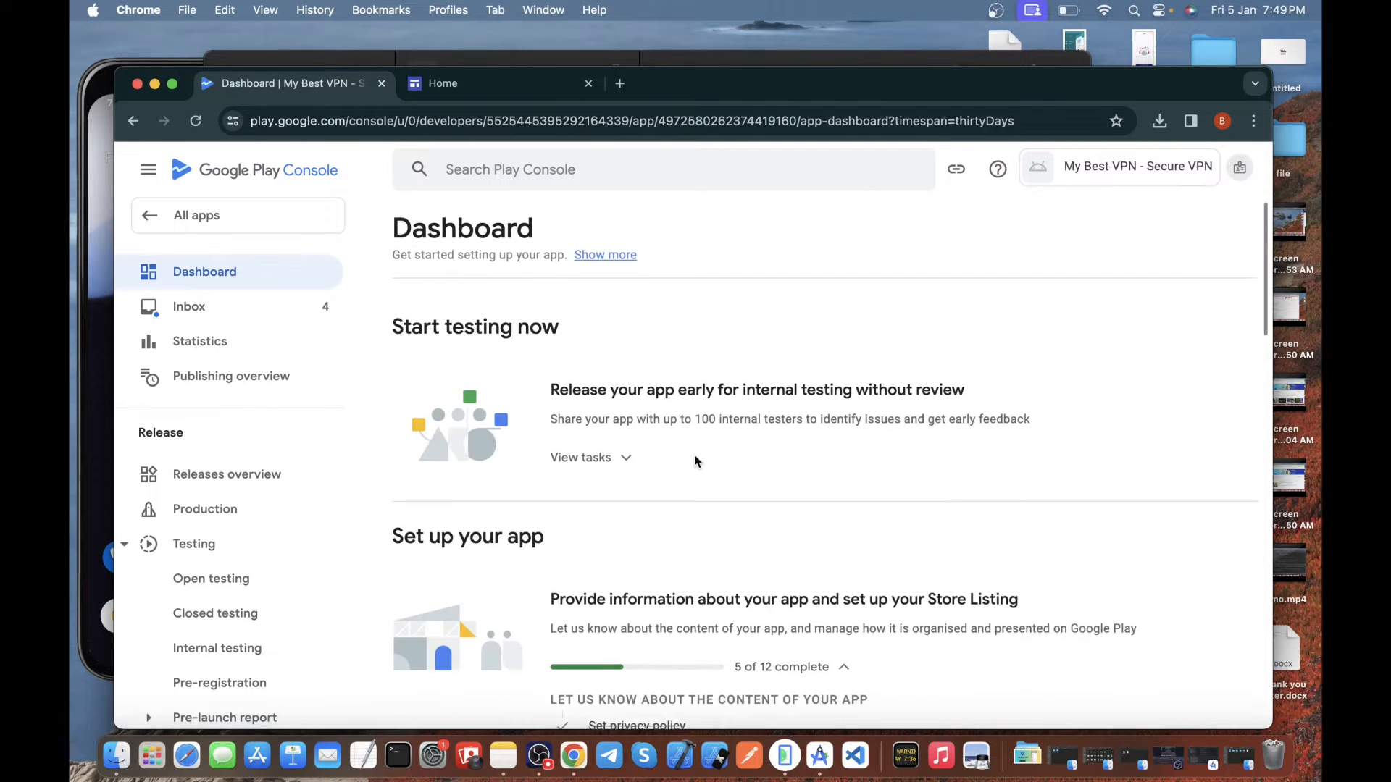
Open the News apps task, declare that the app is not a news app, save and return to the dashboard
scroll(702, 471, "down", 6)
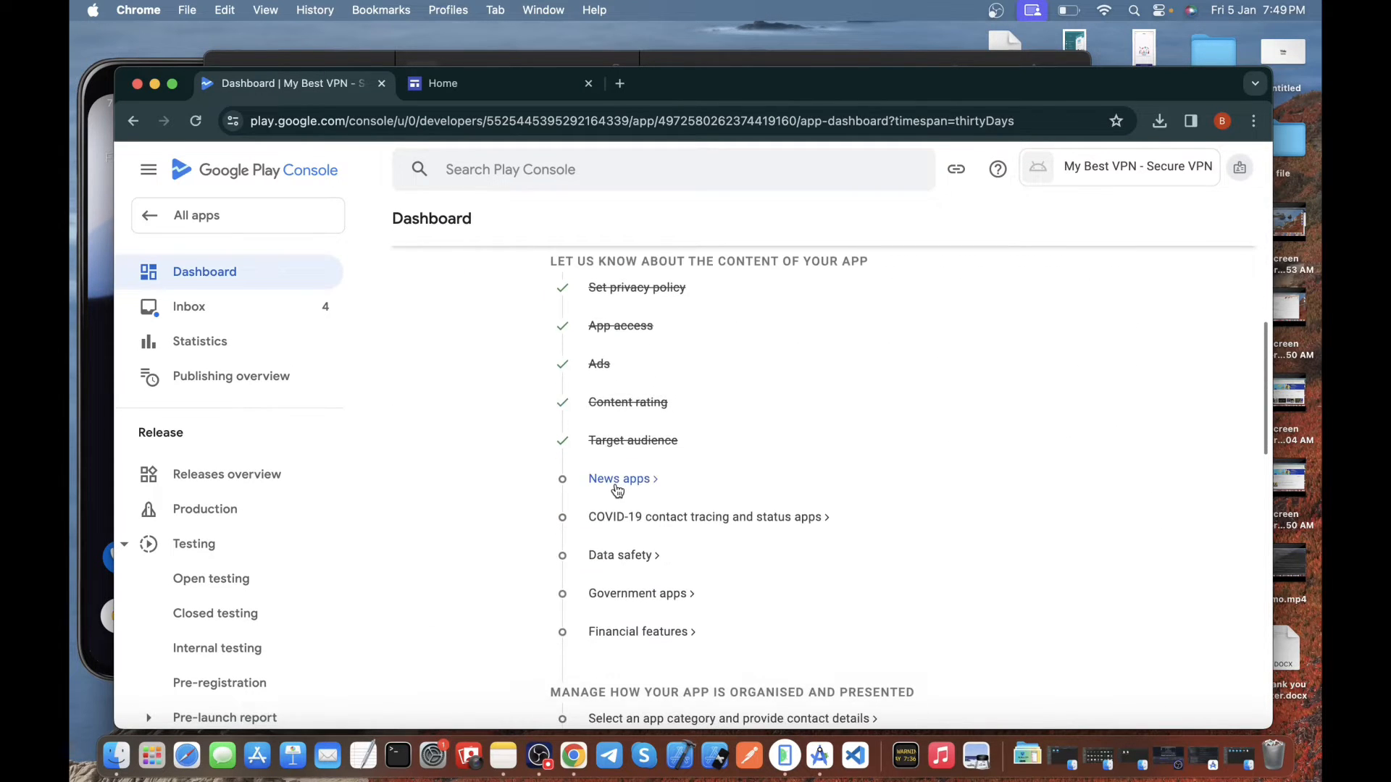
left_click(623, 479)
left_click(658, 397)
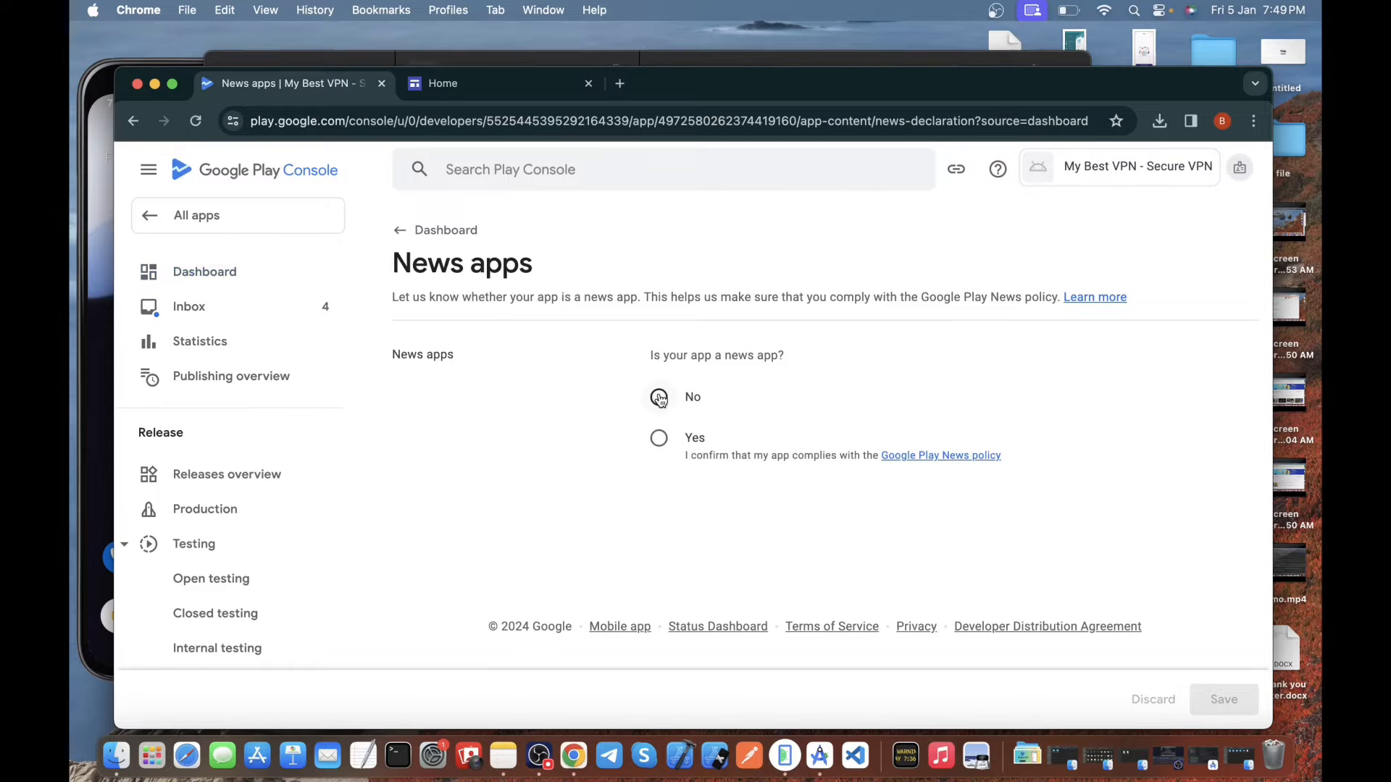
left_click(1194, 707)
left_click(399, 237)
Declare in the COVID-19 task that the app is not a publicly available contact tracing or status app, save and return to the dashboard
scroll(710, 551, "down", 5)
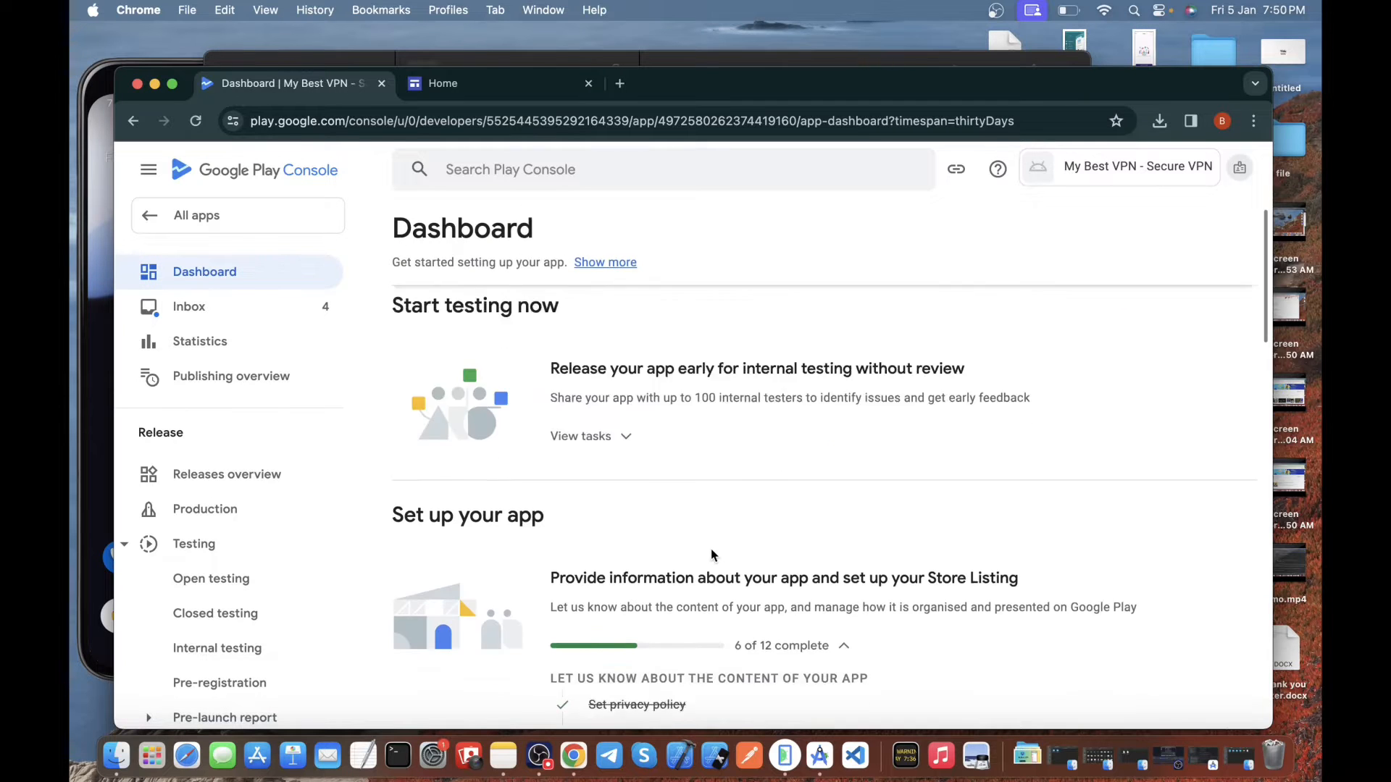
left_click(628, 587)
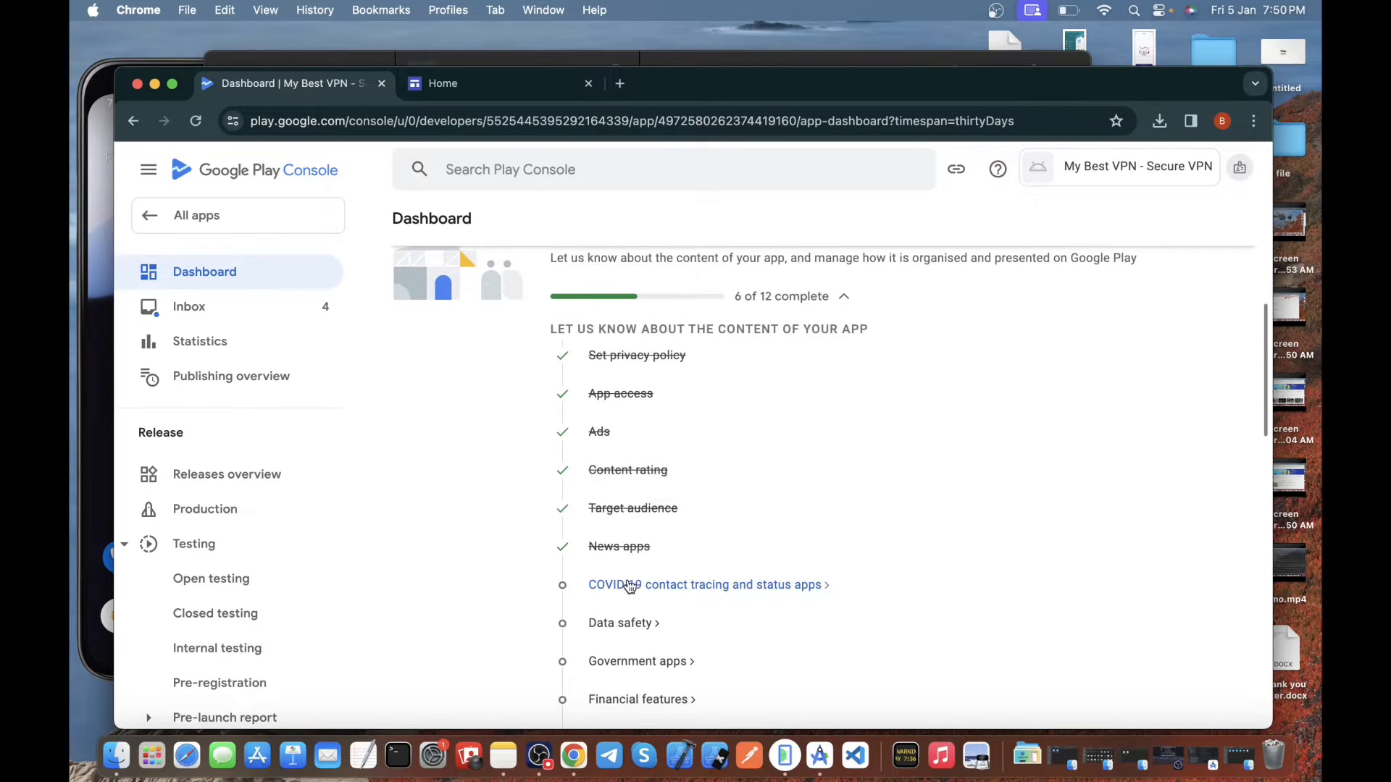
left_click(399, 477)
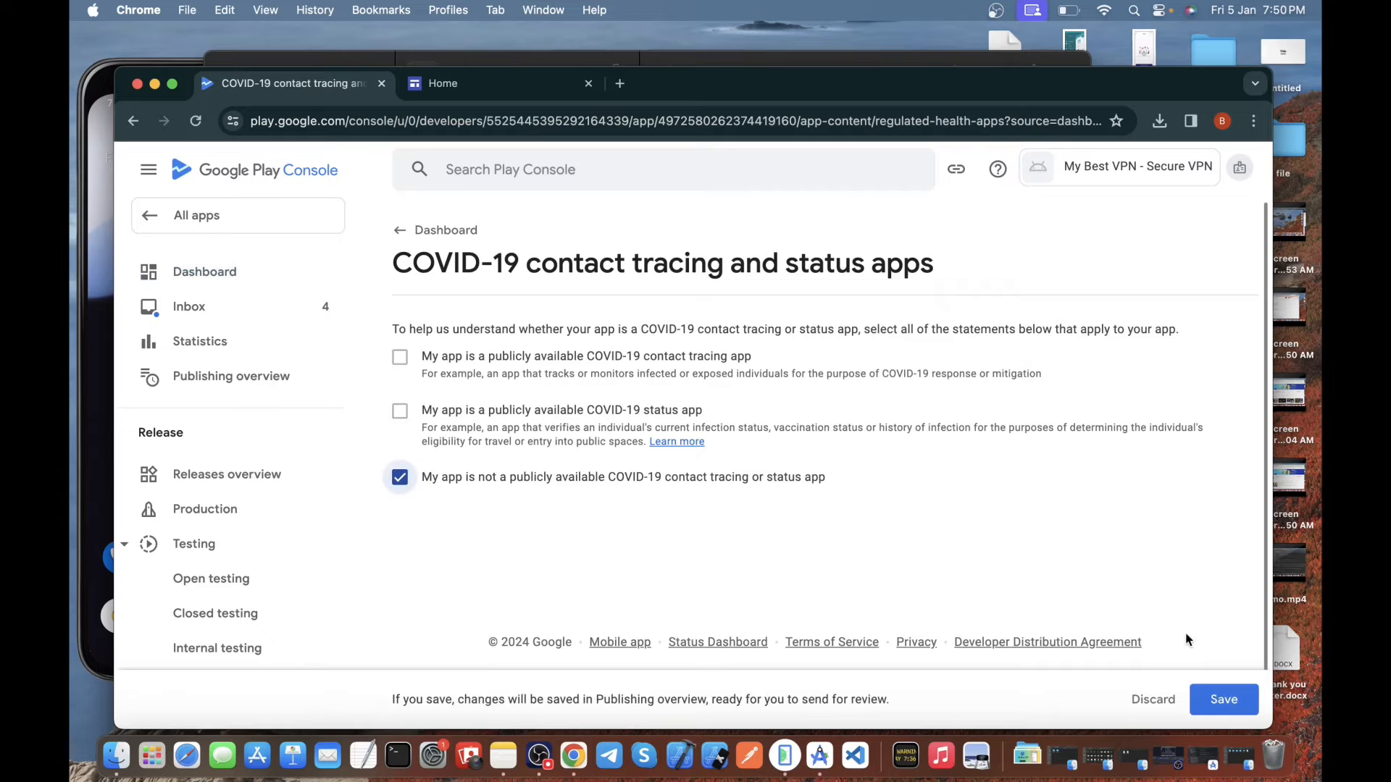
left_click(1219, 701)
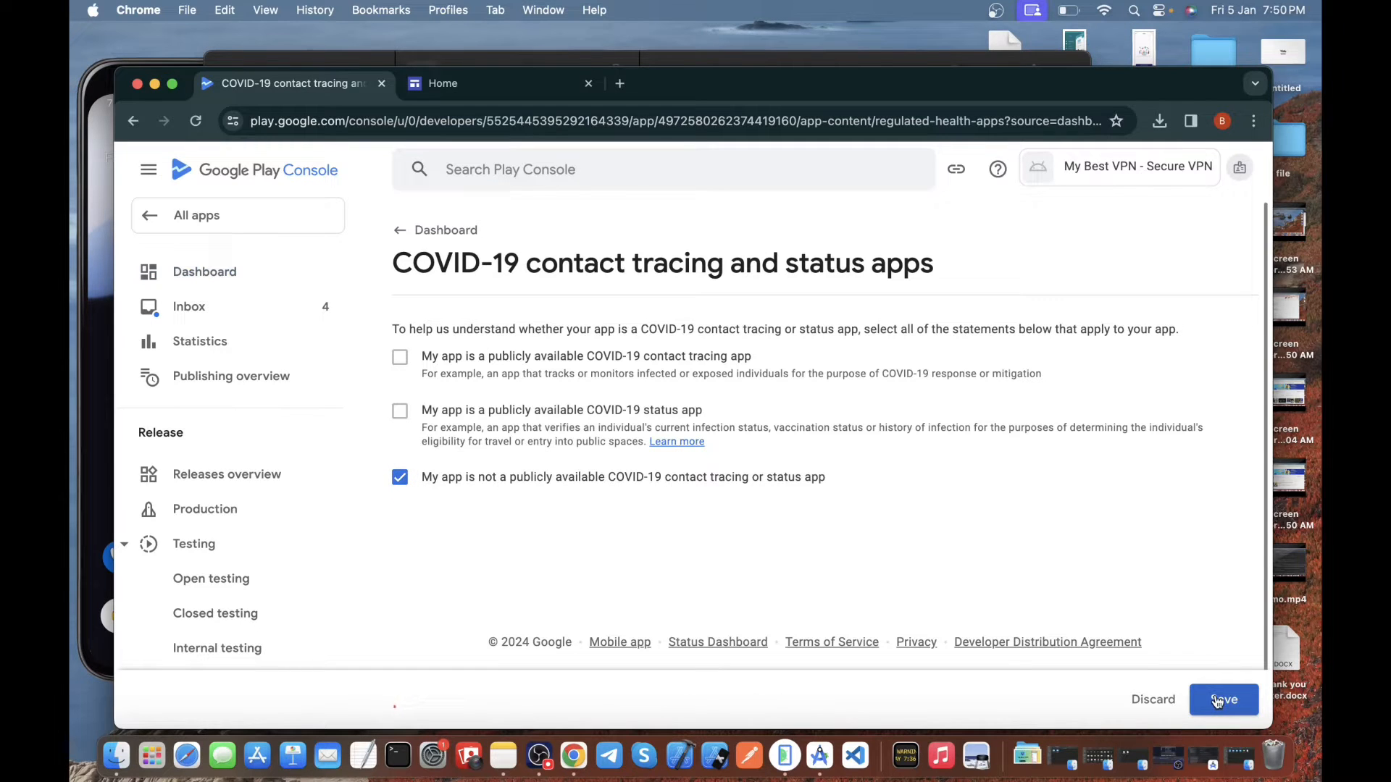
left_click(405, 232)
Open the Data safety task, go through its introduction and proceed past the overview to the data collection questions
scroll(684, 500, "down", 3)
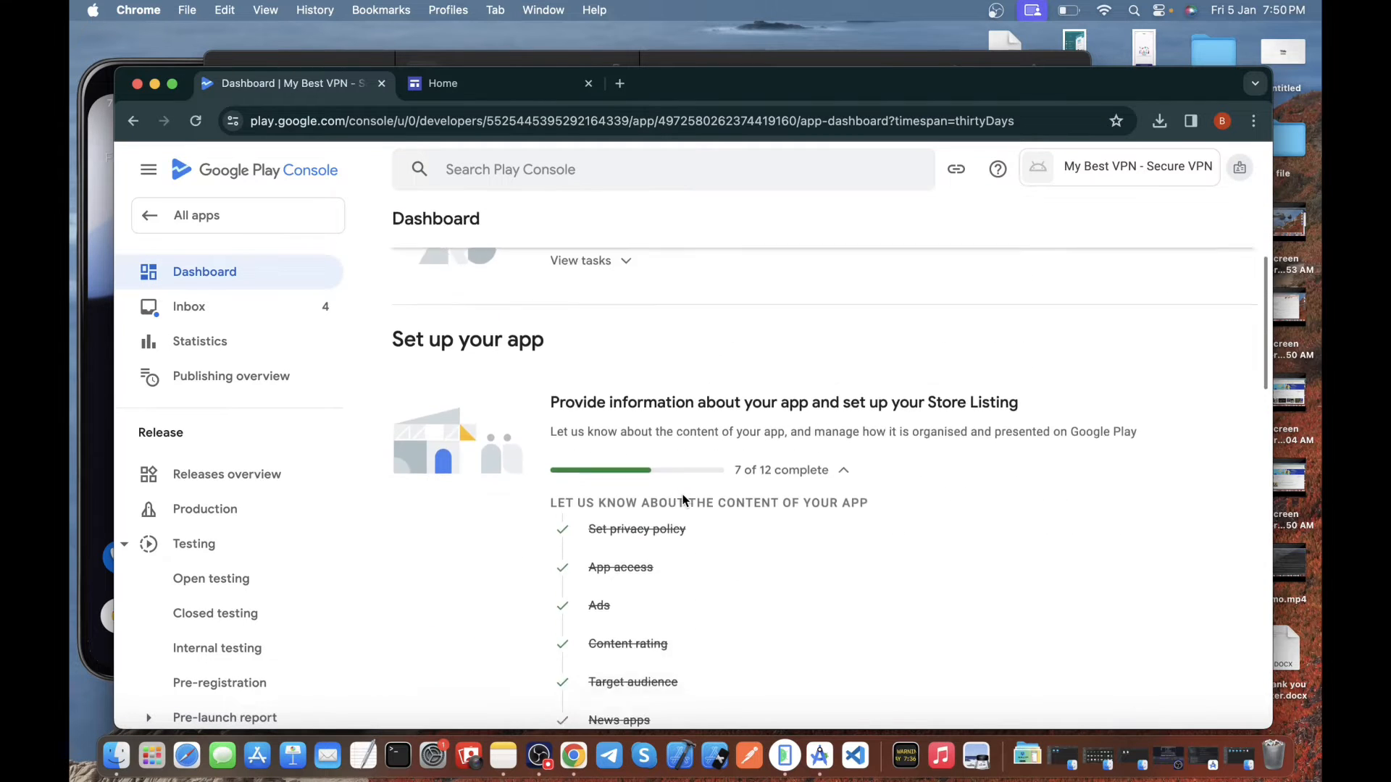
scroll(683, 500, "down", 3)
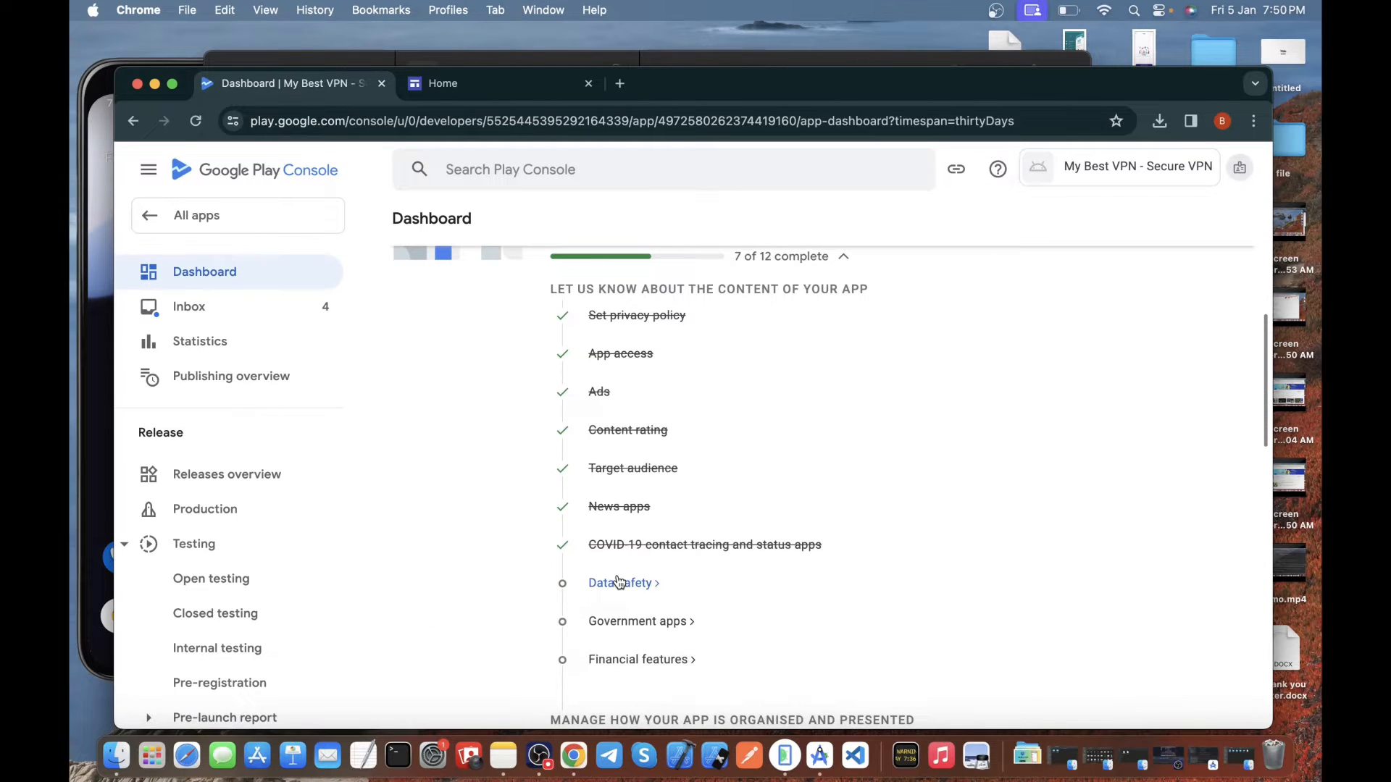
left_click(620, 583)
double_click(683, 554)
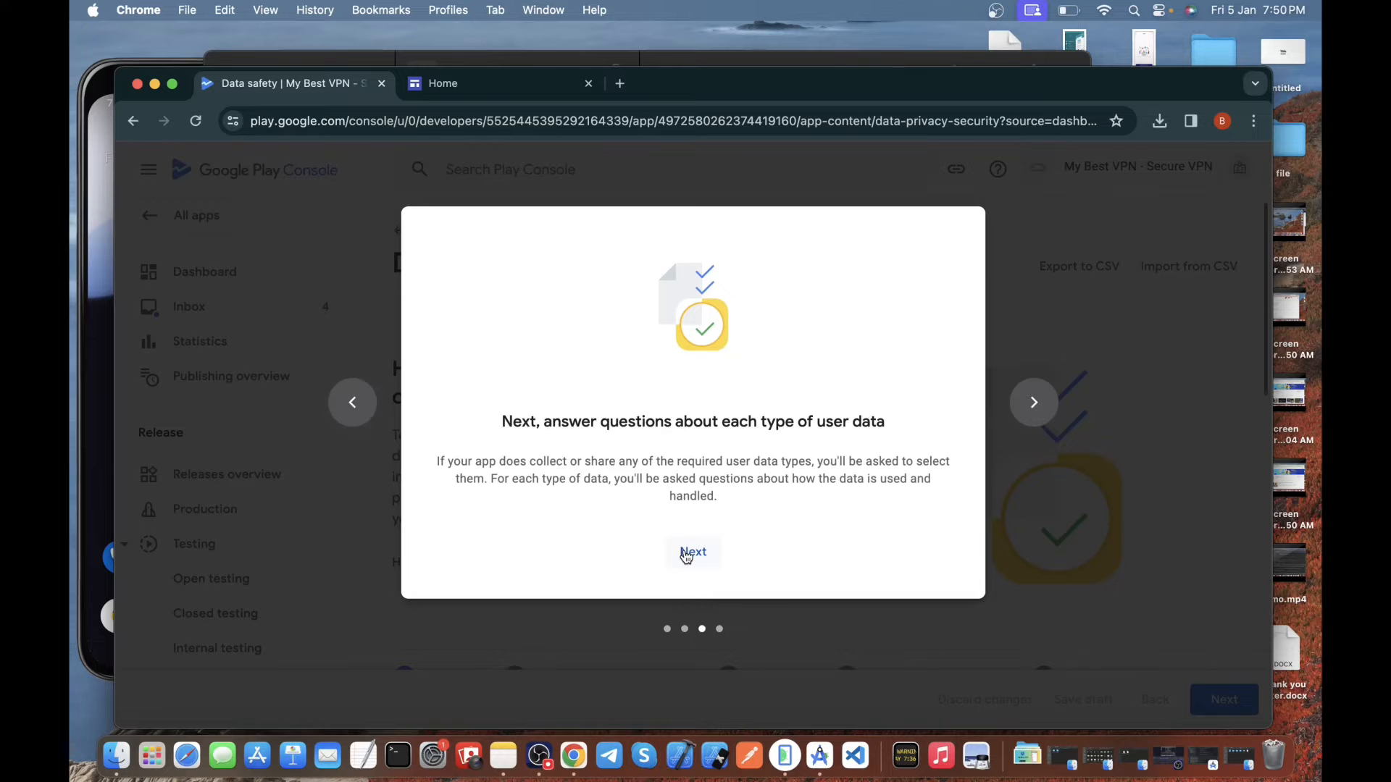
left_click(686, 556)
left_click(722, 556)
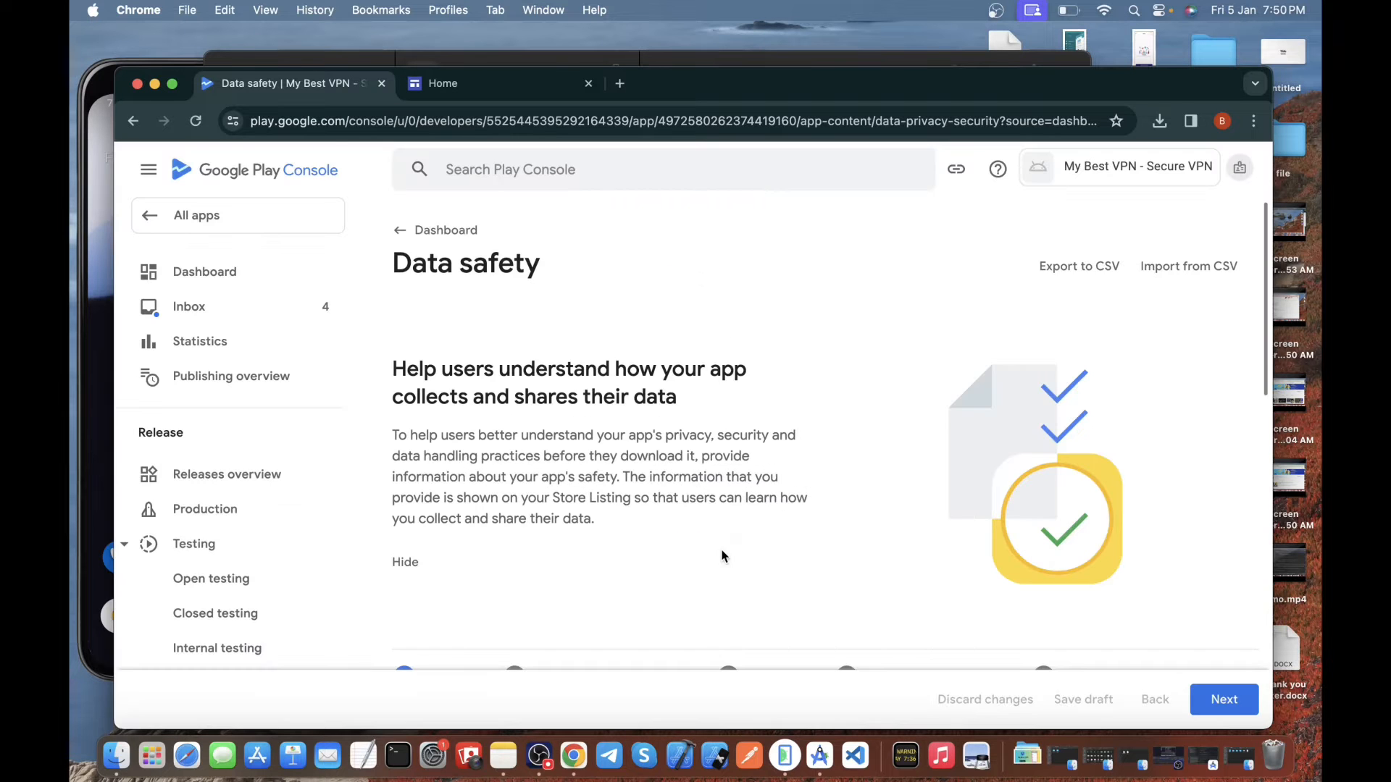
scroll(657, 544, "down", 15)
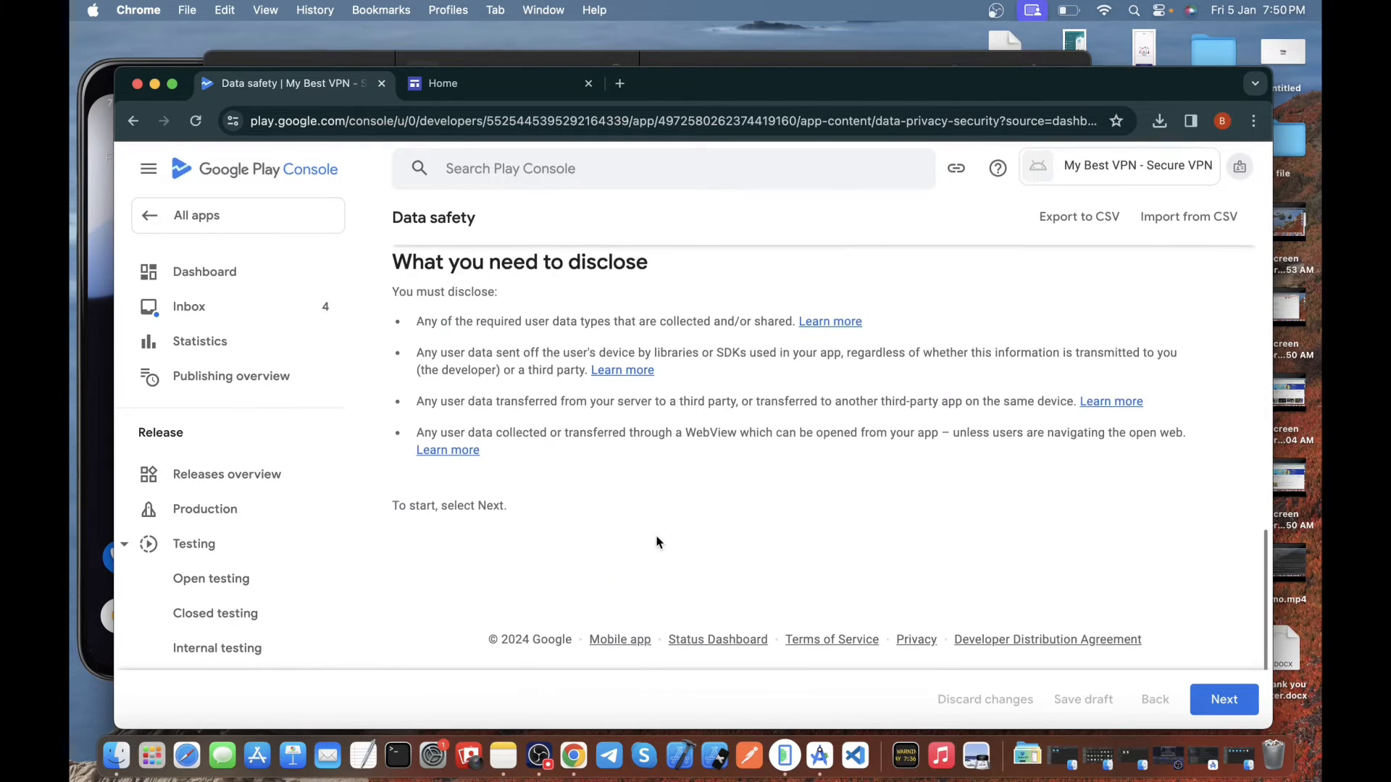
left_click(1197, 697)
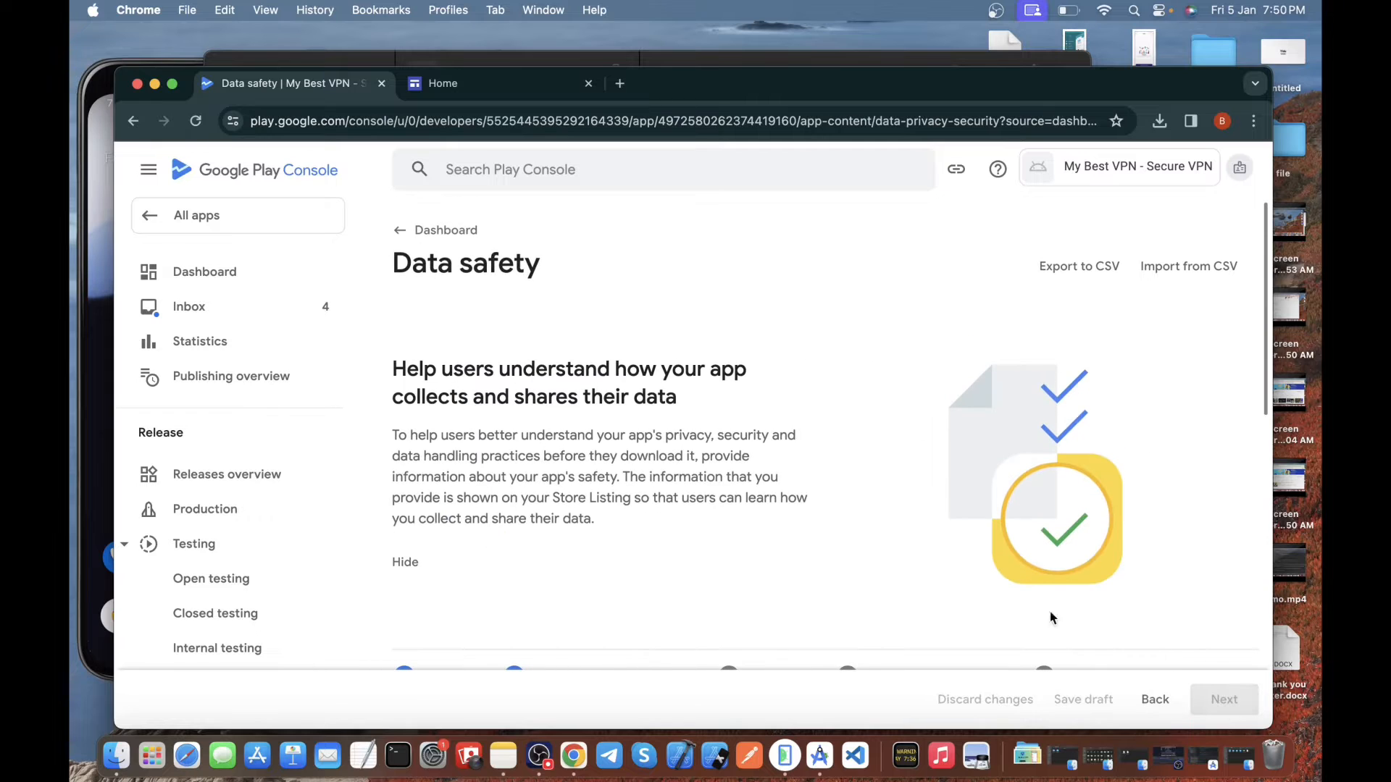
Answer No to collecting or sharing required user data types, save the Data safety form and return to the dashboard's remaining setup tasks
scroll(801, 539, "down", 3)
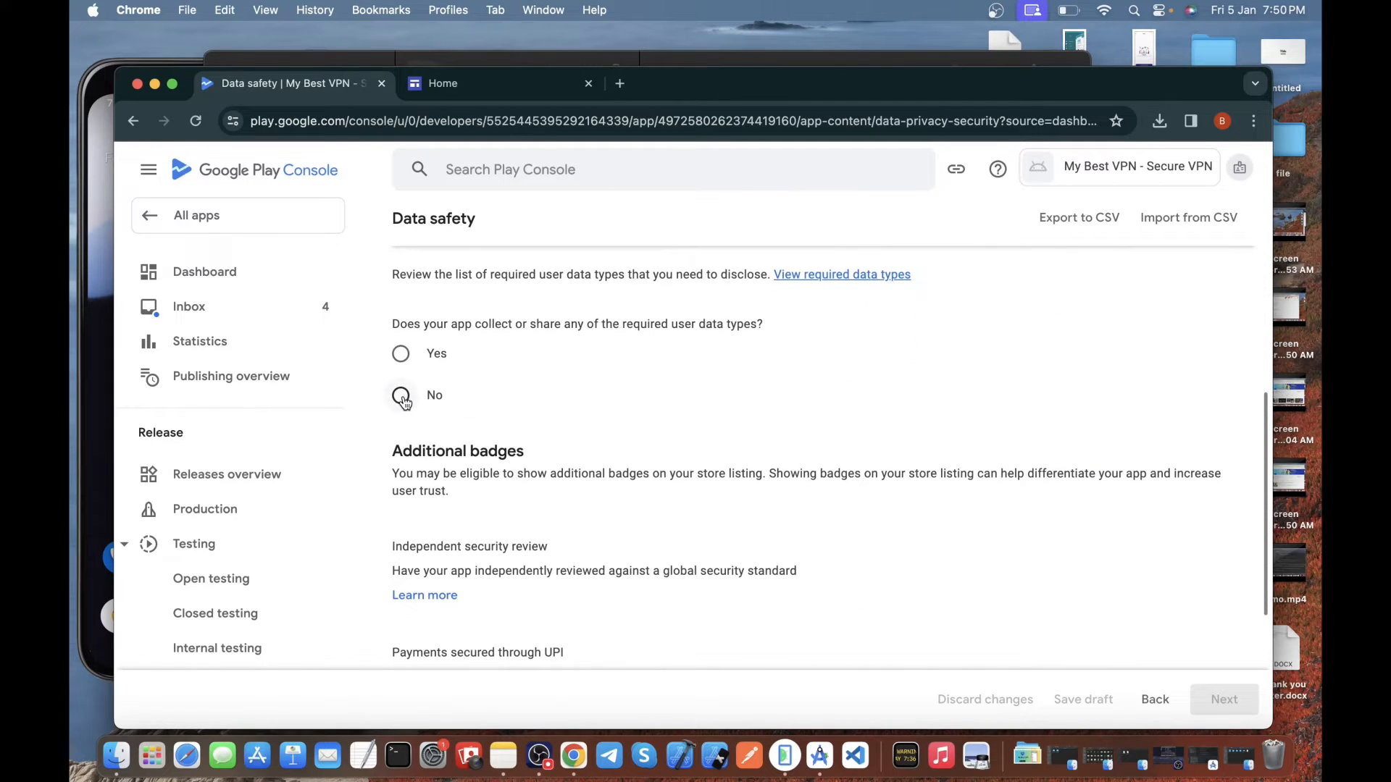
left_click(403, 398)
scroll(582, 482, "down", 3)
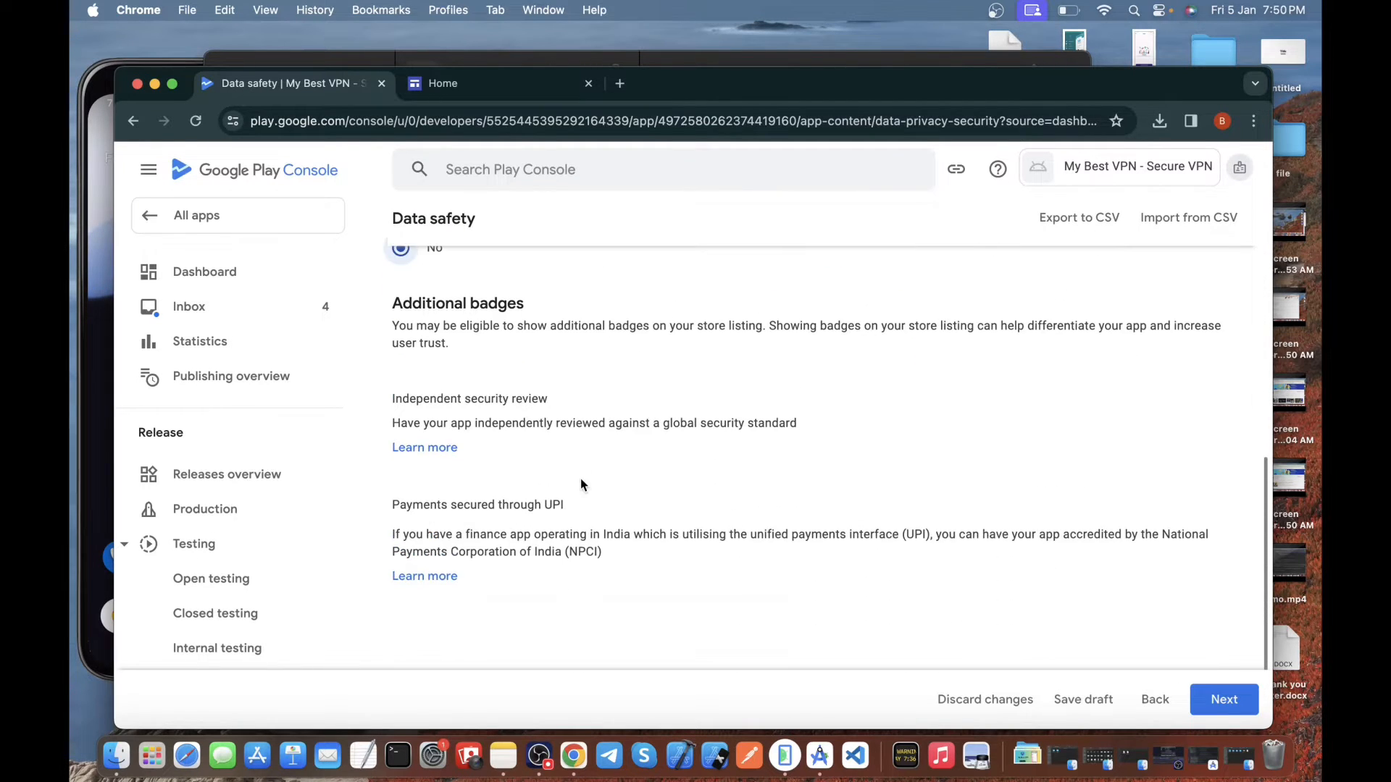
left_click(1214, 697)
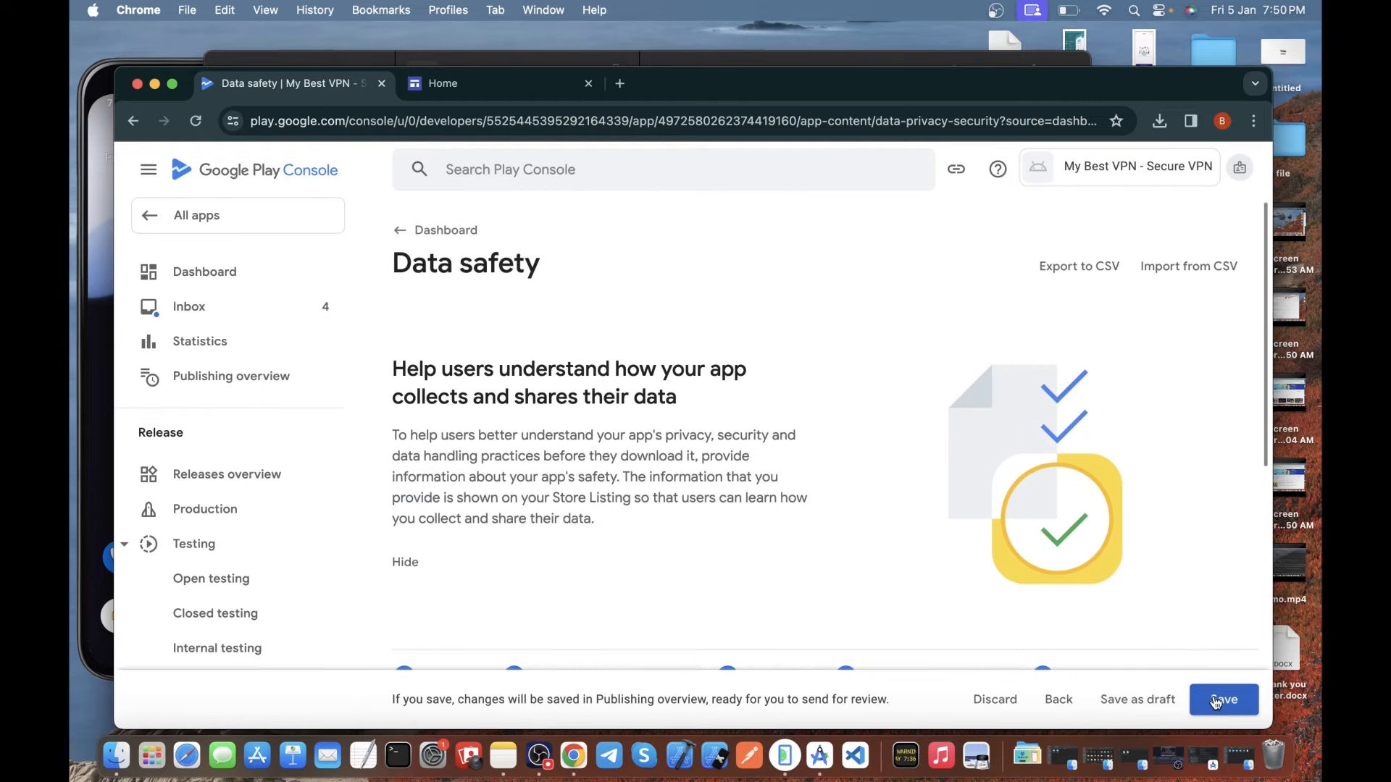
scroll(886, 546, "down", 7)
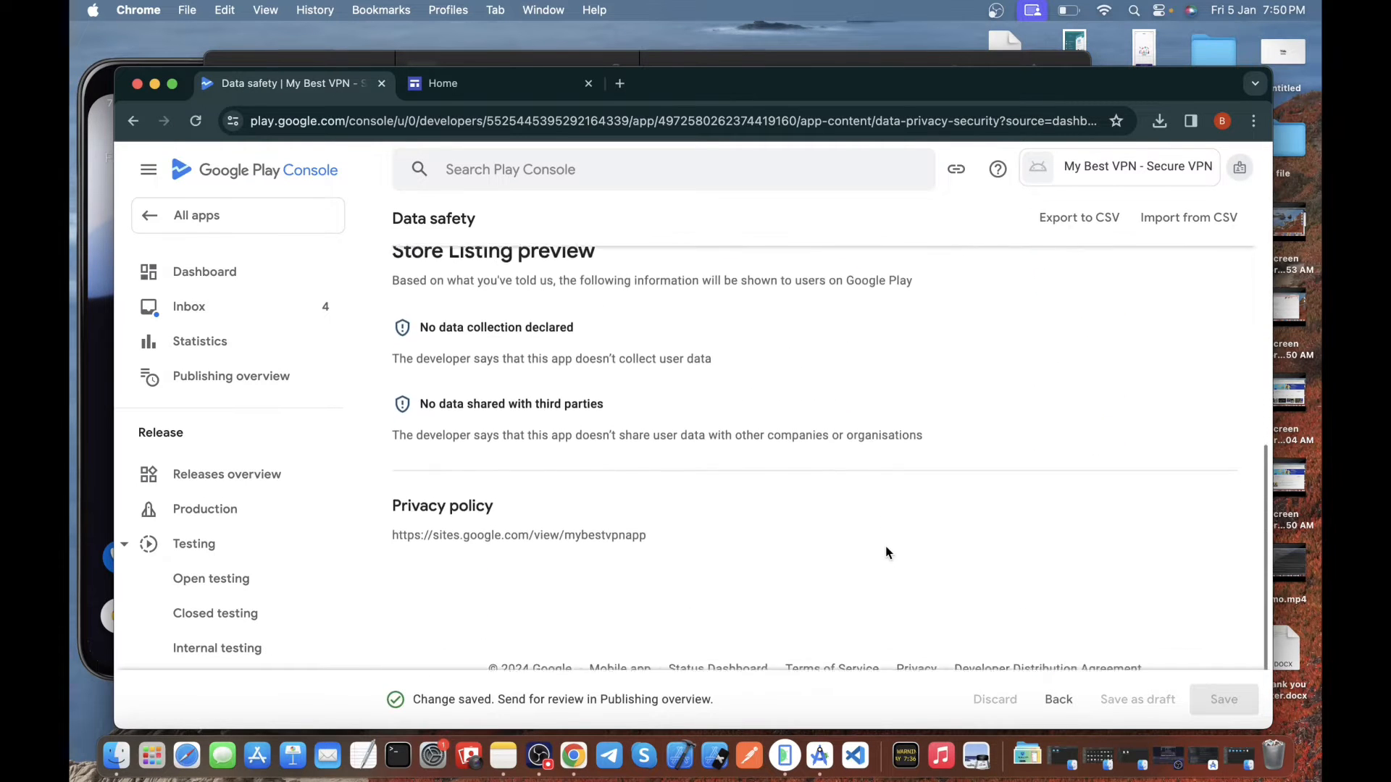
scroll(886, 545, "up", 5)
scroll(548, 382, "up", 3)
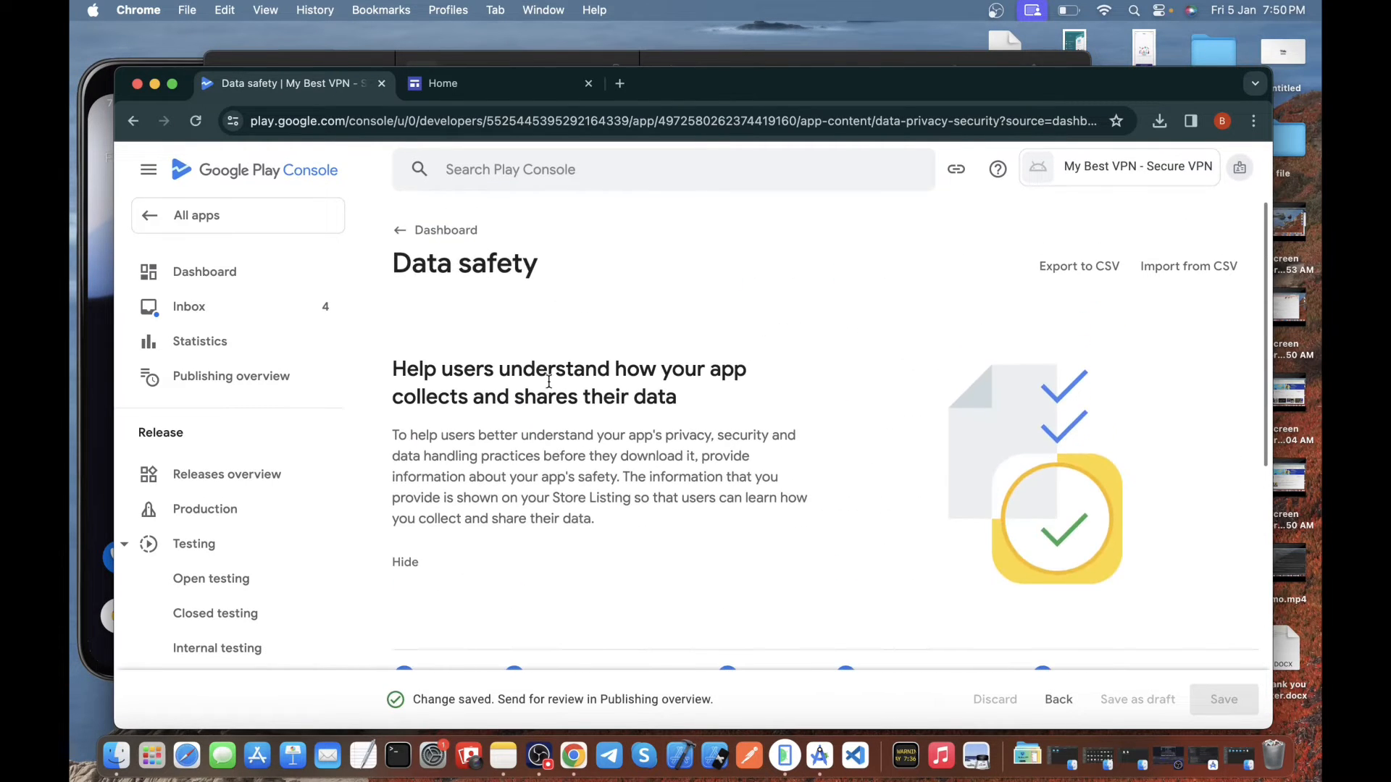
left_click(399, 231)
scroll(607, 458, "down", 10)
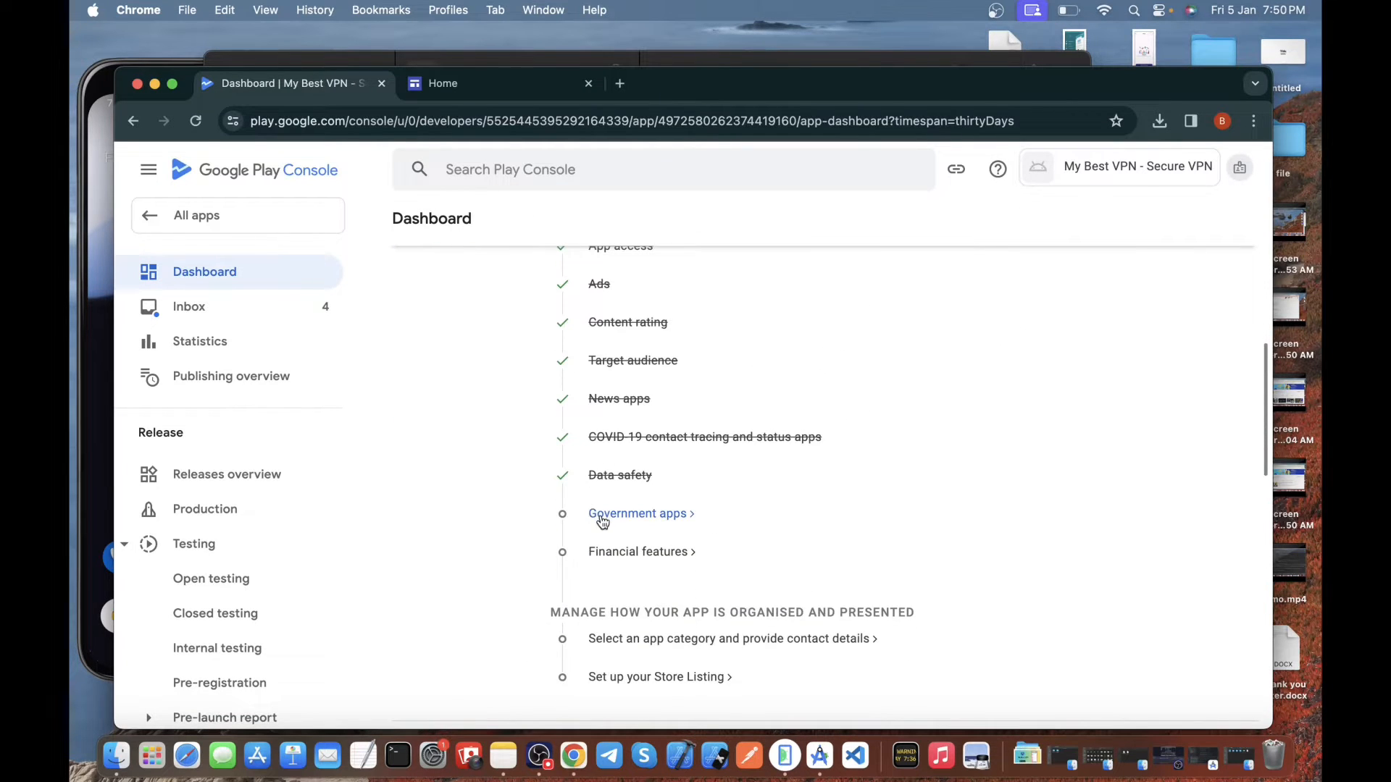
Declare in the Government apps task that the app is not developed for a government, save and return to the dashboard
left_click(602, 516)
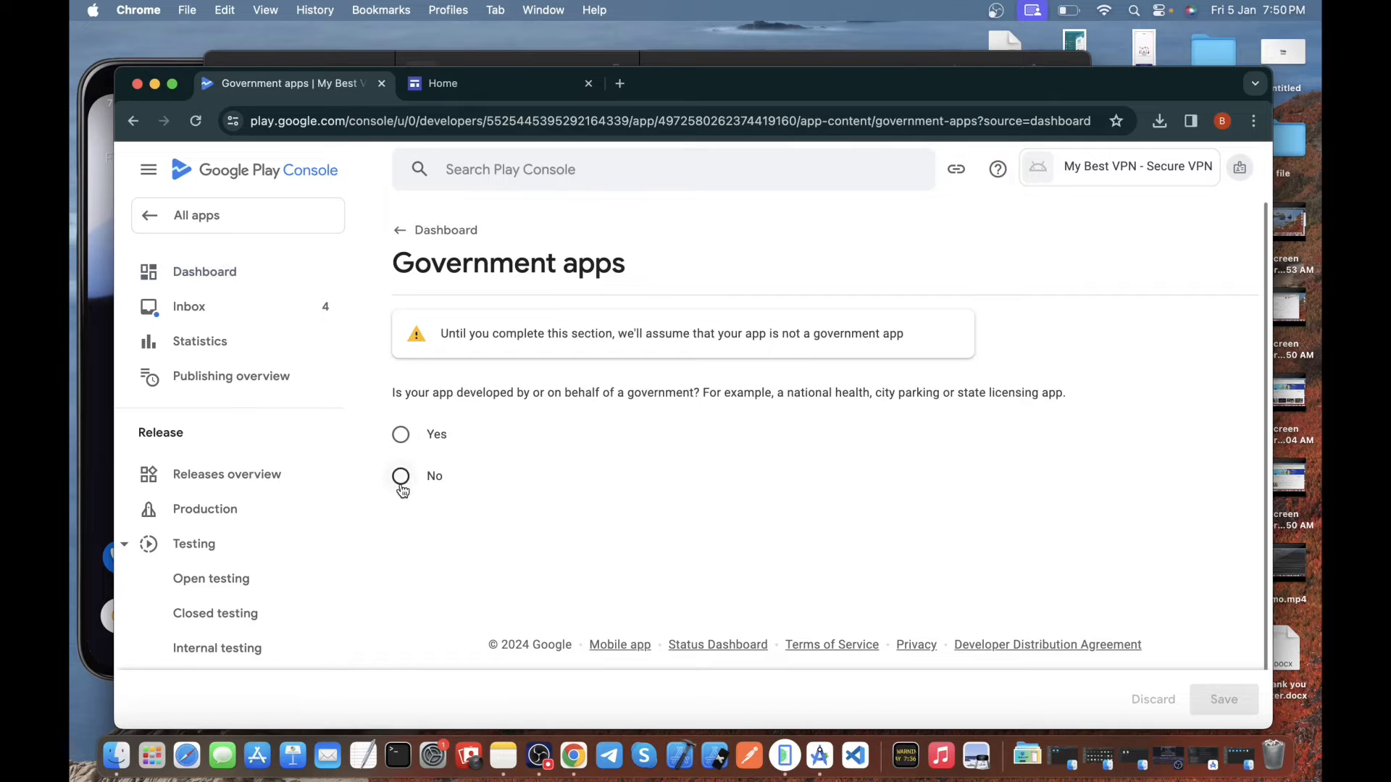
left_click(401, 478)
left_click(1224, 699)
left_click(400, 230)
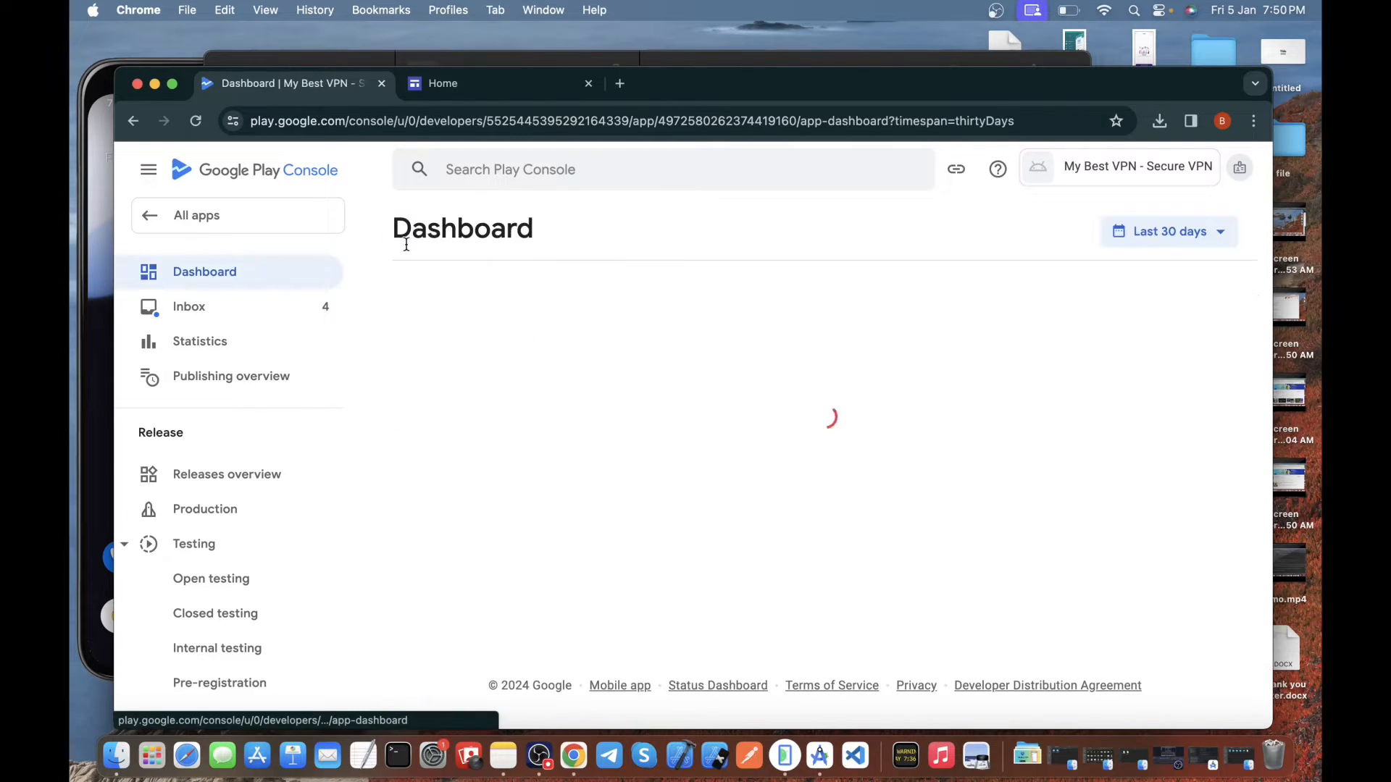
Declare in the Financial features task that the app doesn't provide any financial features, save through the Documentation stage and return to the dashboard
scroll(571, 516, "down", 4)
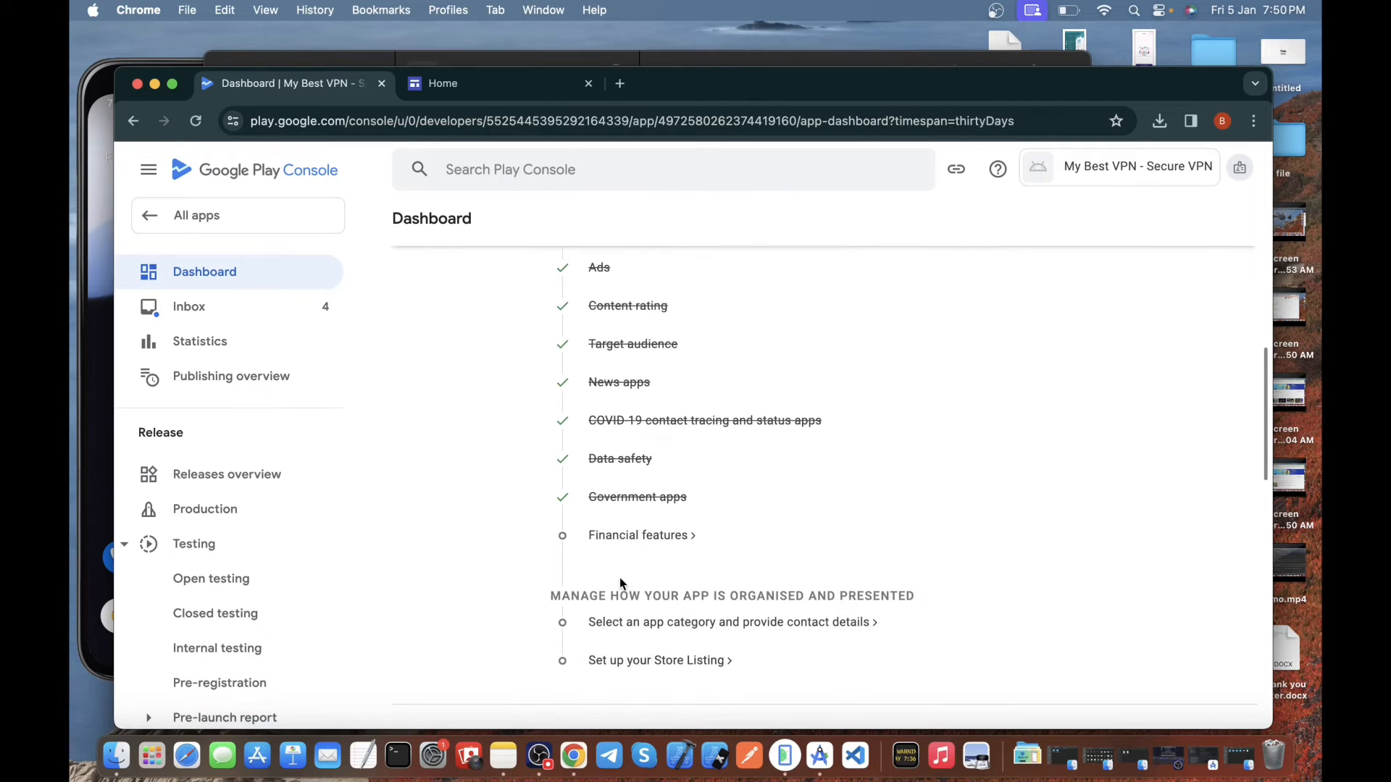
left_click(642, 537)
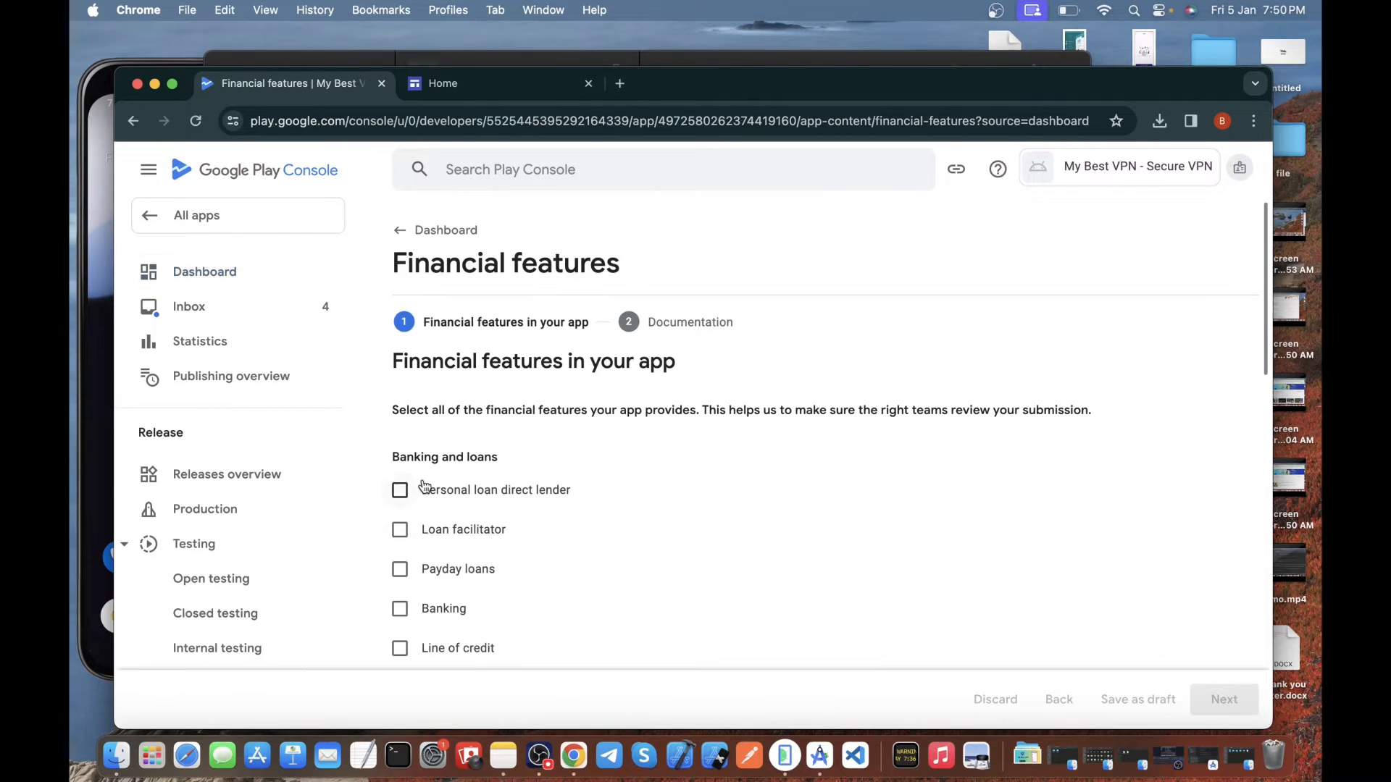
scroll(434, 507, "down", 2)
scroll(445, 518, "down", 10)
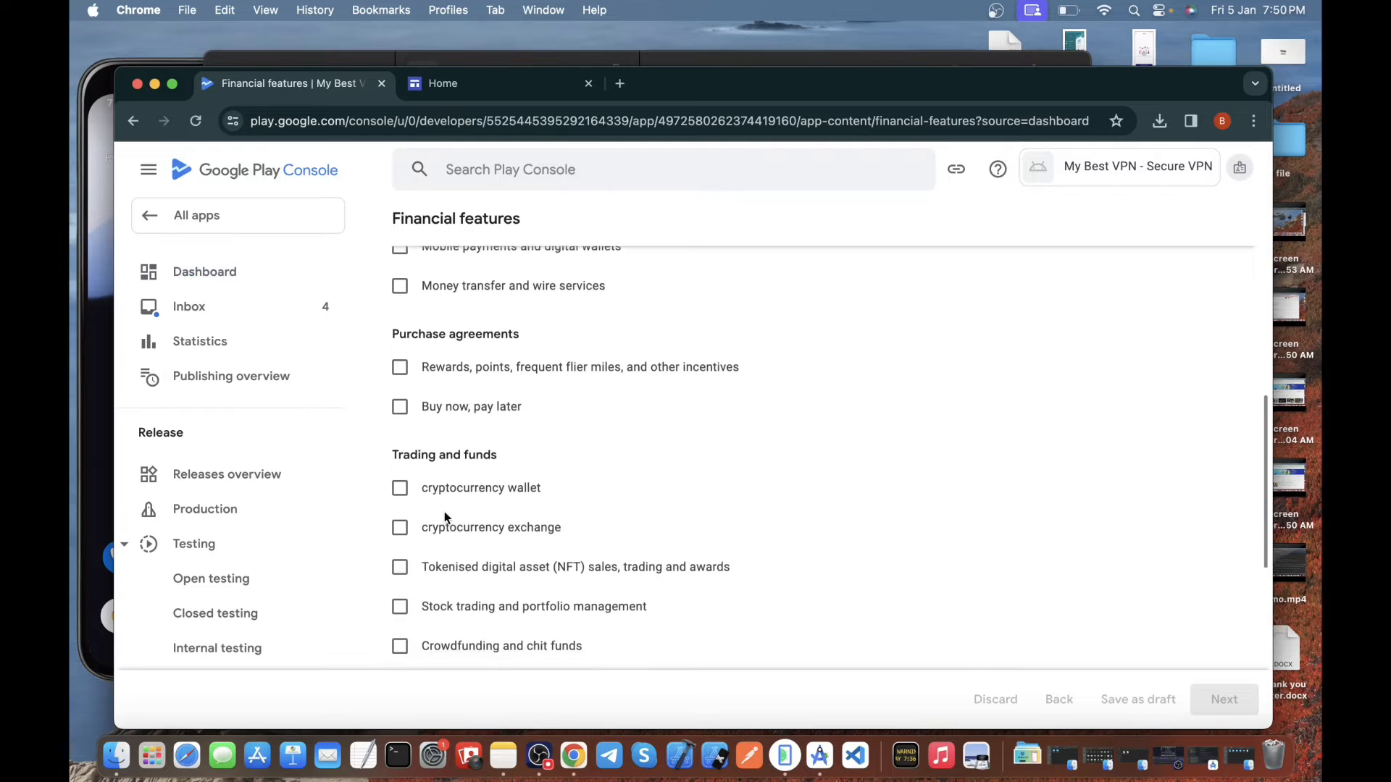
scroll(444, 511, "down", 3)
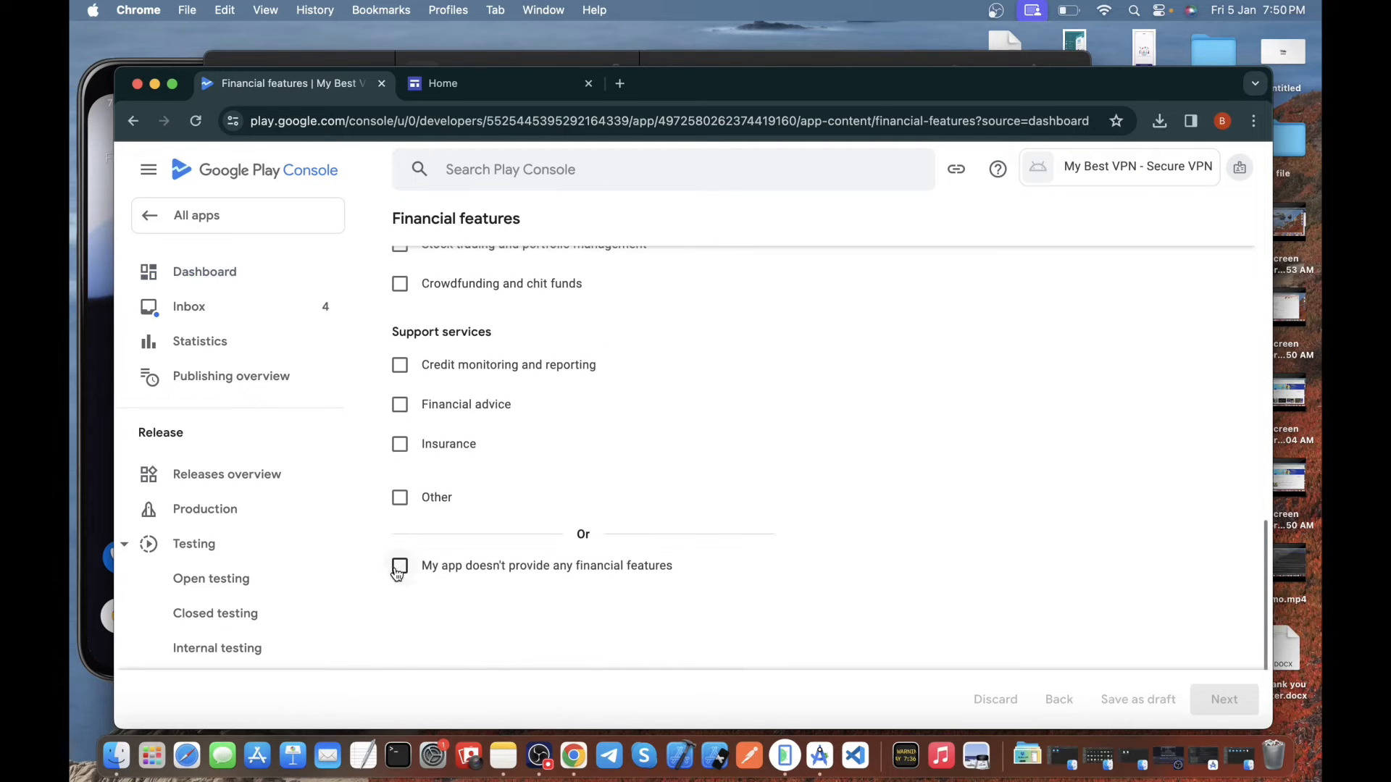
left_click(399, 567)
left_click(1222, 704)
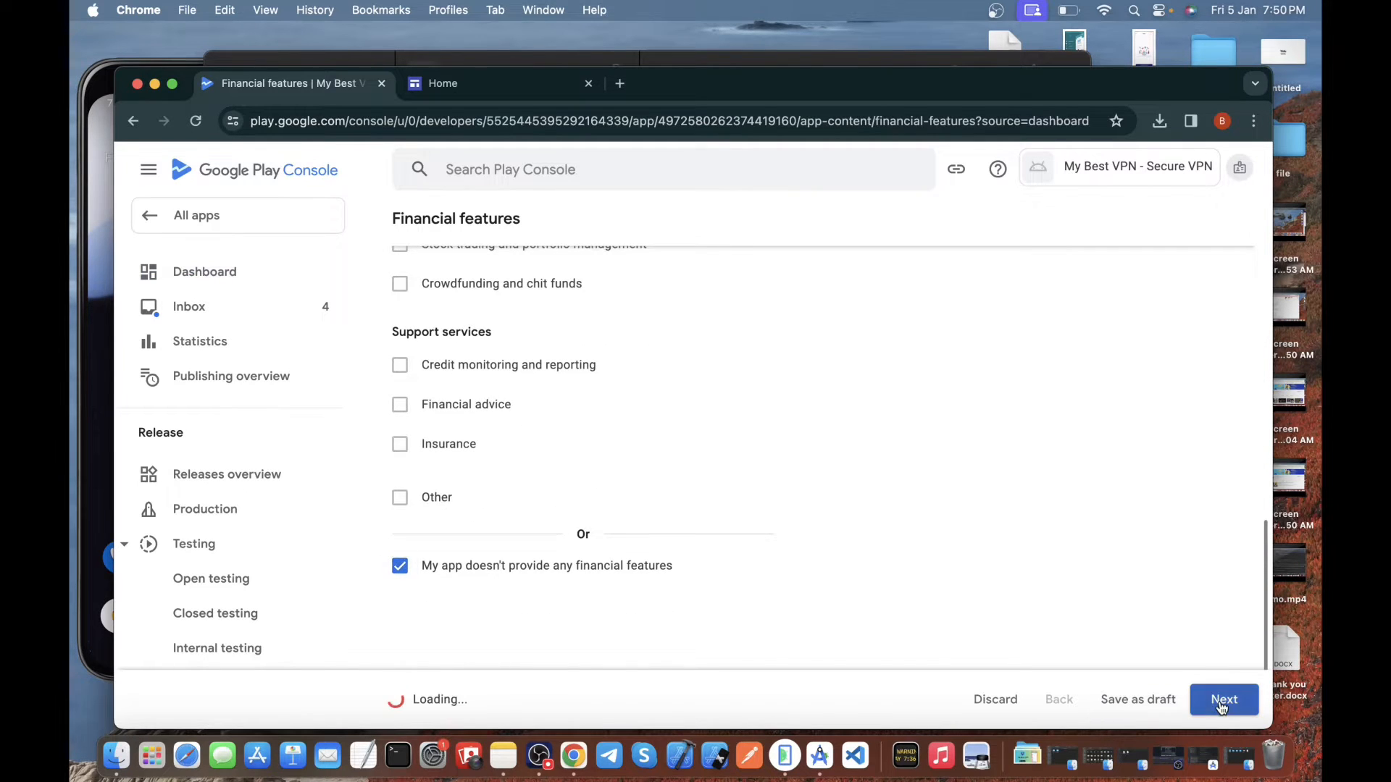
left_click(1220, 704)
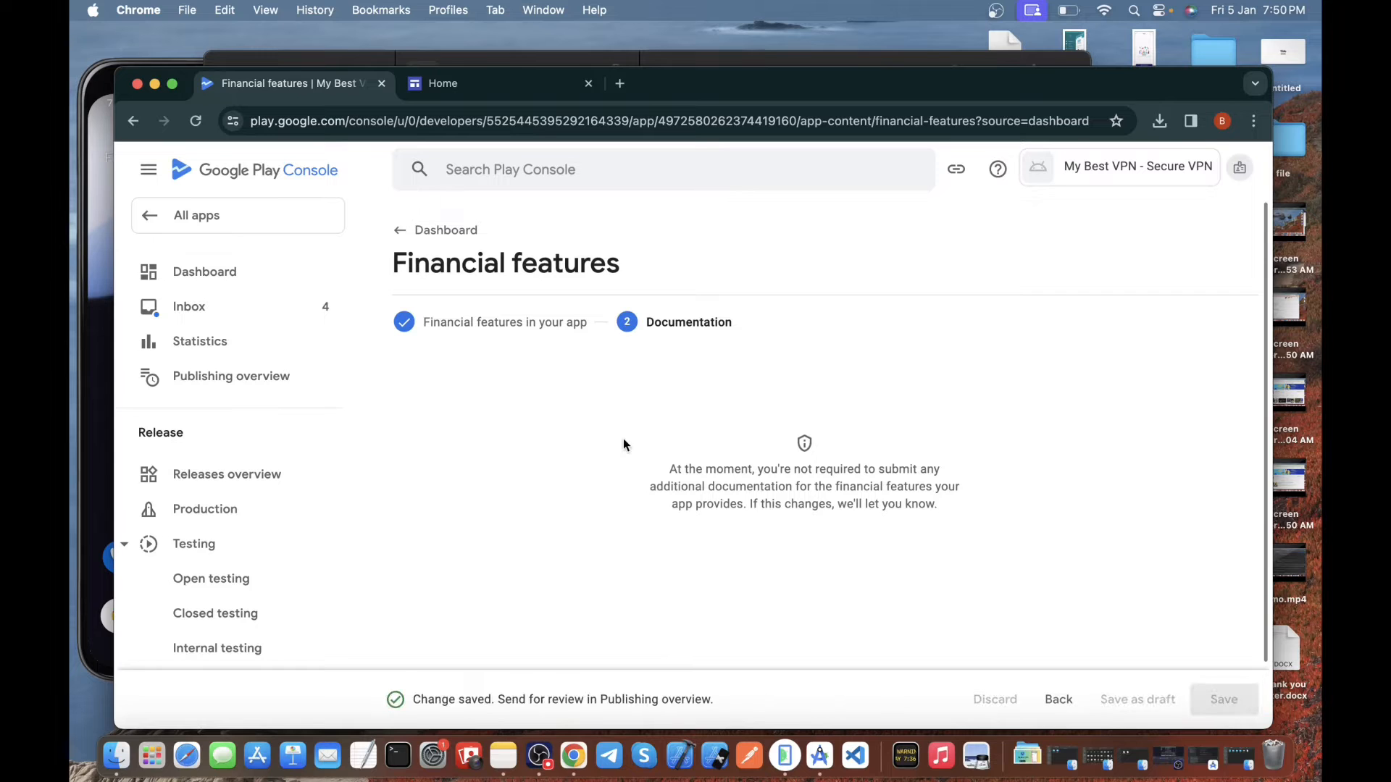
left_click(435, 230)
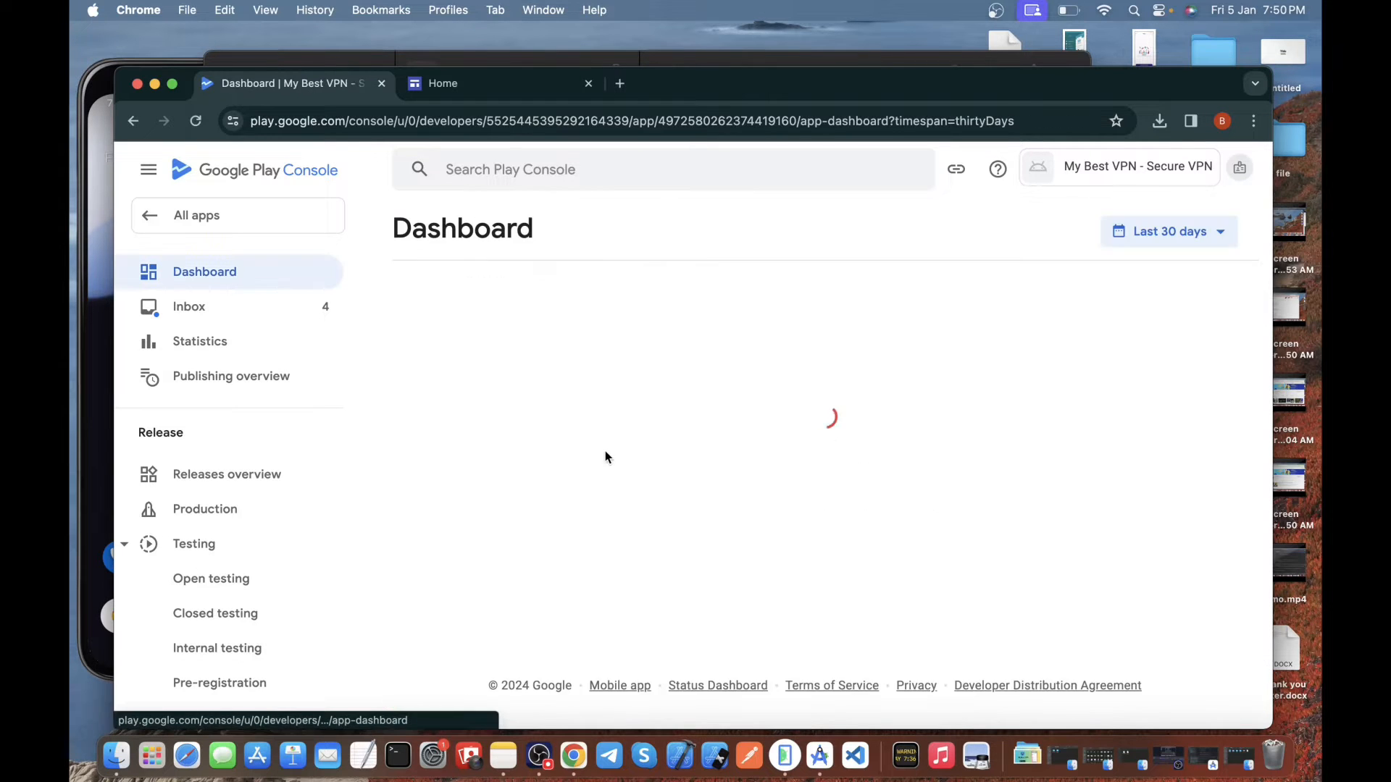
Open the setup task for selecting an app category and providing contact details
scroll(606, 457, "down", 10)
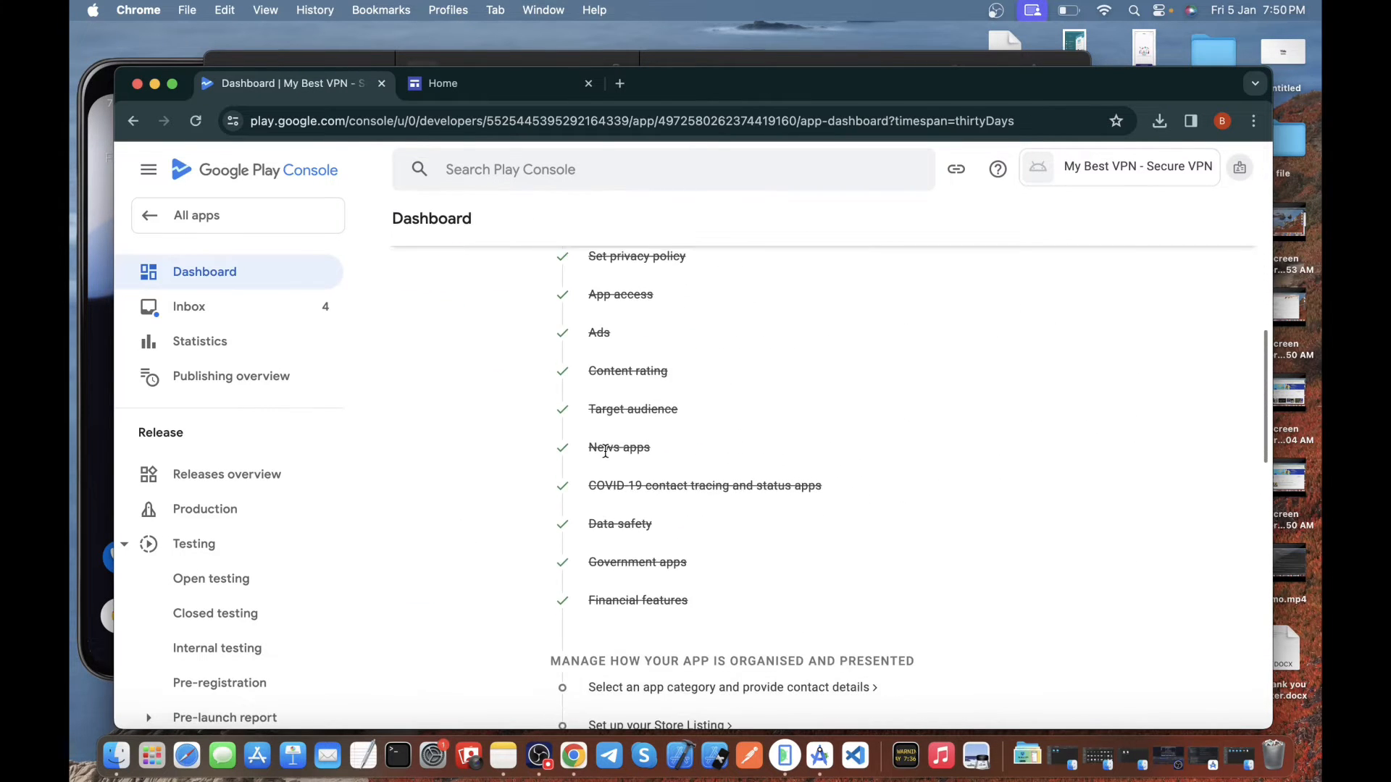
scroll(640, 655, "down", 3)
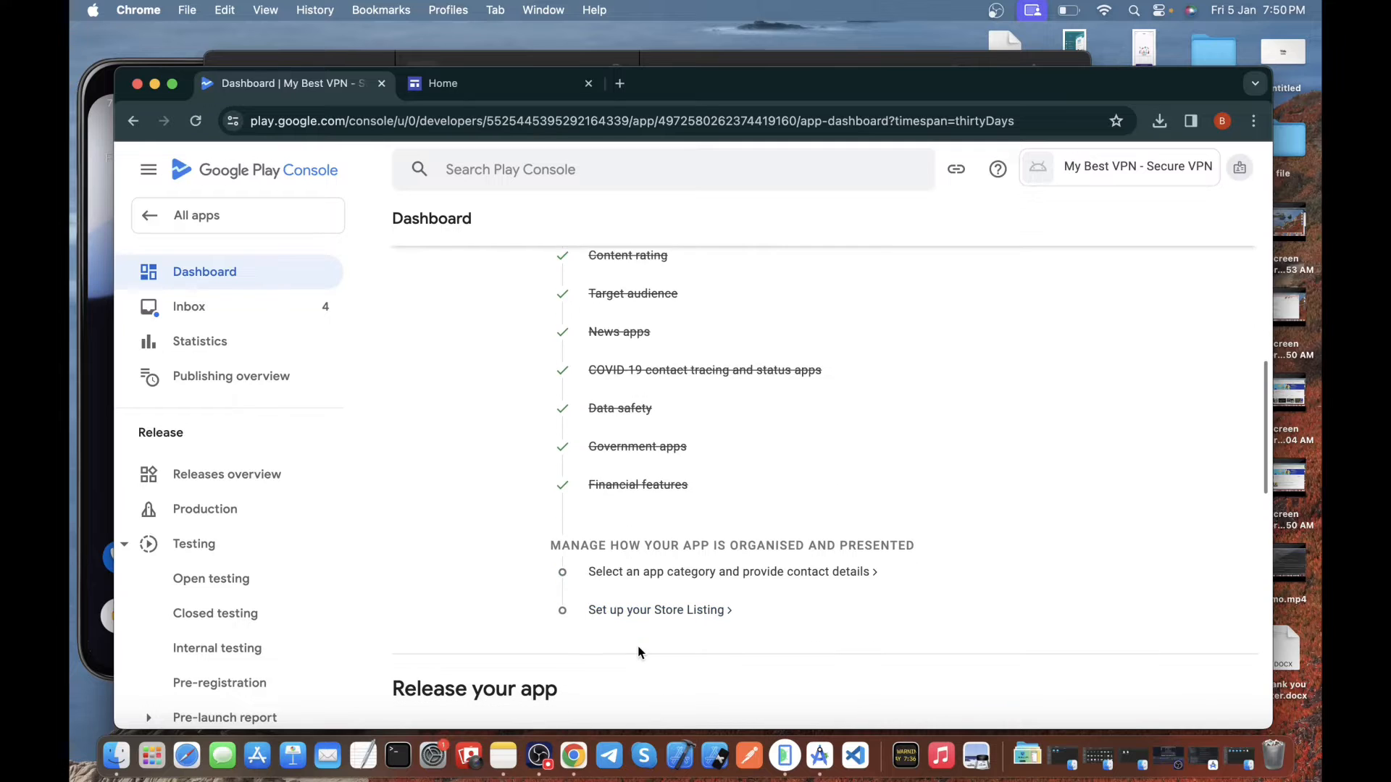
left_click(661, 572)
scroll(674, 550, "down", 2)
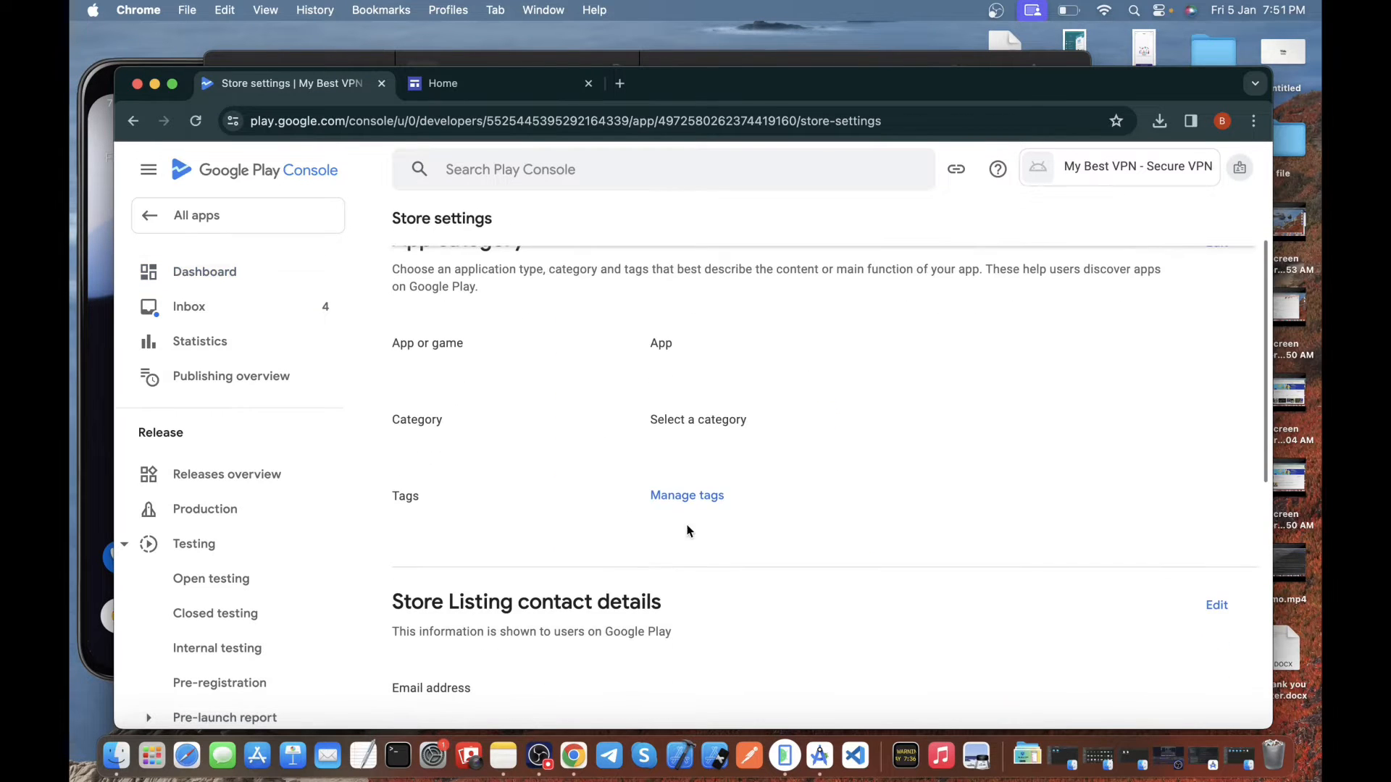
scroll(812, 449, "up", 2)
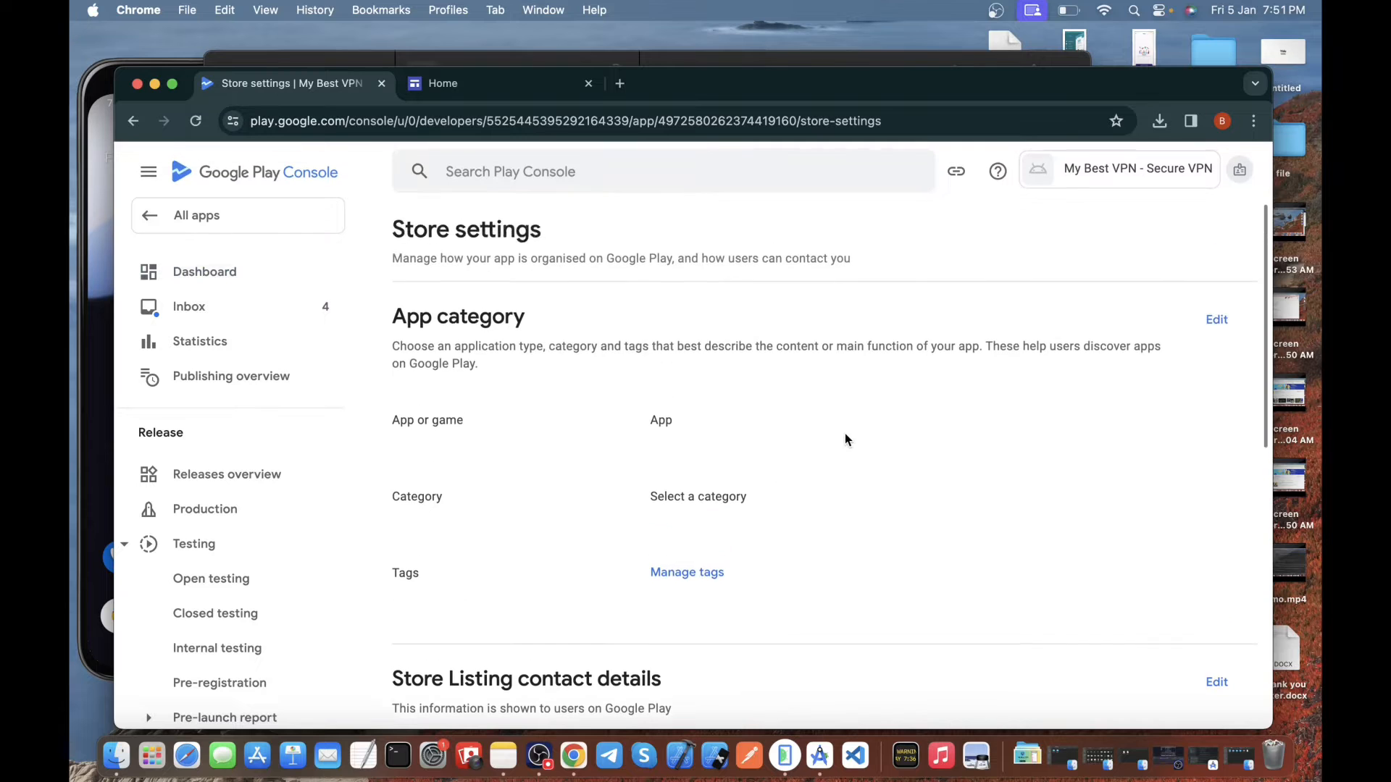
Set the app category to Tools, save the change and close the App category form
left_click(1216, 330)
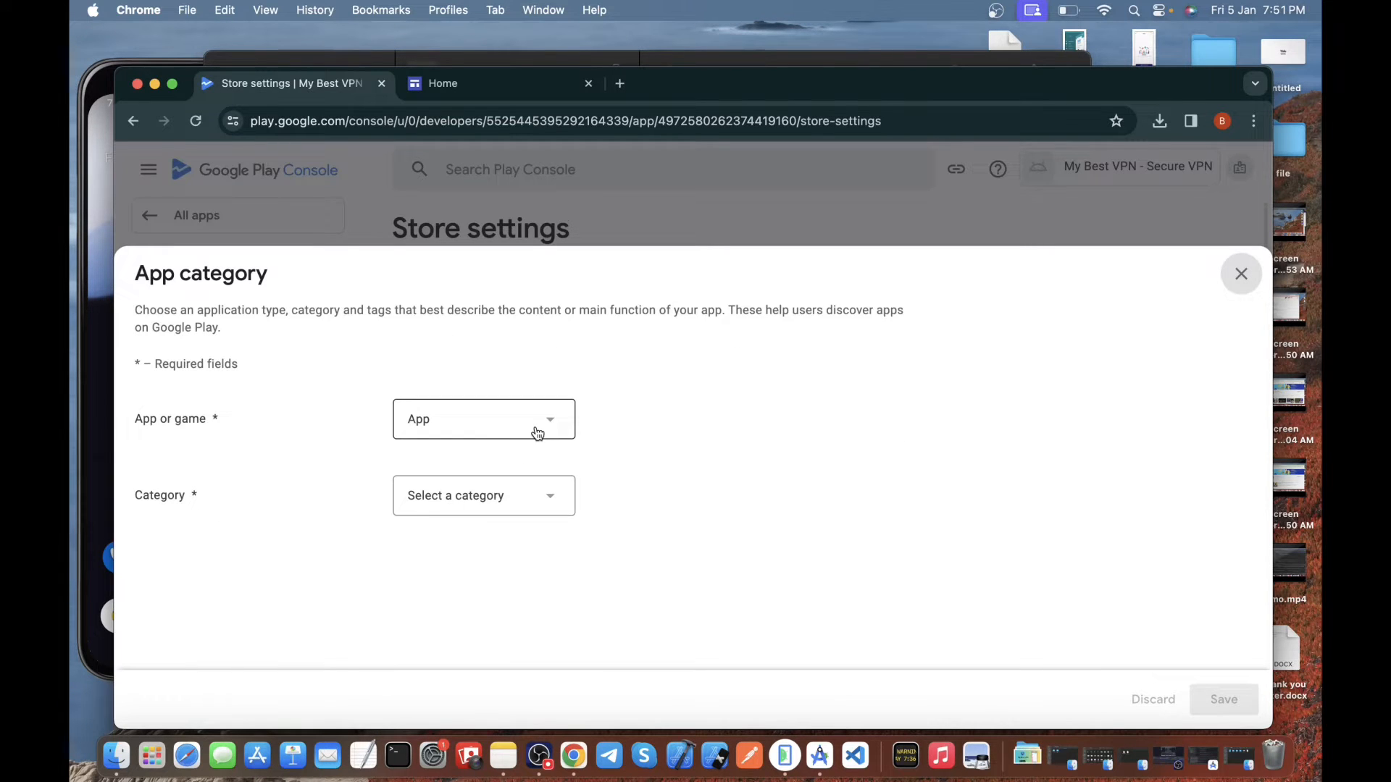
left_click(534, 495)
scroll(507, 404, "down", 2)
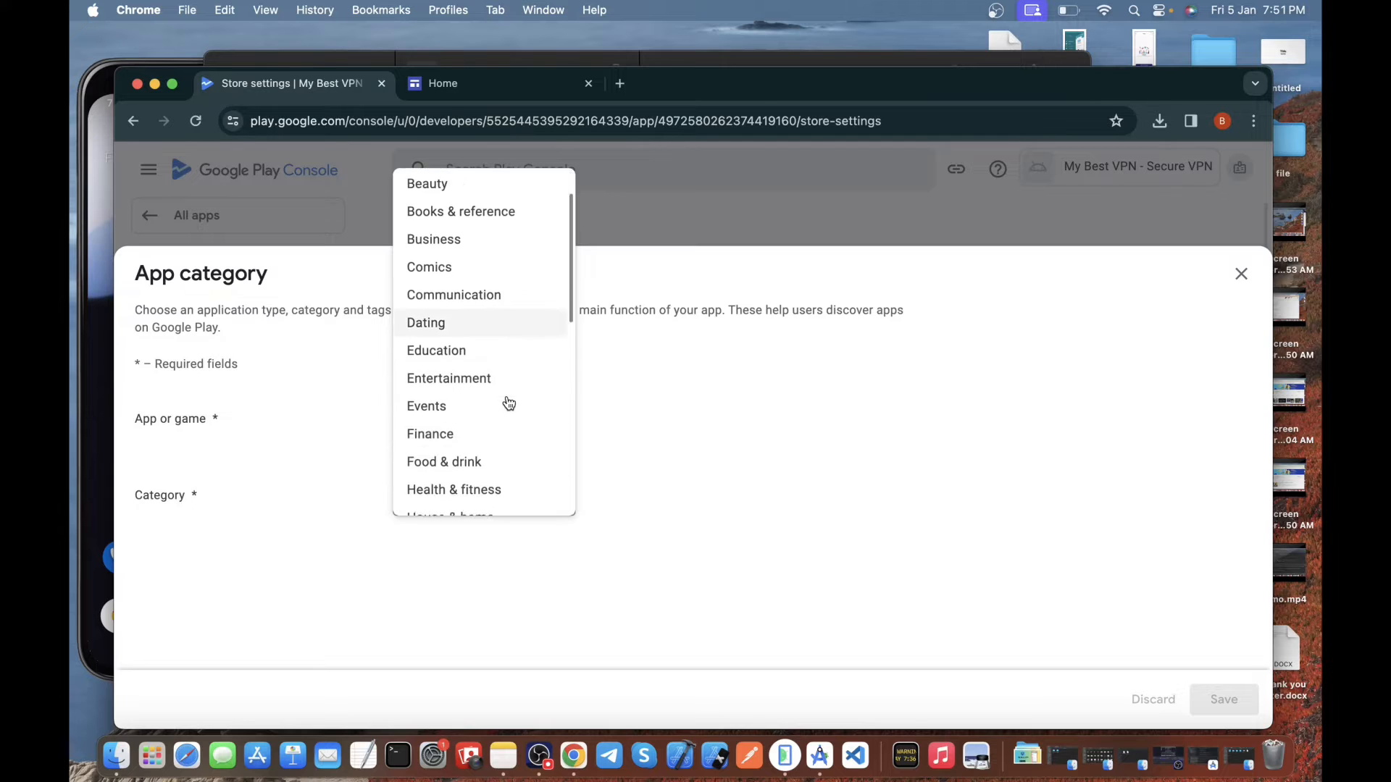
scroll(509, 404, "down", 5)
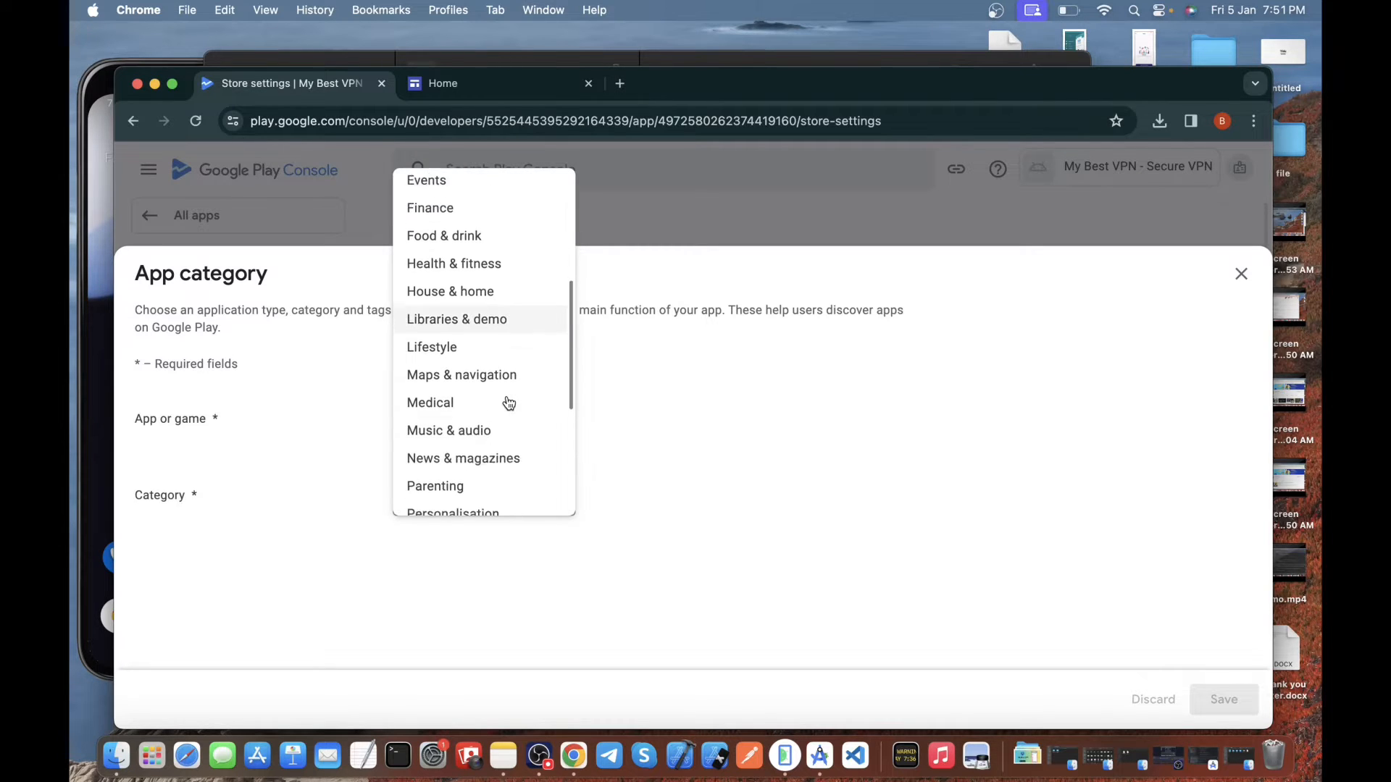
scroll(509, 403, "down", 5)
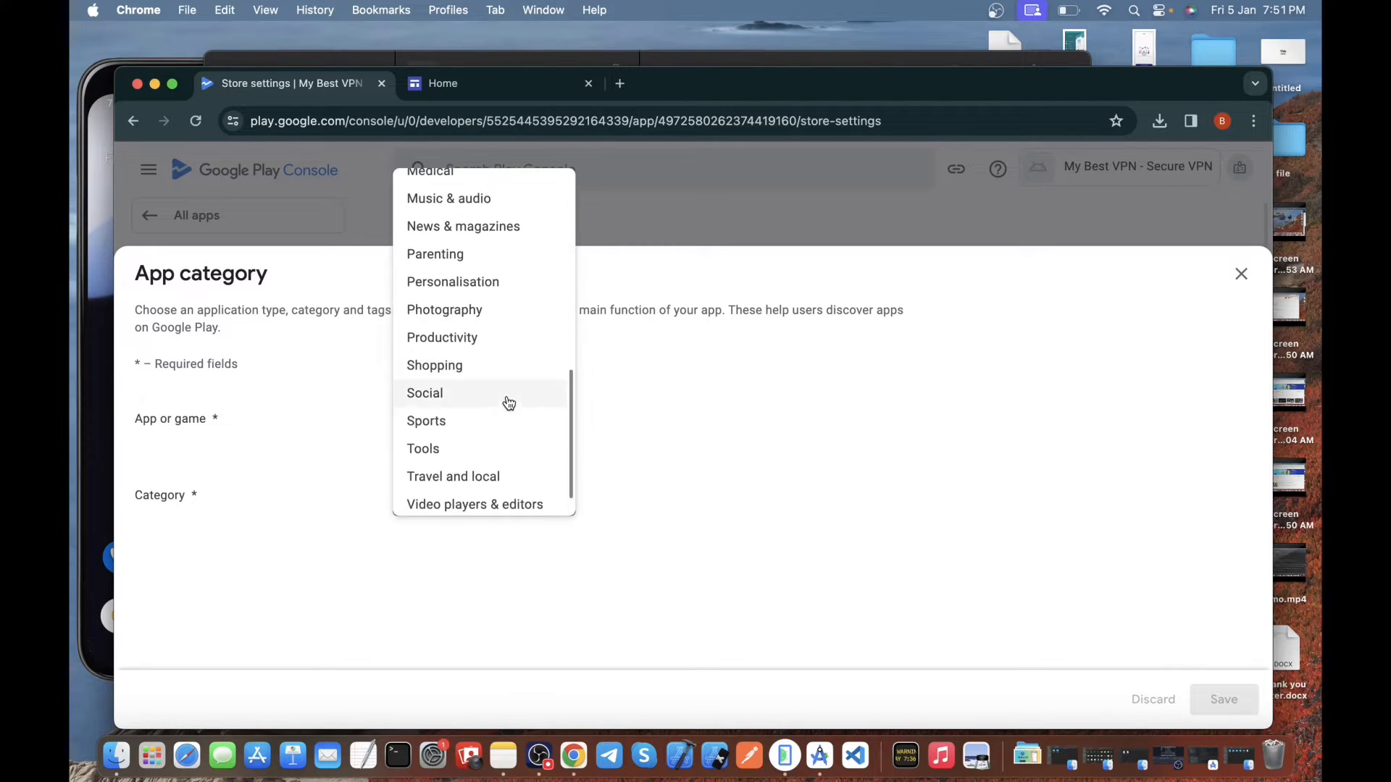
left_click(445, 450)
left_click(1211, 697)
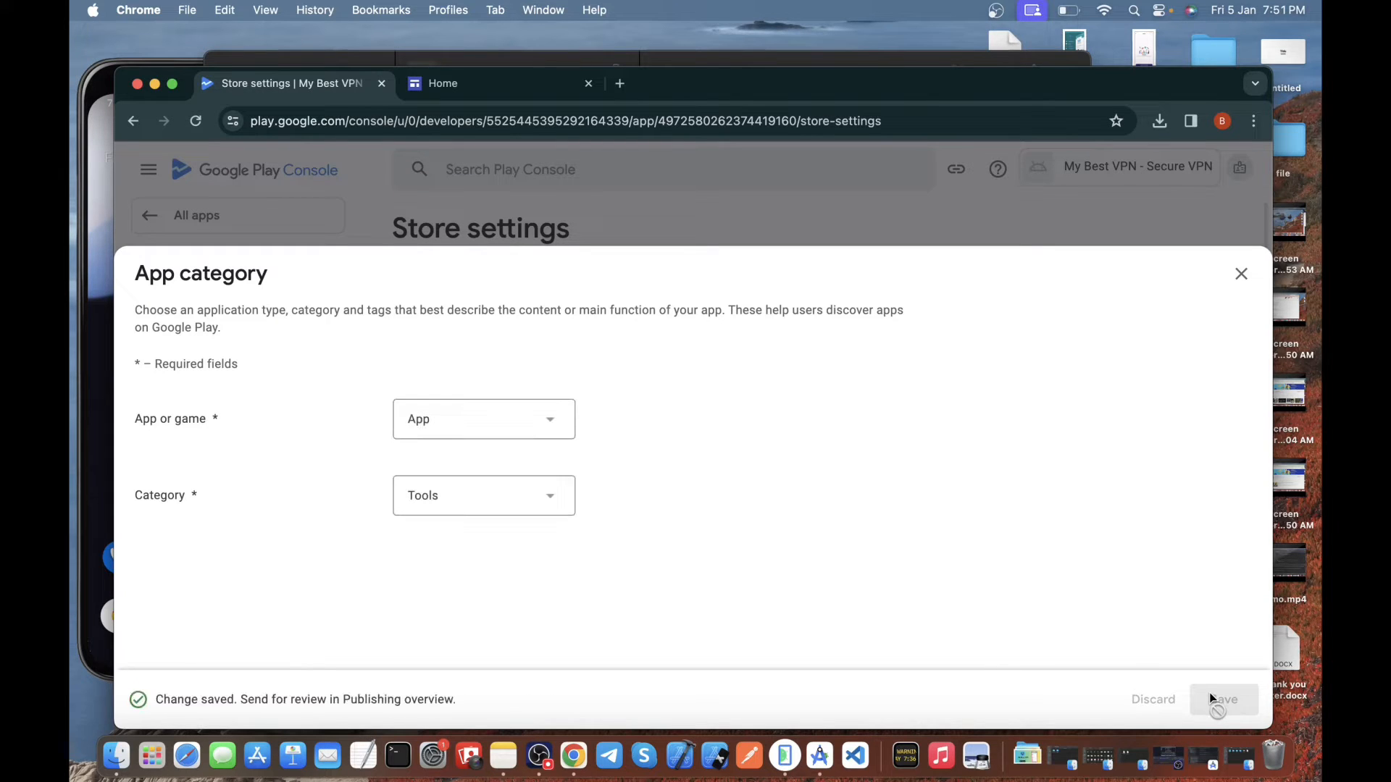
left_click(1242, 274)
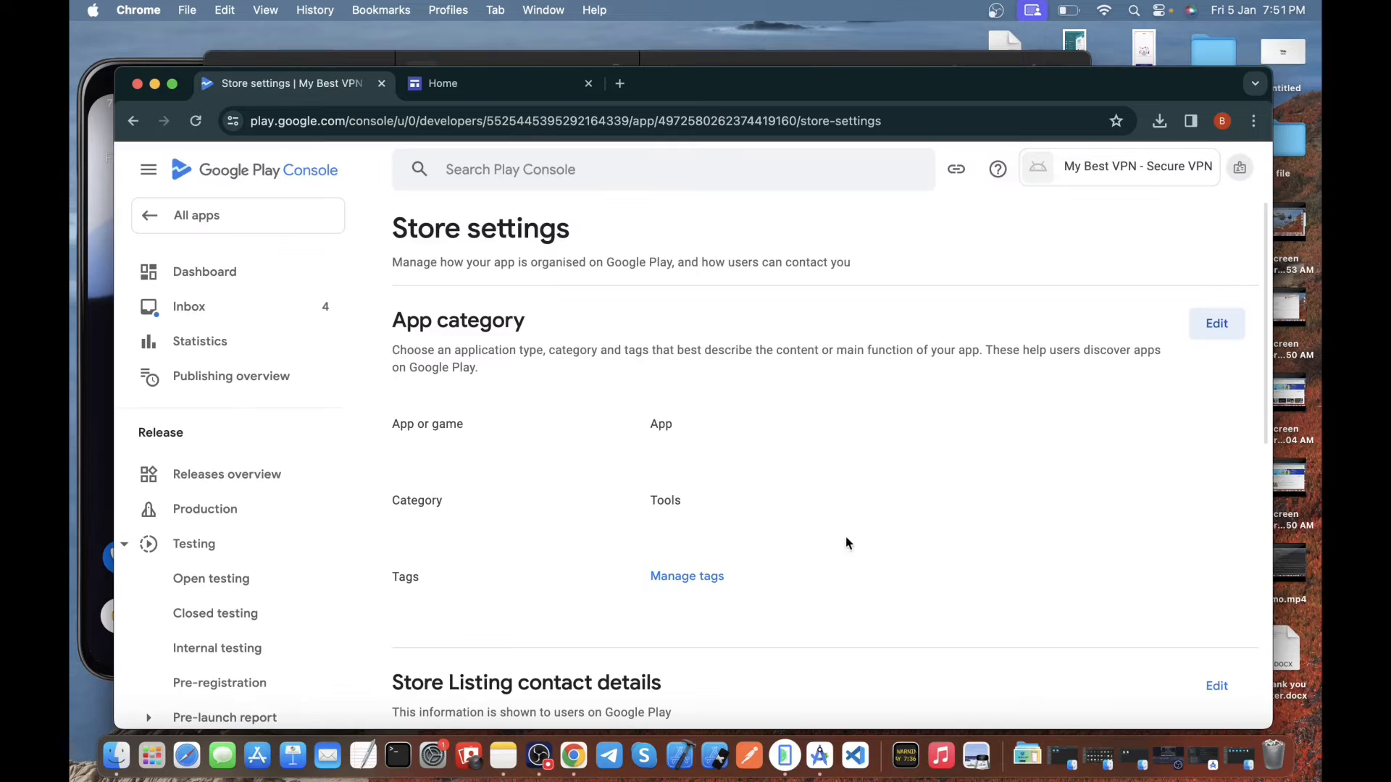
Search the available tags for "tool" and apply the Tools tag to the app
left_click(697, 575)
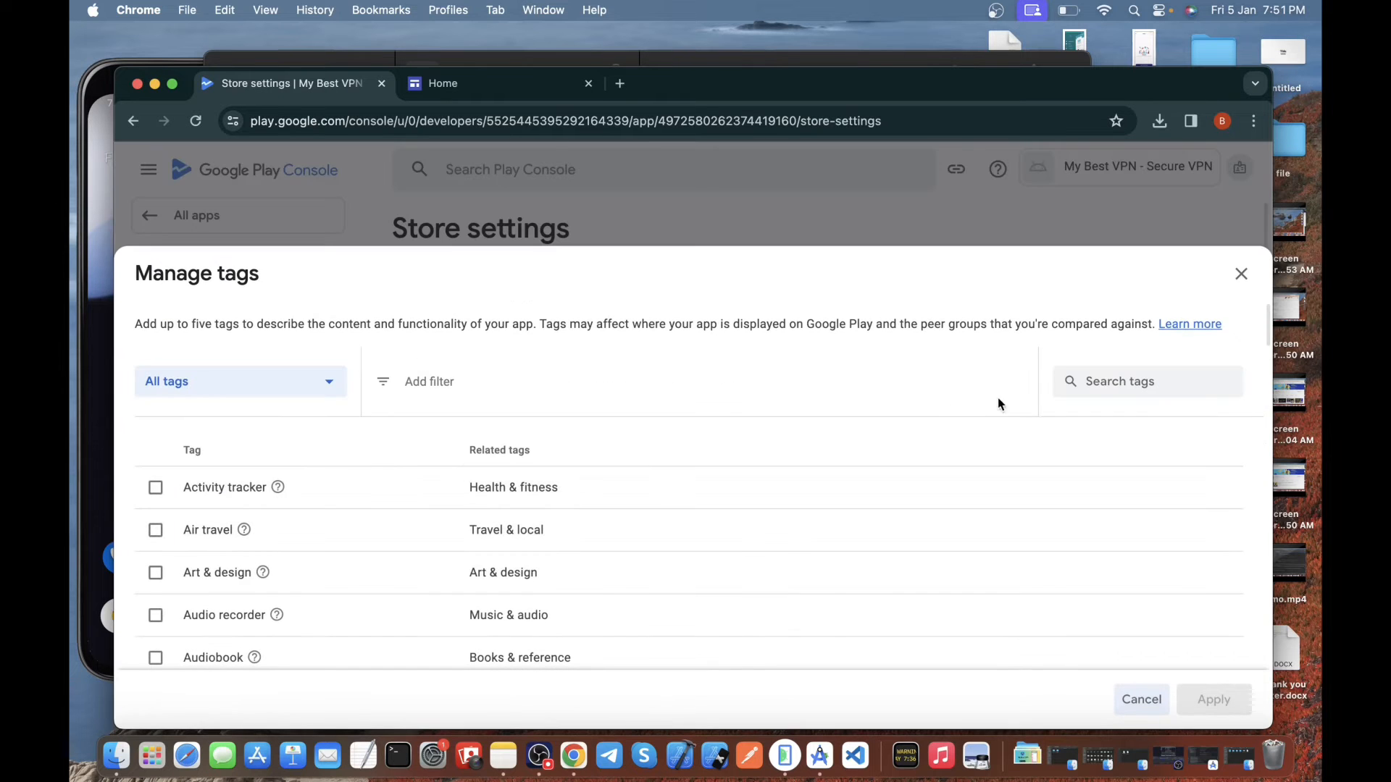
left_click(1101, 377)
type("tool")
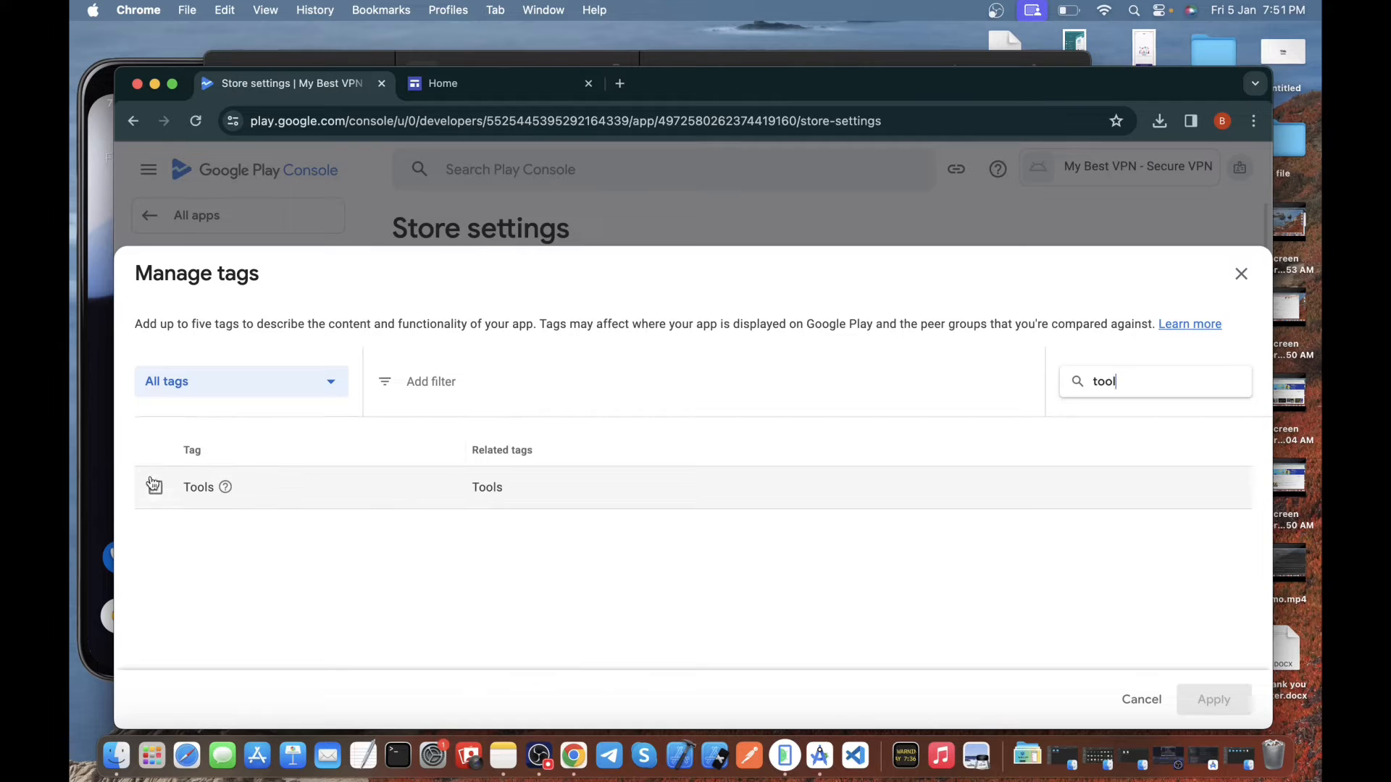
left_click(152, 485)
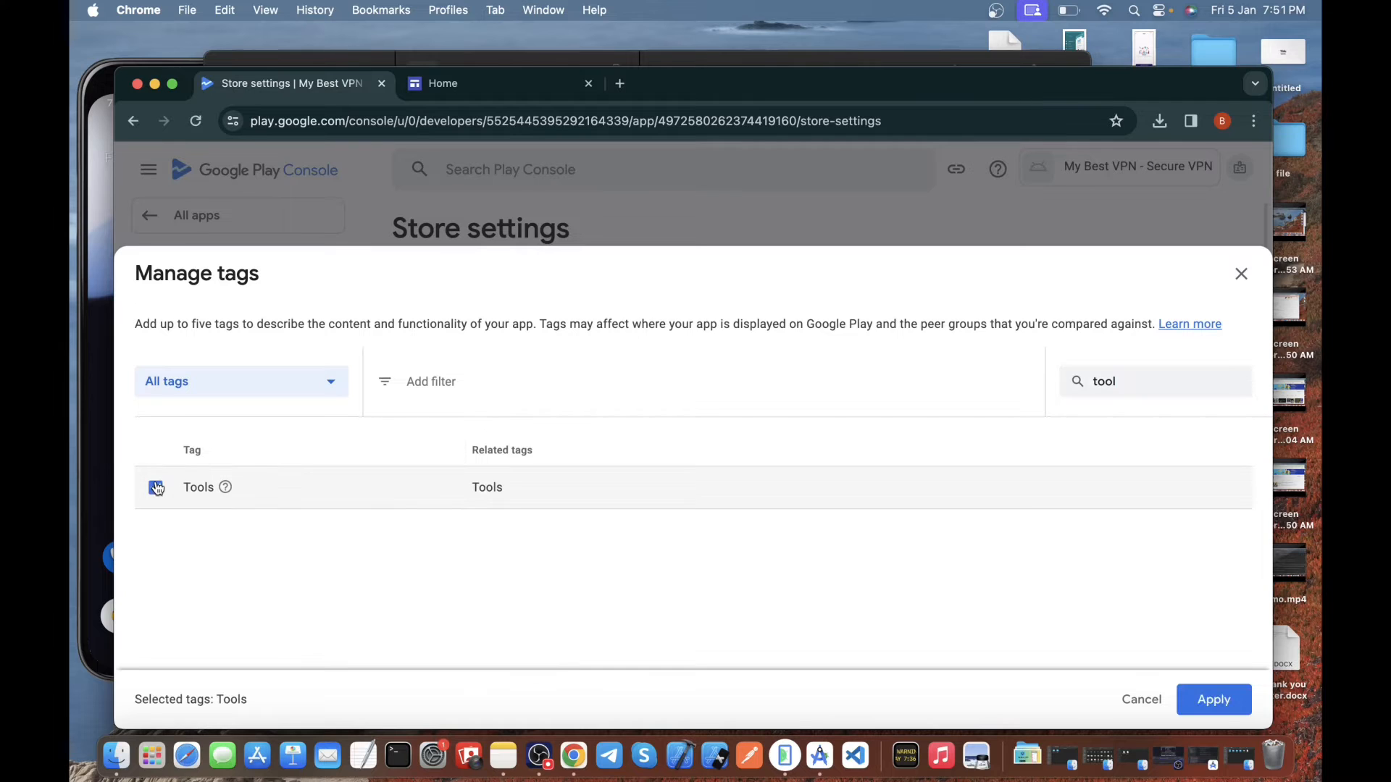
left_click(1200, 701)
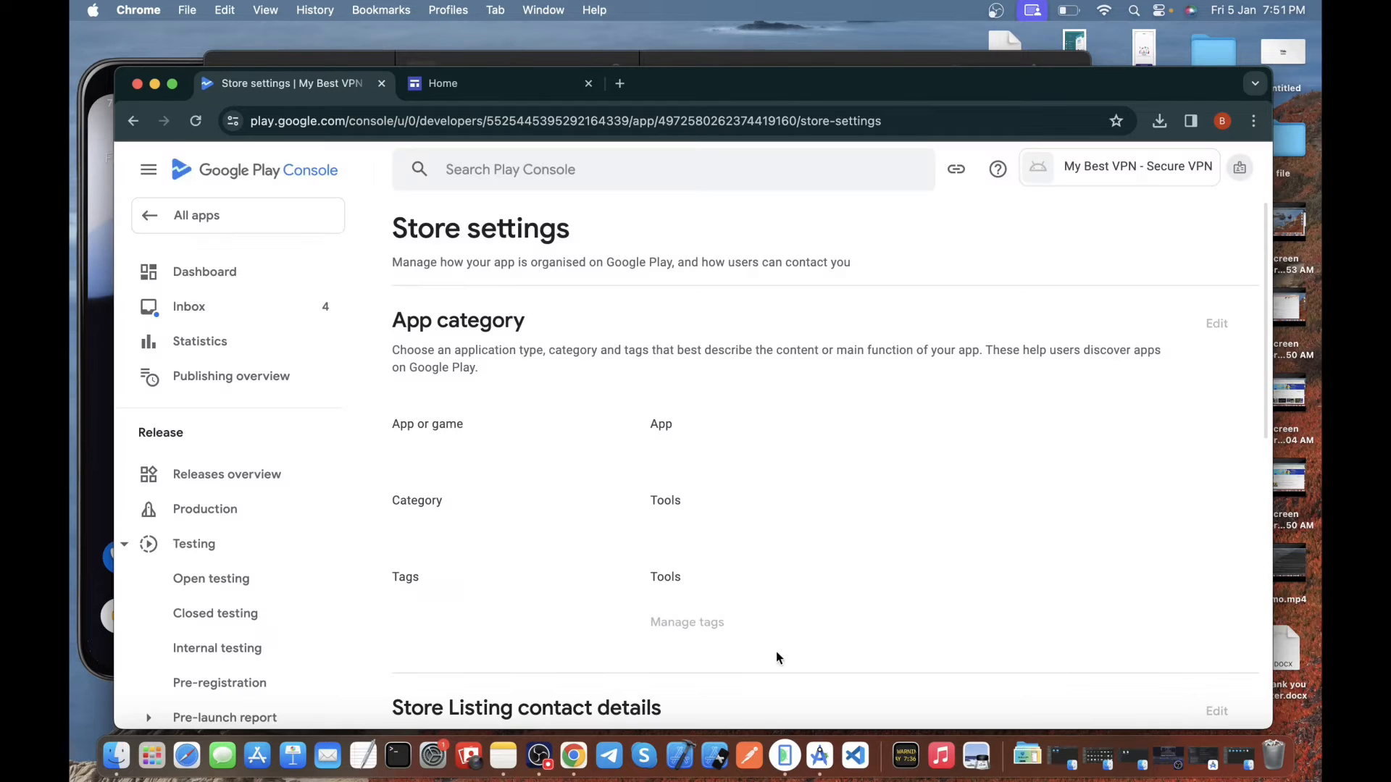
Enter the contact email address in the Store Listing contact details, save and close the form
scroll(679, 584, "down", 6)
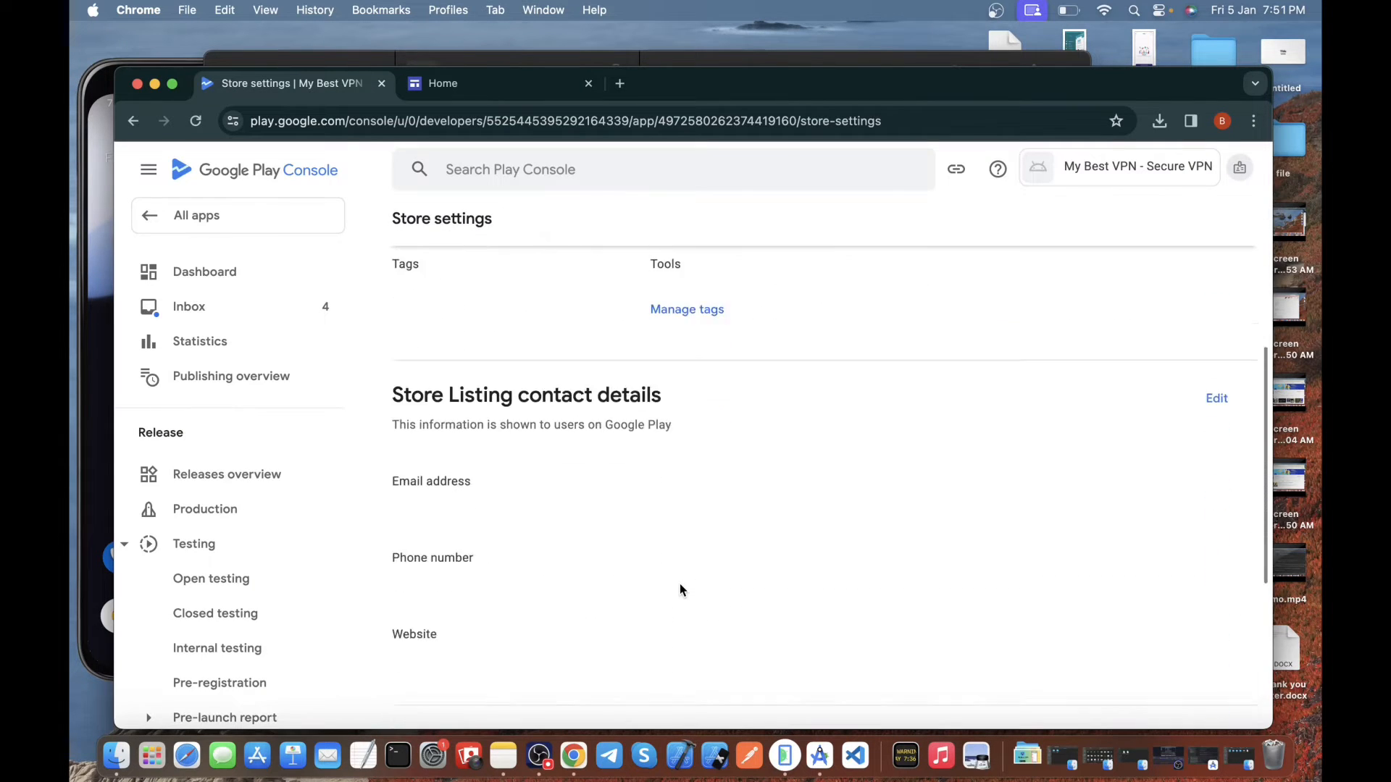
left_click(1222, 294)
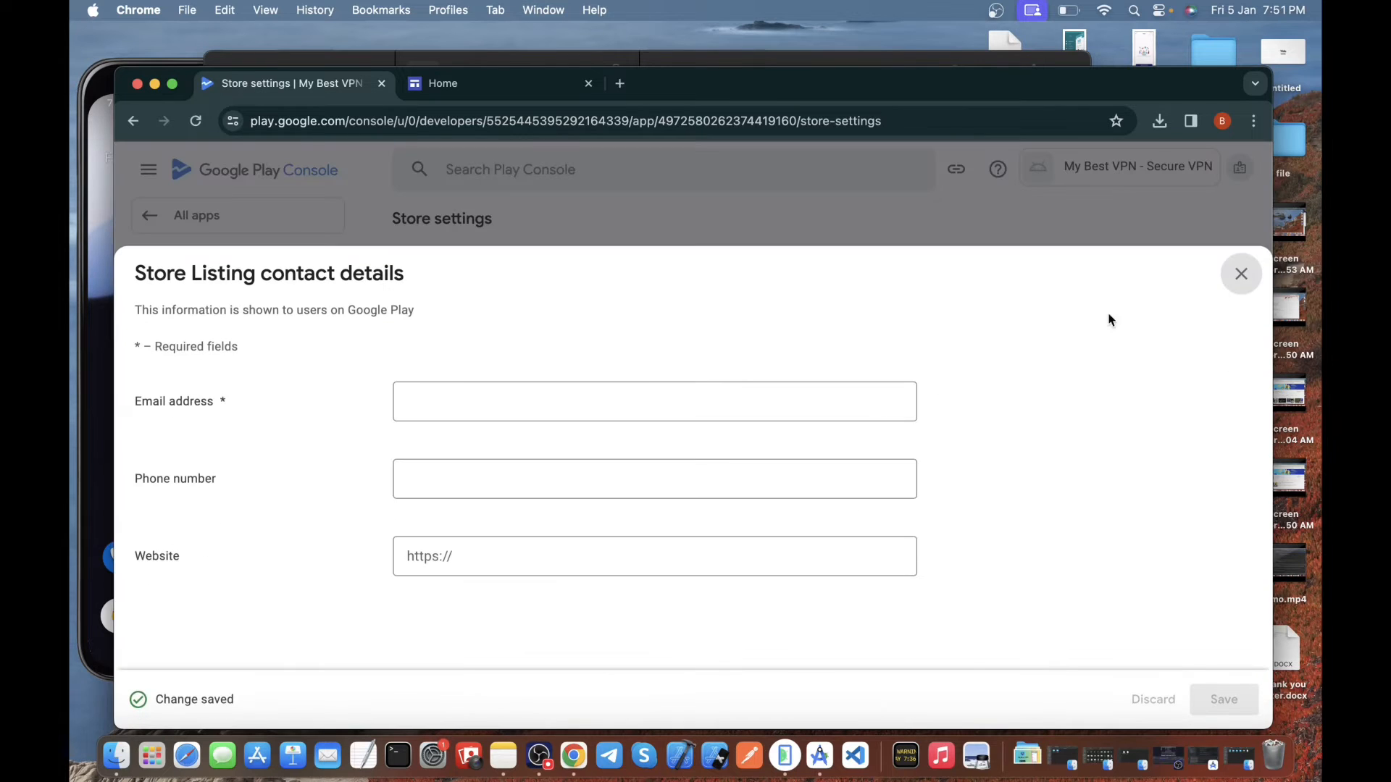
left_click(633, 404)
key("super+v")
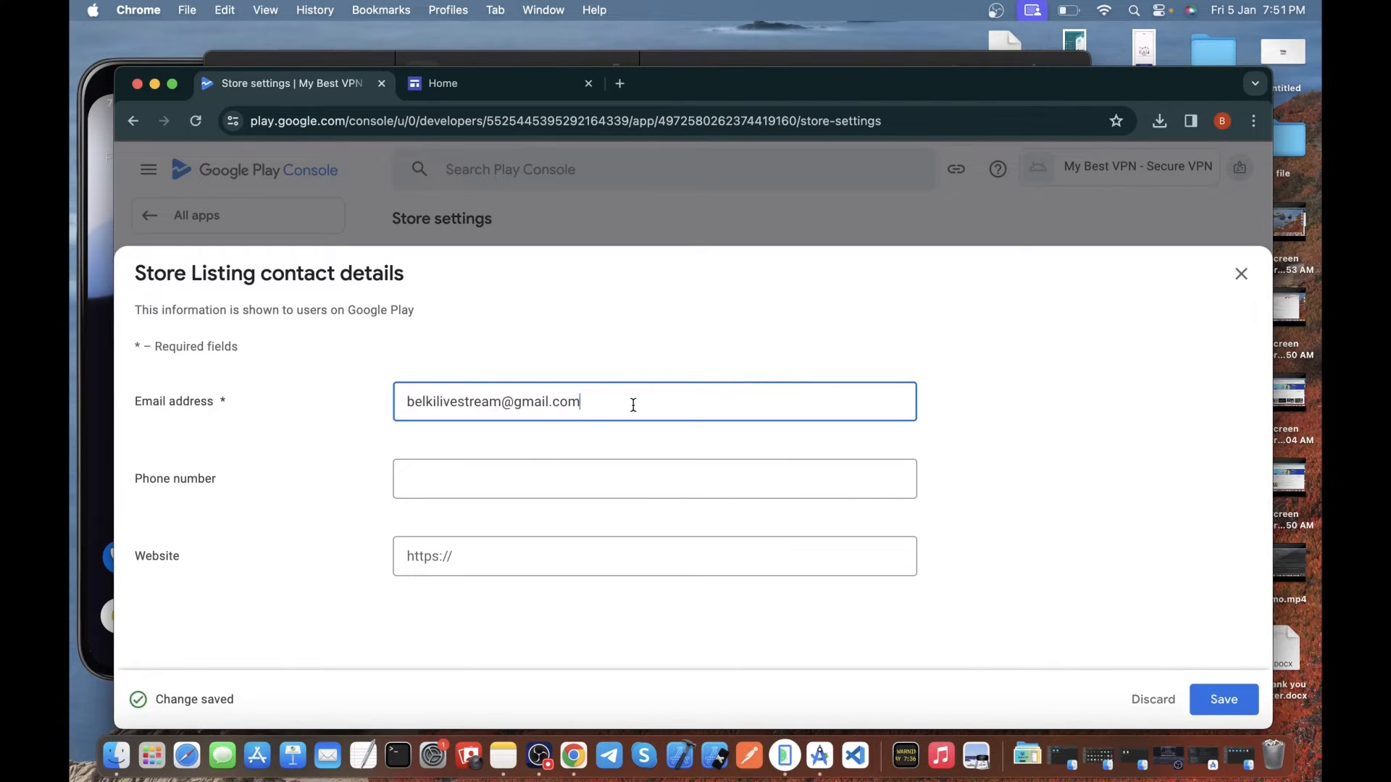
left_click(1222, 697)
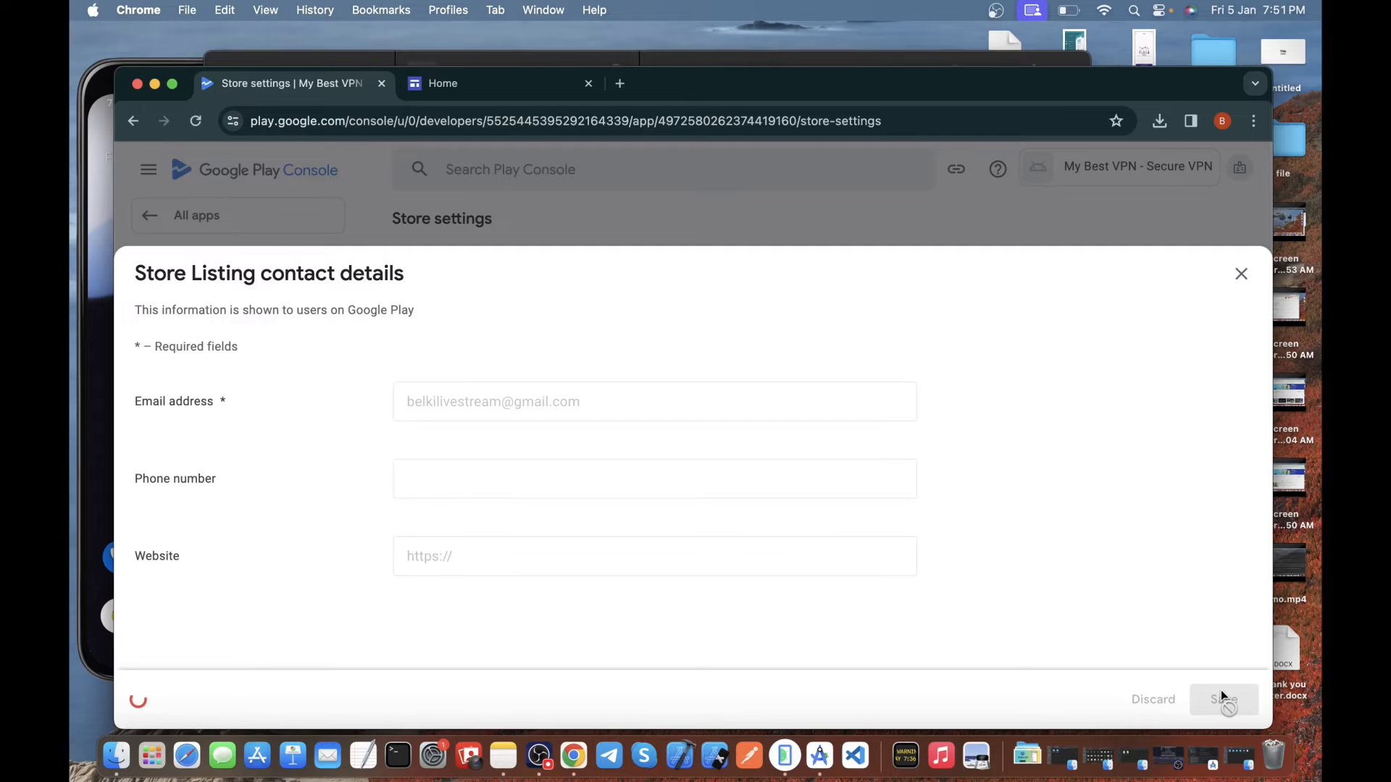
left_click(1241, 273)
scroll(864, 520, "down", 3)
scroll(863, 515, "up", 9)
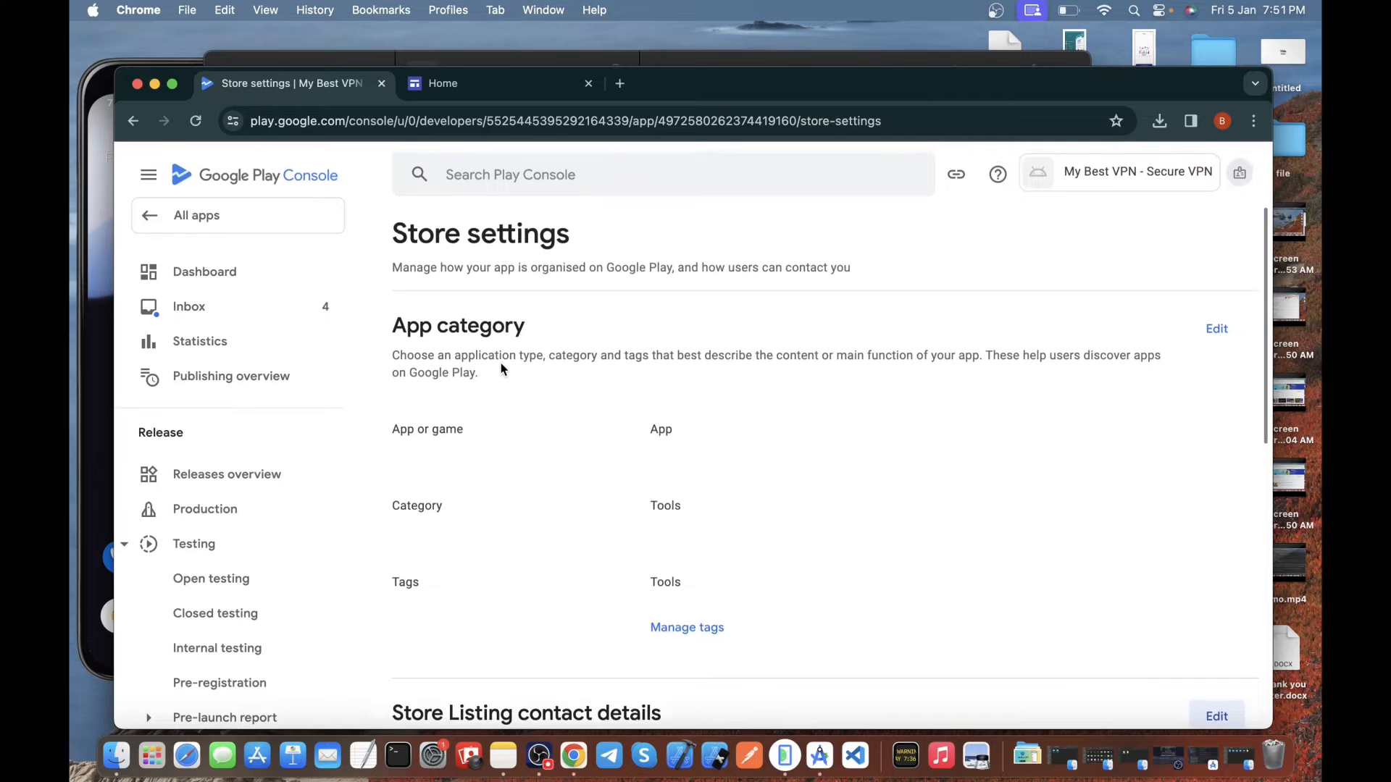
Return to the dashboard, open the Store Listing setup task and dismiss the Google Ads campaign offer
left_click(228, 271)
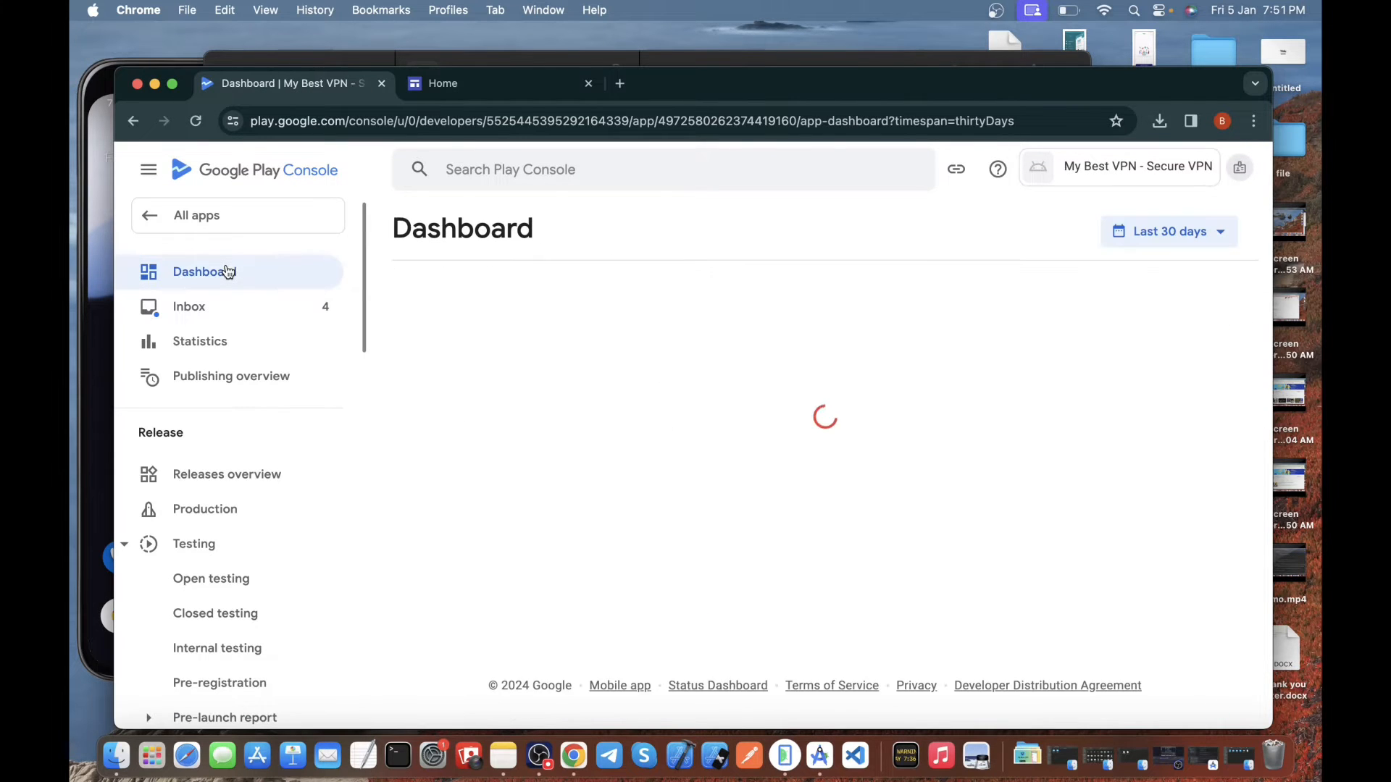
scroll(732, 544, "down", 10)
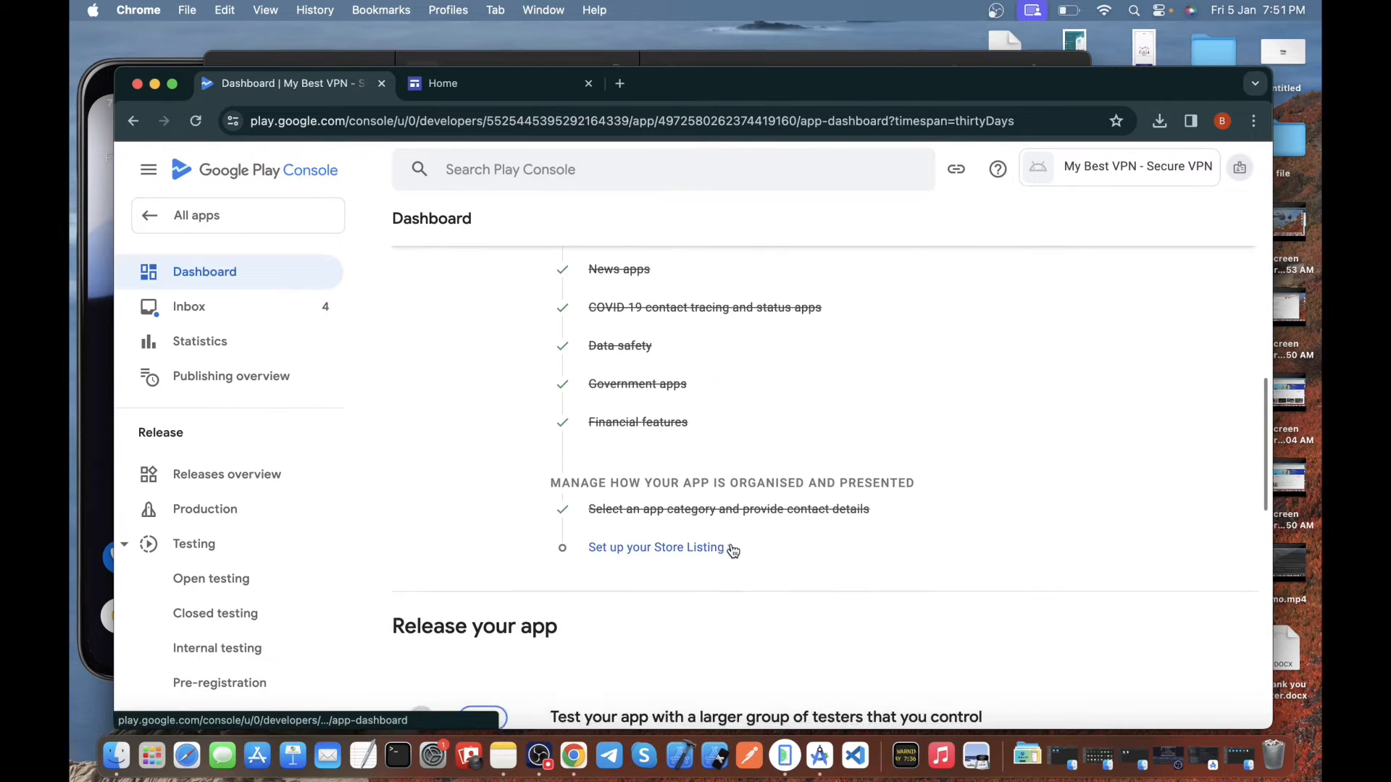
left_click(652, 546)
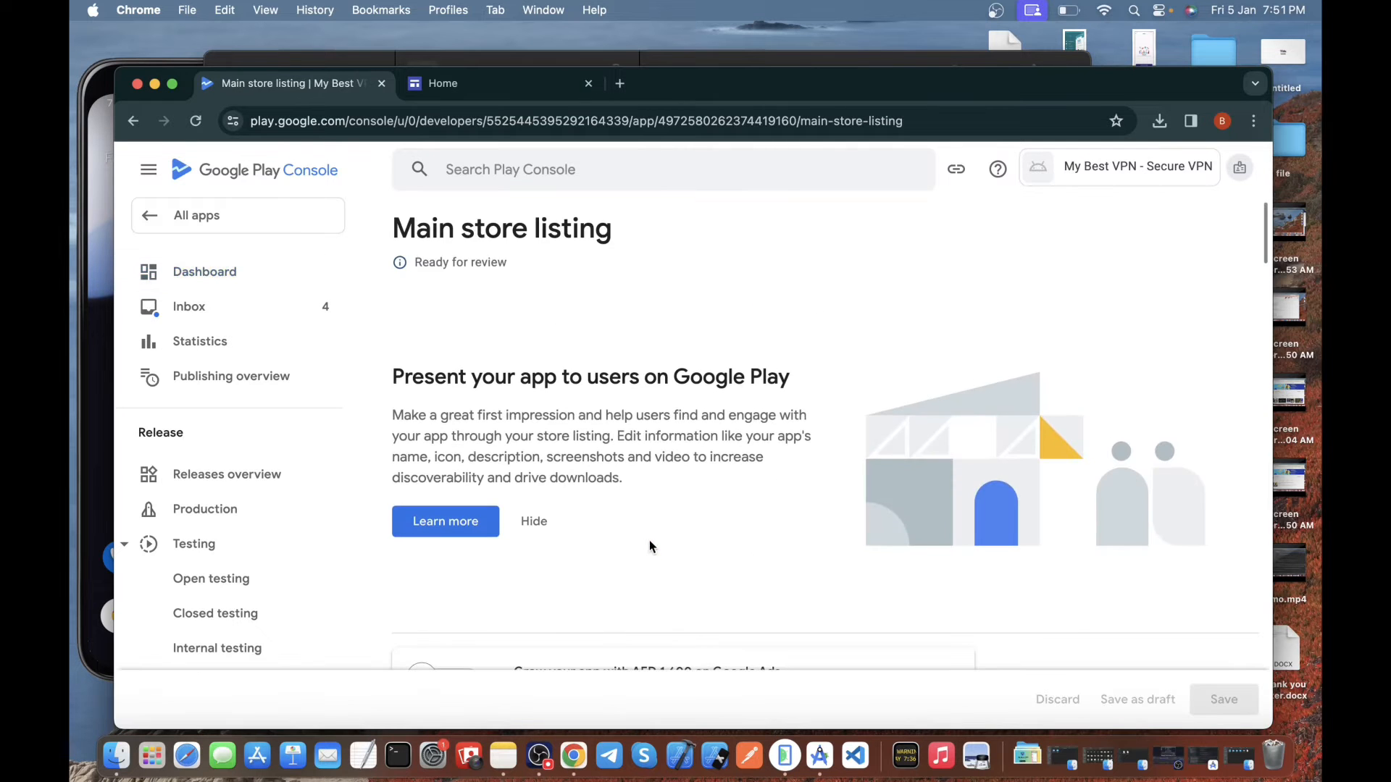
scroll(652, 547, "down", 5)
scroll(650, 543, "down", 2)
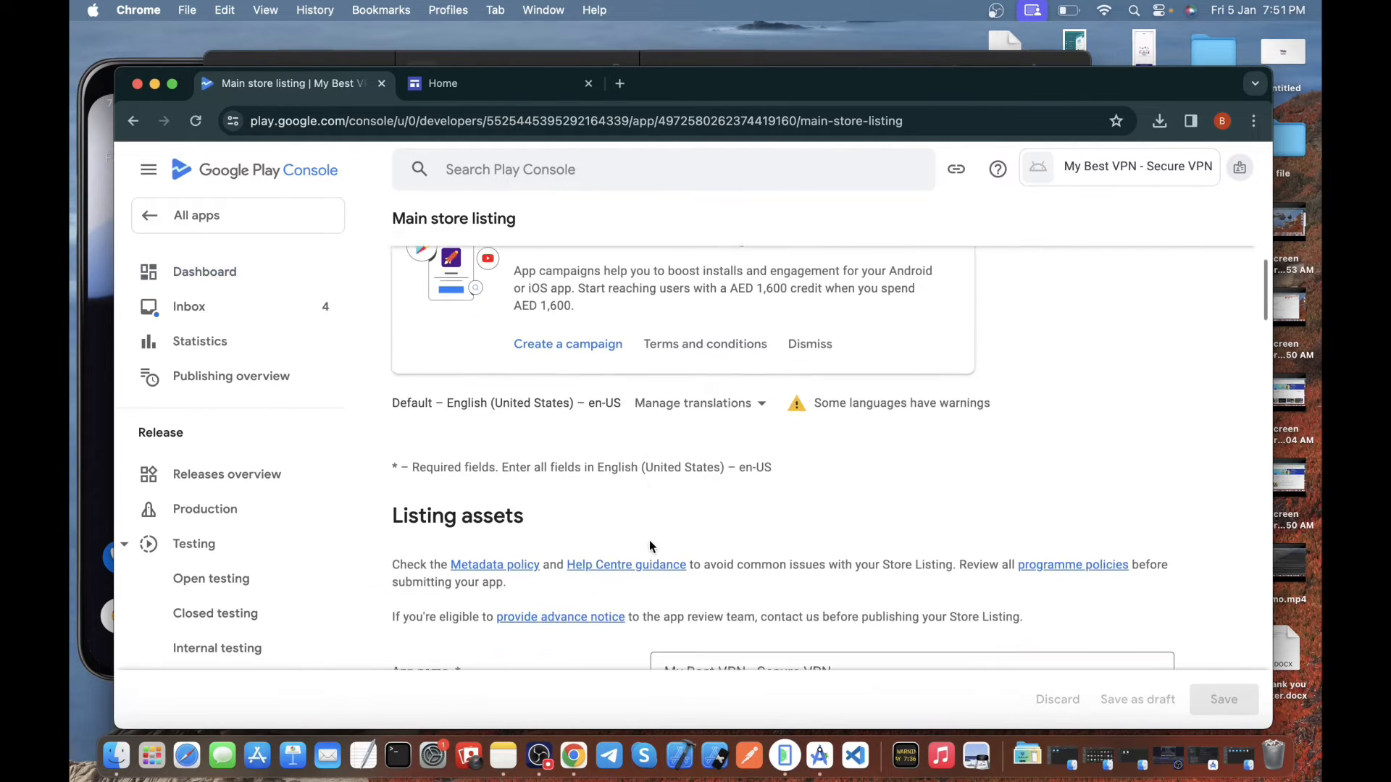
left_click(811, 341)
scroll(753, 448, "down", 4)
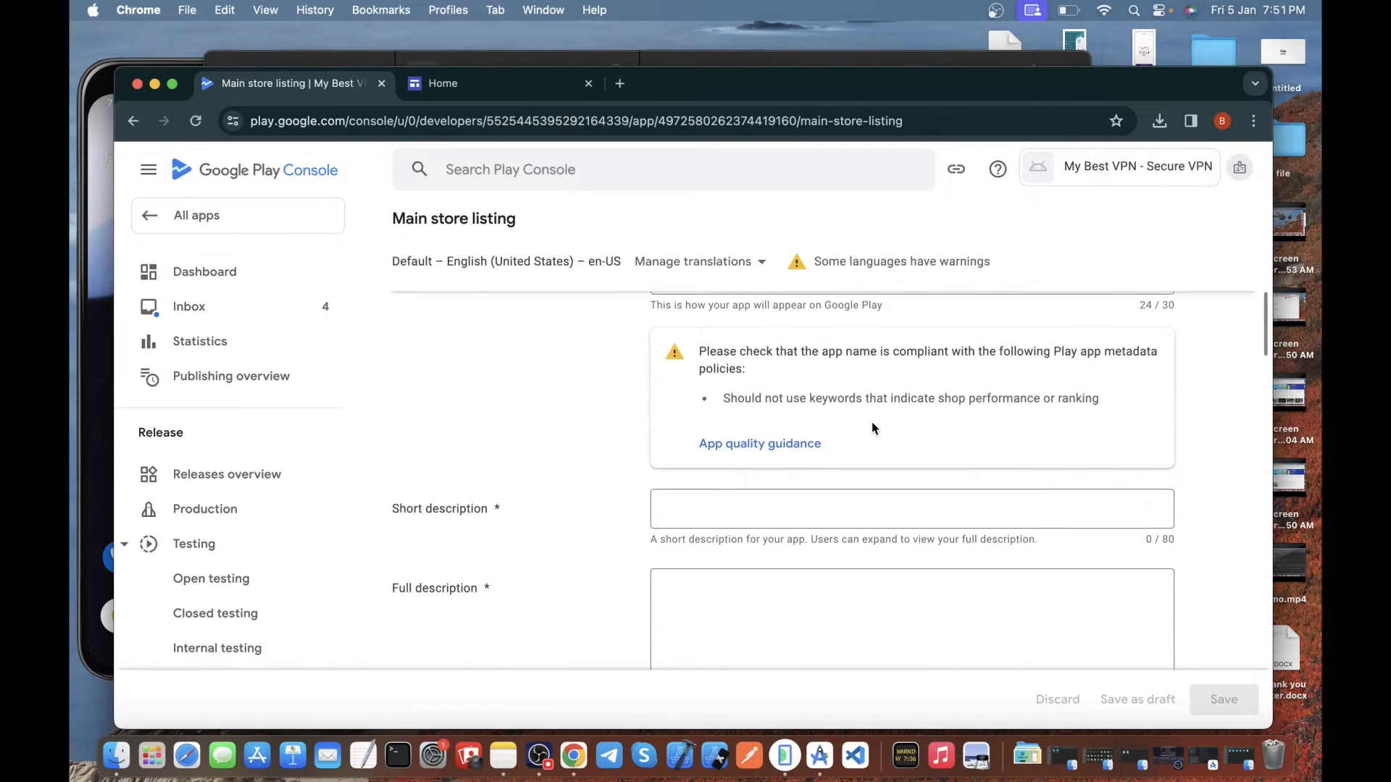
scroll(871, 425, "up", 1)
scroll(871, 424, "up", 2)
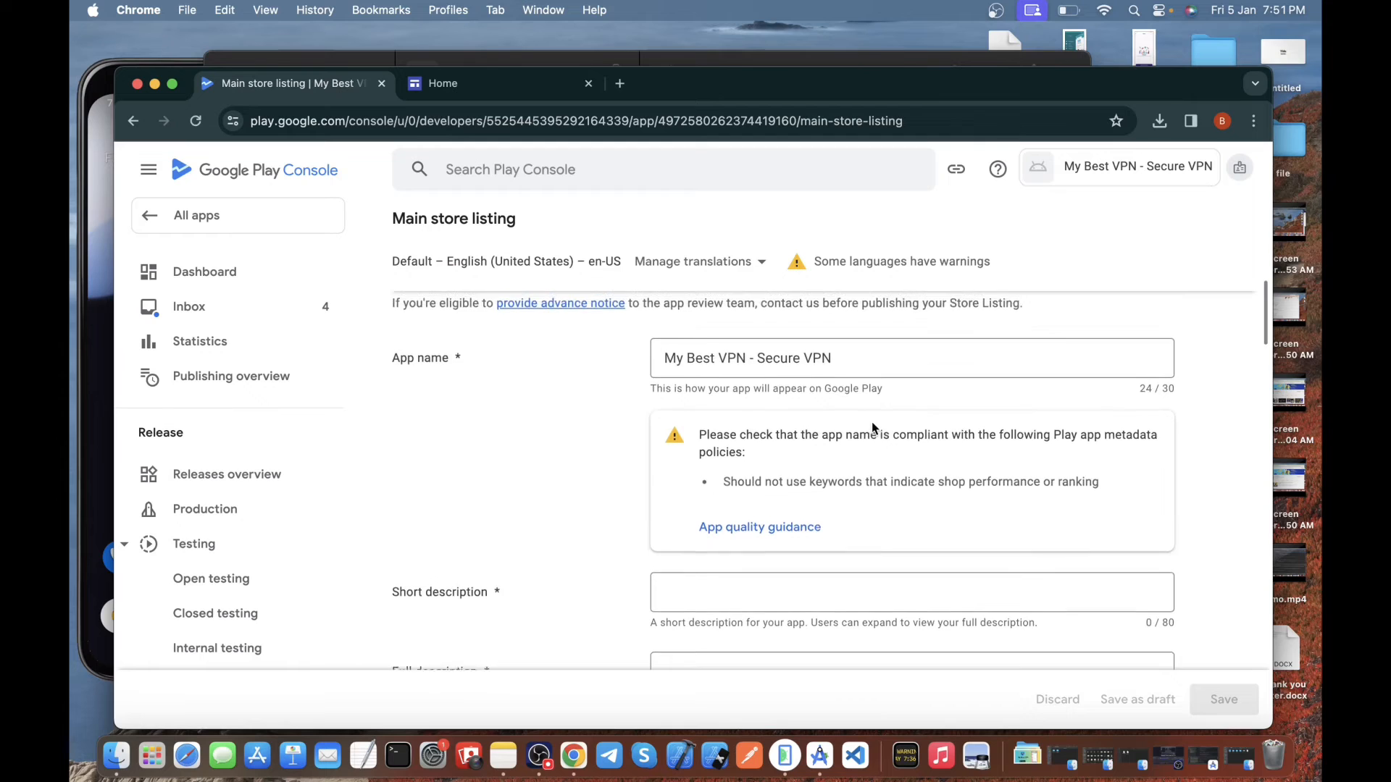
left_click(753, 391)
key("BackSpace")
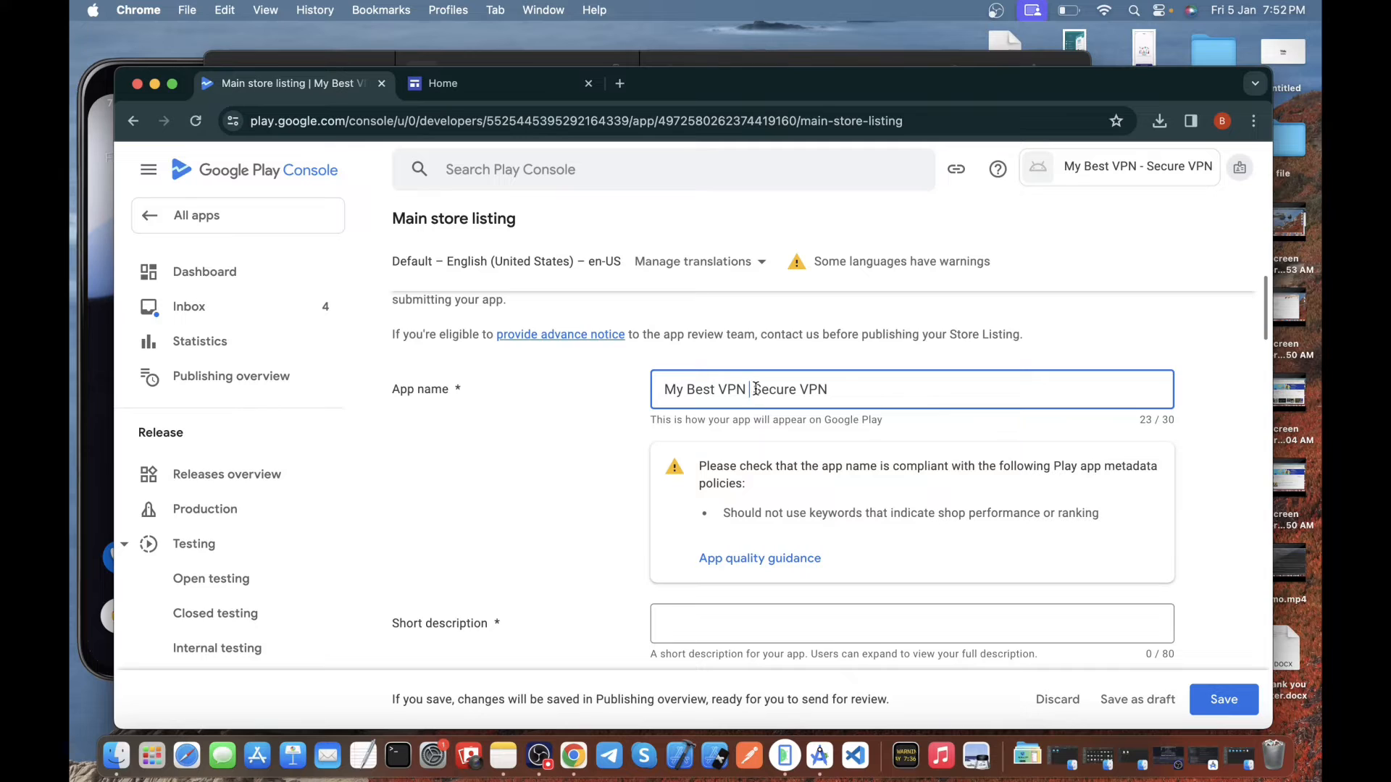
left_click_drag(754, 389, 858, 389)
key("BackSpace")
key("BackSpace")
key("BackSpace")
key("BackSpace")
key("BackSpace")
key("BackSpace")
key("super+v")
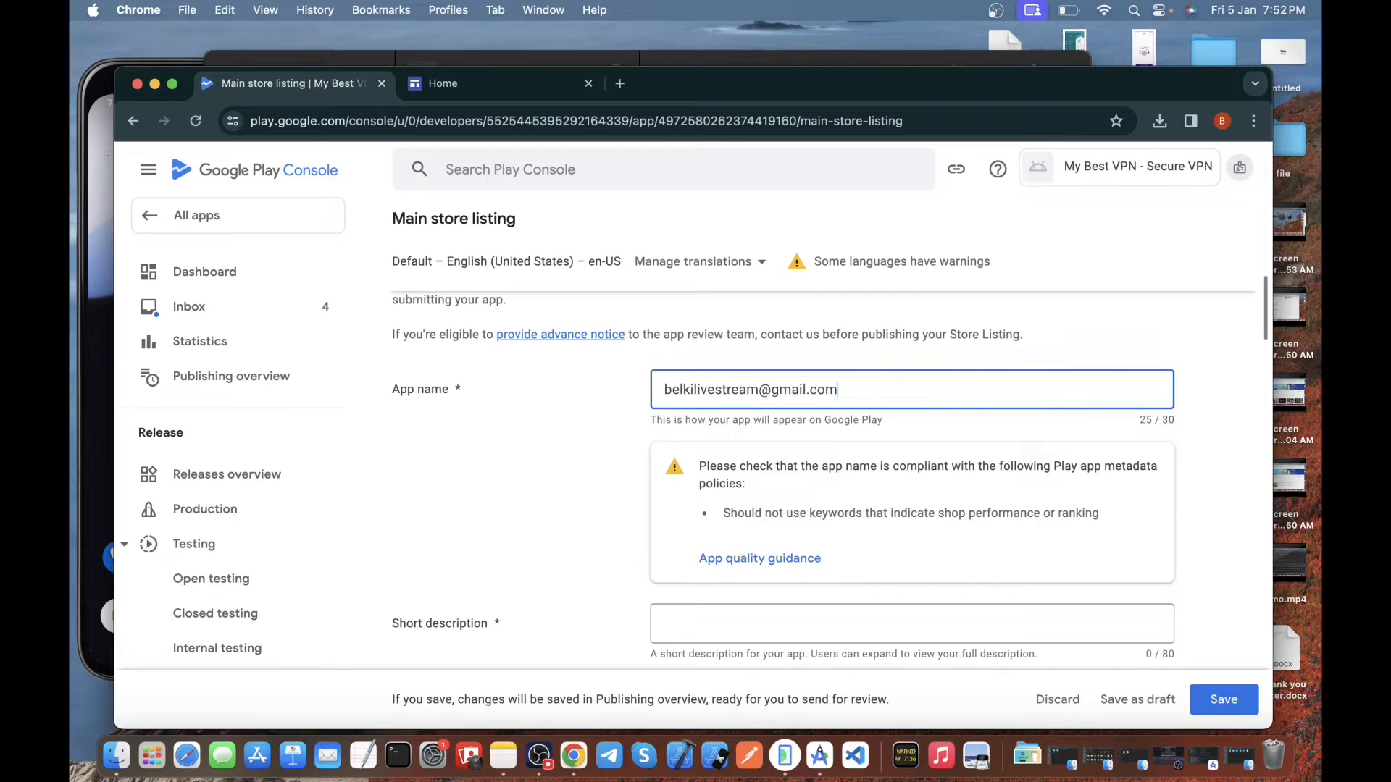
key("super+z")
key("super+z")
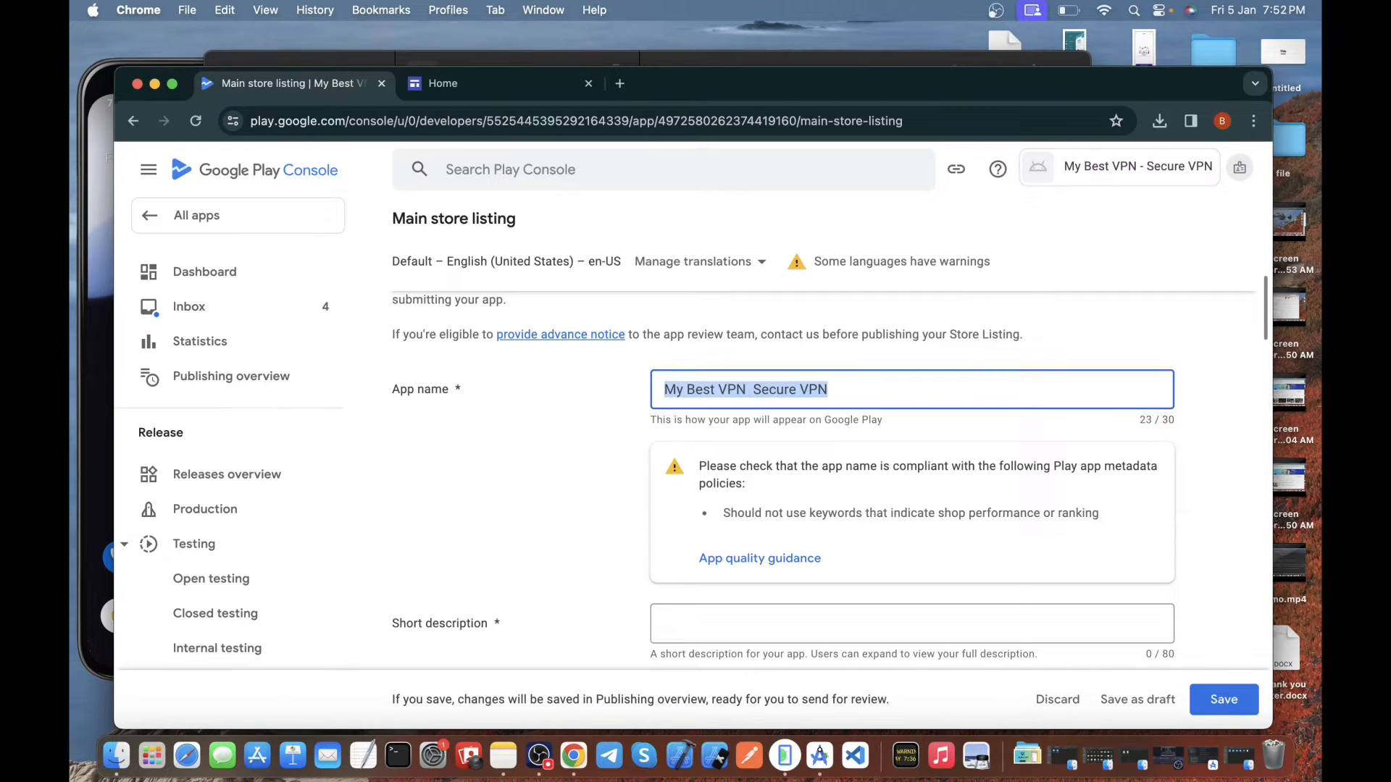
left_click(876, 387)
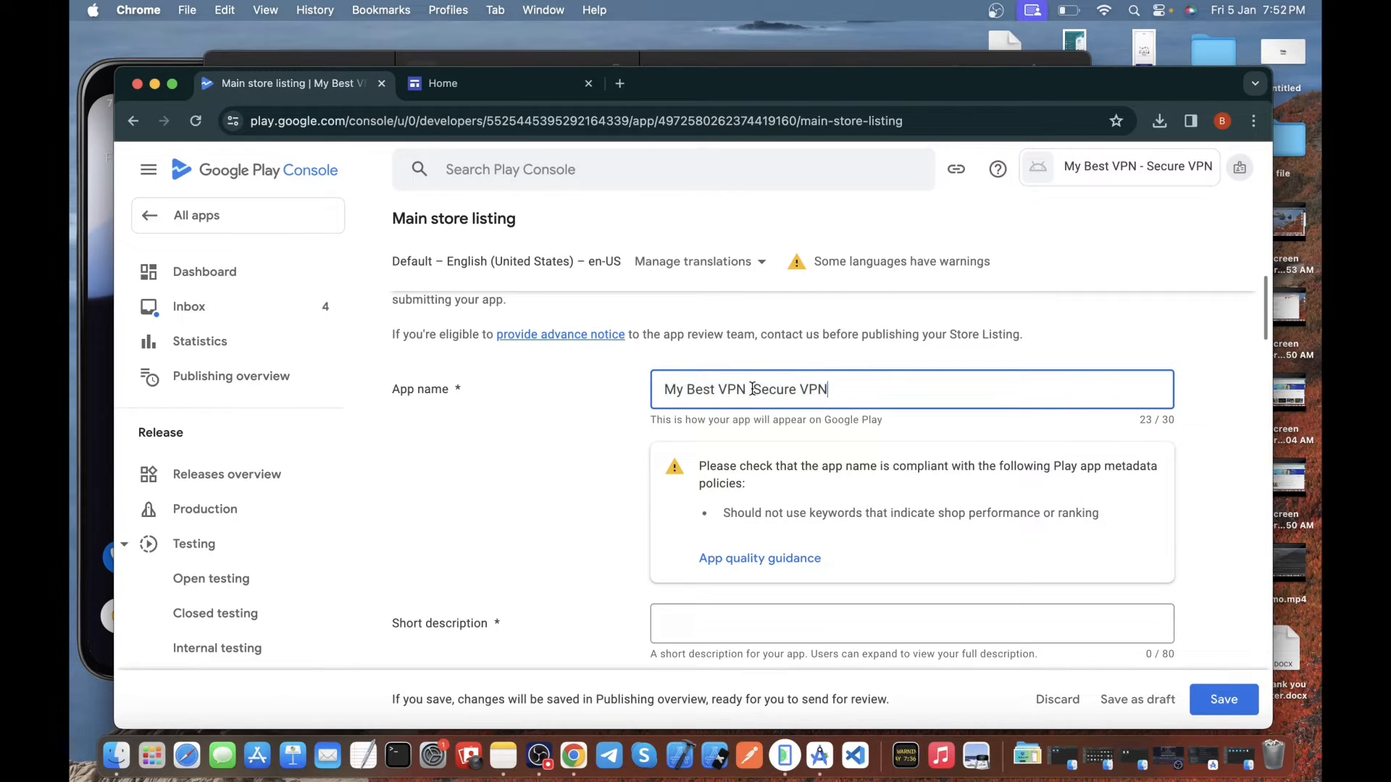
type("-")
Copy the short description "Best VPN application with Secure and fast easy to connect" from the VPN APP note in Notes into the listing's Short description
left_click(503, 755)
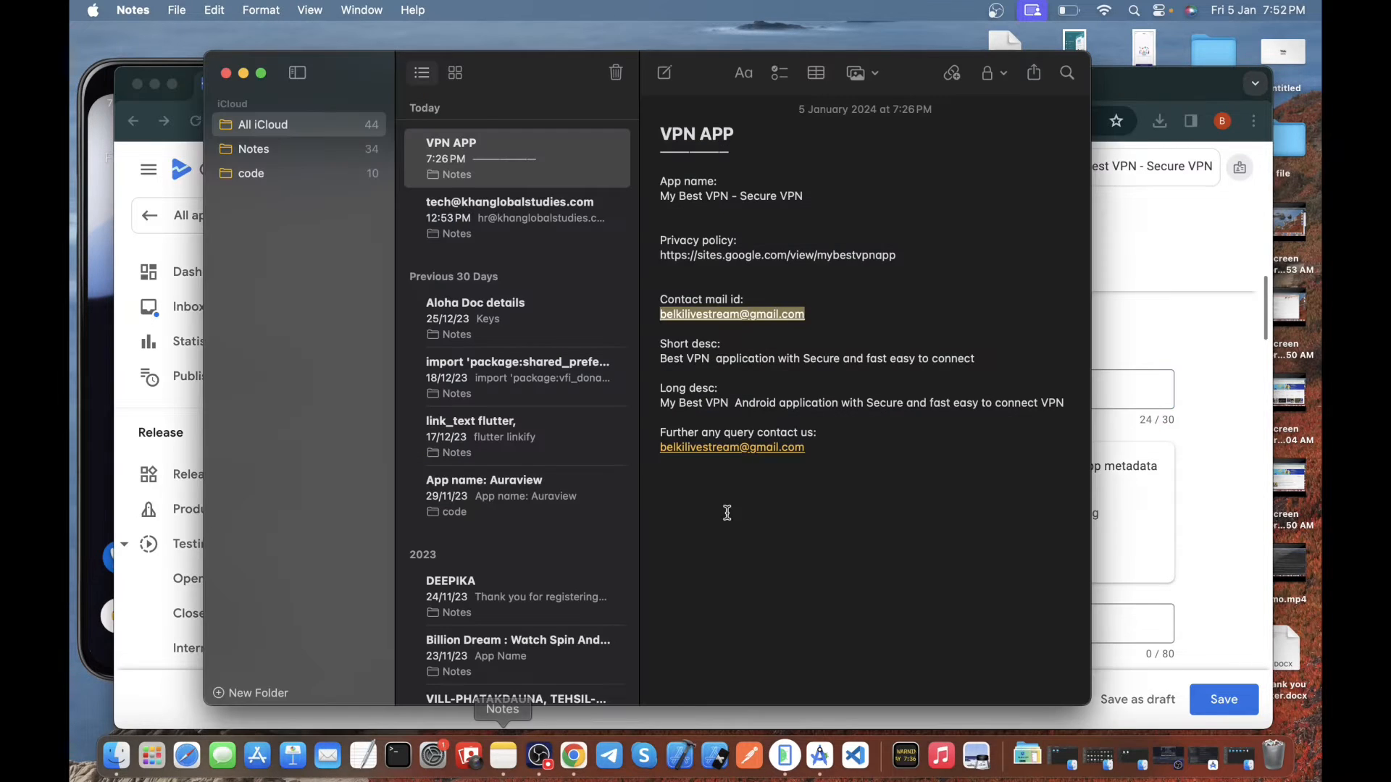
left_click(715, 344)
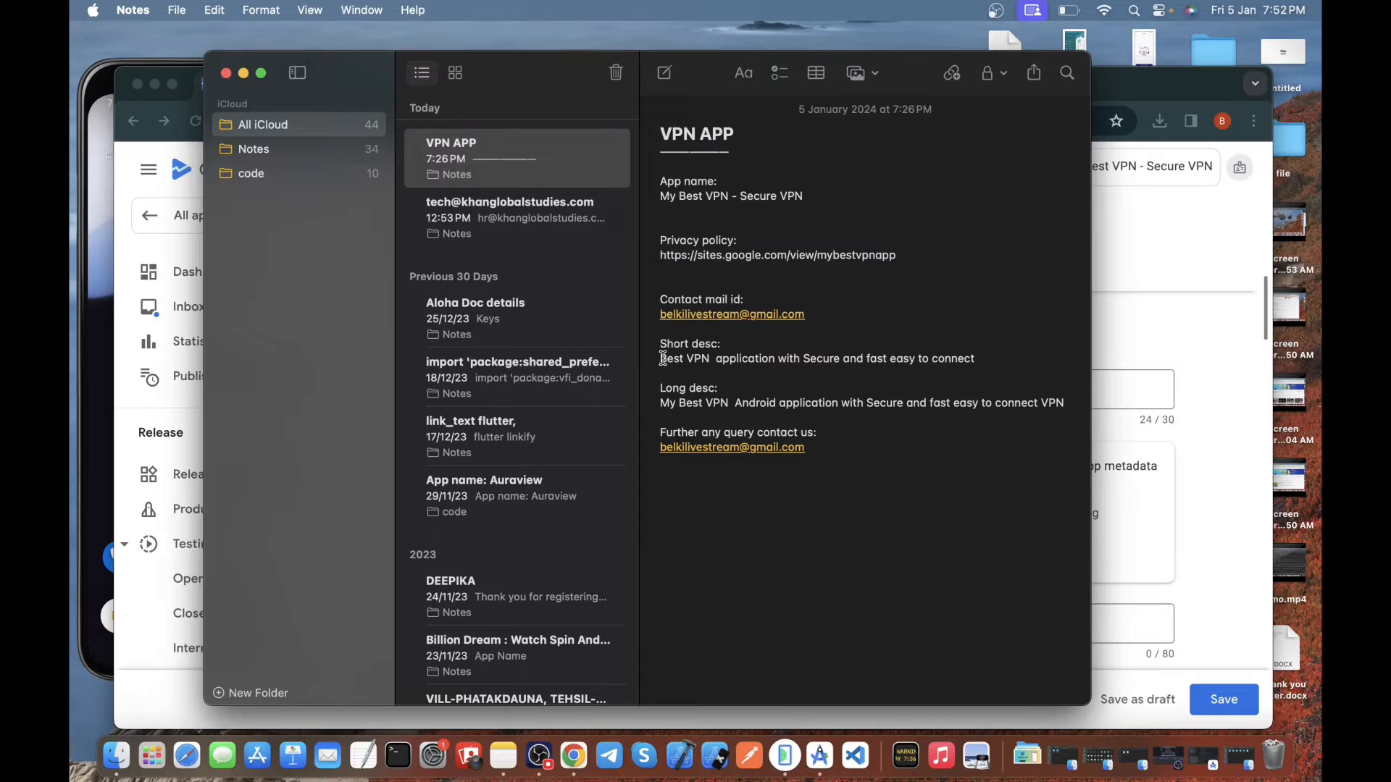
left_click_drag(663, 358, 995, 360)
key("super+c")
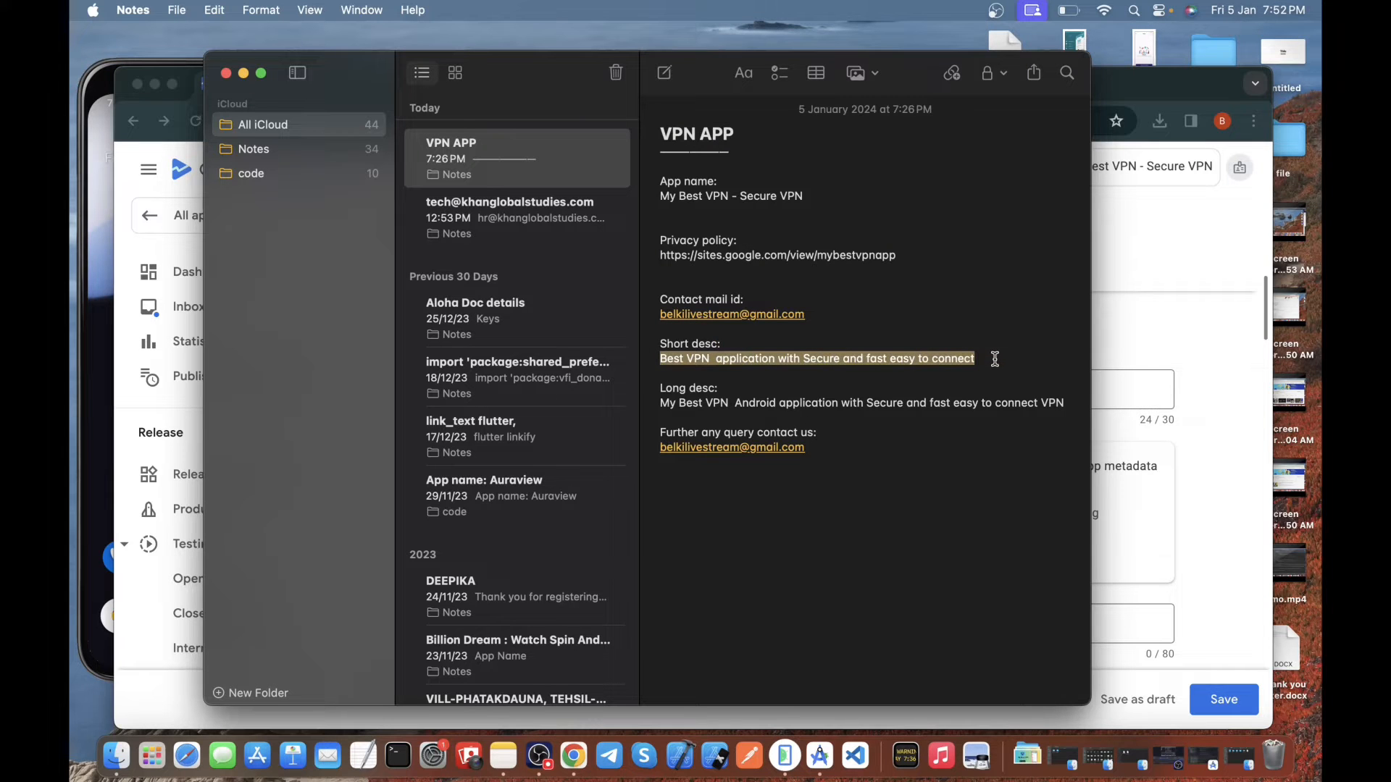
left_click(1254, 542)
scroll(1205, 528, "down", 3)
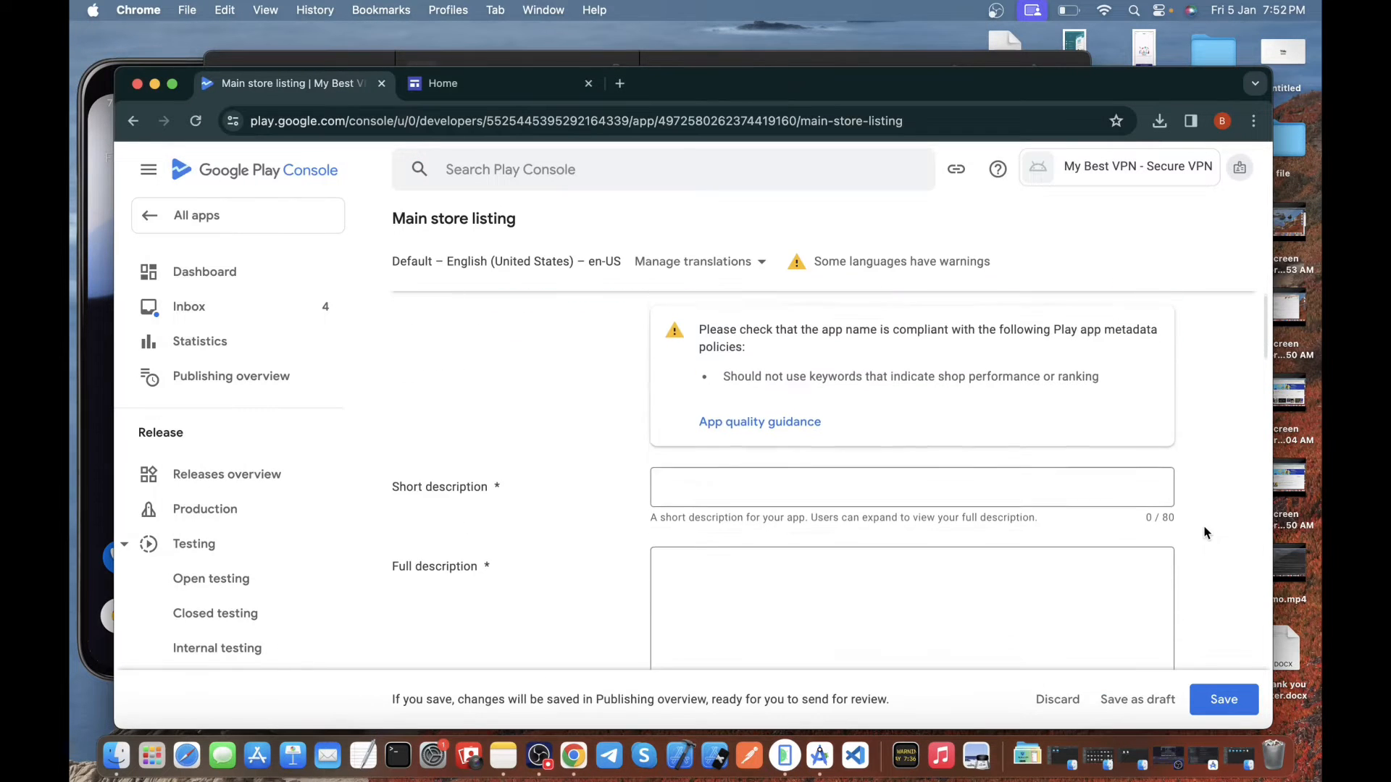
left_click(843, 487)
key("super+v")
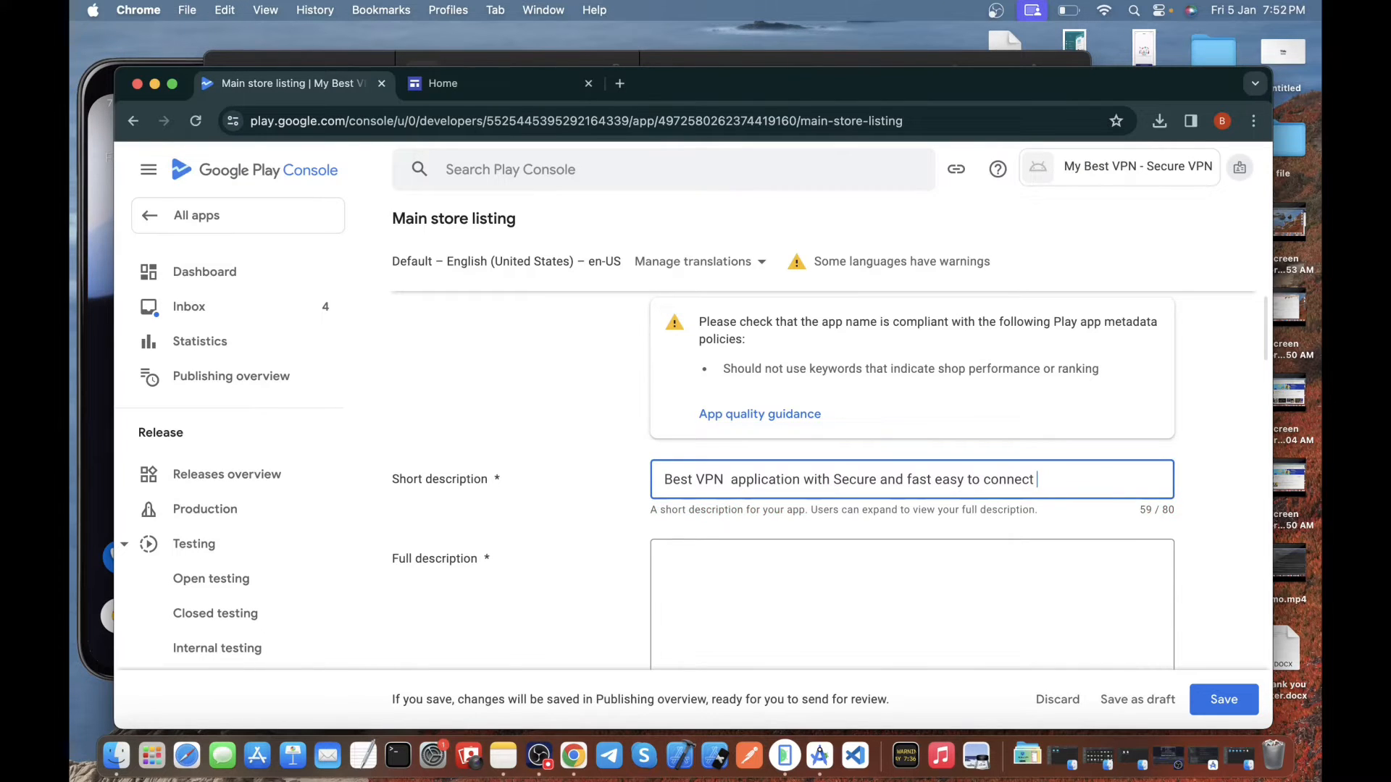
Copy the long description and its contact lines from the VPN APP note in Notes into the listing's Full description
left_click(502, 757)
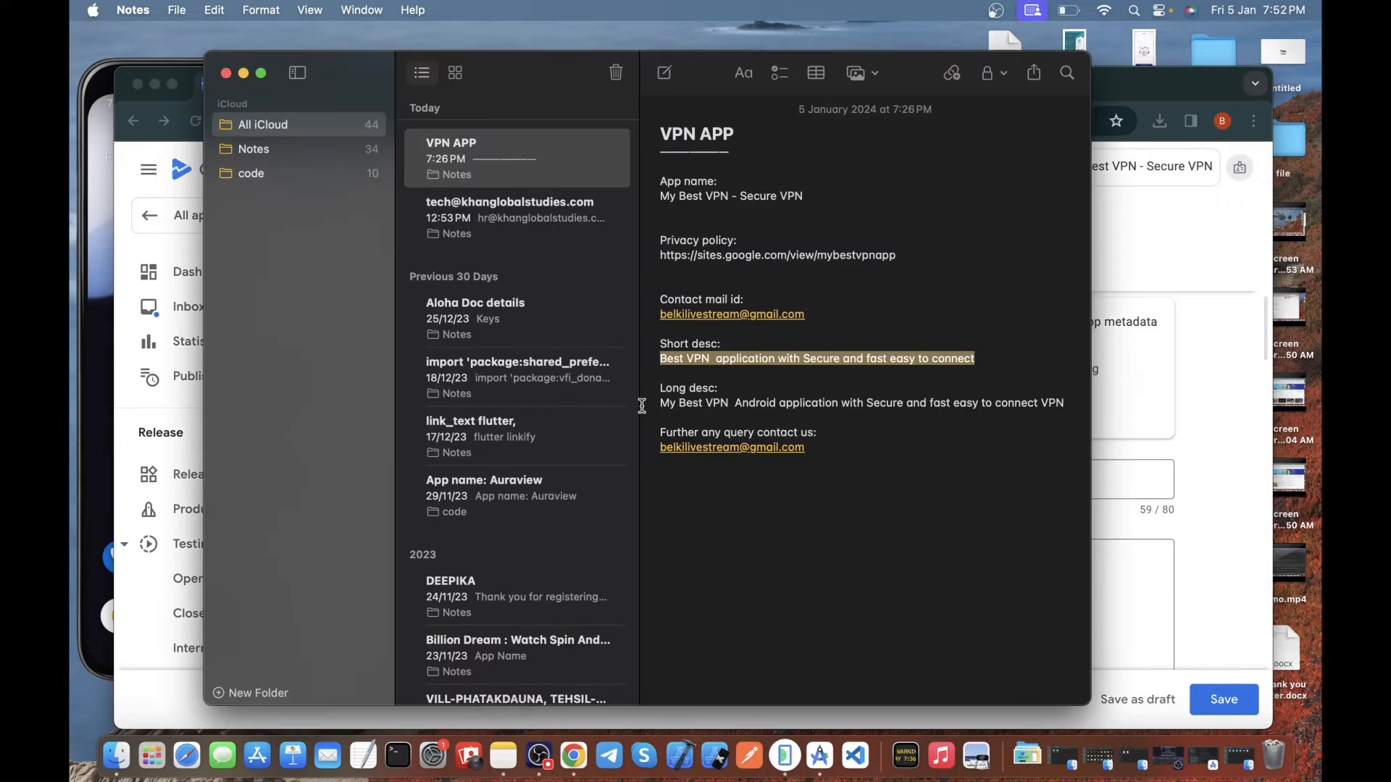
left_click_drag(664, 398, 803, 448)
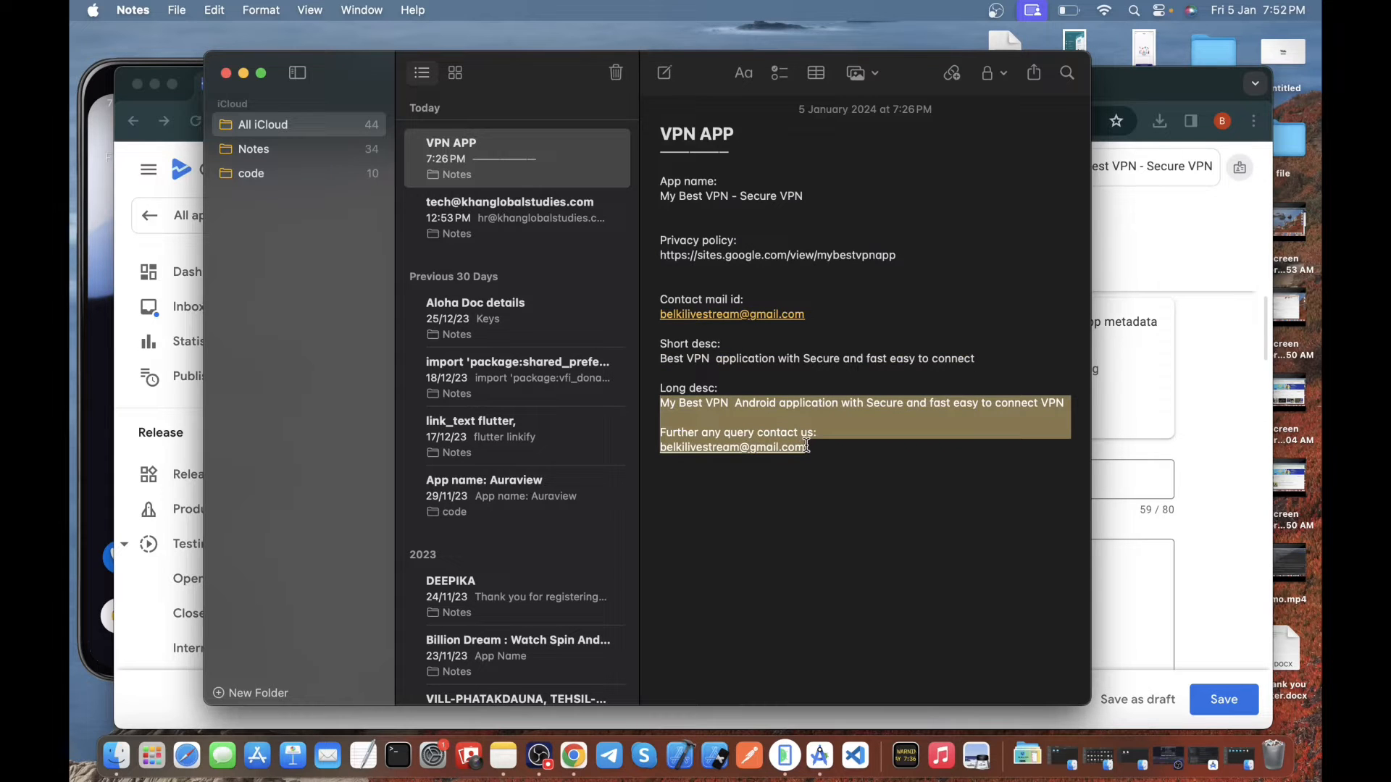
left_click(1198, 592)
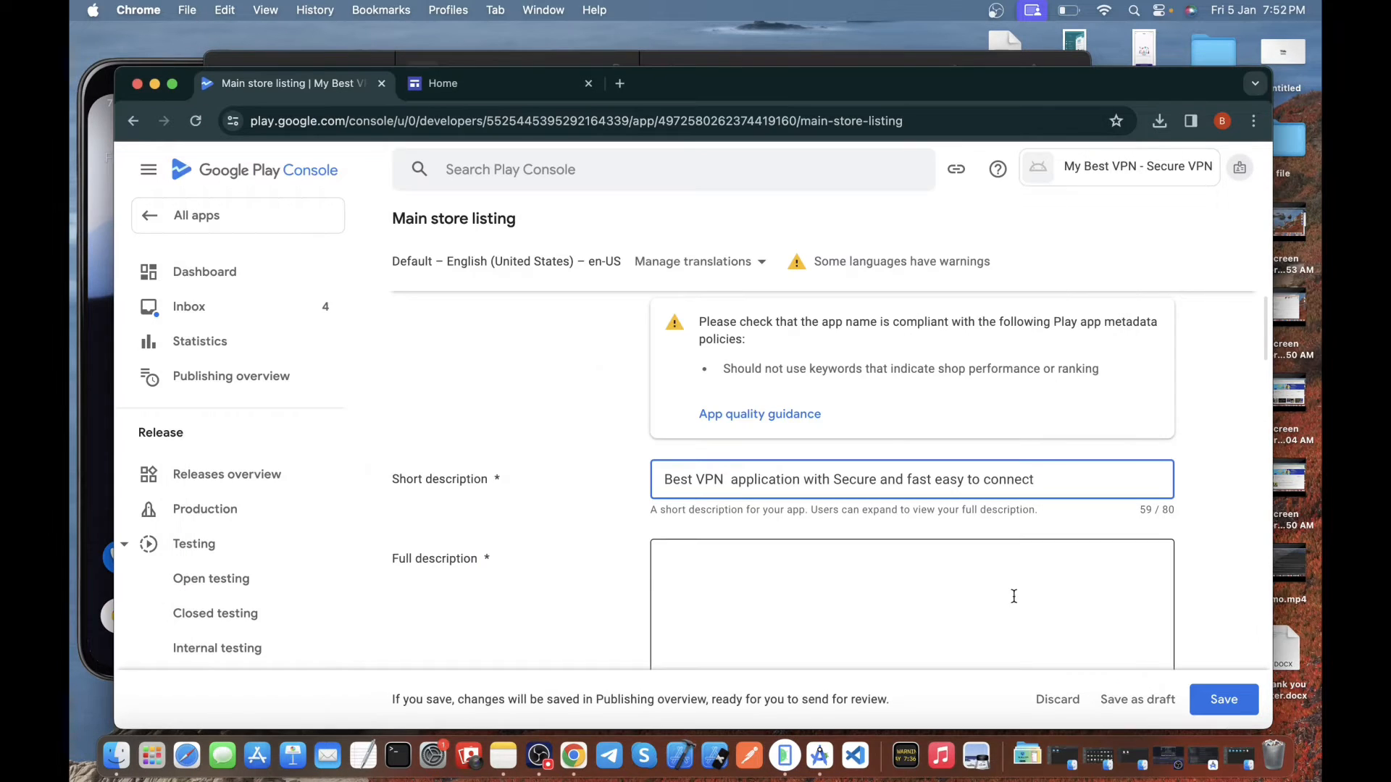
left_click(988, 591)
key("cmd+v")
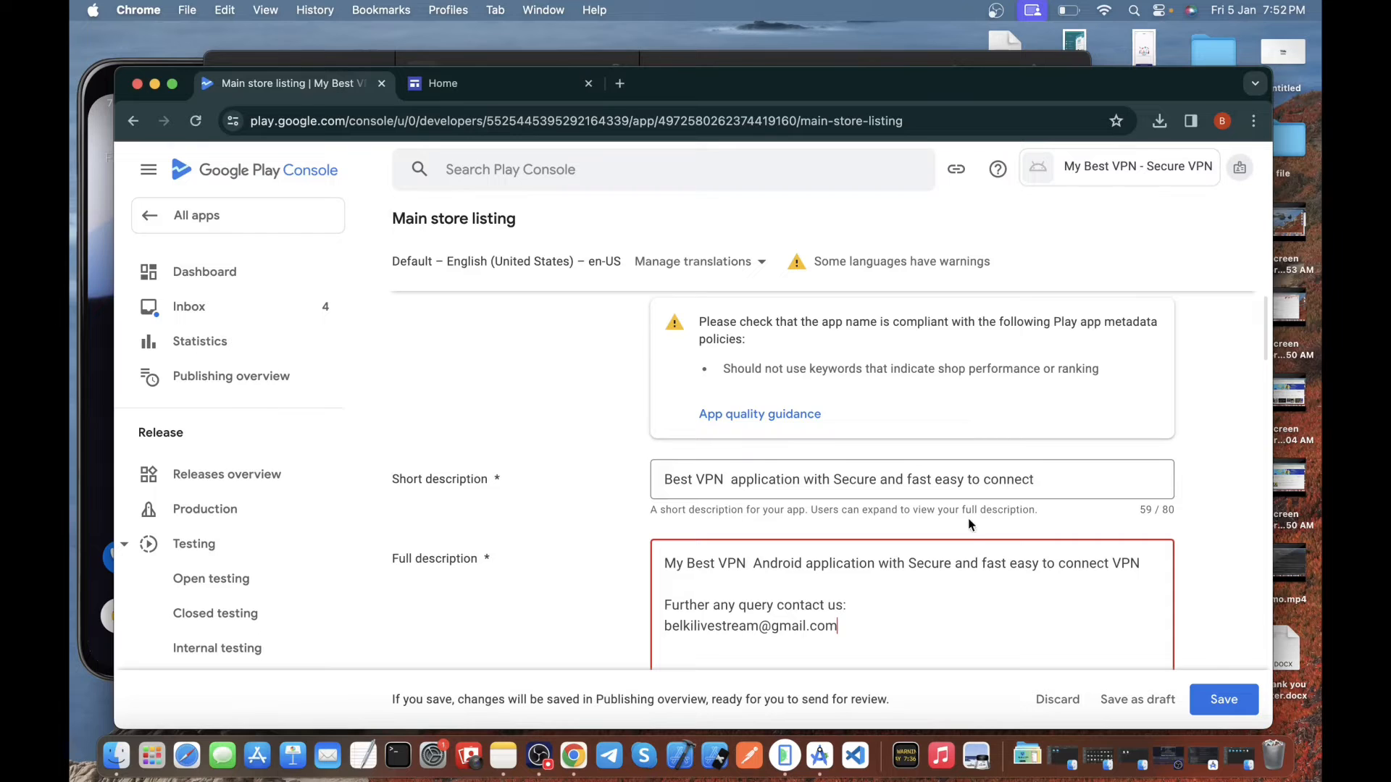
Remove and reinsert the blank line above "Further any query contact us:" in the full description to refresh its validation
left_click(1034, 477)
scroll(1029, 479, "down", 4)
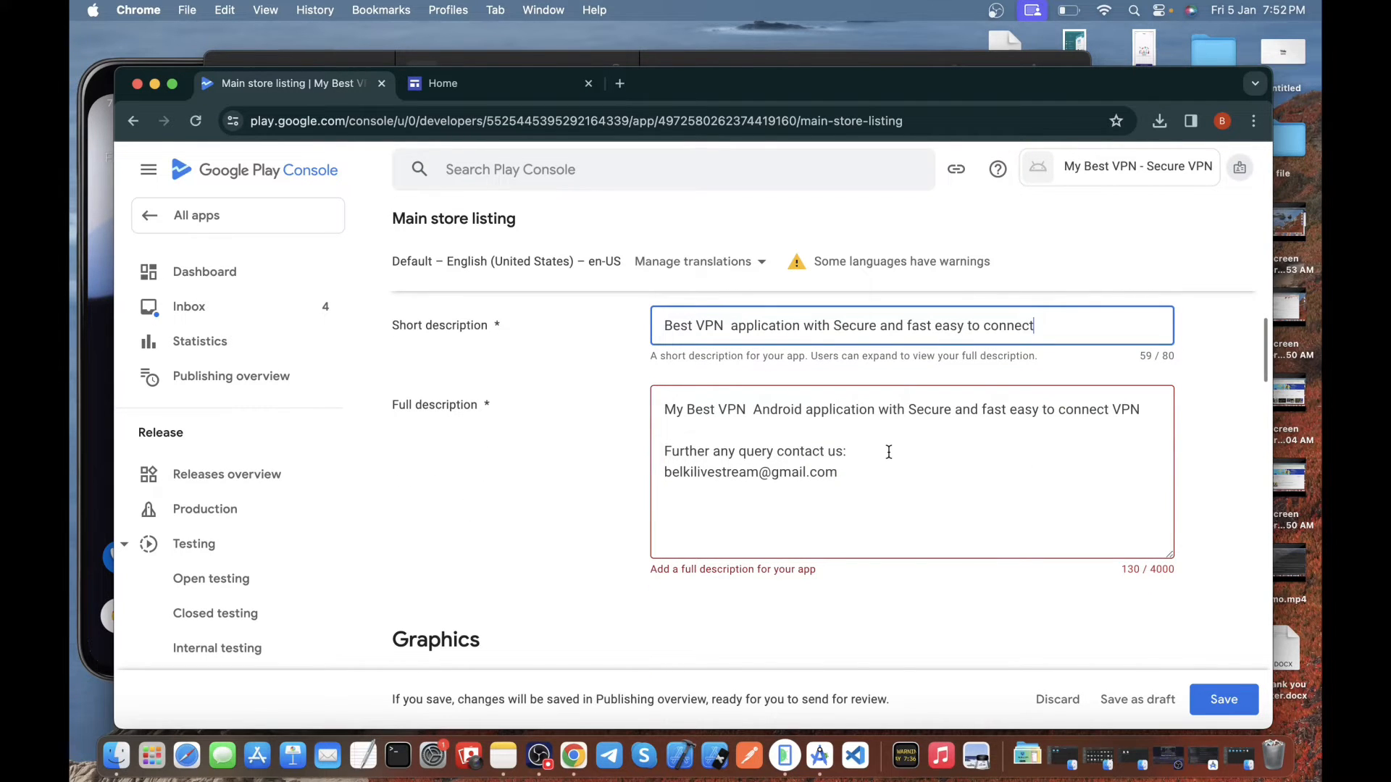
left_click(822, 428)
key("BackSpace")
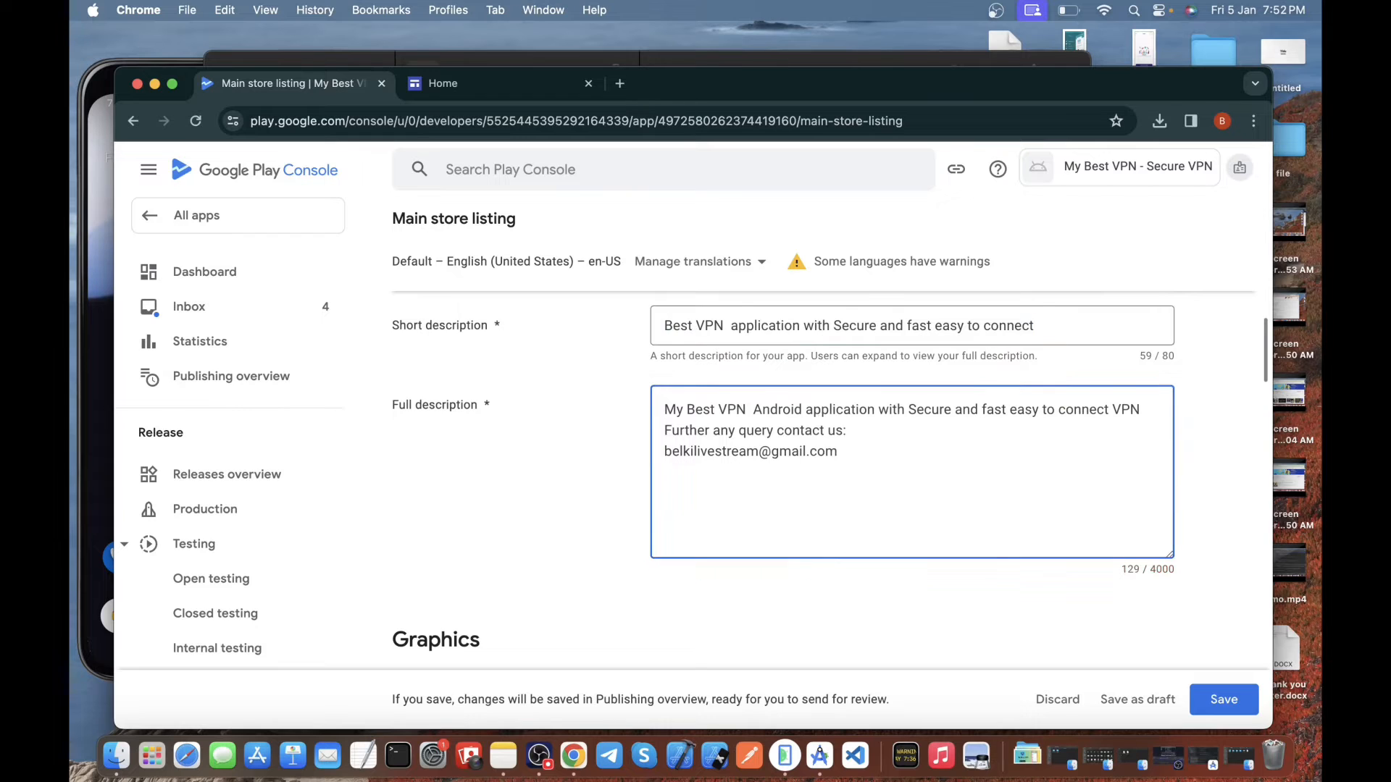
key("Return")
Bring up the appdesc folder in Finder and upload vpnlogo.png as the app icon
scroll(901, 562, "down", 5)
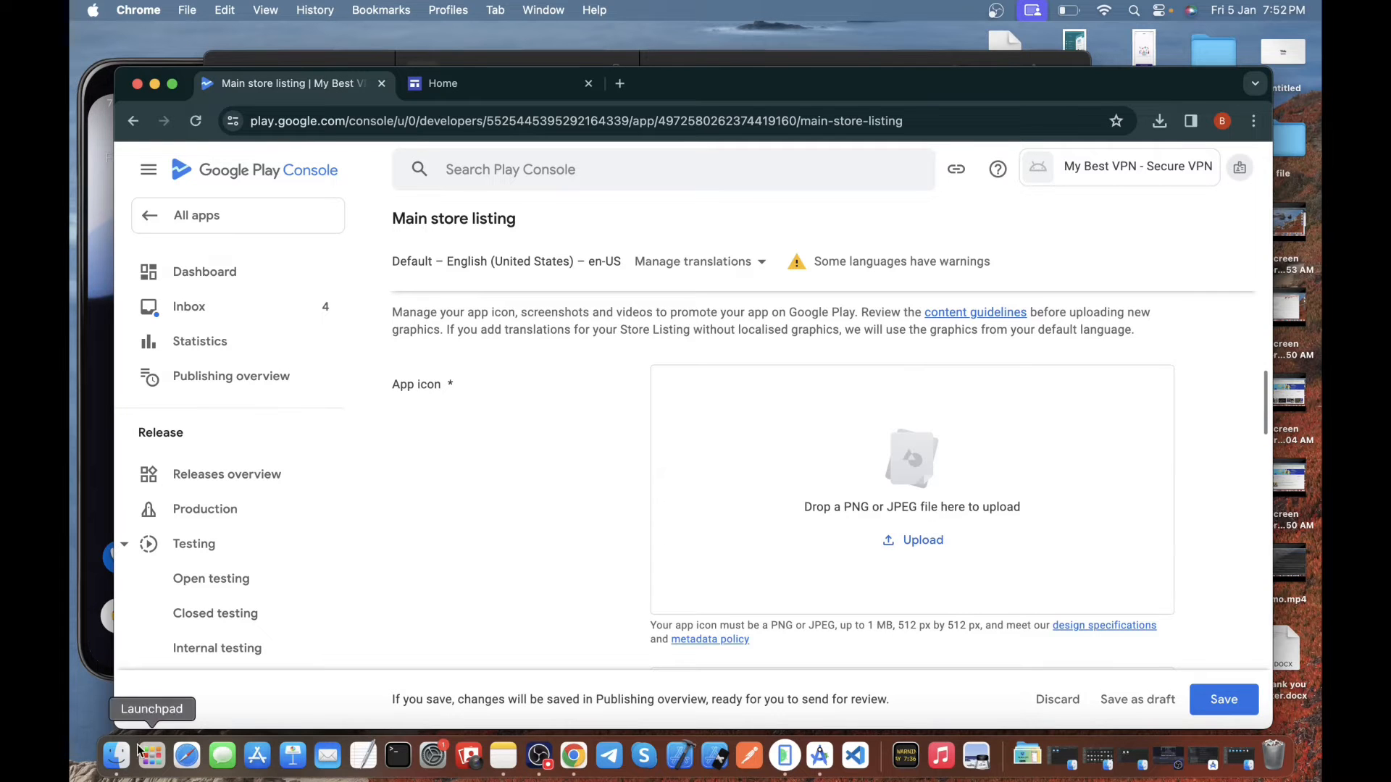
left_click(117, 756)
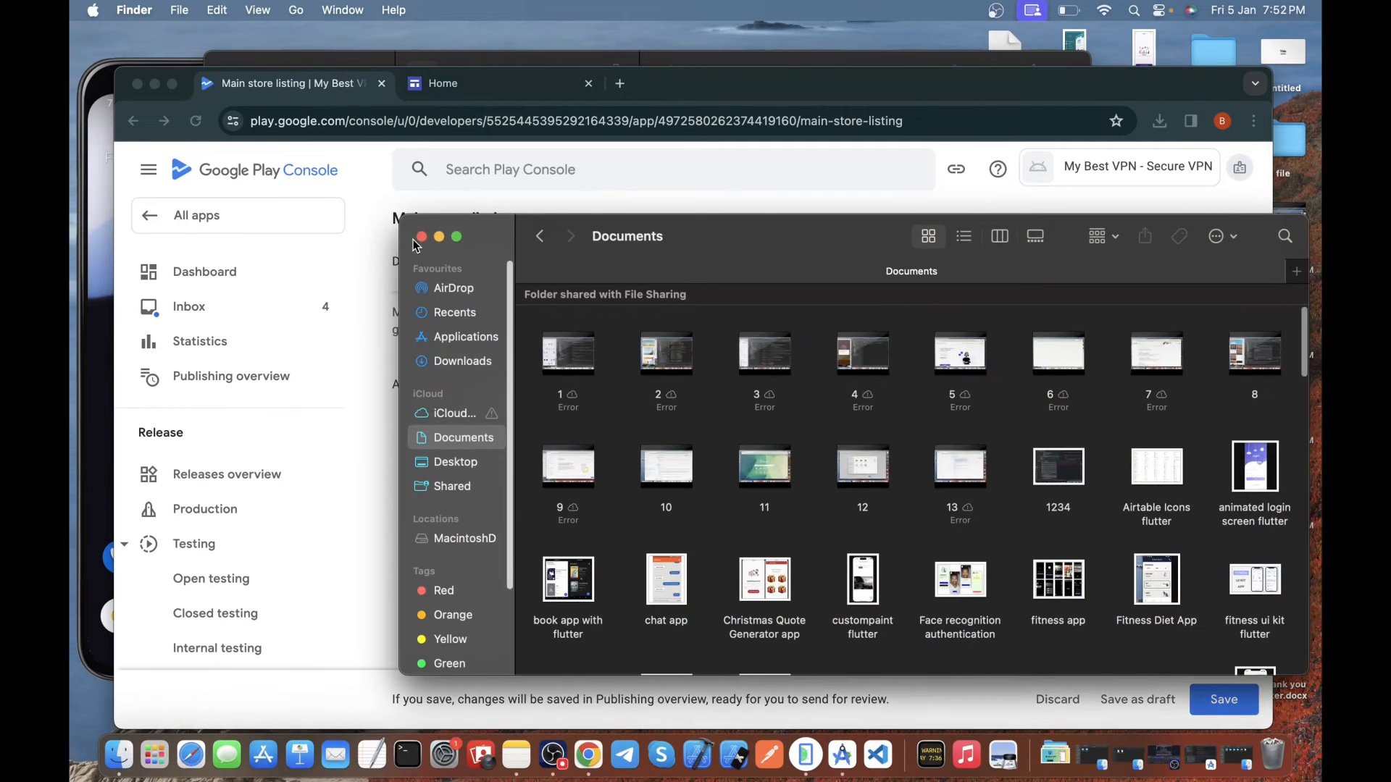
left_click(422, 237)
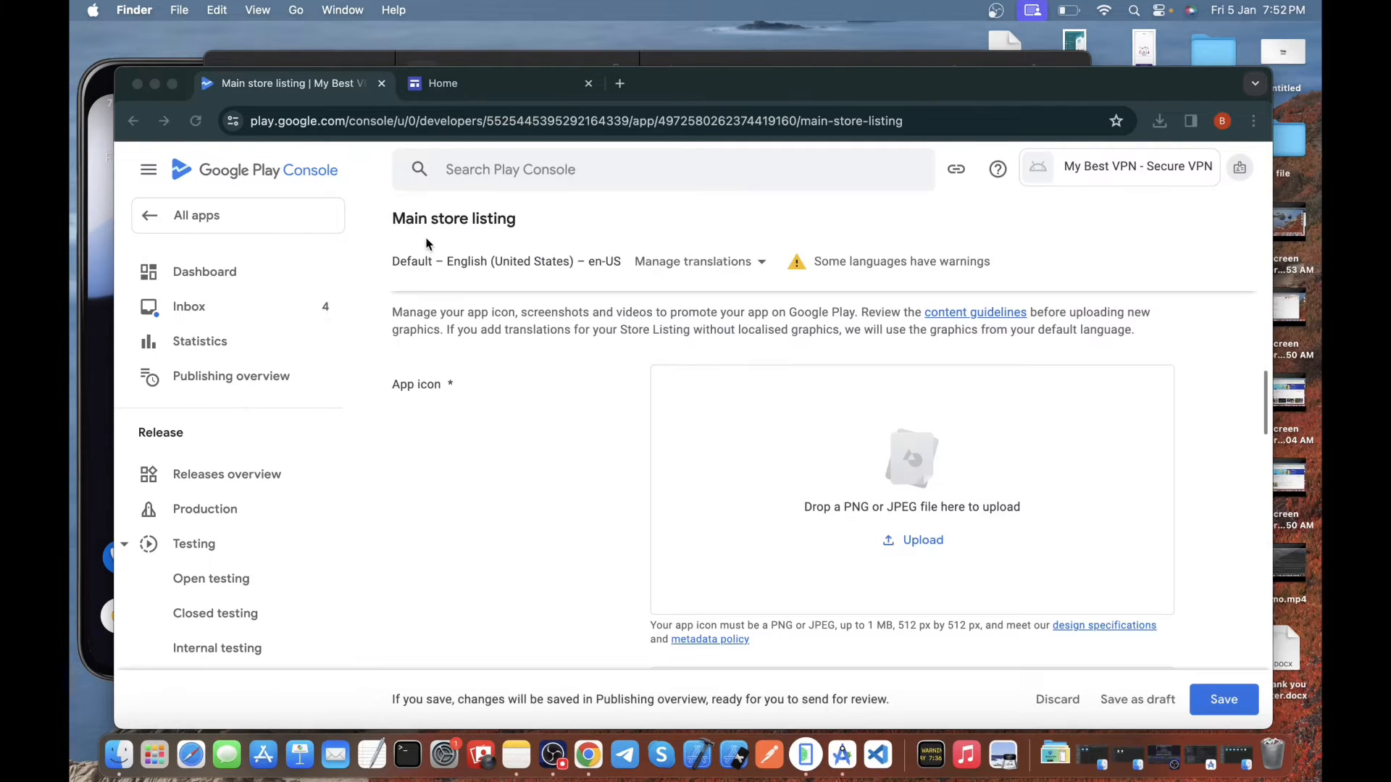
left_click(114, 755)
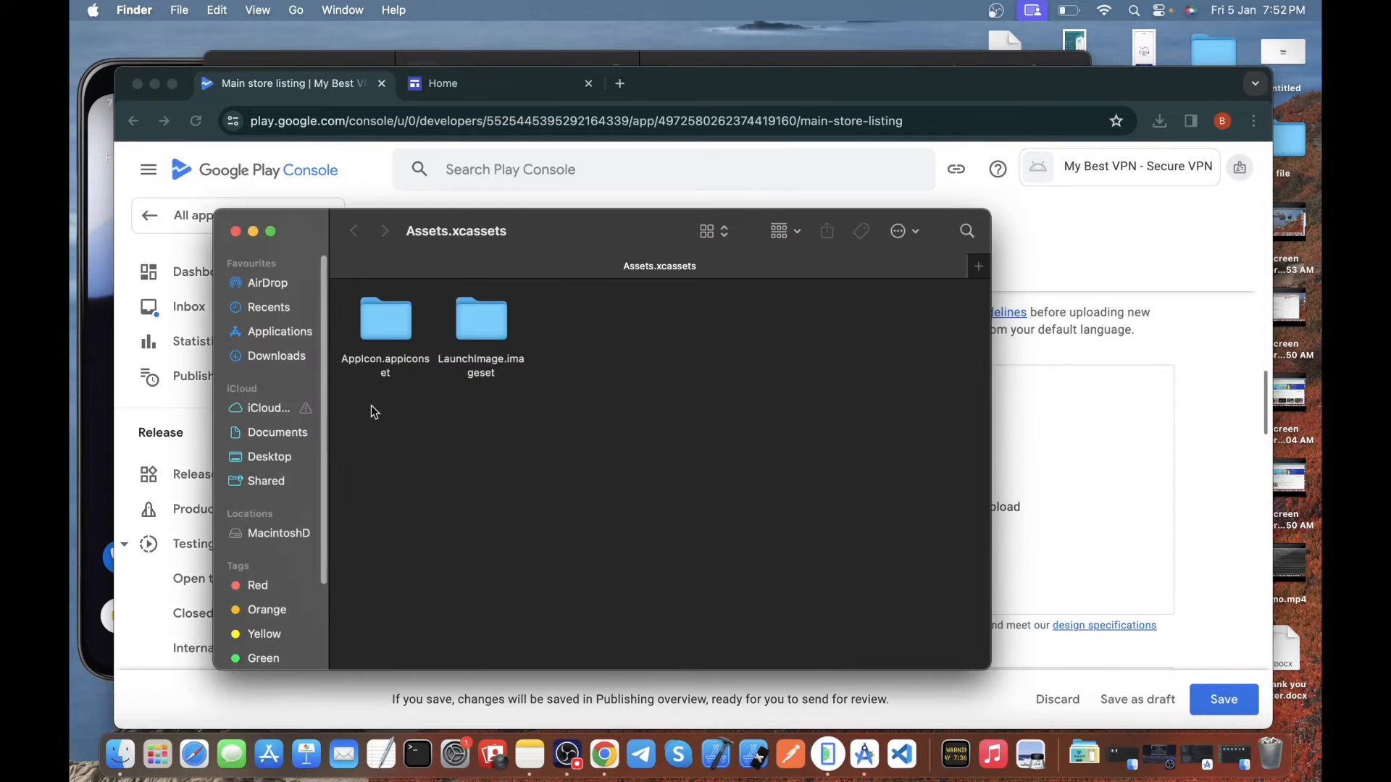
left_click(236, 232)
left_click(127, 753)
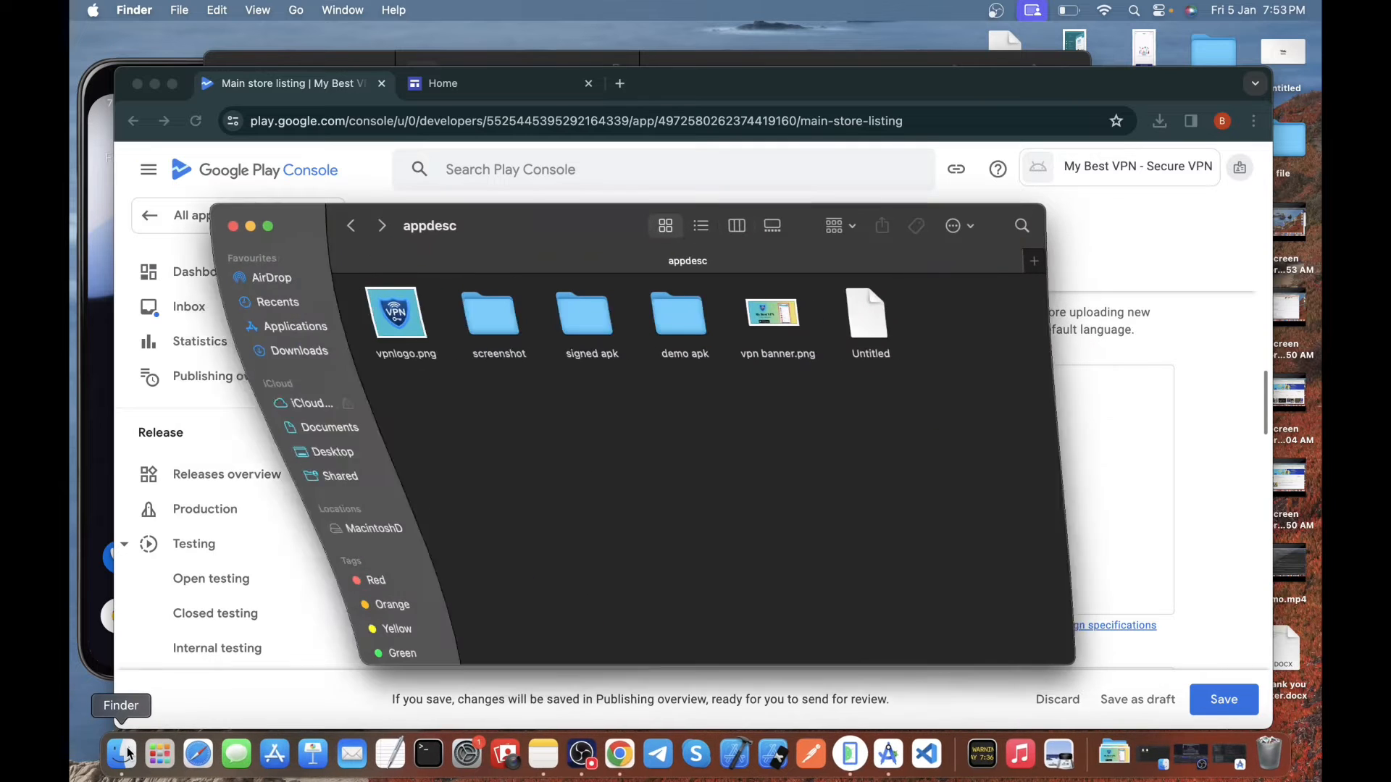
left_click_drag(552, 229, 739, 546)
left_click_drag(584, 645, 829, 450)
Upload vpn banner.png from the appdesc folder in Finder as the feature graphic
scroll(829, 452, "down", 3)
scroll(829, 452, "down", 2)
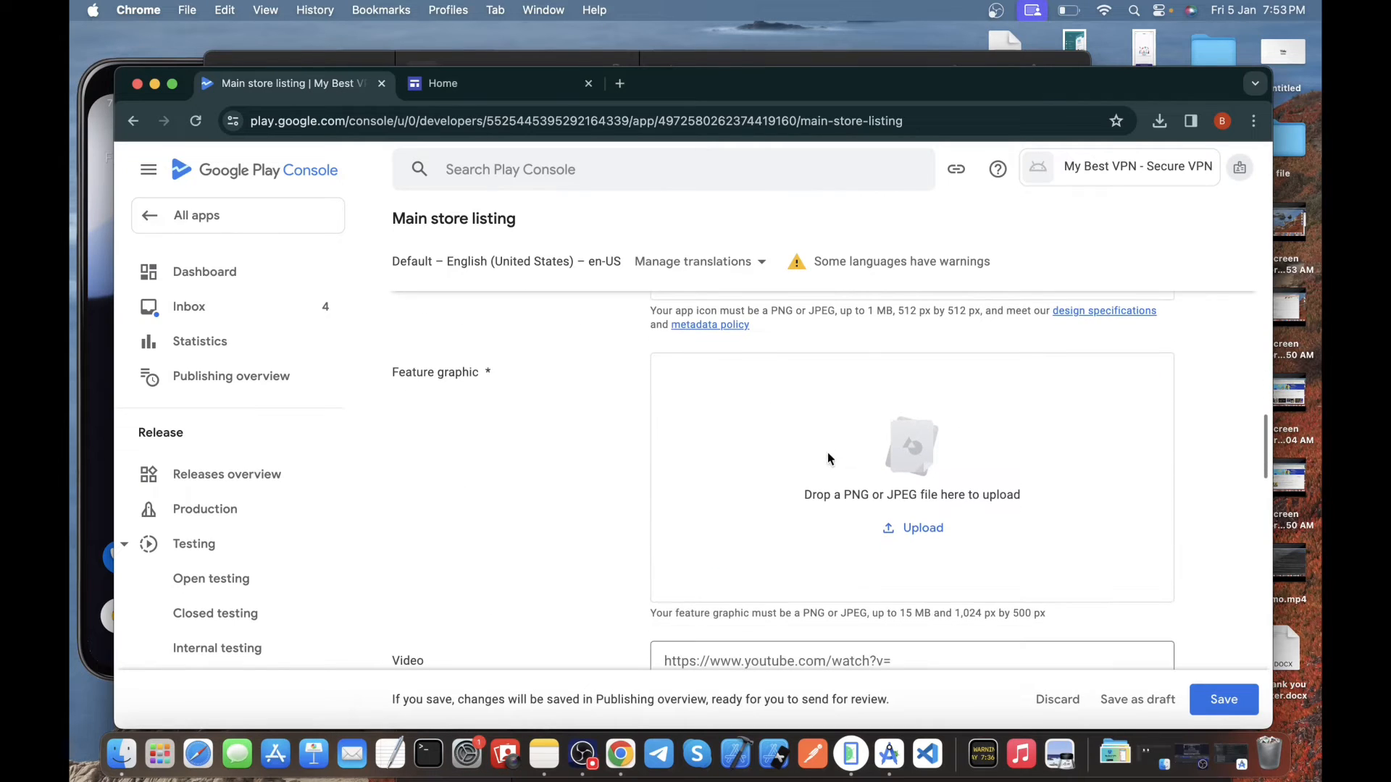
left_click(121, 754)
left_click_drag(955, 634, 932, 428)
Add vpn banner.png from the appdesc folder in Finder to the phone screenshots
scroll(837, 526, "down", 5)
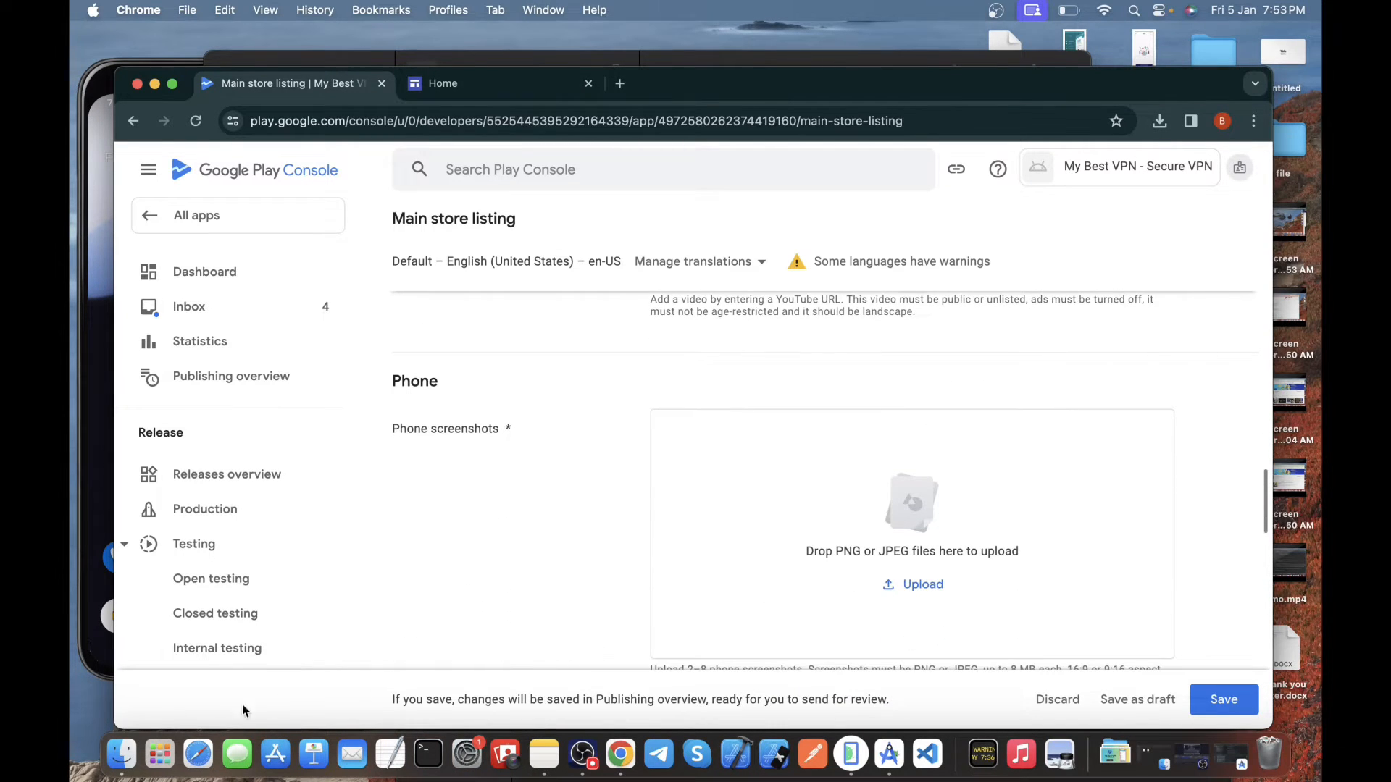
left_click(122, 754)
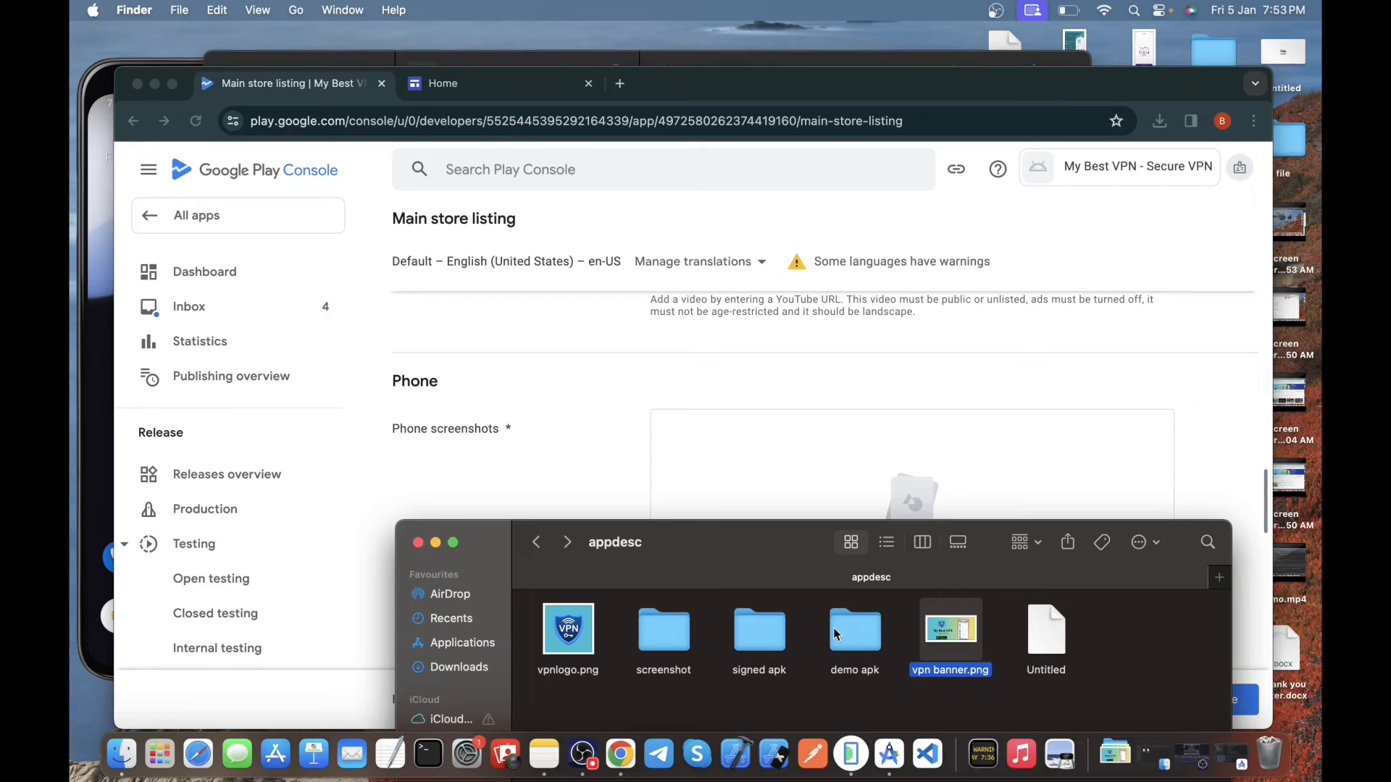
left_click_drag(932, 559, 877, 420)
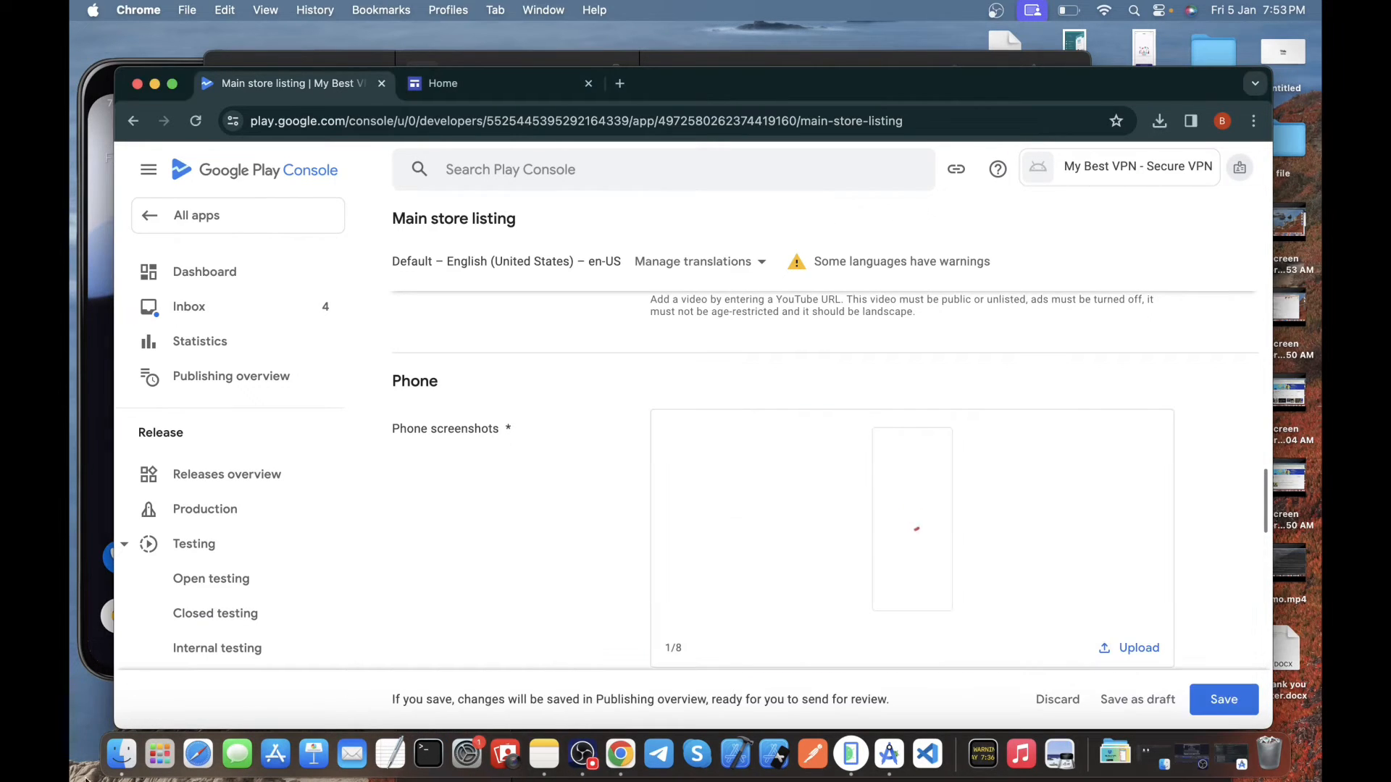
Upload all images from the screenshot subfolder of appdesc in Finder to the phone screenshots
left_click(122, 754)
double_click(656, 630)
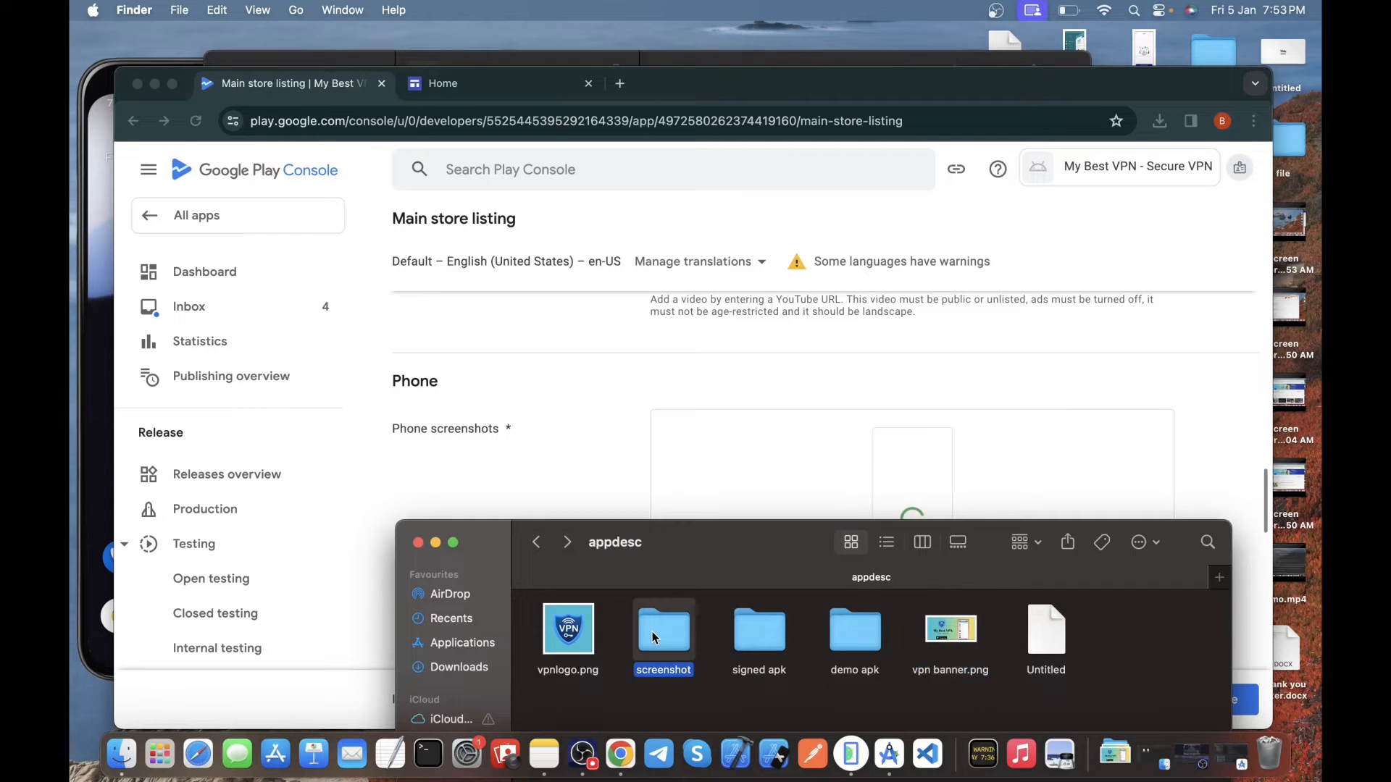
left_click_drag(540, 631, 1152, 665)
left_click_drag(864, 625, 928, 447)
Upload the selected images from the screenshot folder in Finder as the 7-inch tablet screenshots
scroll(880, 557, "down", 10)
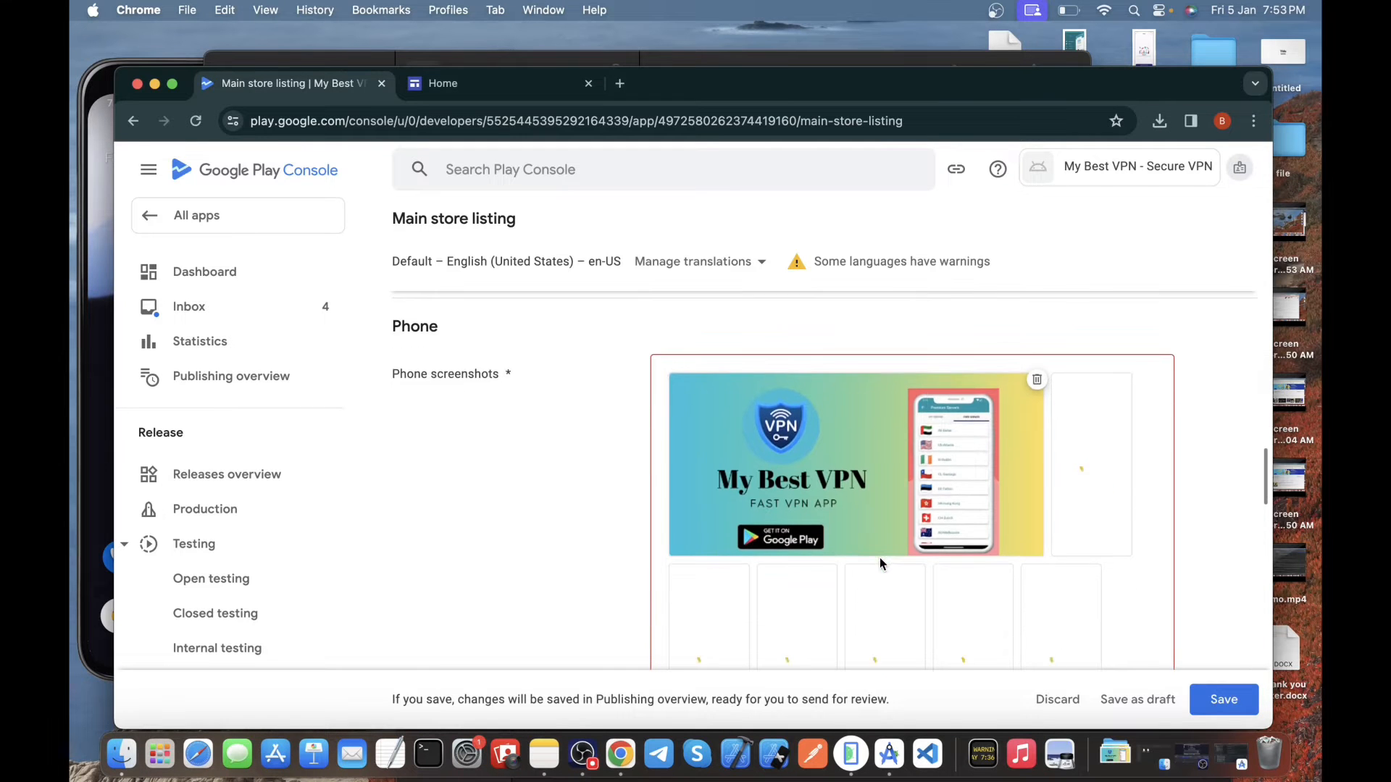
scroll(879, 558, "down", 5)
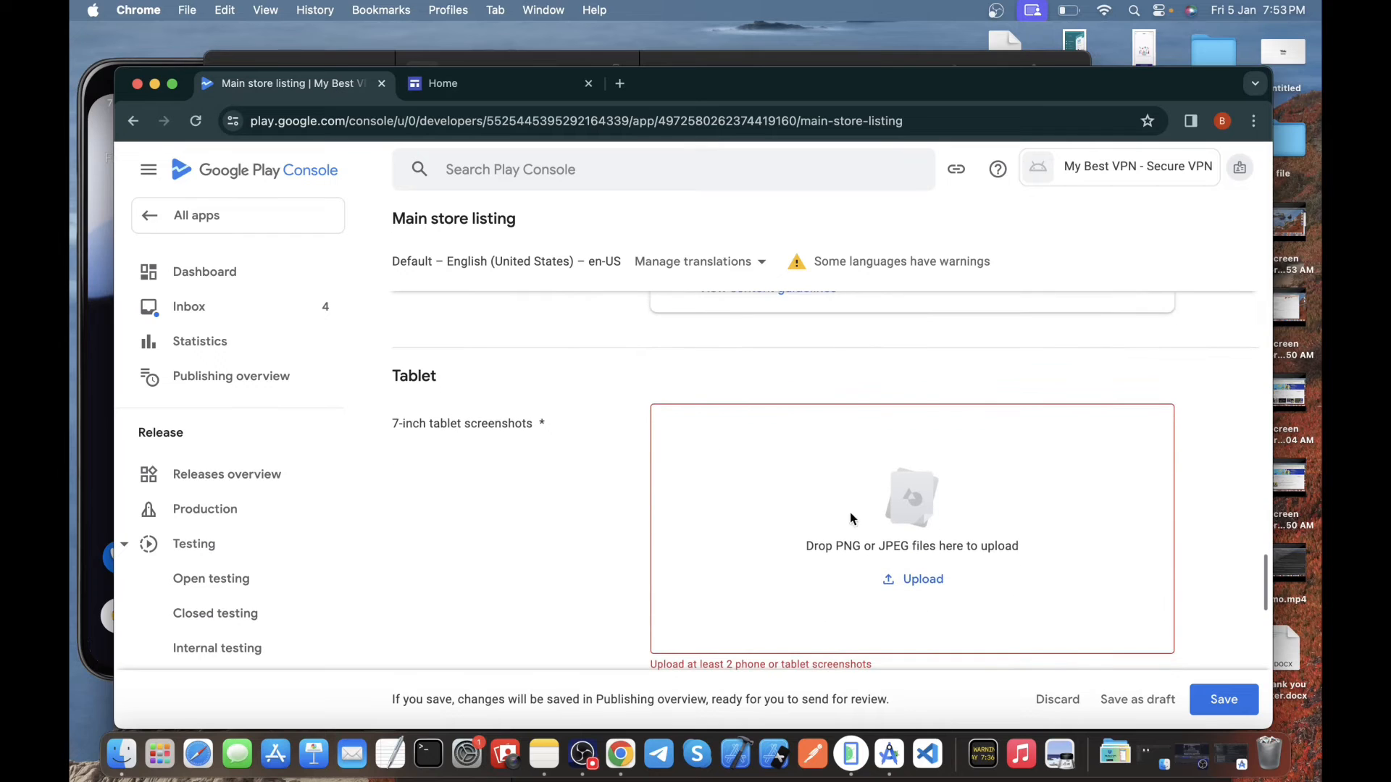
scroll(802, 573, "down", 4)
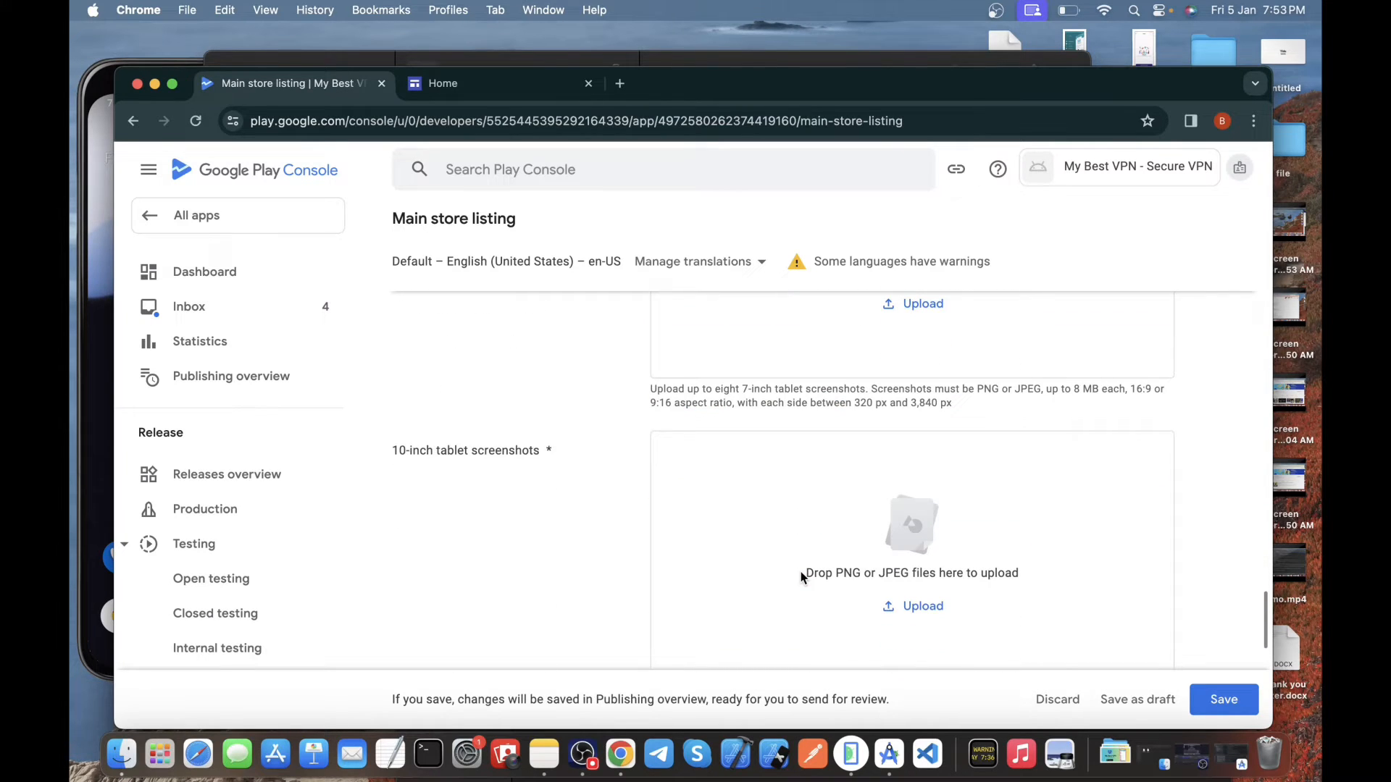
scroll(801, 572, "up", 4)
scroll(801, 572, "down", 2)
scroll(801, 571, "up", 3)
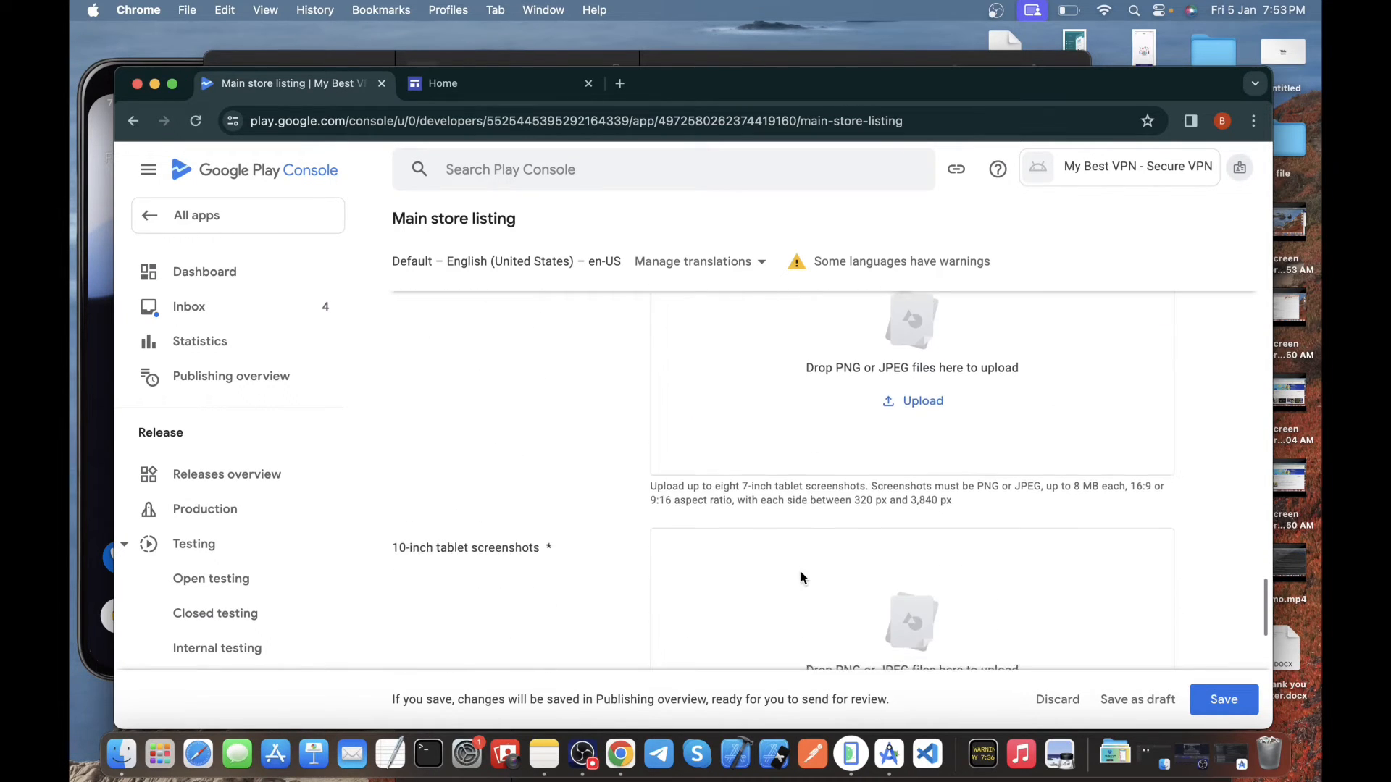
left_click(122, 755)
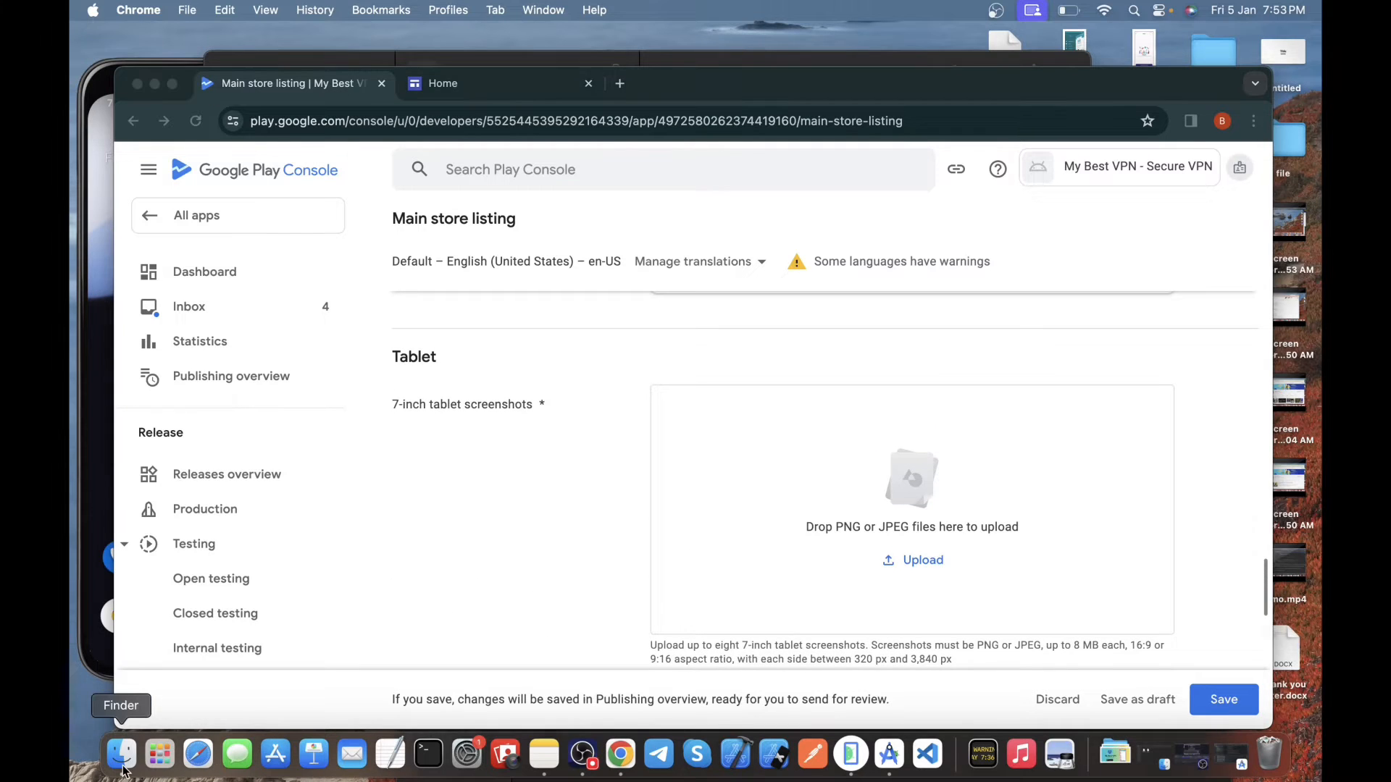
left_click_drag(570, 636, 724, 500)
Upload the same selected images from the screenshot folder in Finder as the 10-inch tablet screenshots
scroll(662, 568, "down", 10)
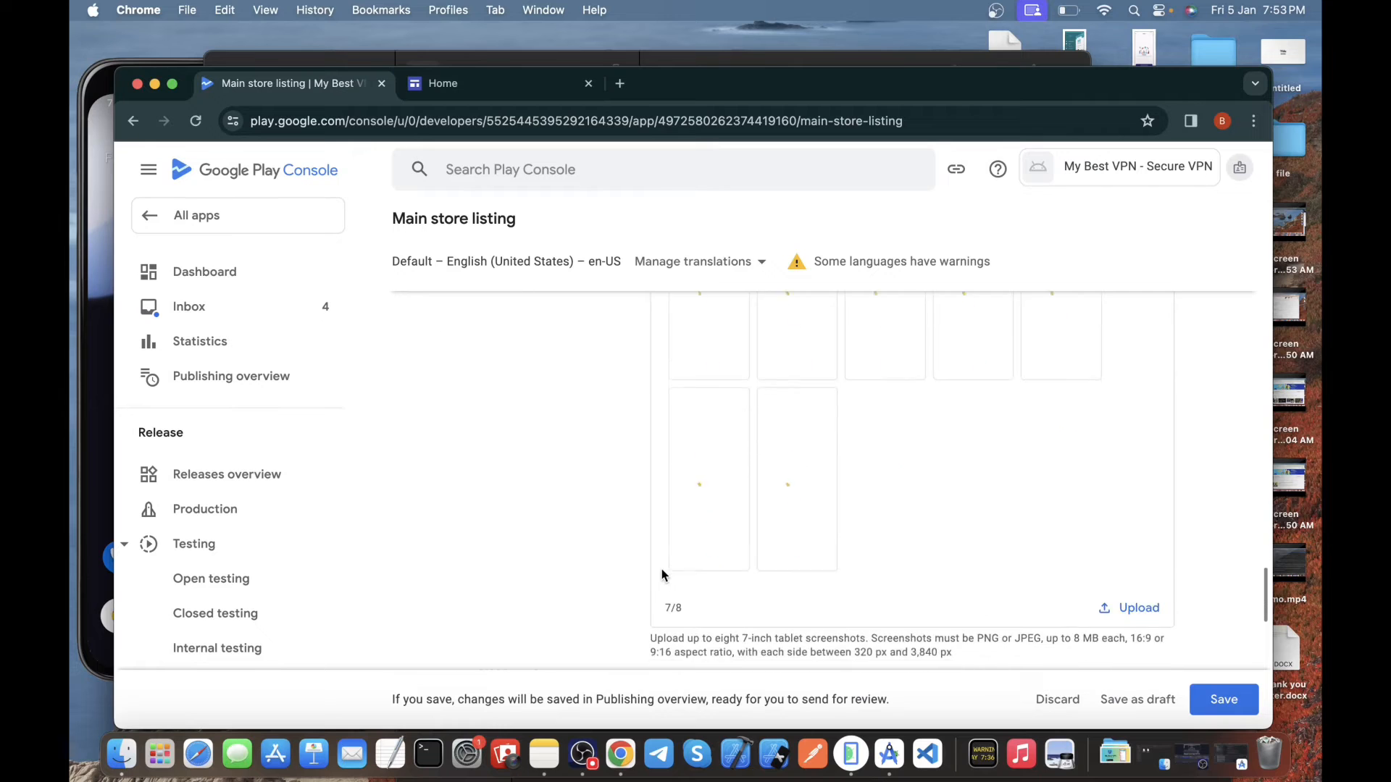
left_click(122, 755)
left_click_drag(571, 636, 730, 475)
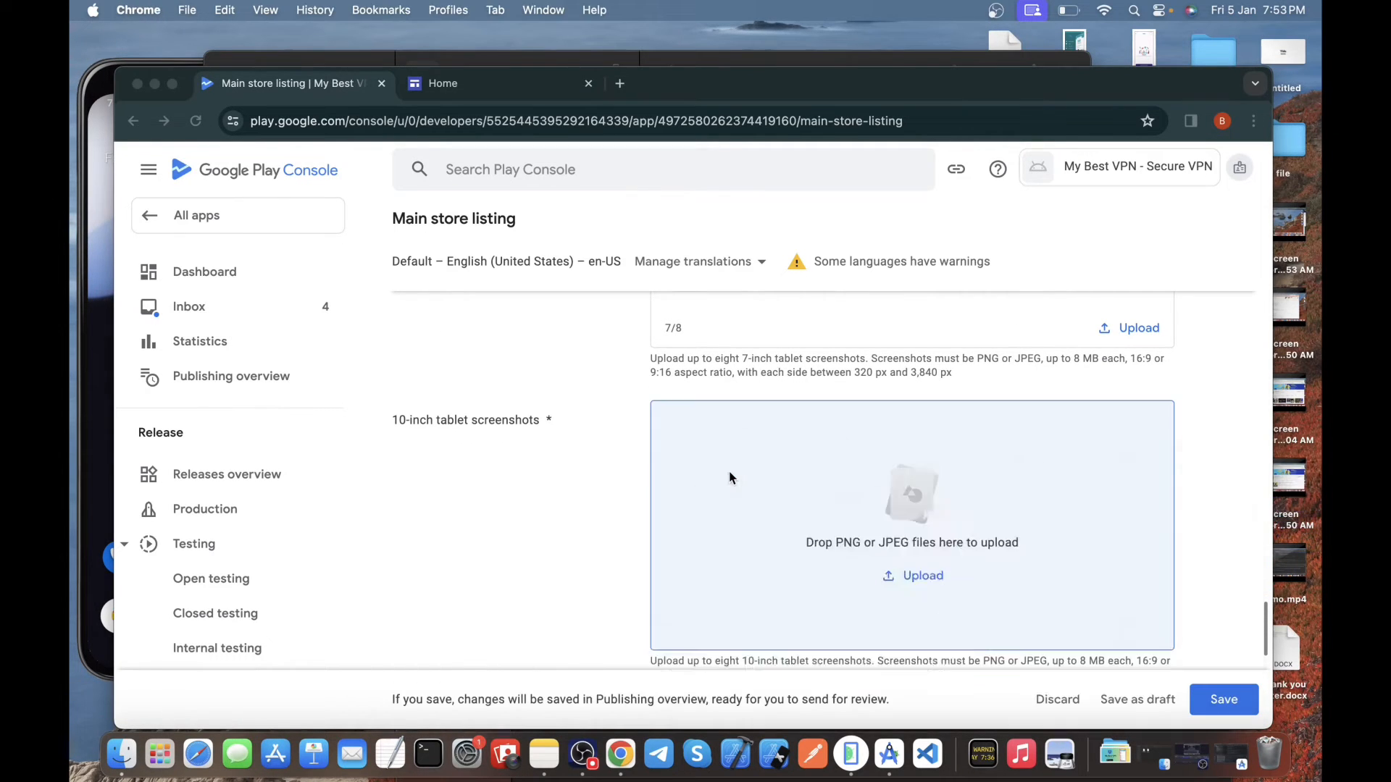
scroll(656, 547, "down", 5)
scroll(656, 547, "down", 2)
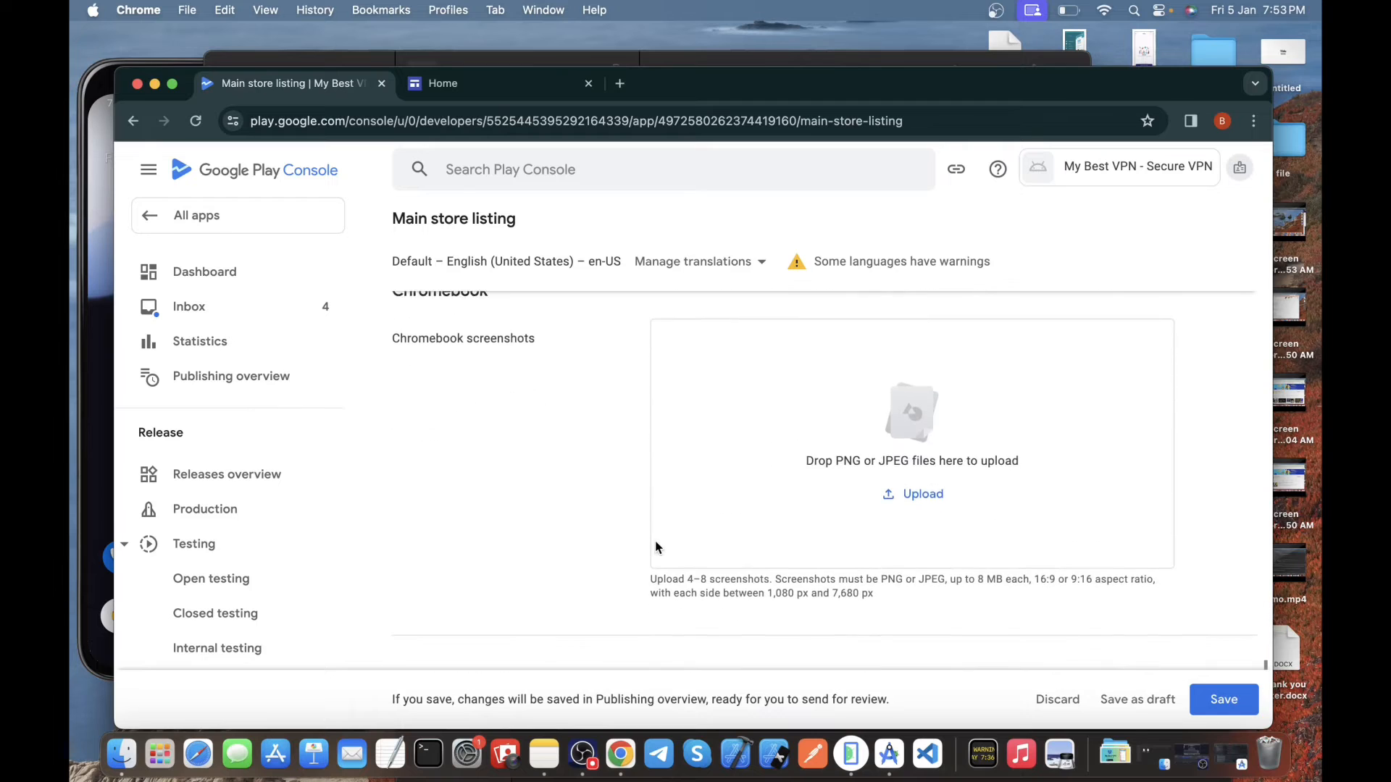
scroll(655, 547, "down", 2)
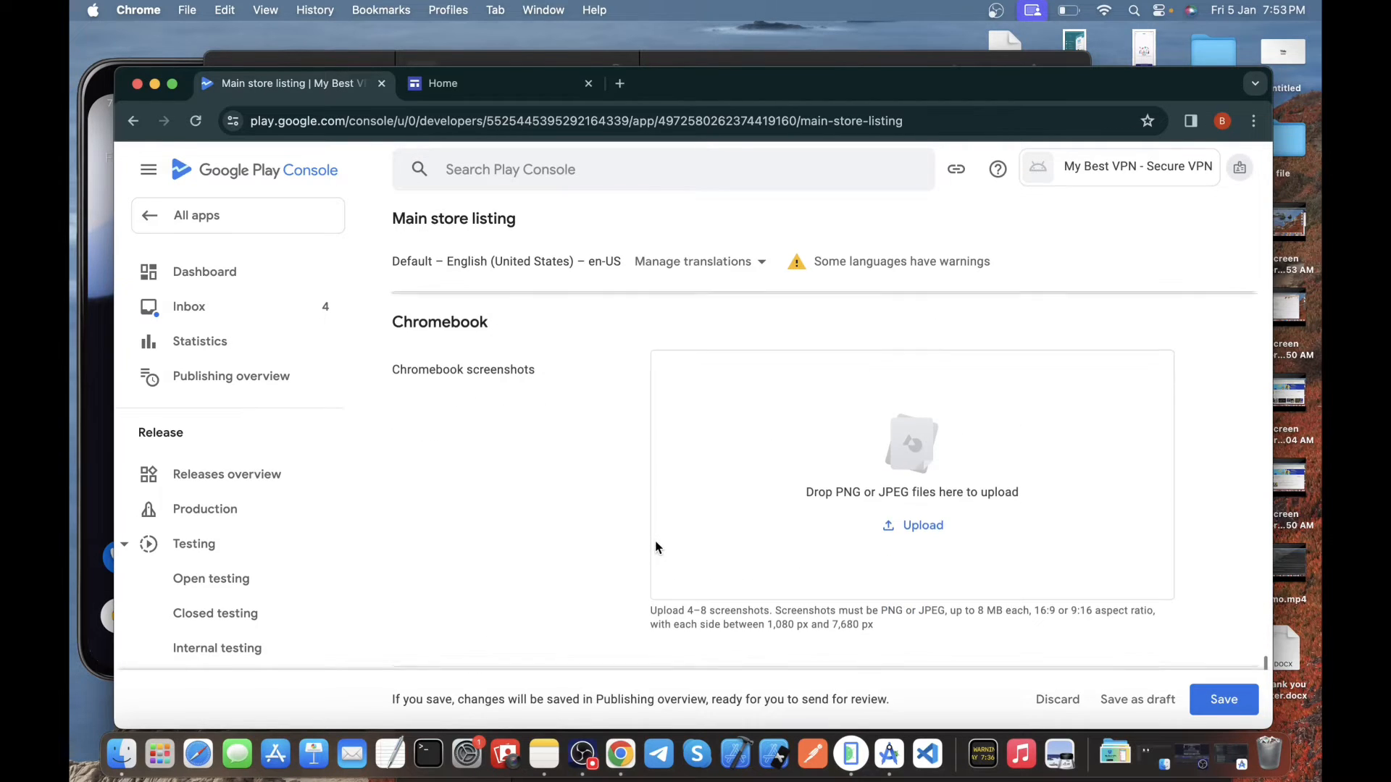
Remove the broken image2.png from the phone screenshots
scroll(655, 548, "up", 10)
scroll(655, 549, "up", 10)
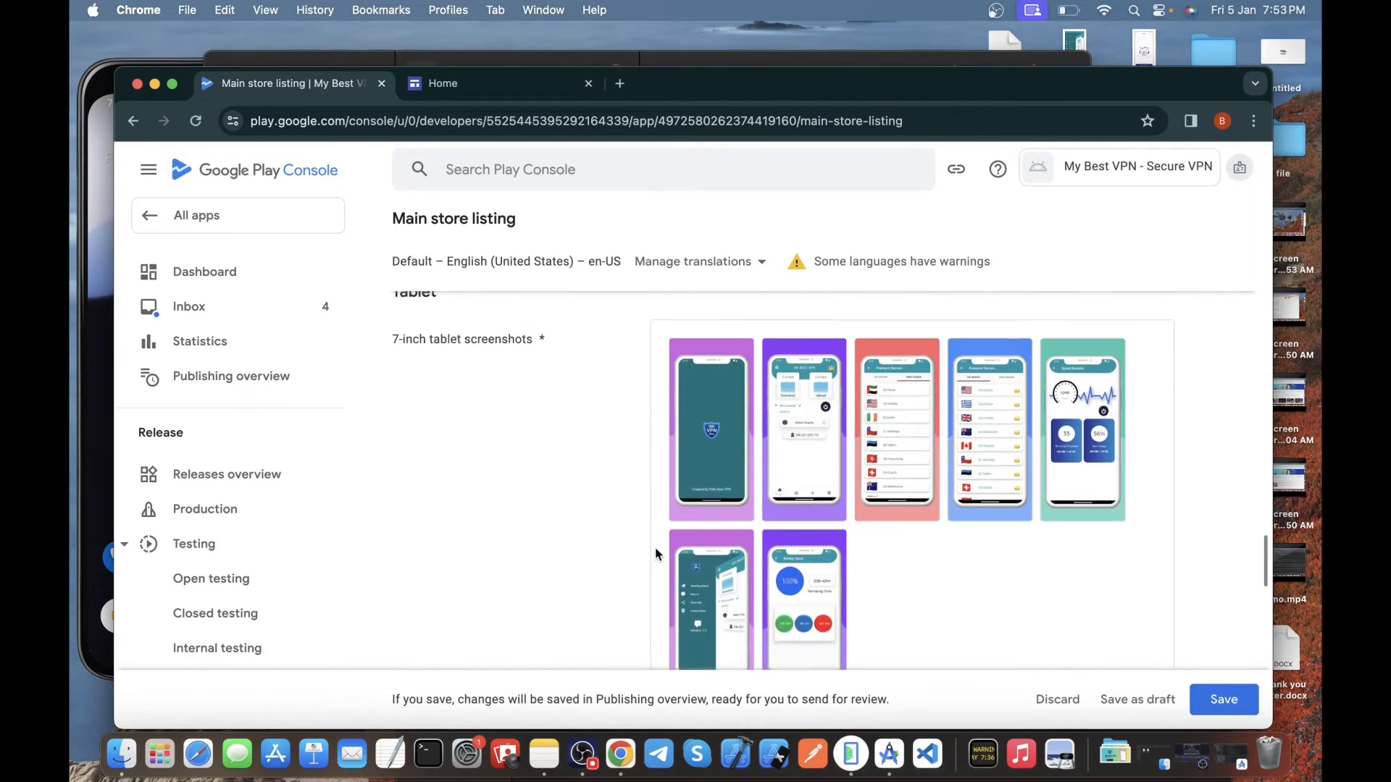
scroll(655, 549, "up", 3)
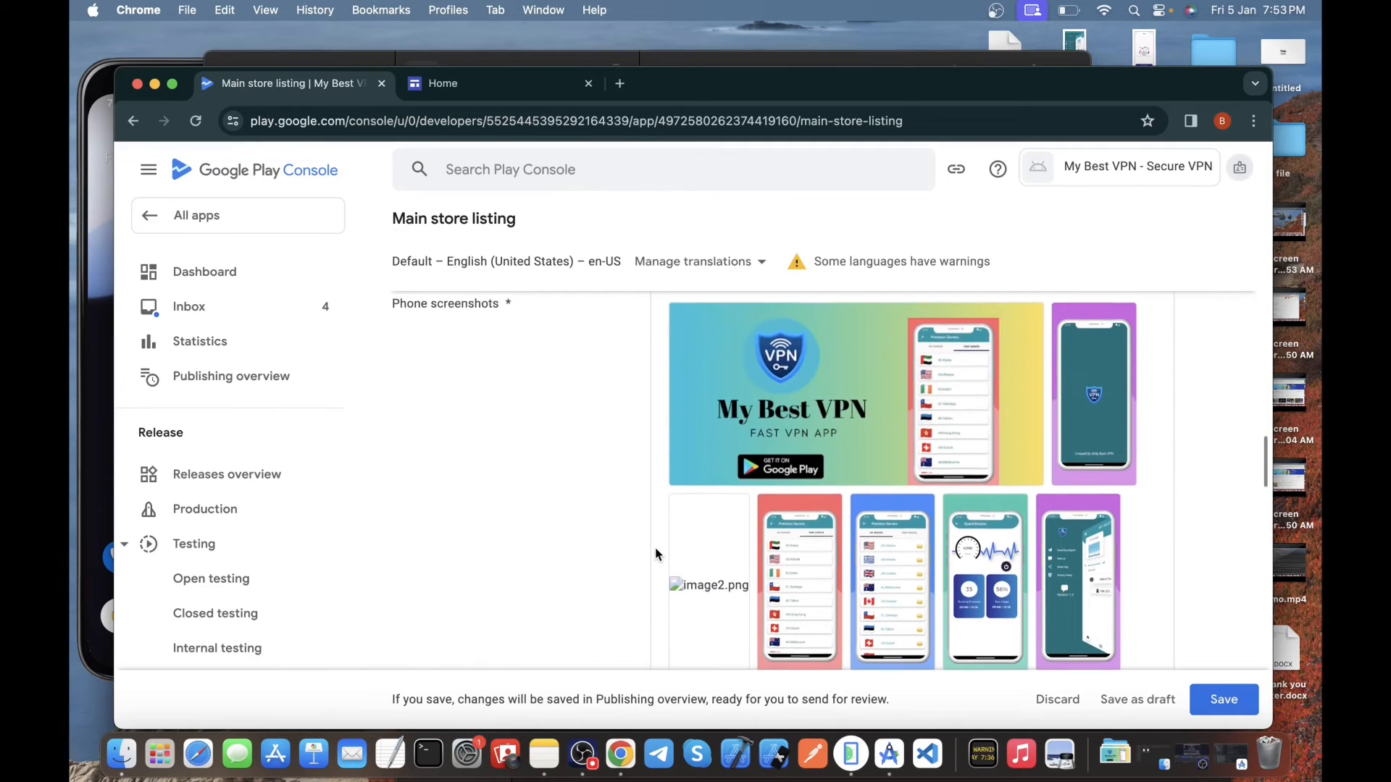
mouse_move(728, 532)
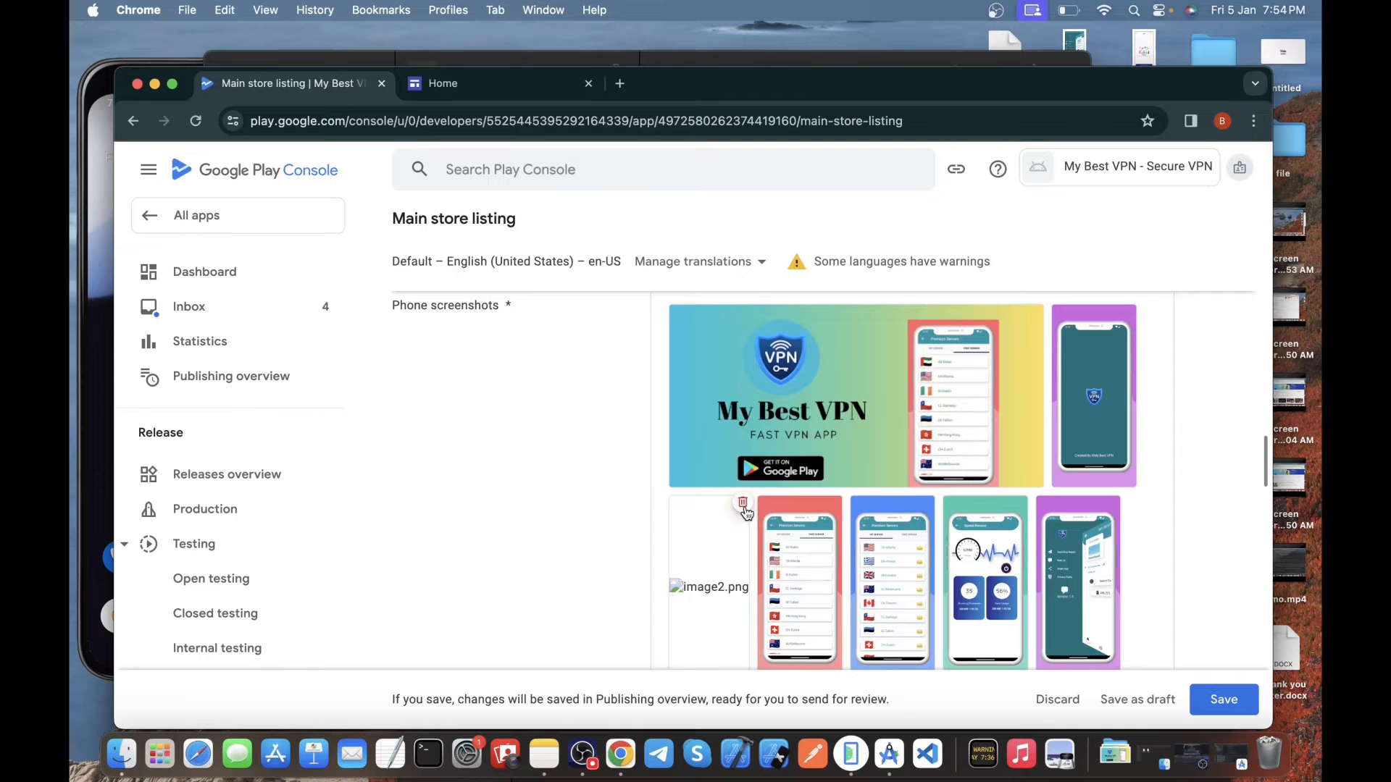
left_click(743, 502)
Upload image2.png again from the screenshot folder in Finder to the phone screenshots
scroll(792, 560, "down", 2)
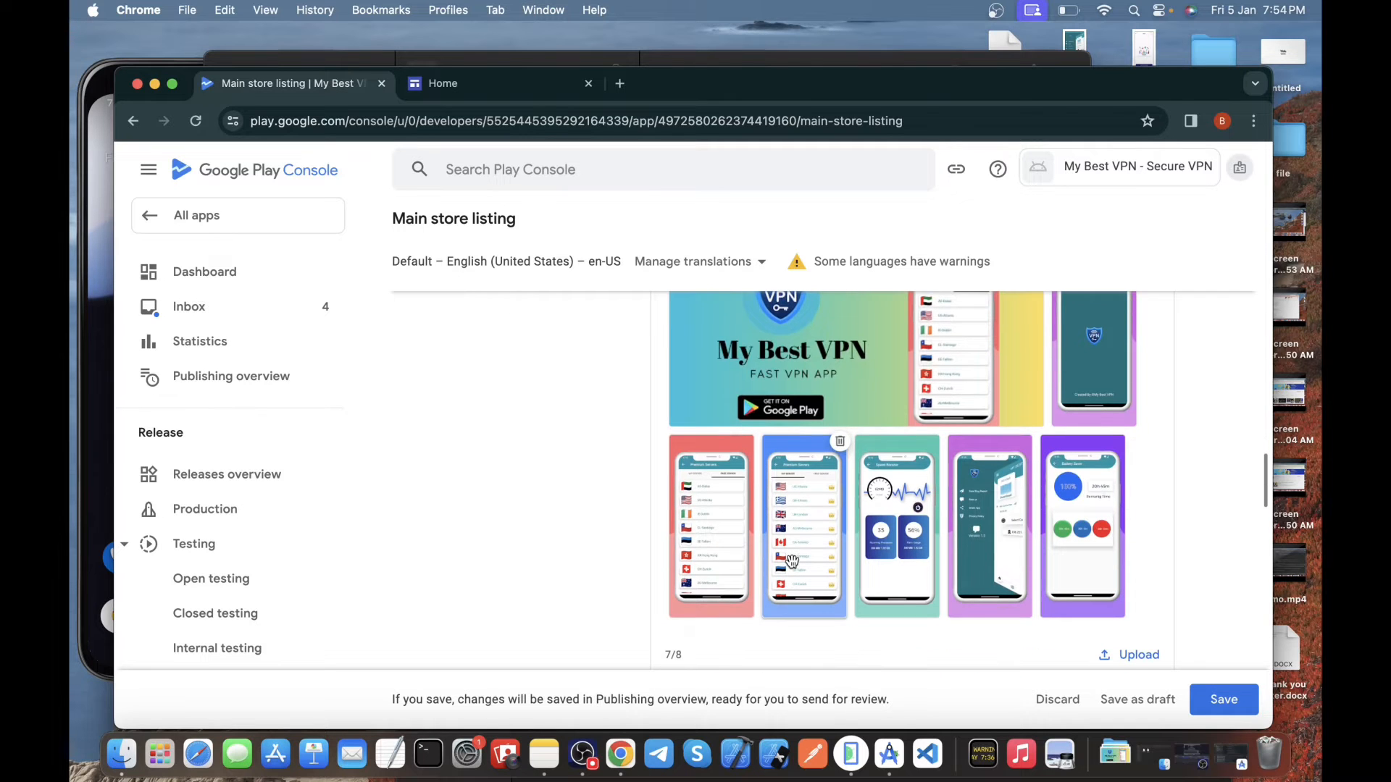
scroll(797, 564, "down", 8)
scroll(801, 567, "up", 3)
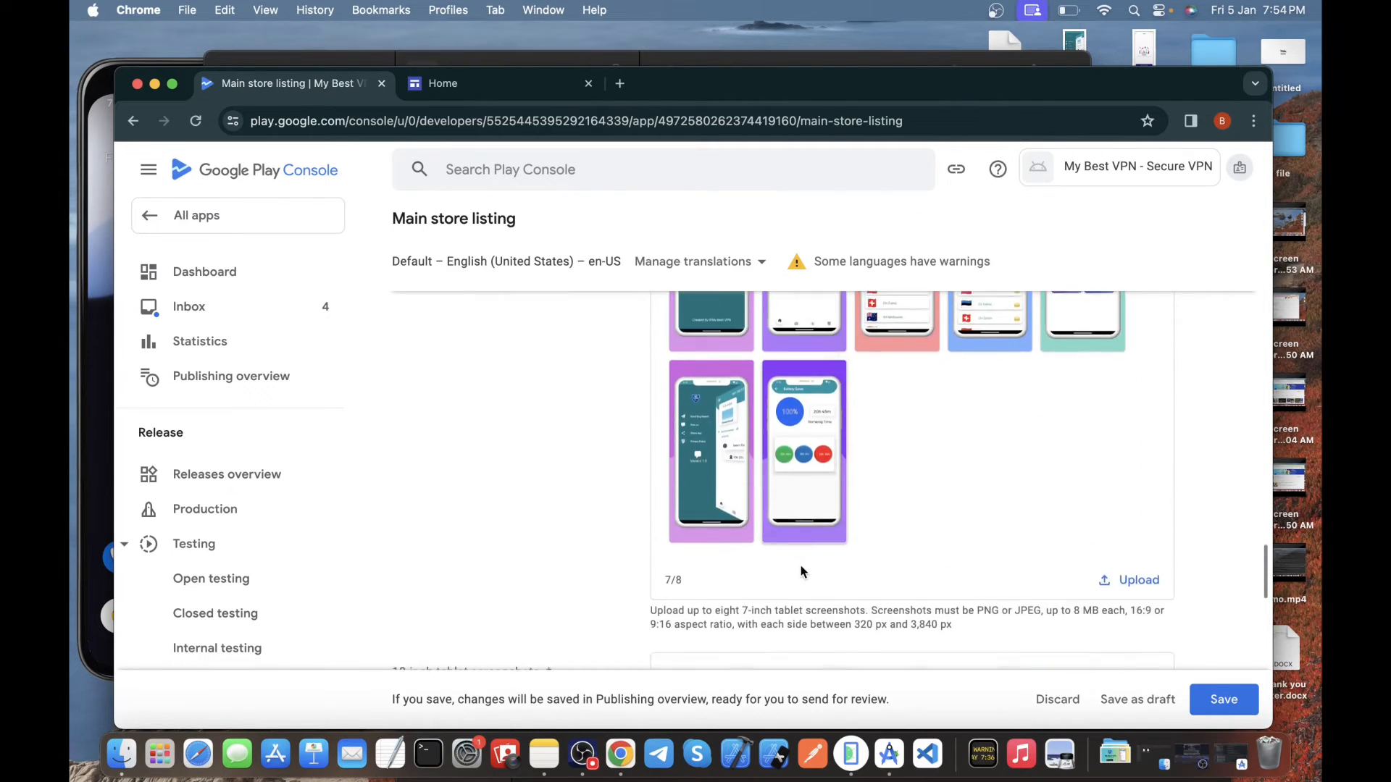
scroll(802, 571, "up", 10)
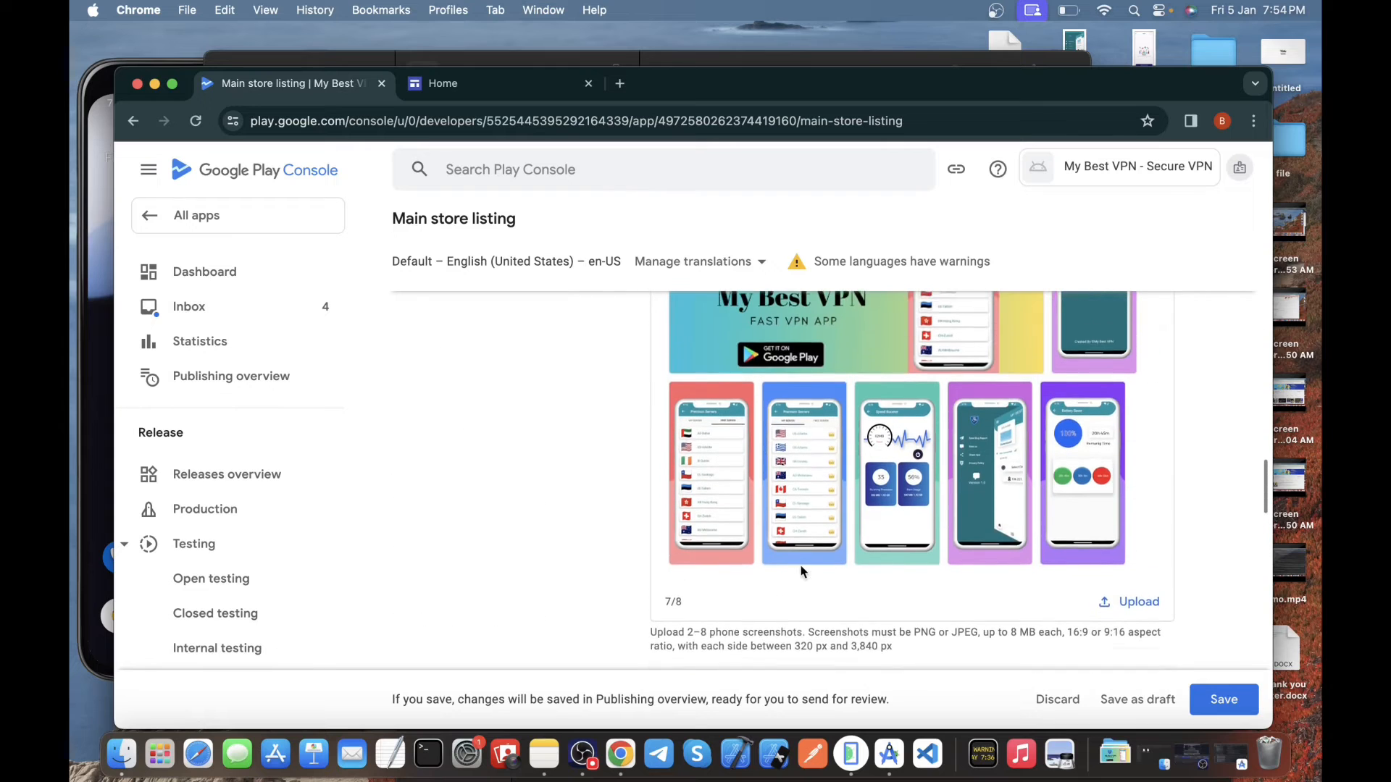
scroll(801, 571, "up", 2)
left_click(121, 753)
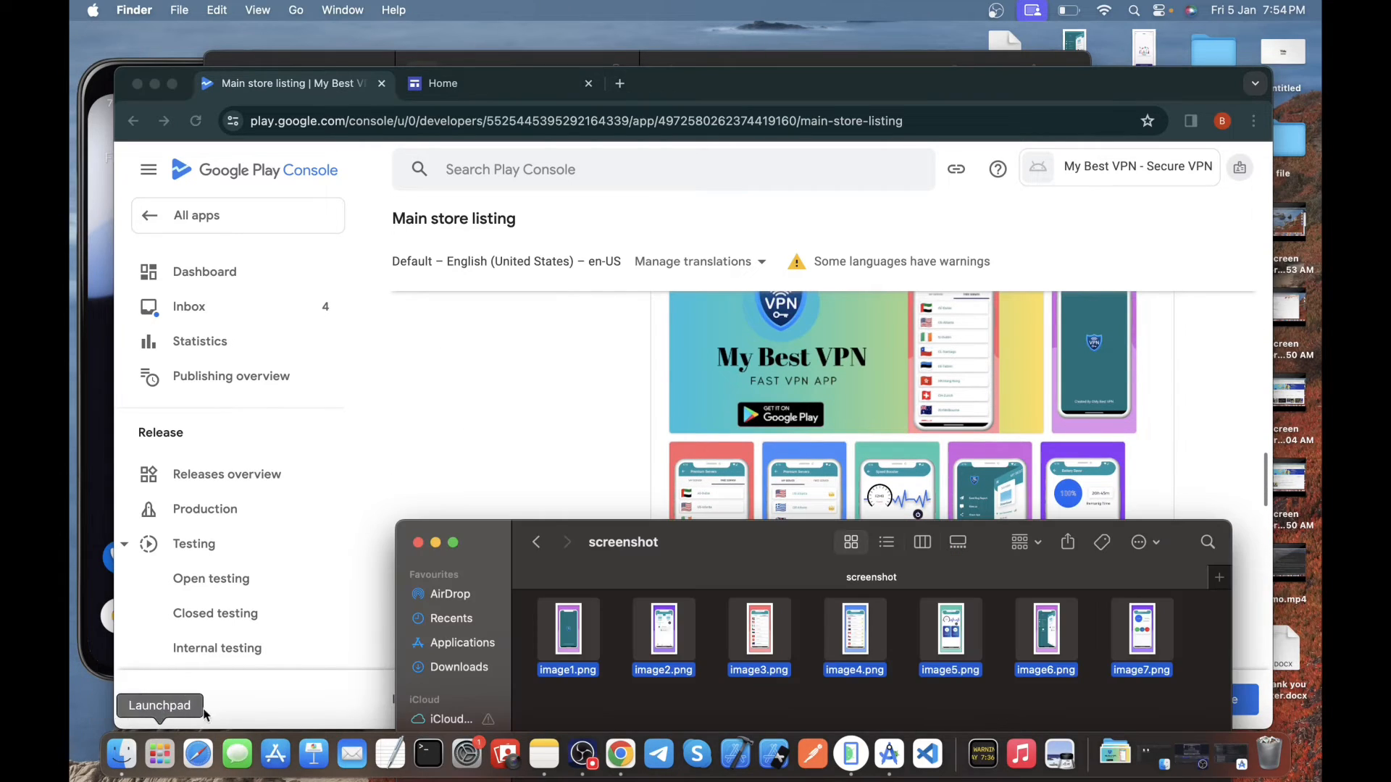
left_click(625, 697)
left_click_drag(664, 632, 832, 445)
scroll(815, 502, "up", 2)
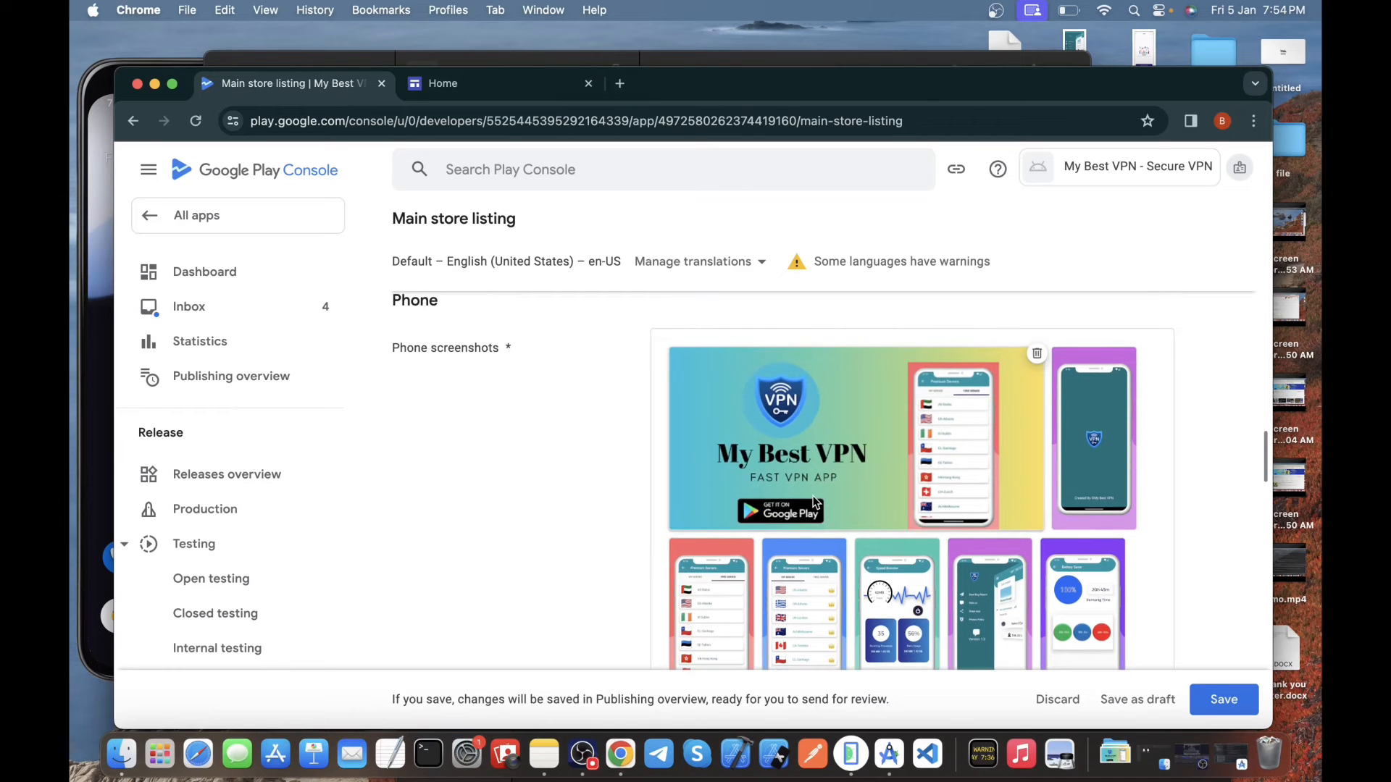
Delete the splash-screen image from the phone screenshots and upload image1.png again from the screenshot folder in Finder
scroll(928, 460, "down", 2)
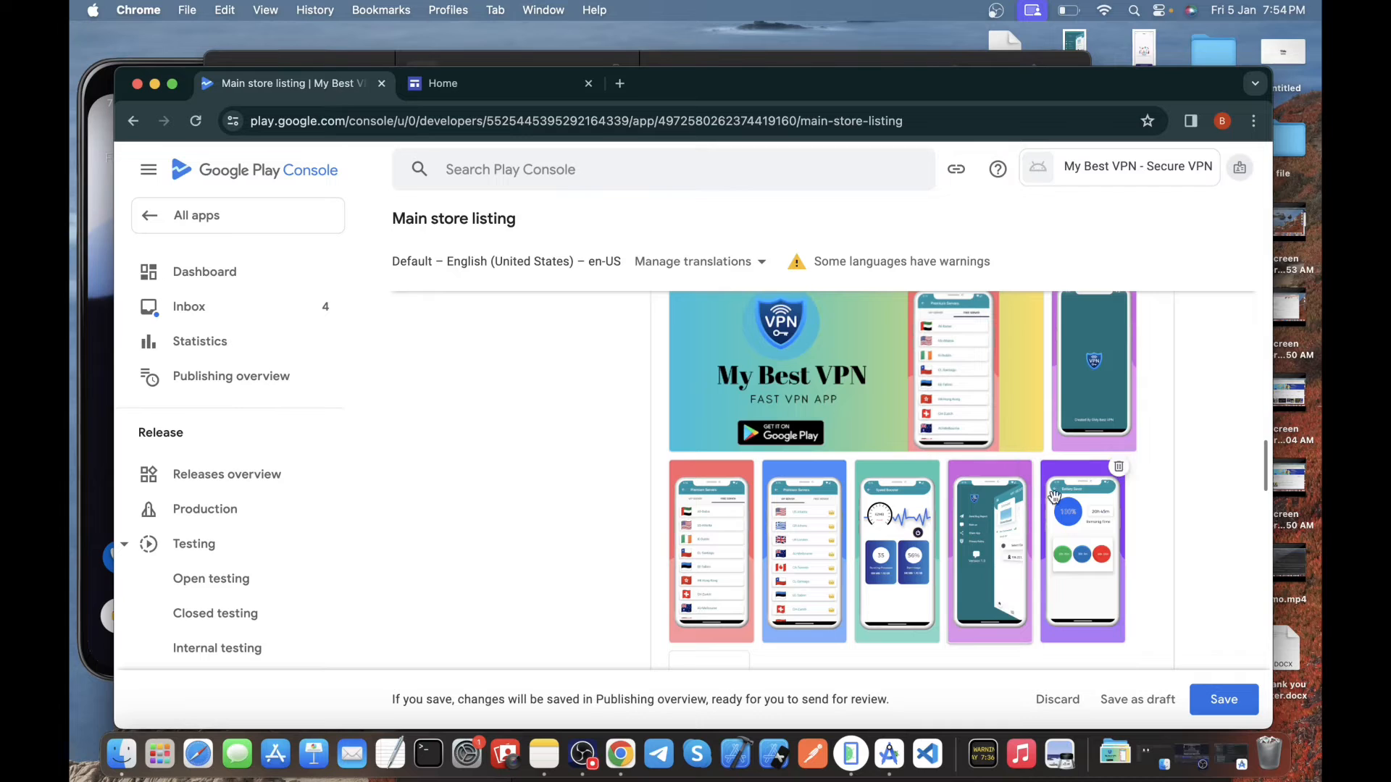
scroll(1041, 467, "up", 1)
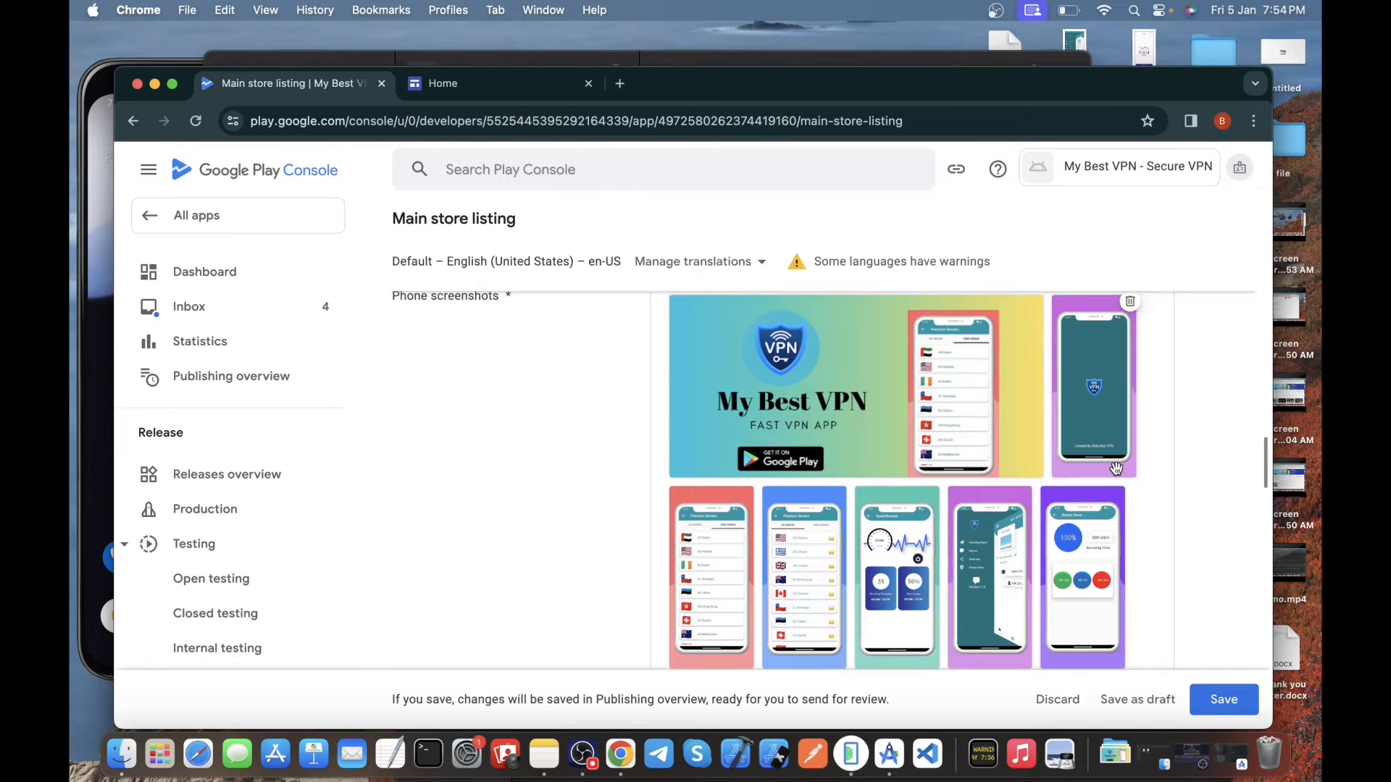
left_click(1130, 301)
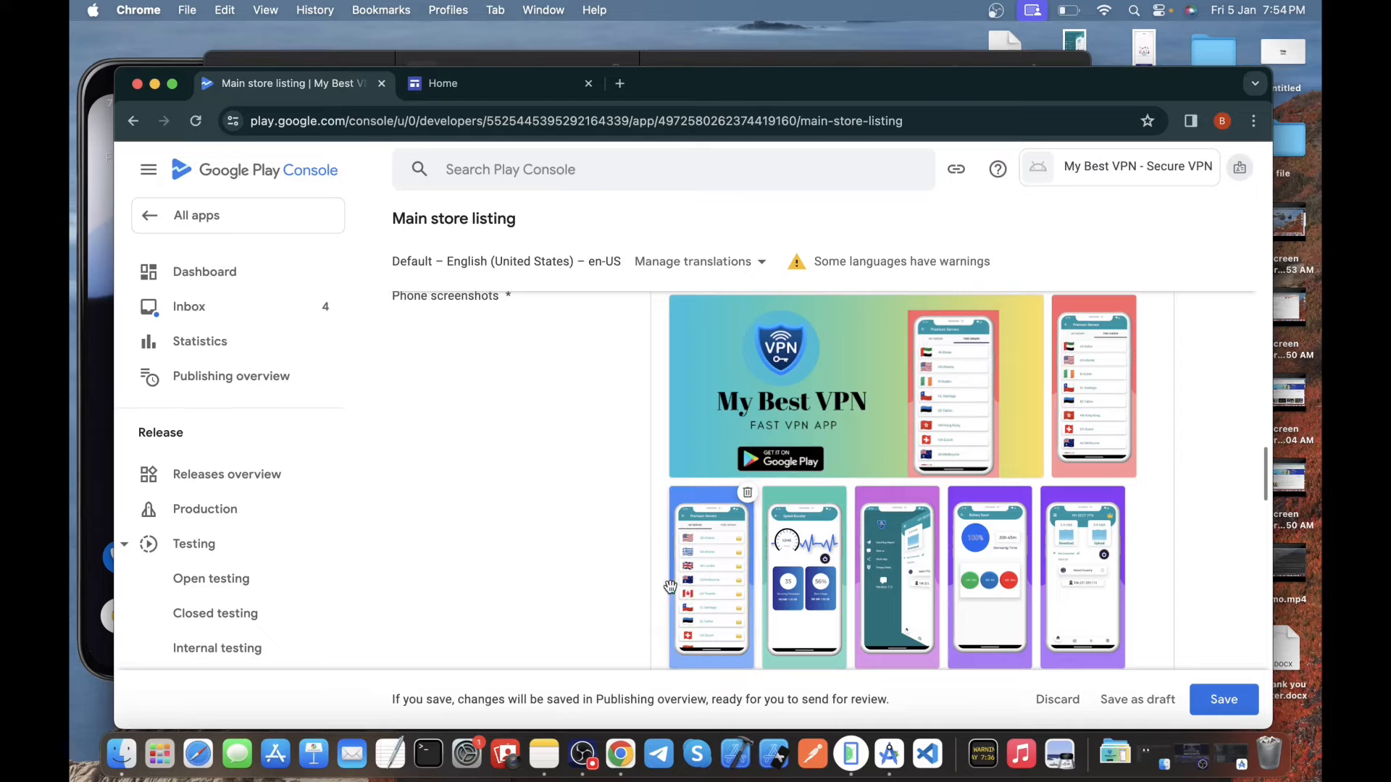
left_click(121, 754)
left_click_drag(664, 633, 806, 429)
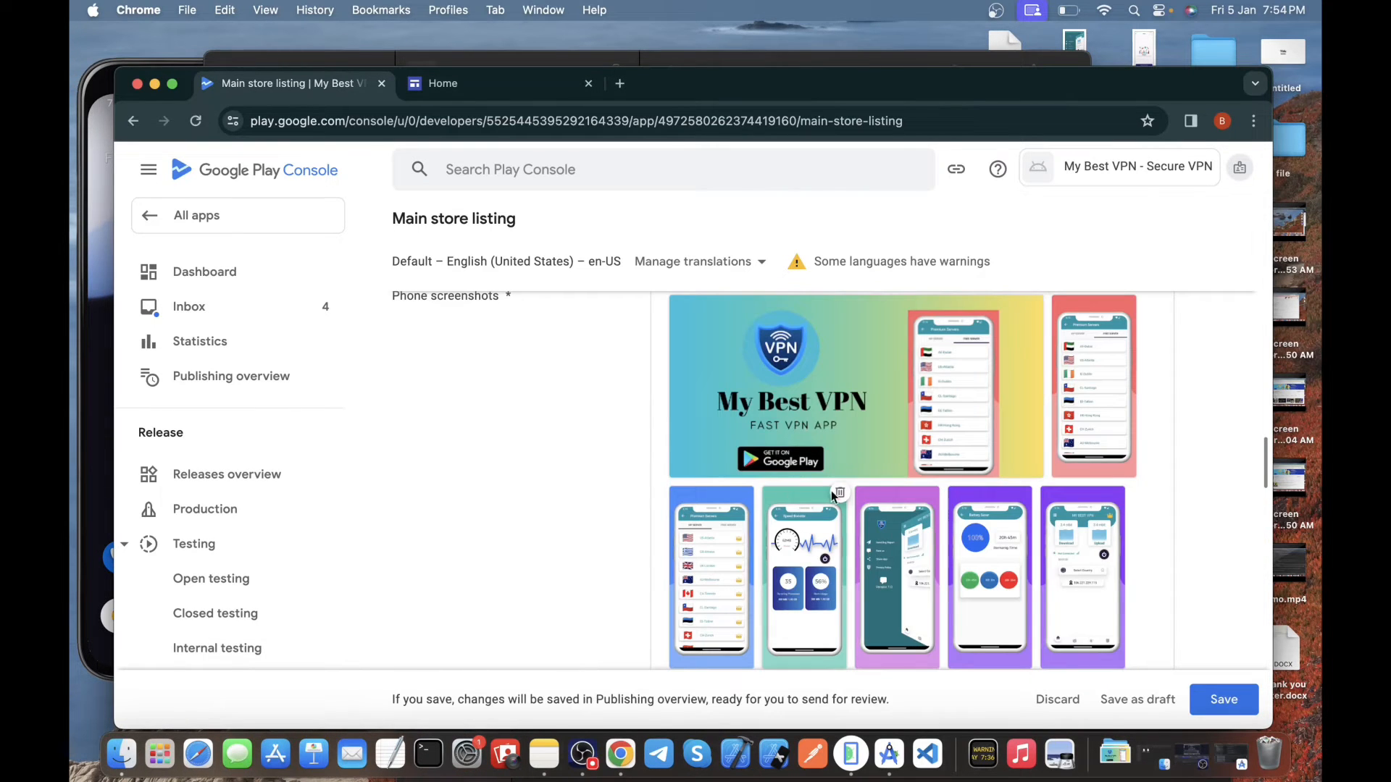
Reorder the phone screenshots so that image1.png and image2.png directly follow the My Best VPN banner
scroll(779, 473, "down", 4)
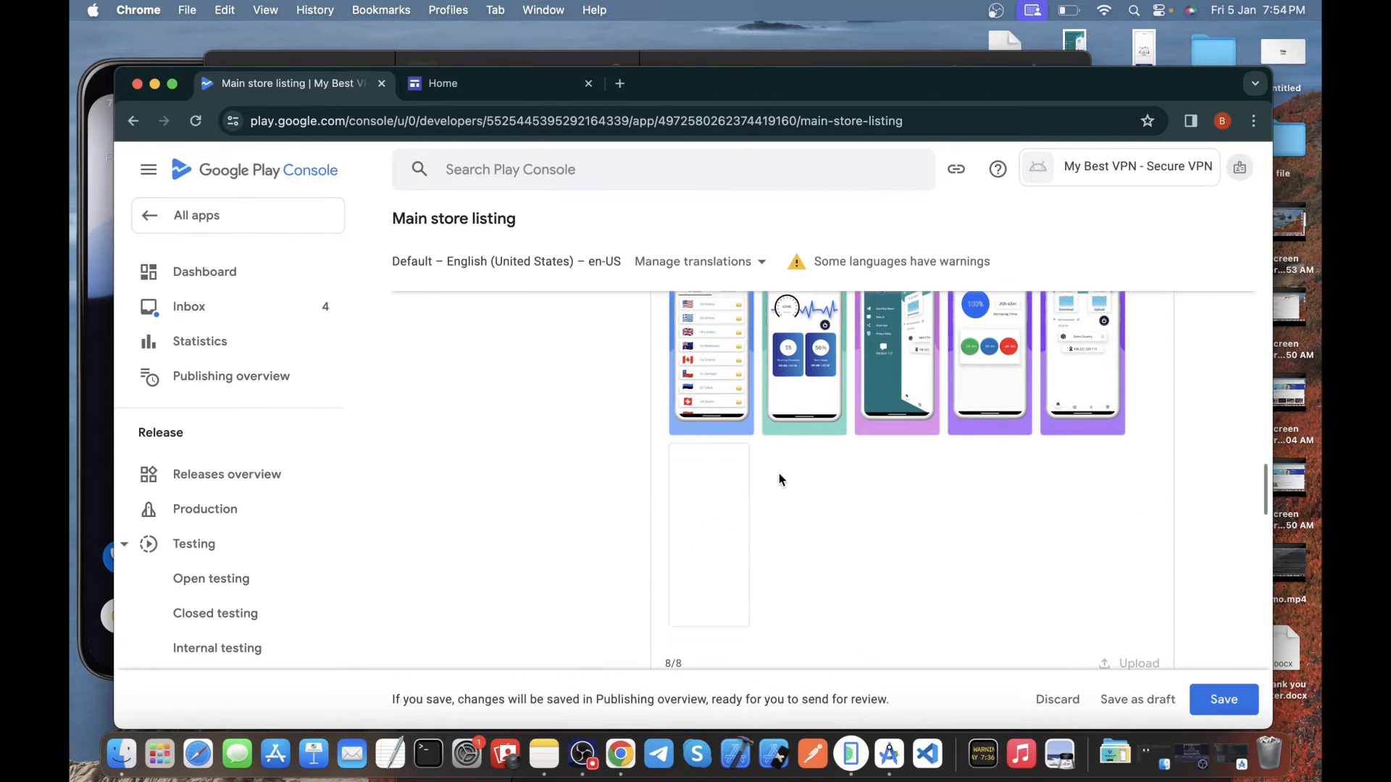
scroll(779, 474, "up", 1)
left_click_drag(706, 568, 1036, 281)
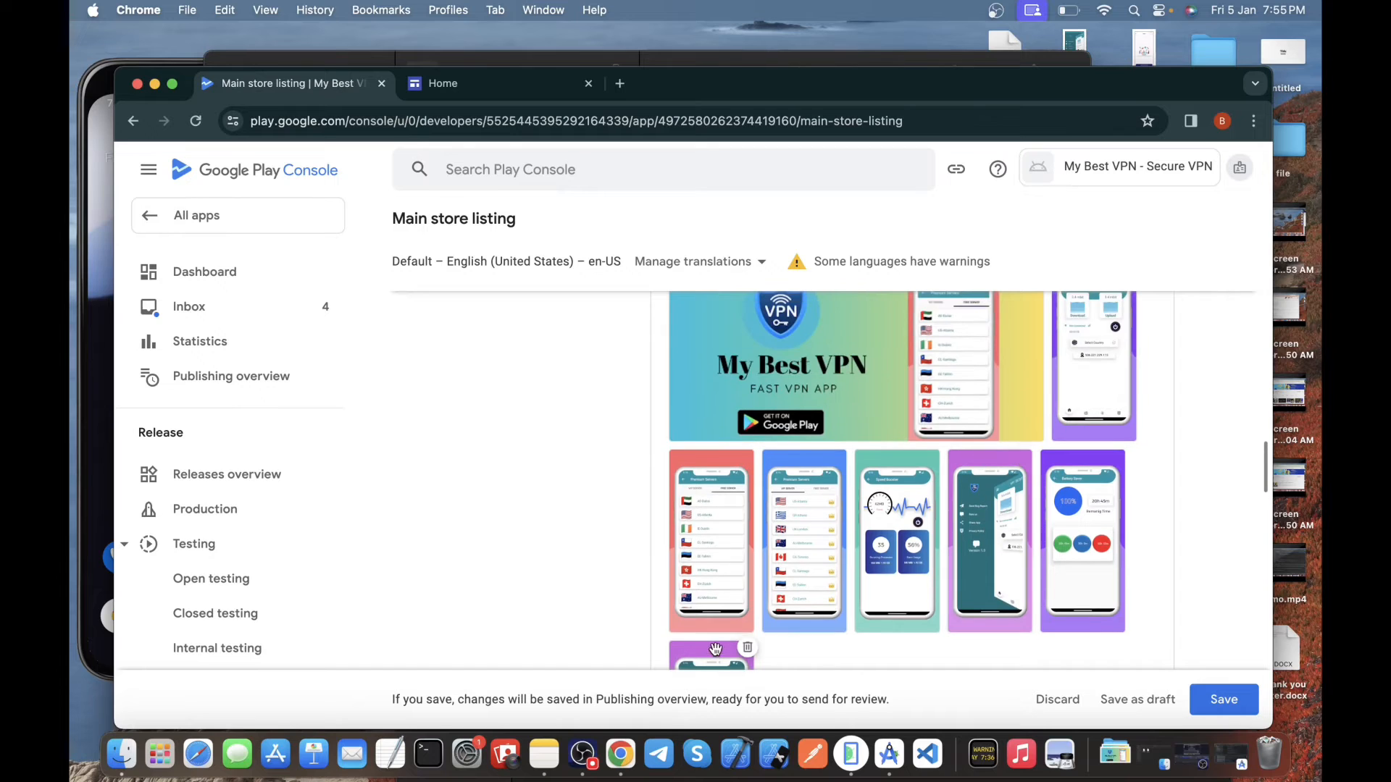
Try to add vpn banner.png from the appdesc folder in Finder to the 10-inch tablet screenshots
scroll(491, 611, "down", 10)
left_click(122, 754)
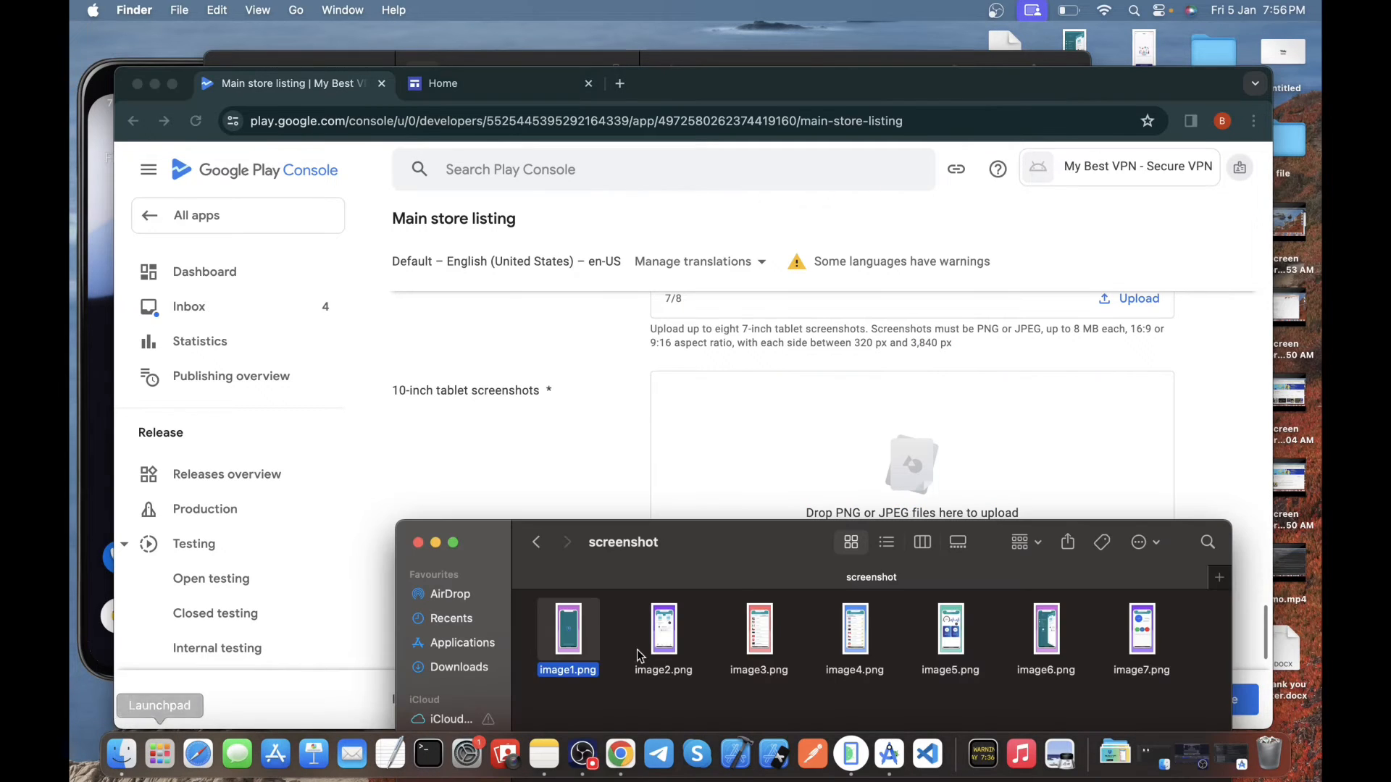
left_click(535, 544)
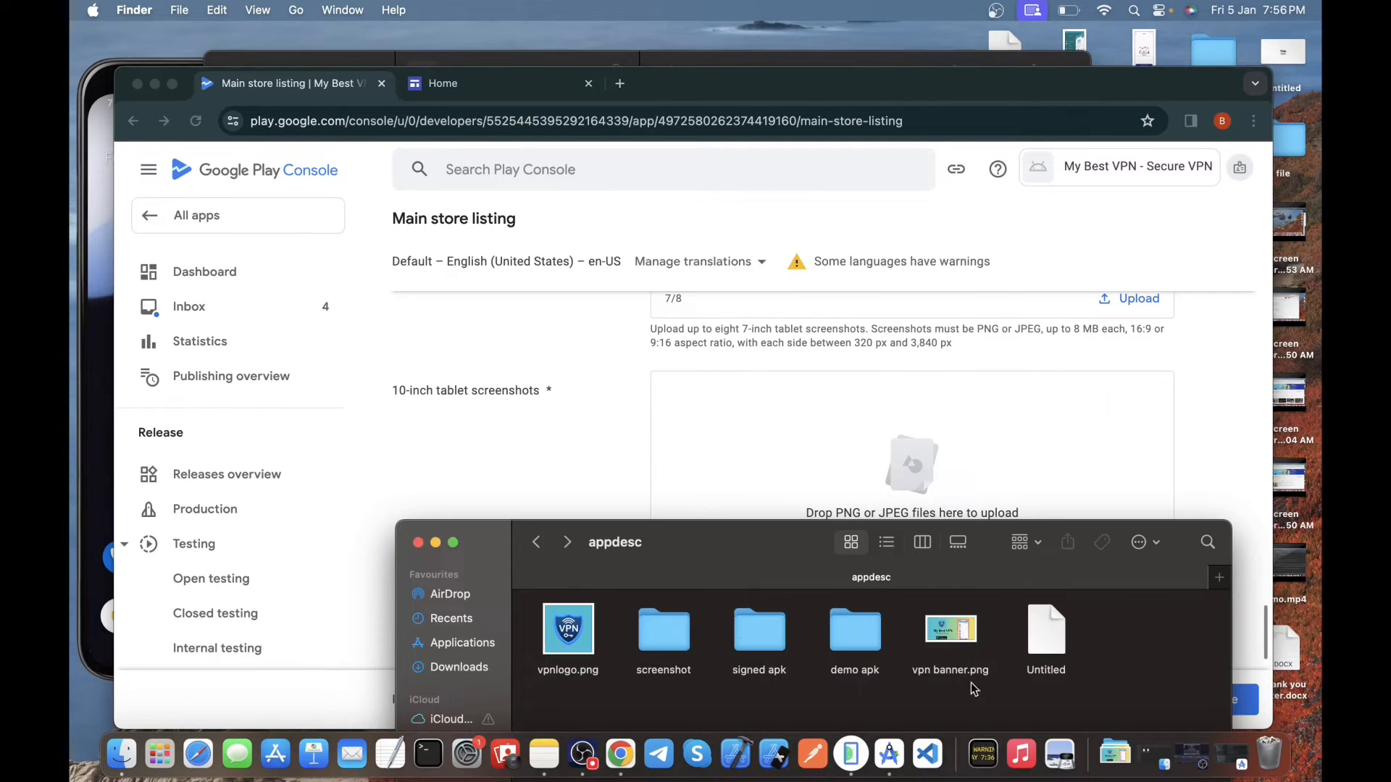
left_click_drag(954, 623, 940, 403)
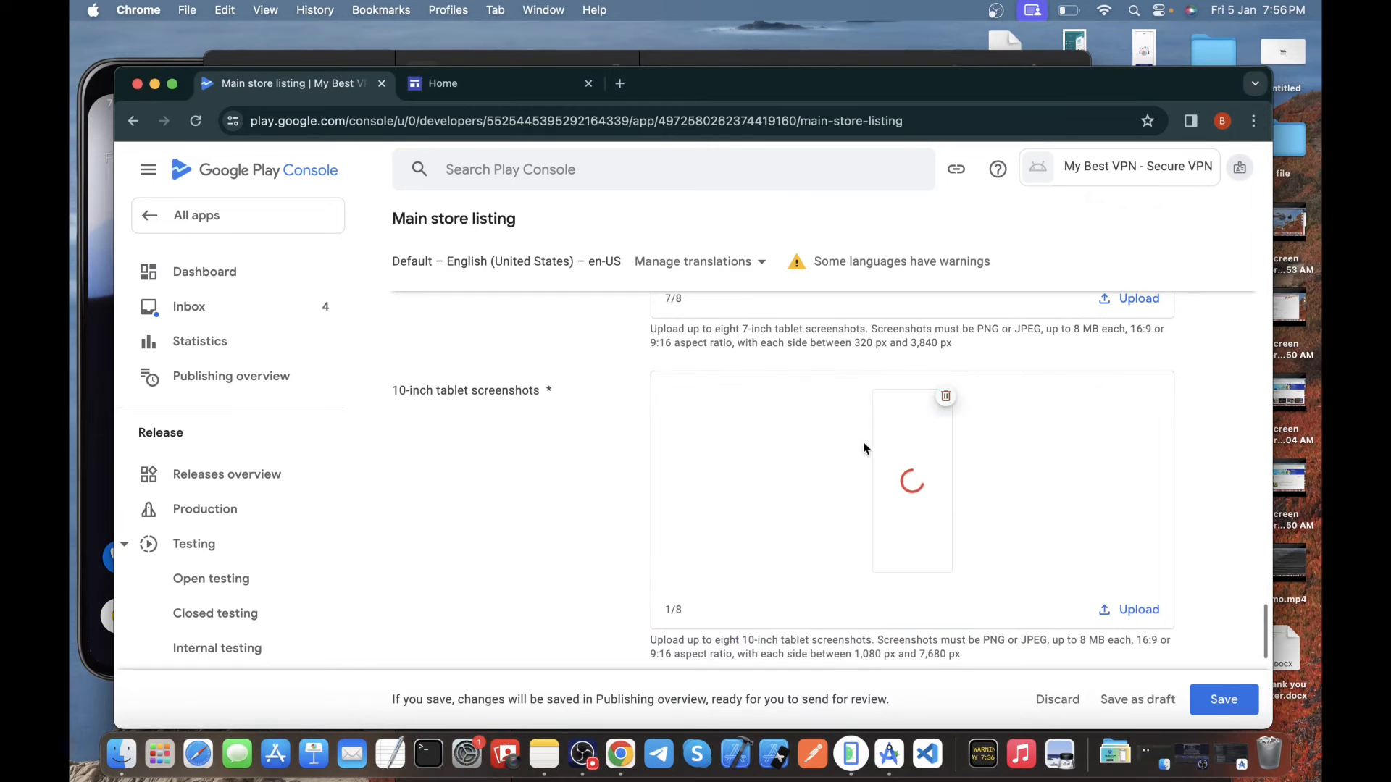
Remove the failed image from the 10-inch tablet screenshots and save the main store listing
scroll(667, 520, "up", 10)
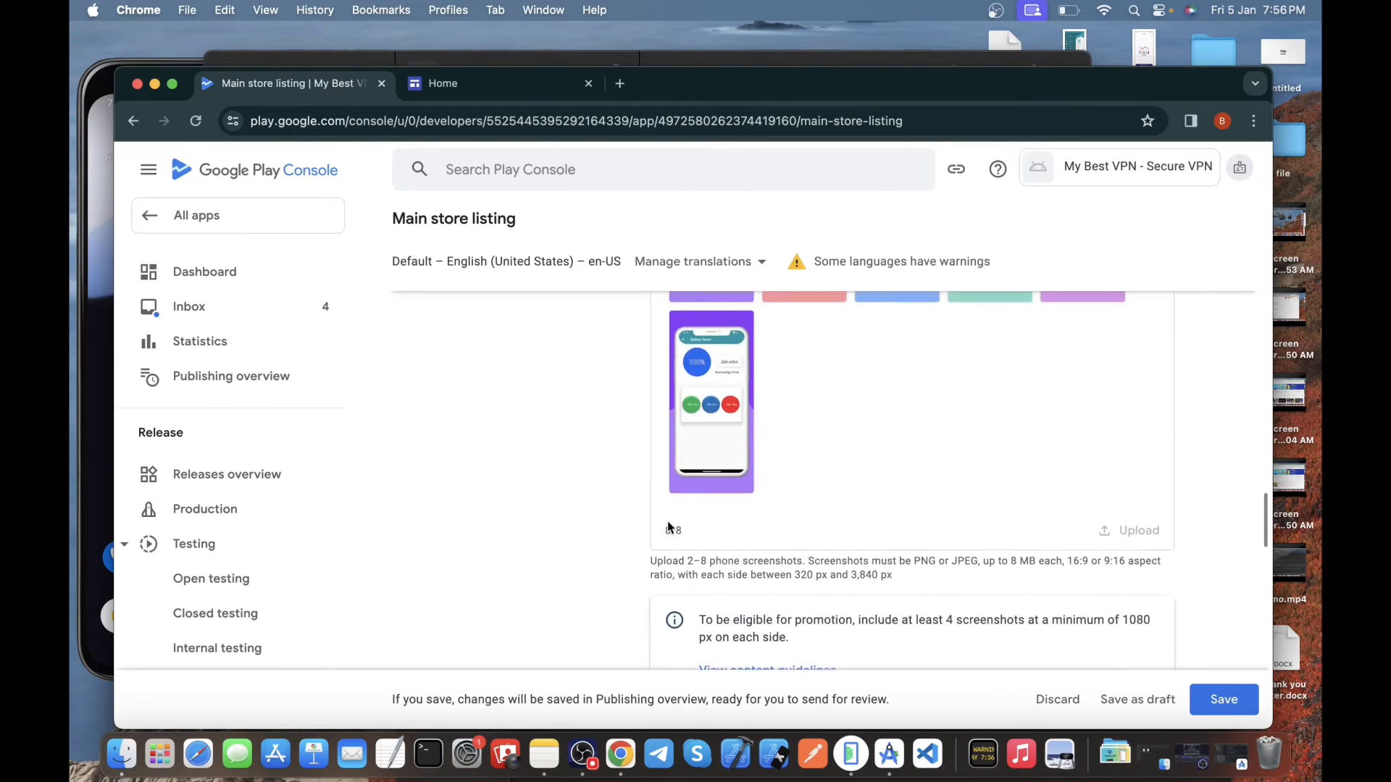
scroll(668, 521, "up", 10)
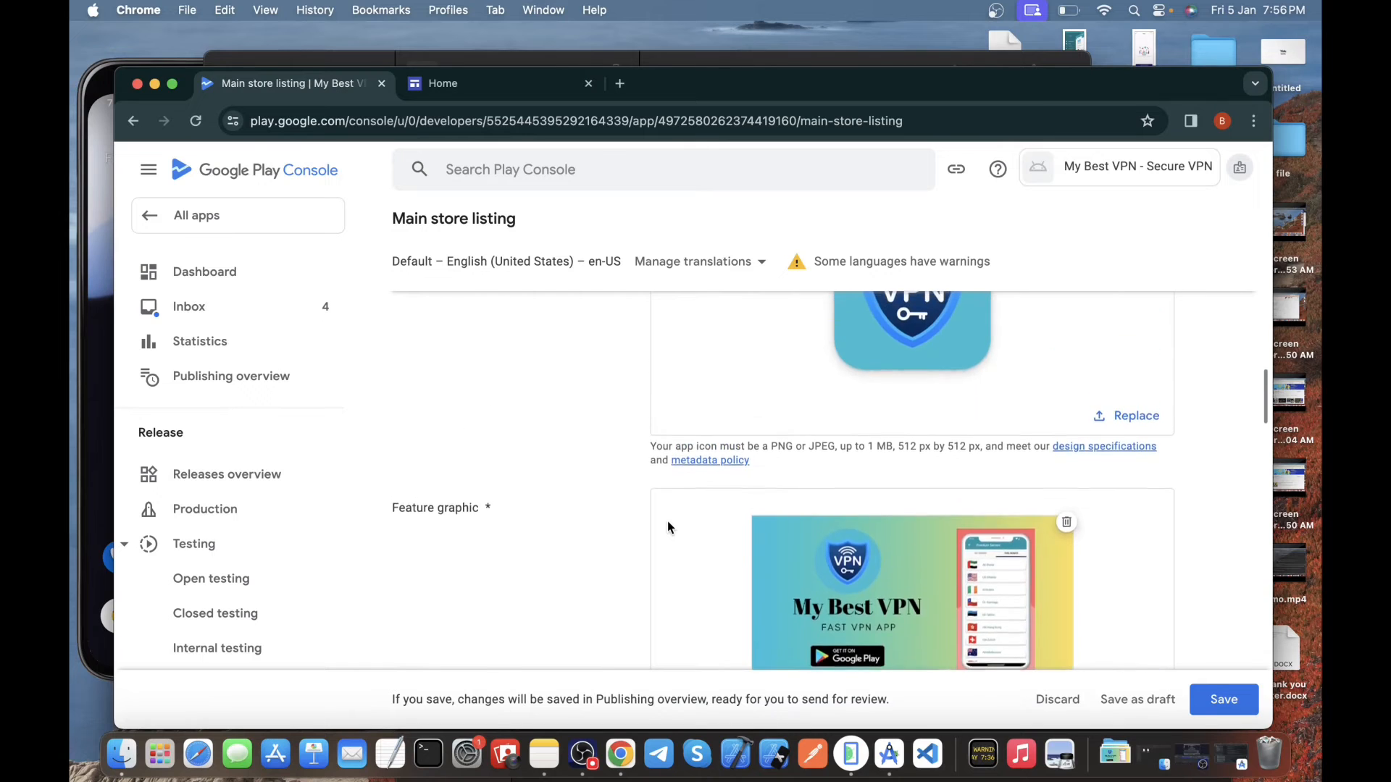
scroll(668, 520, "up", 5)
scroll(668, 520, "down", 15)
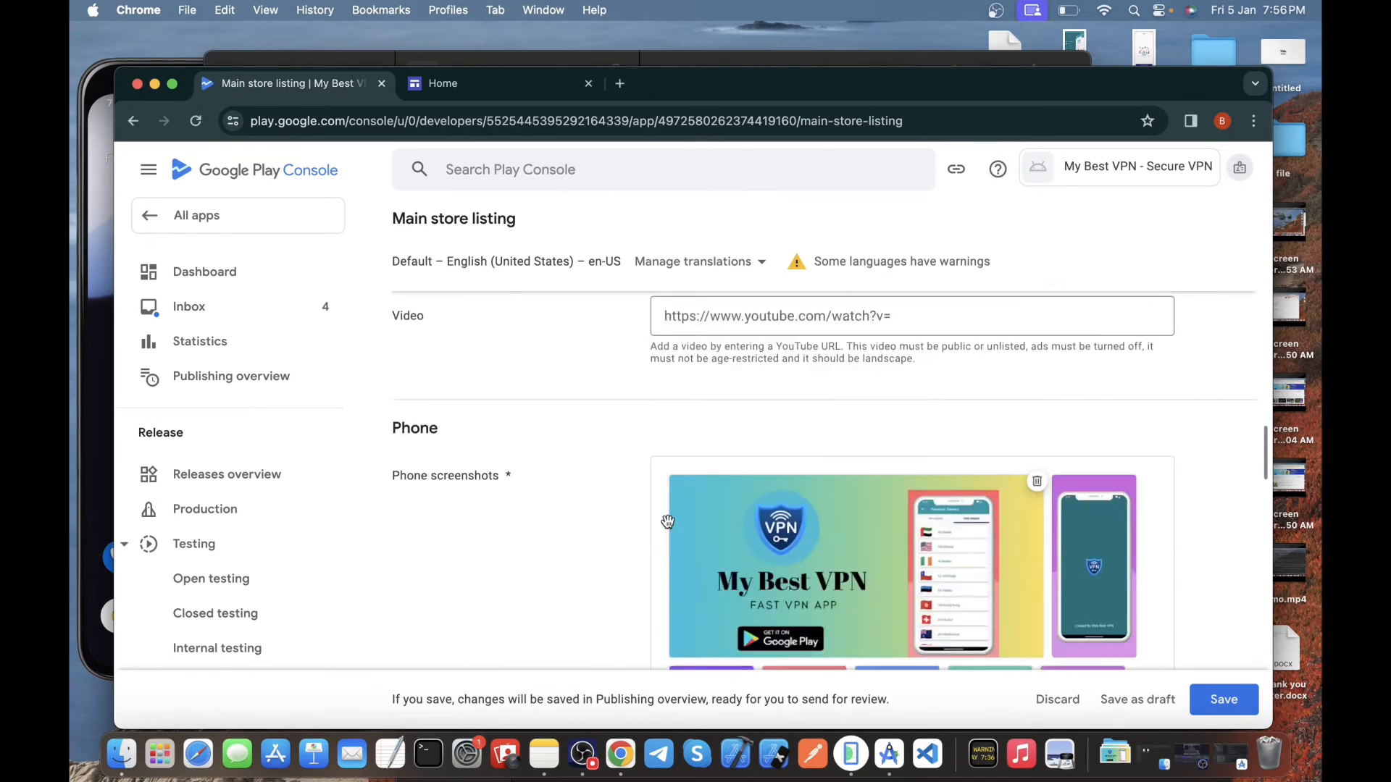
scroll(667, 521, "down", 15)
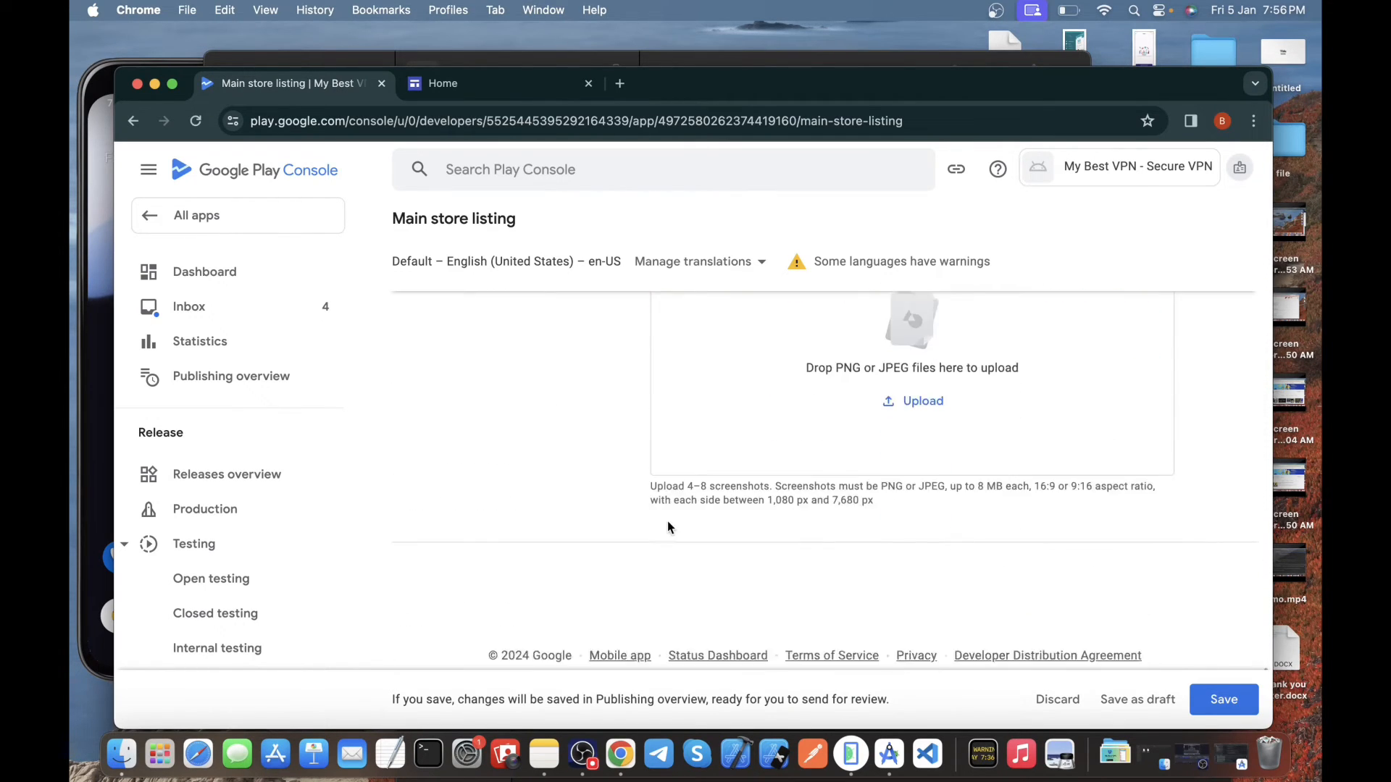
scroll(667, 520, "up", 5)
scroll(668, 521, "up", 3)
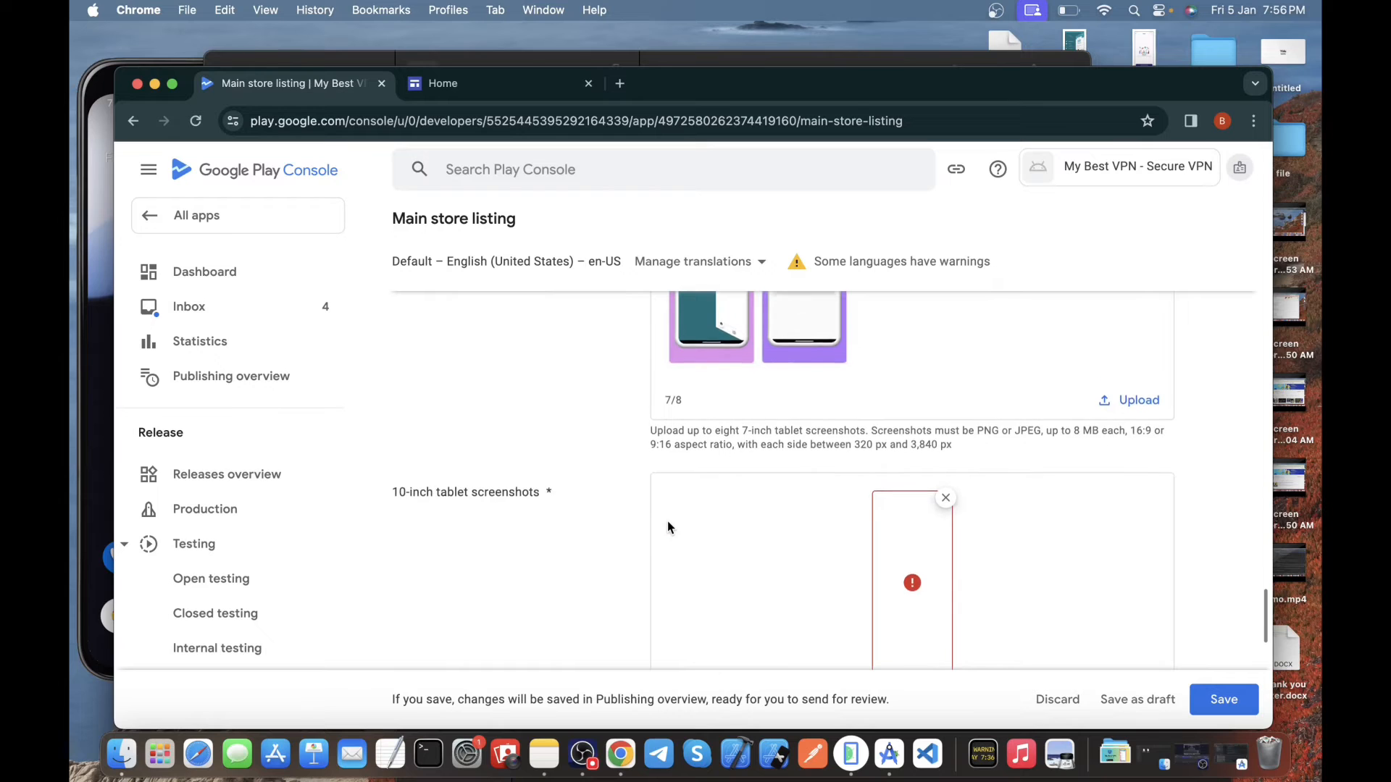
left_click(942, 509)
left_click(1226, 700)
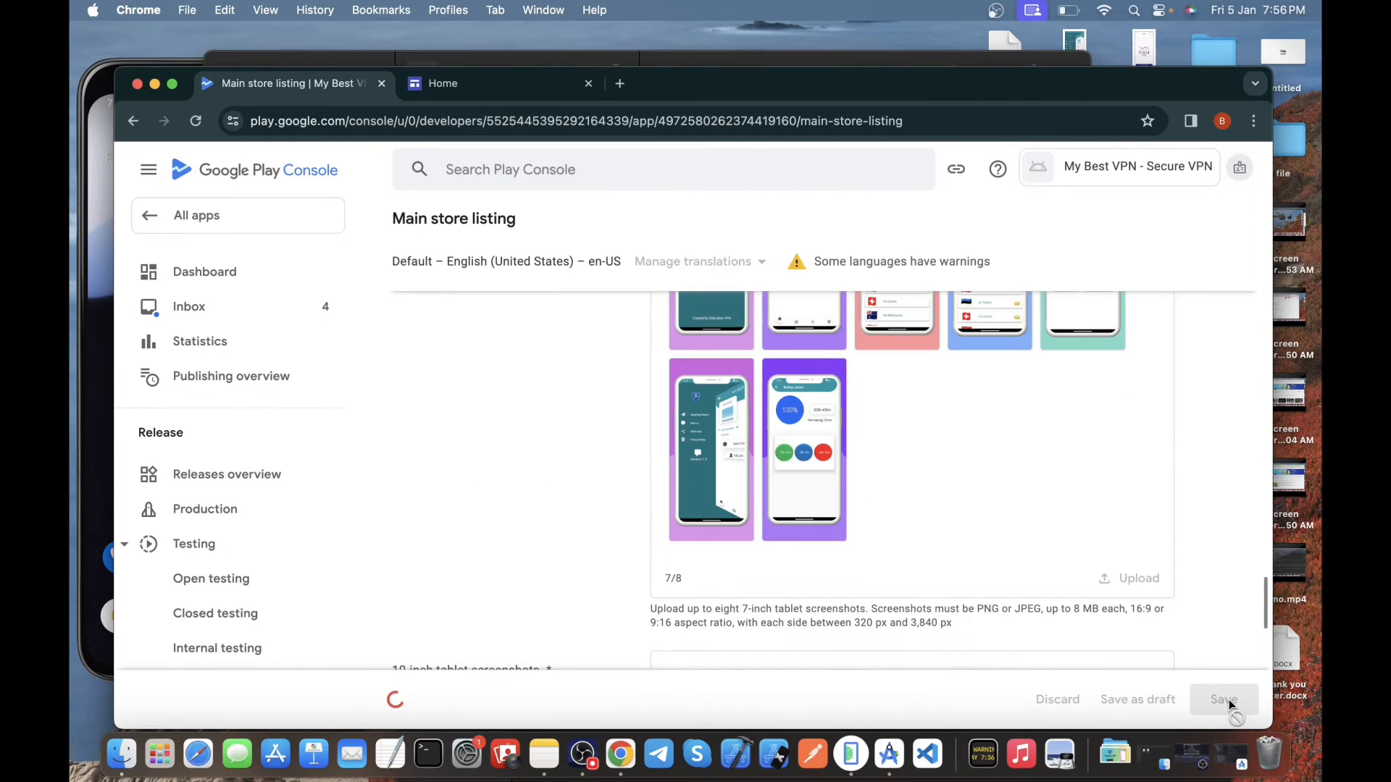
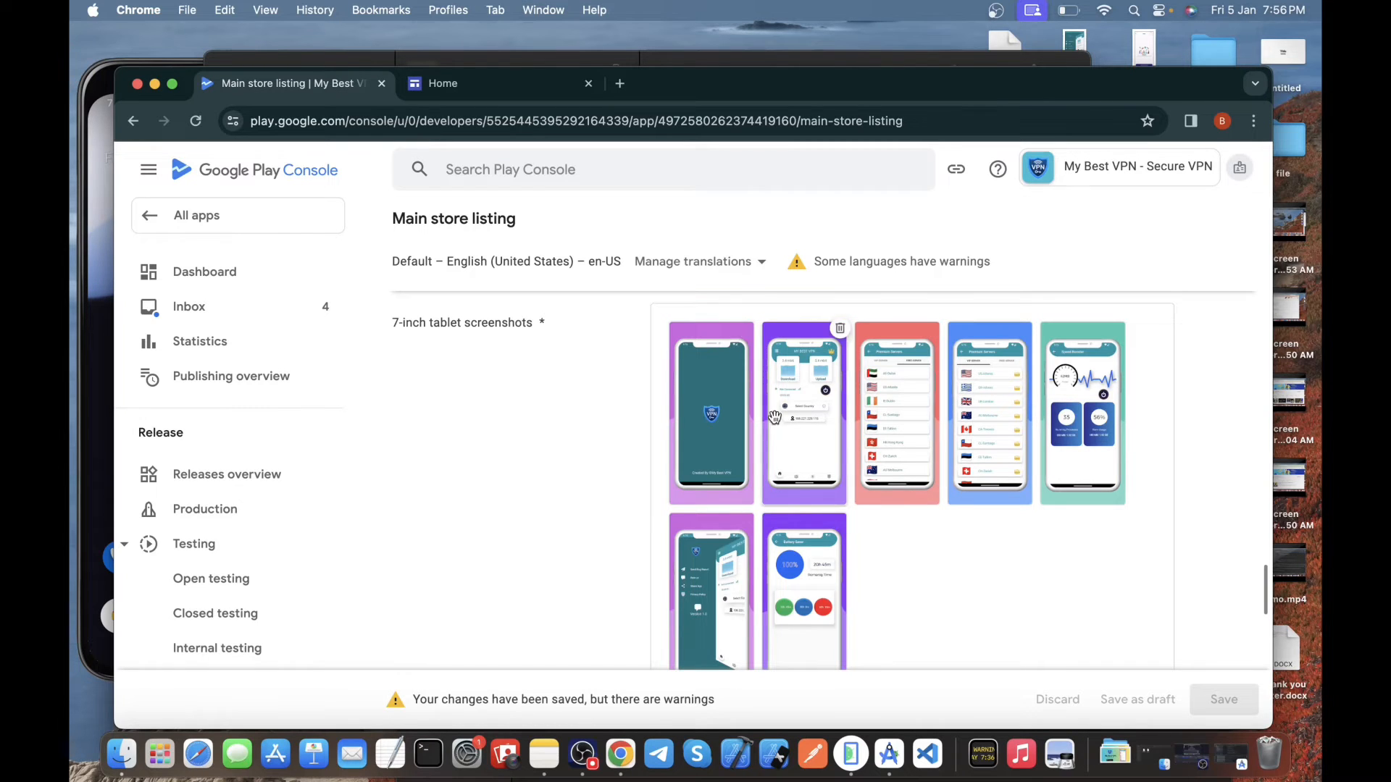
Copy the complete app name from the main store listing
scroll(636, 444, "down", 4)
scroll(636, 444, "up", 10)
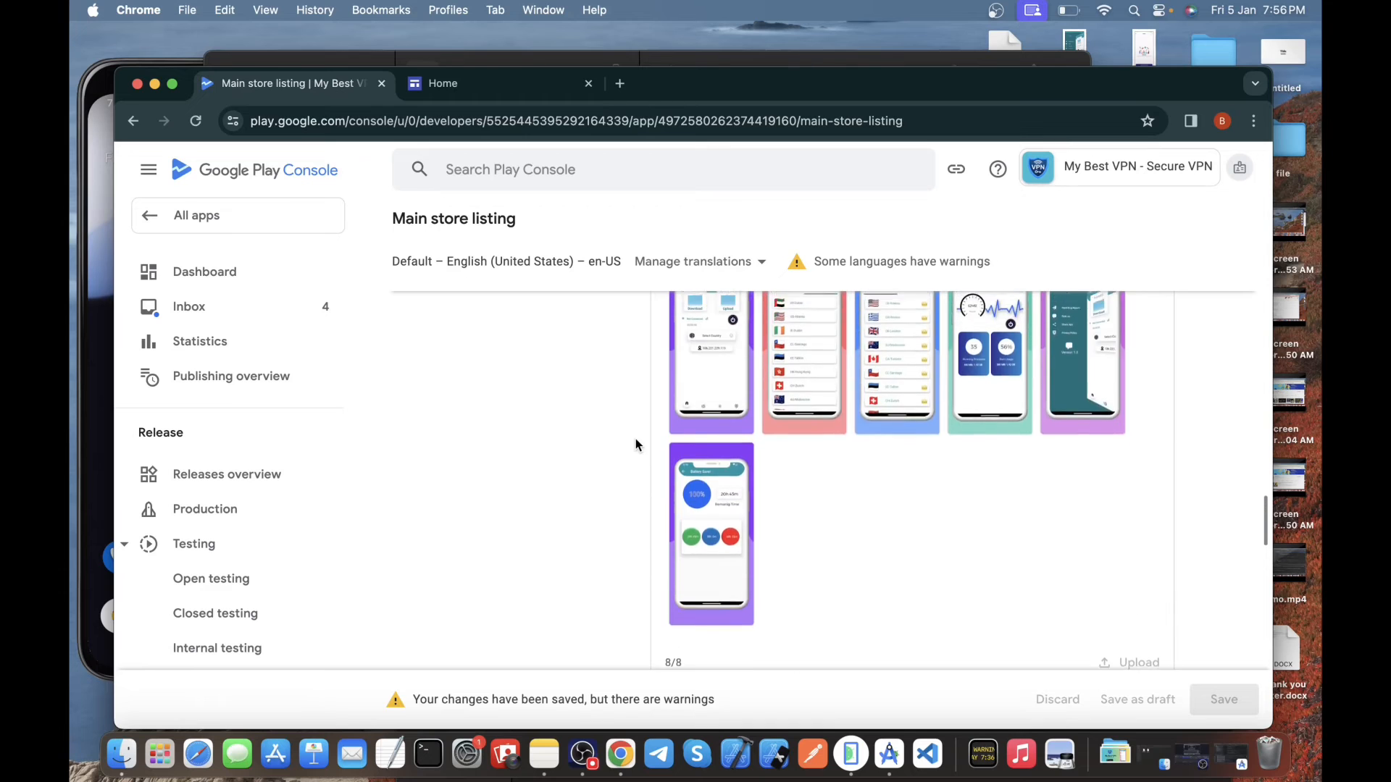
scroll(637, 445, "up", 10)
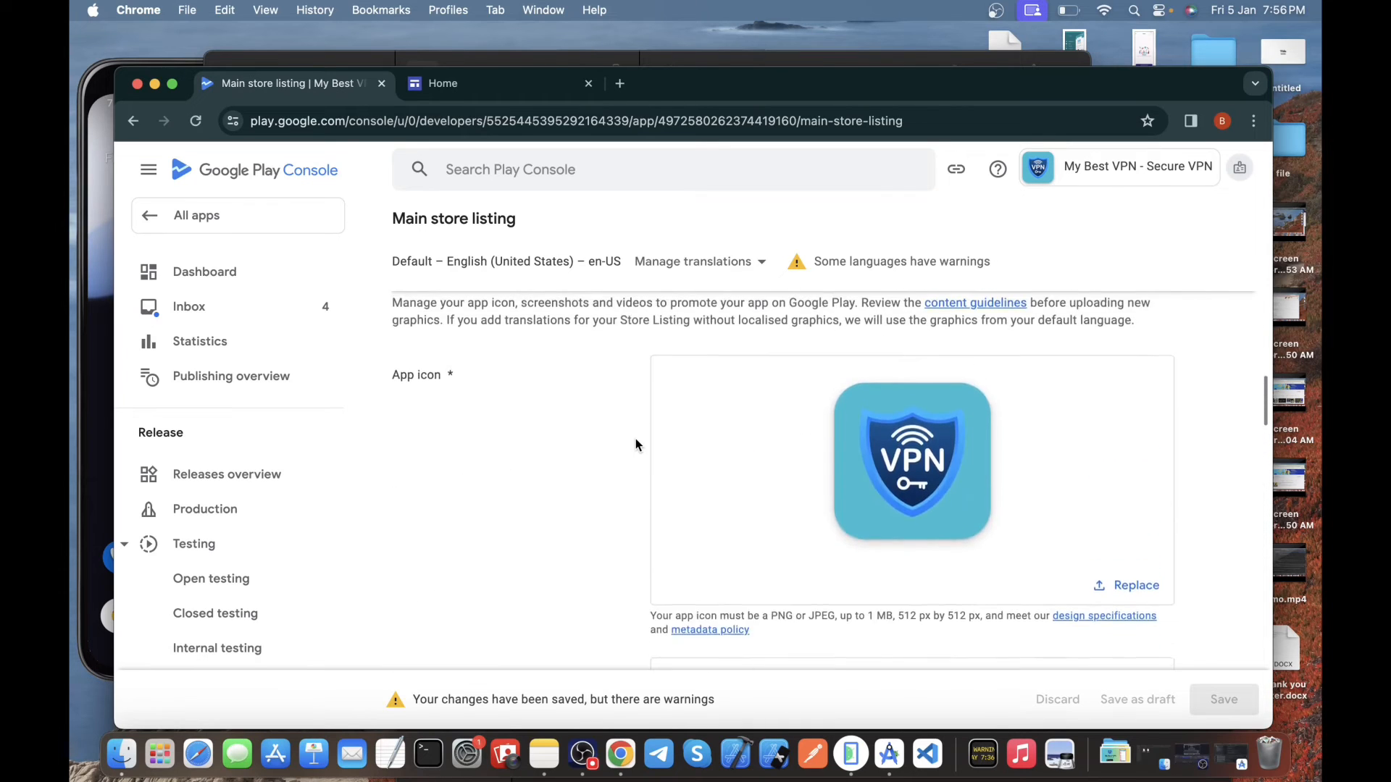
scroll(637, 444, "up", 8)
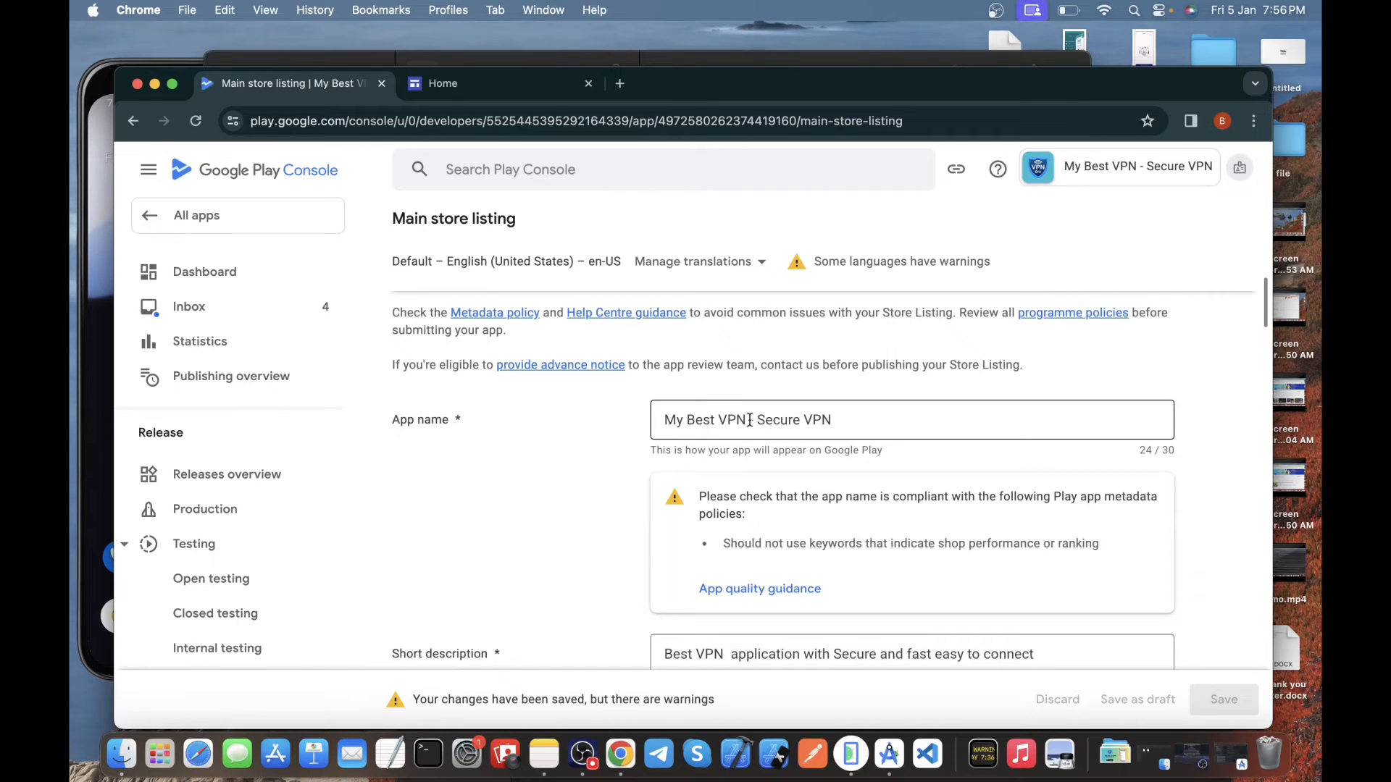
left_click(749, 420)
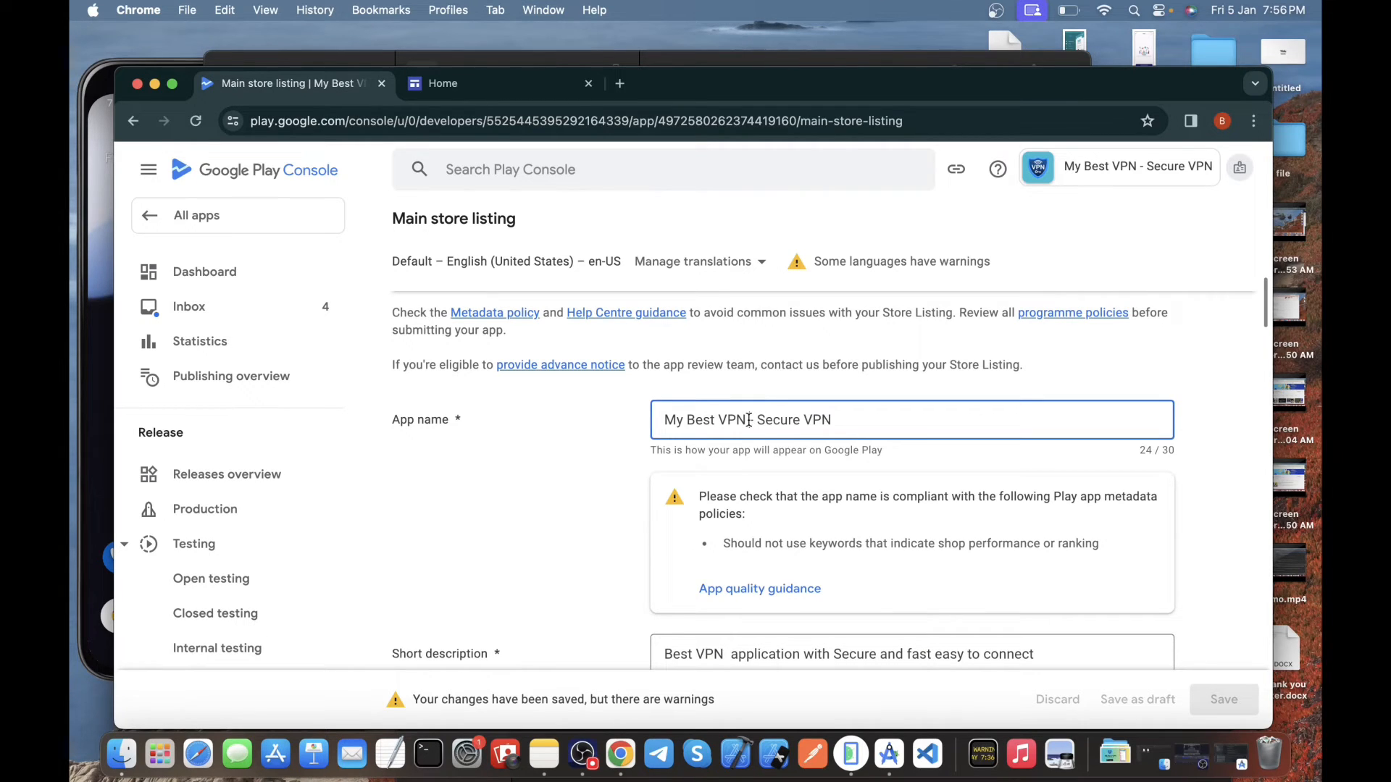
key("super+a")
key("super+c")
Change the app name to My Best VPN App
left_click(855, 418)
left_click_drag(749, 420, 865, 411)
key("shift+super+Left")
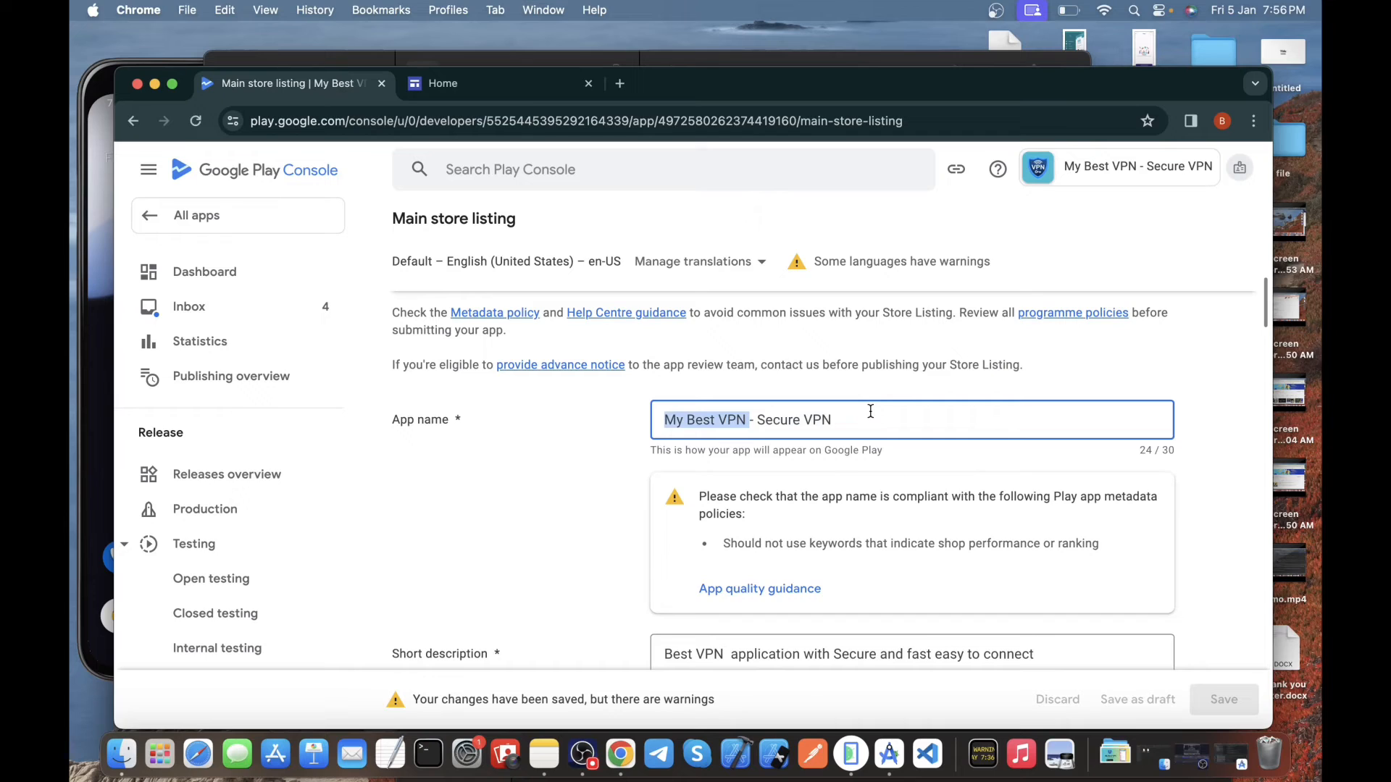
key("Left")
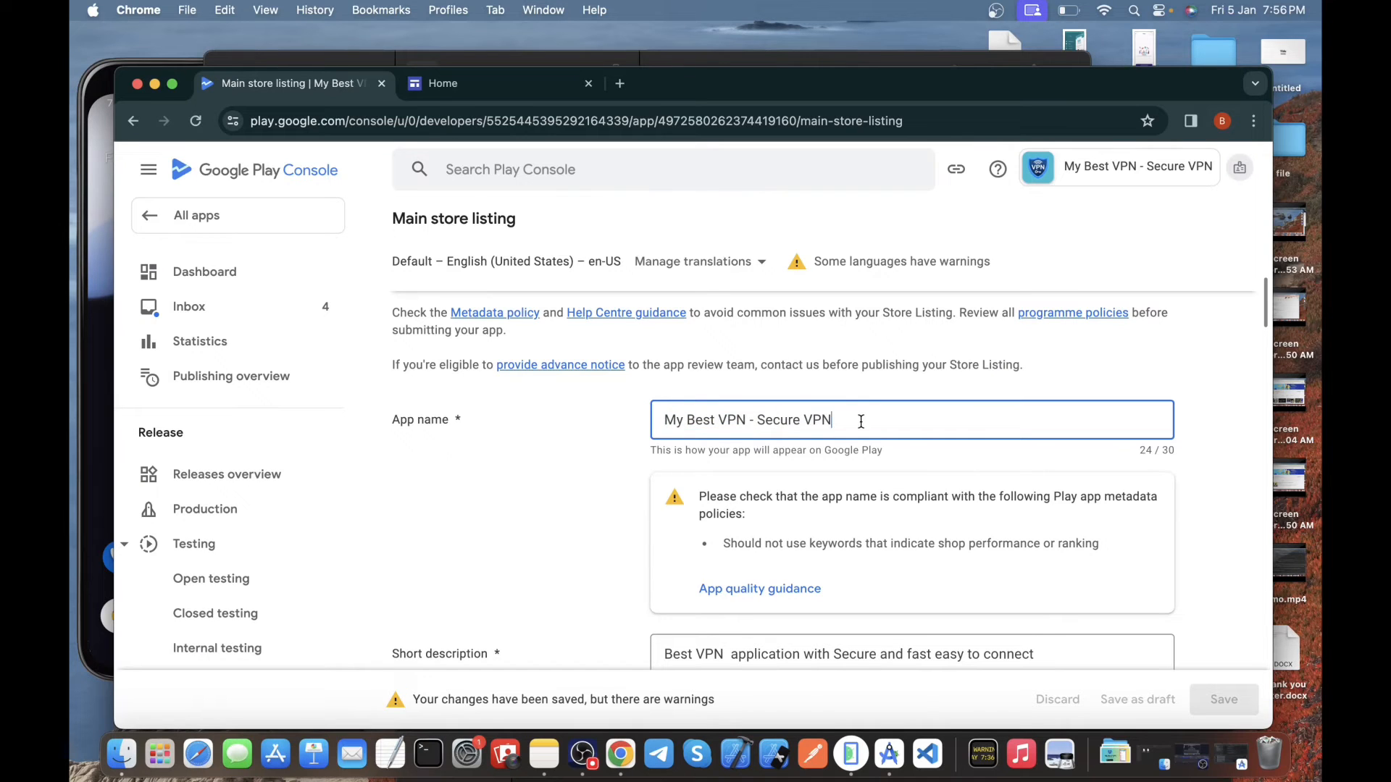
key("BackSpace")
key("BackSpace")
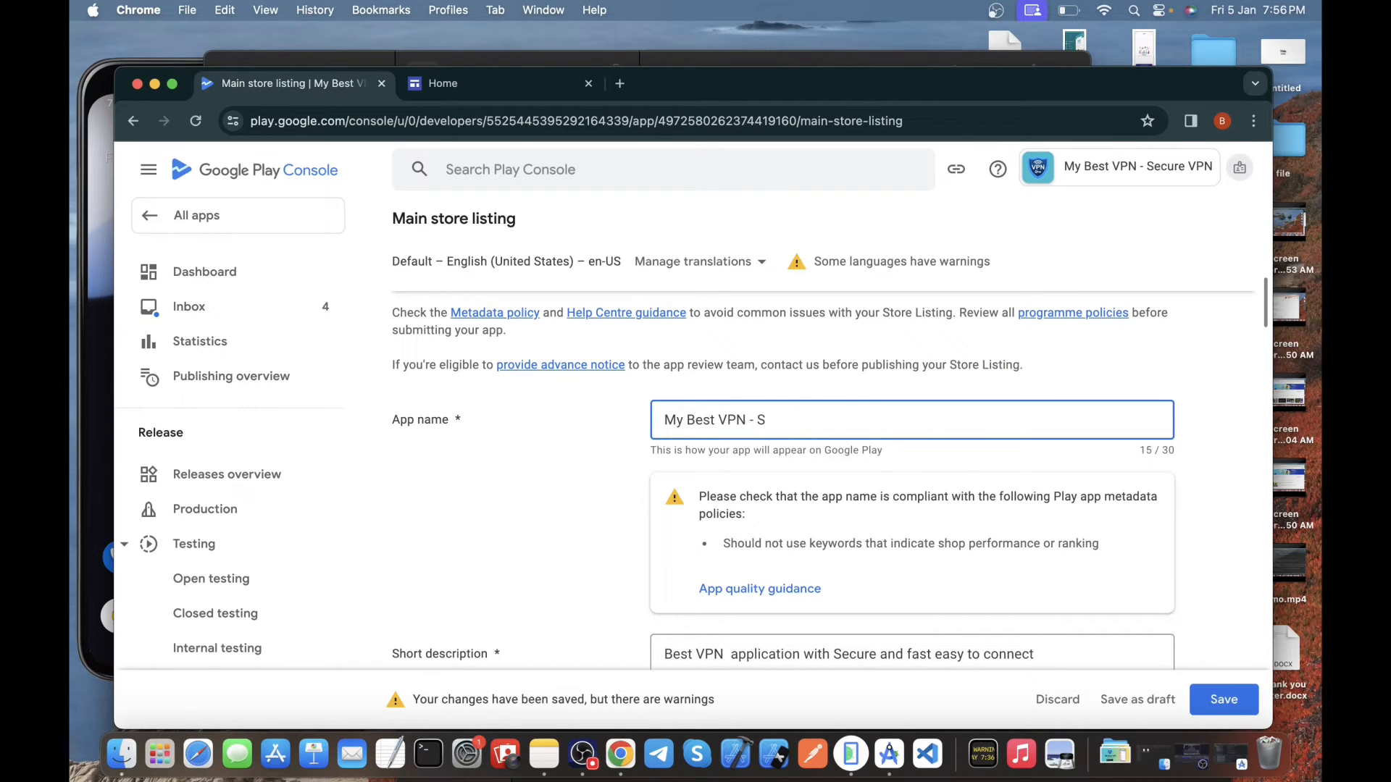
type("App")
Replace the opening "My Best VPN" of the full description with the copied name "My Best VPN - Secure VPN"
scroll(915, 490, "down", 5)
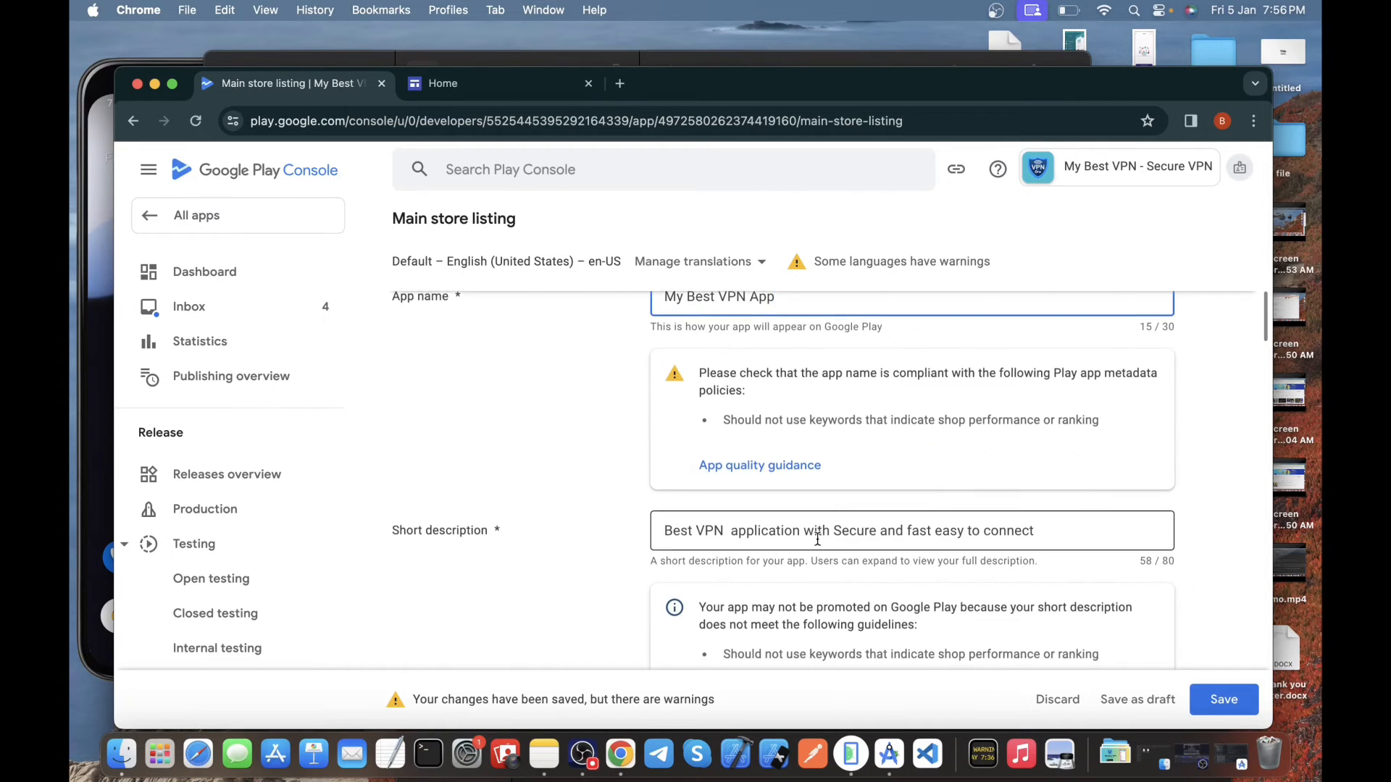
left_click(750, 560)
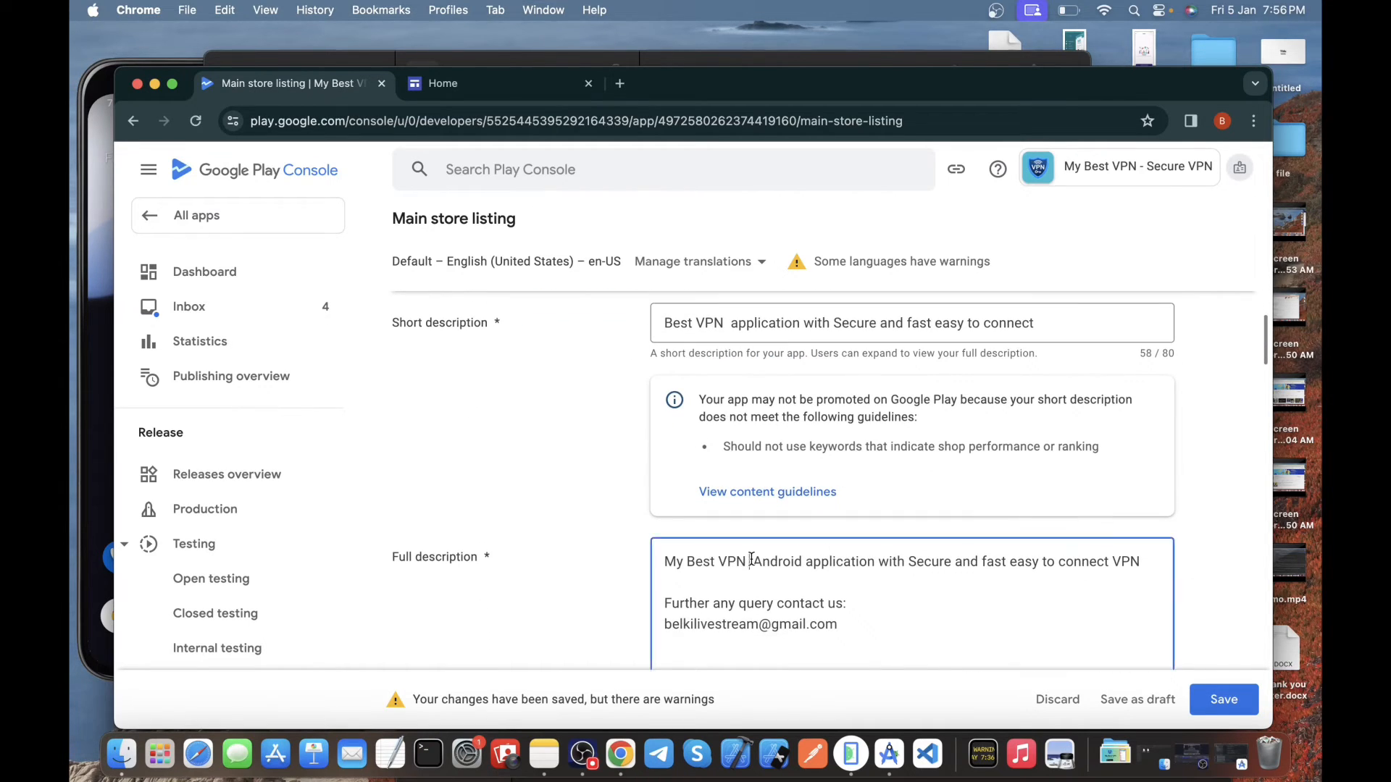
key("super+v")
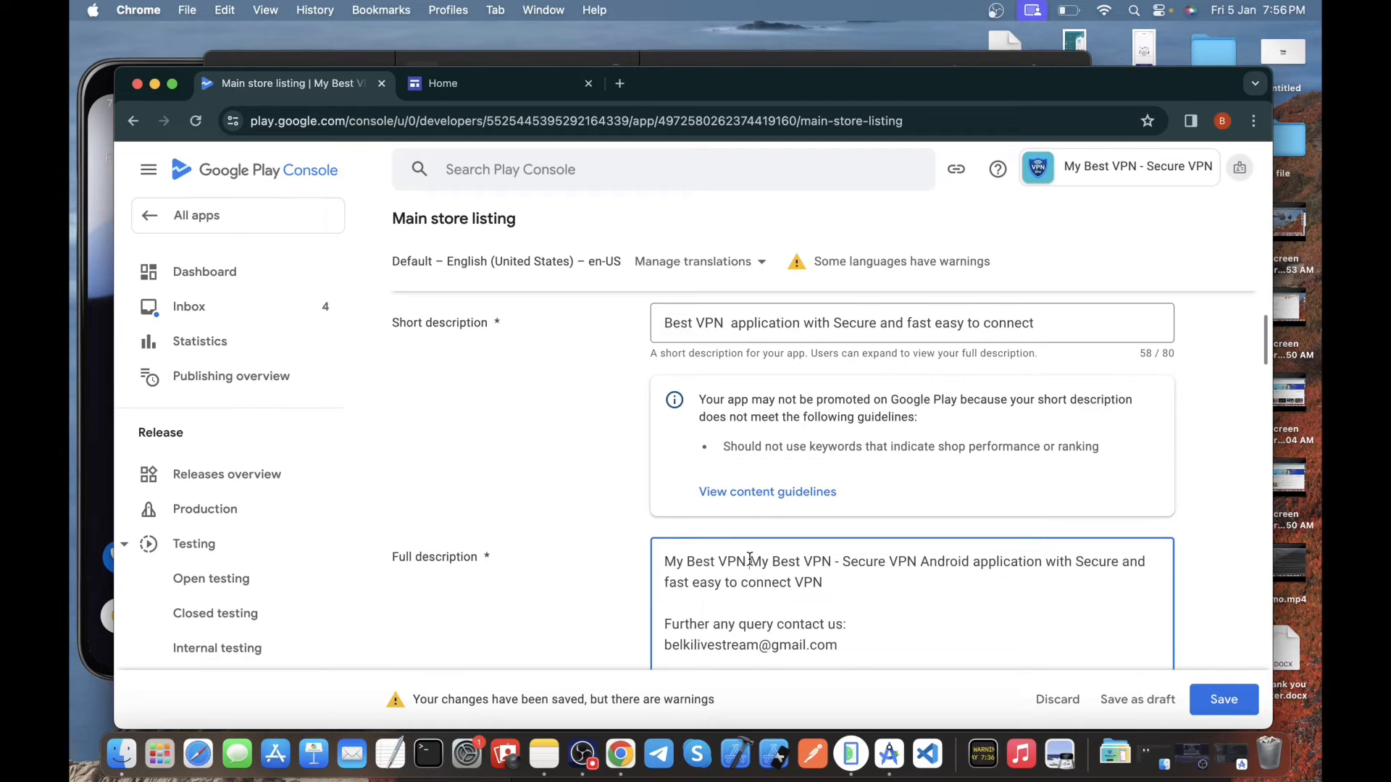
left_click_drag(750, 560, 665, 560)
key("BackSpace")
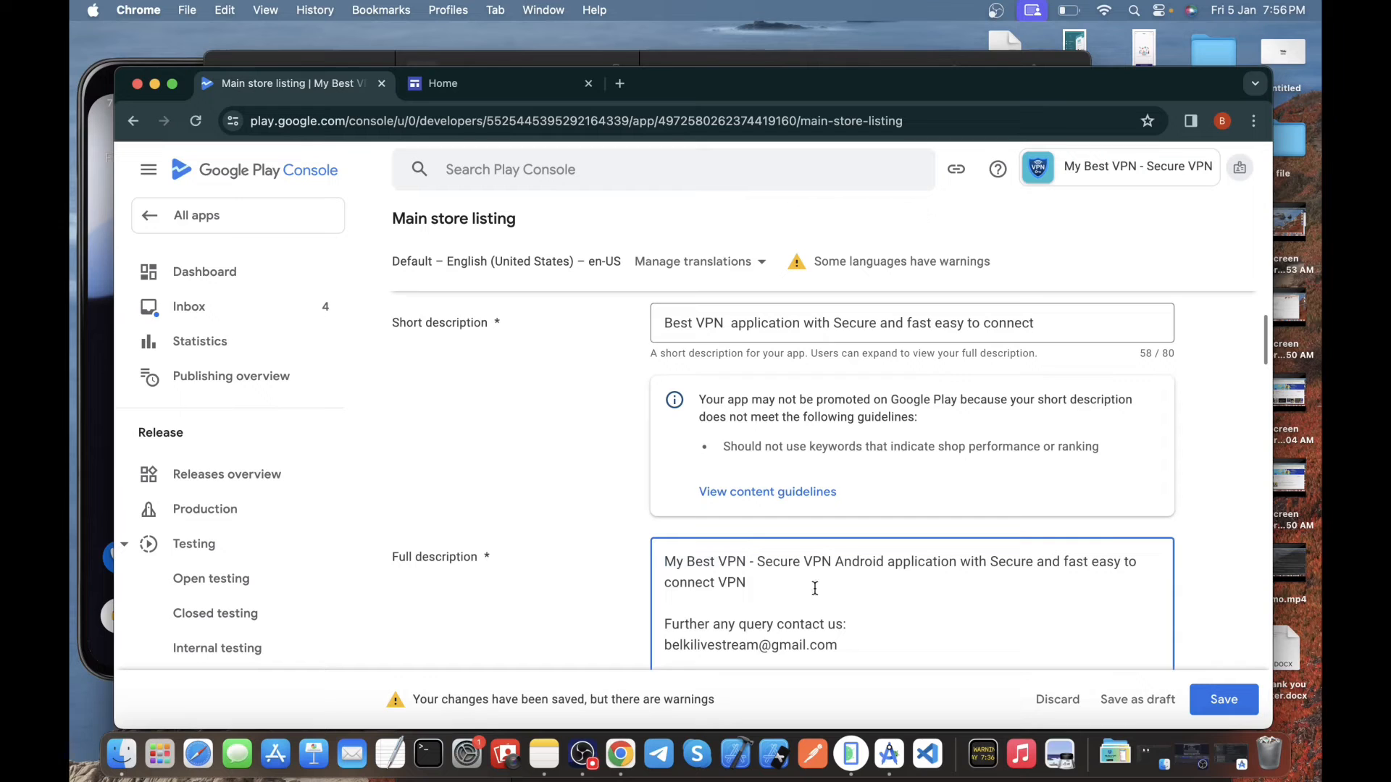
Replace the trailing "VPN" in the full description's first sentence with a period and save the main store listing
scroll(876, 494, "up", 5)
scroll(833, 544, "down", 4)
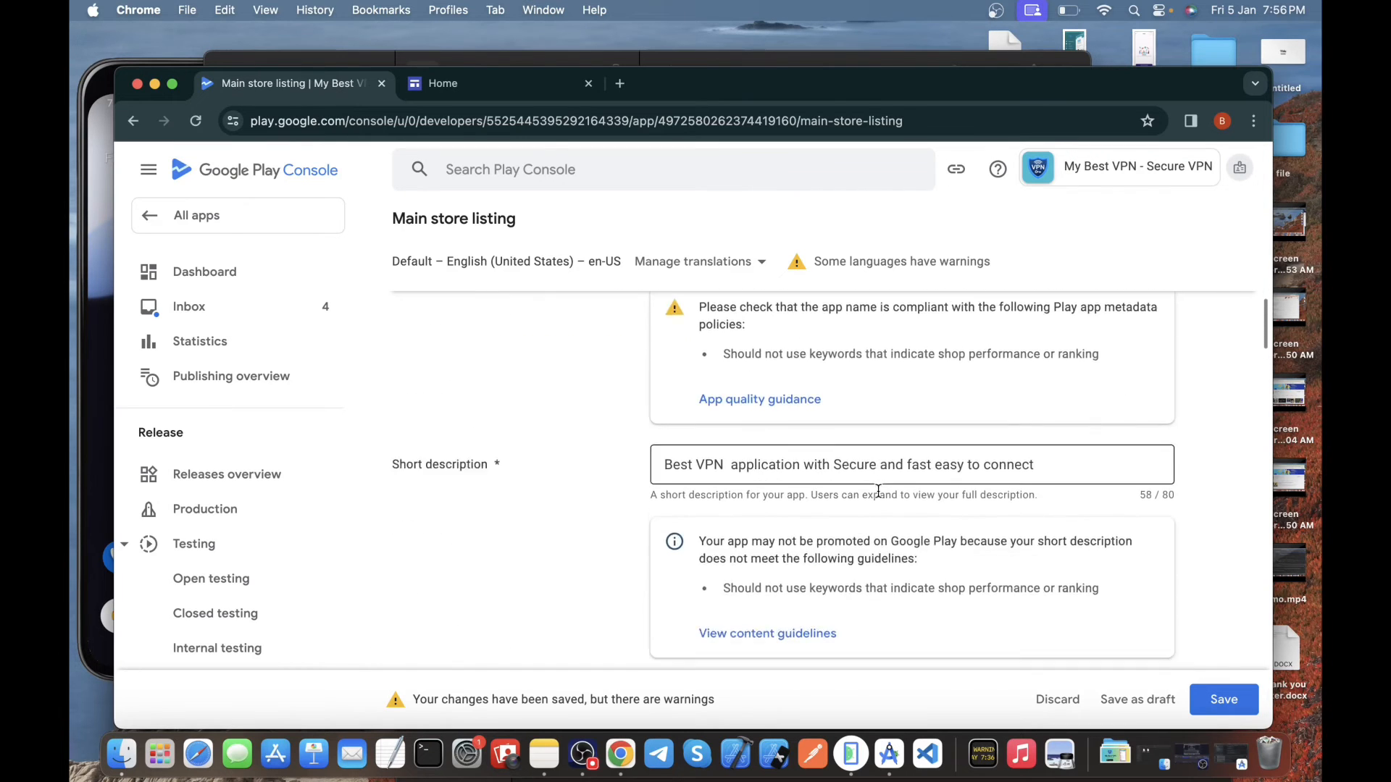
left_click_drag(719, 607, 740, 607)
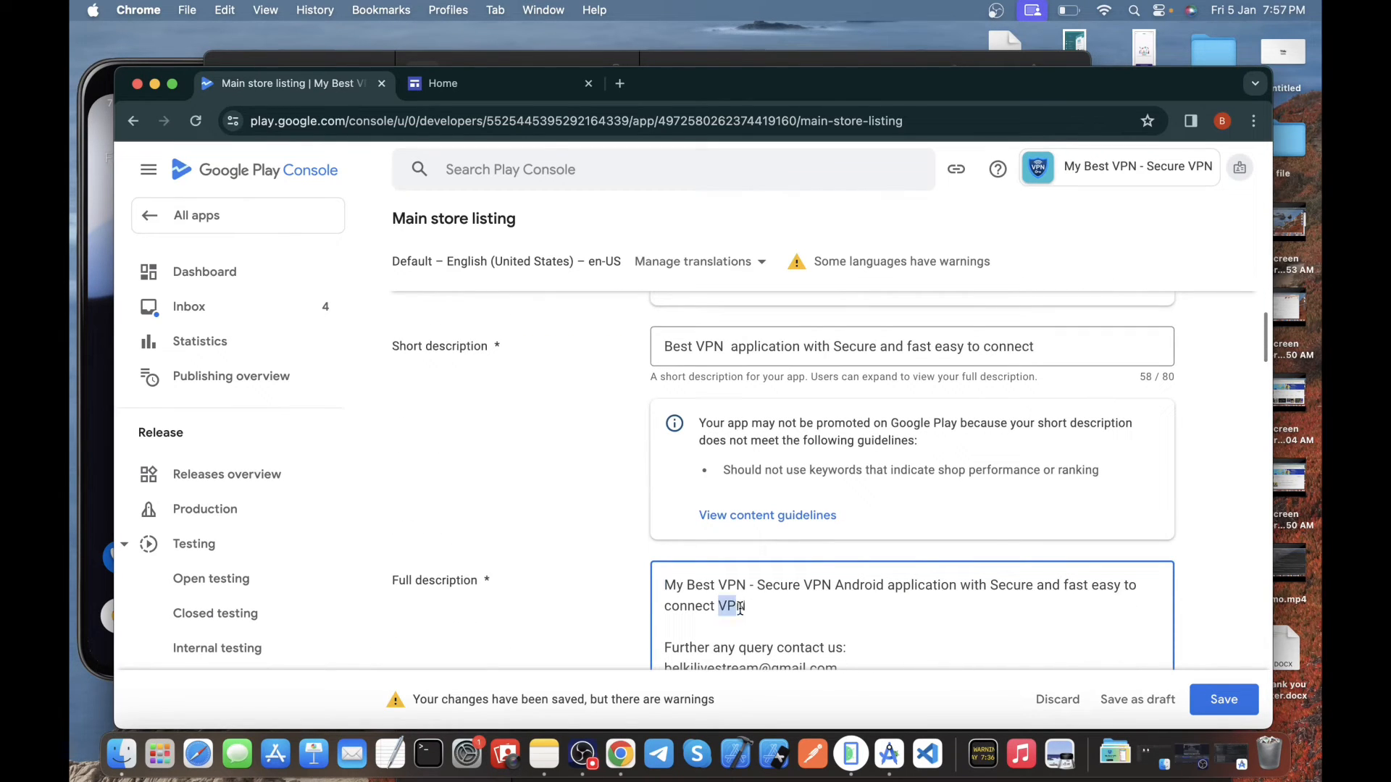
key("BackSpace")
left_click(1195, 696)
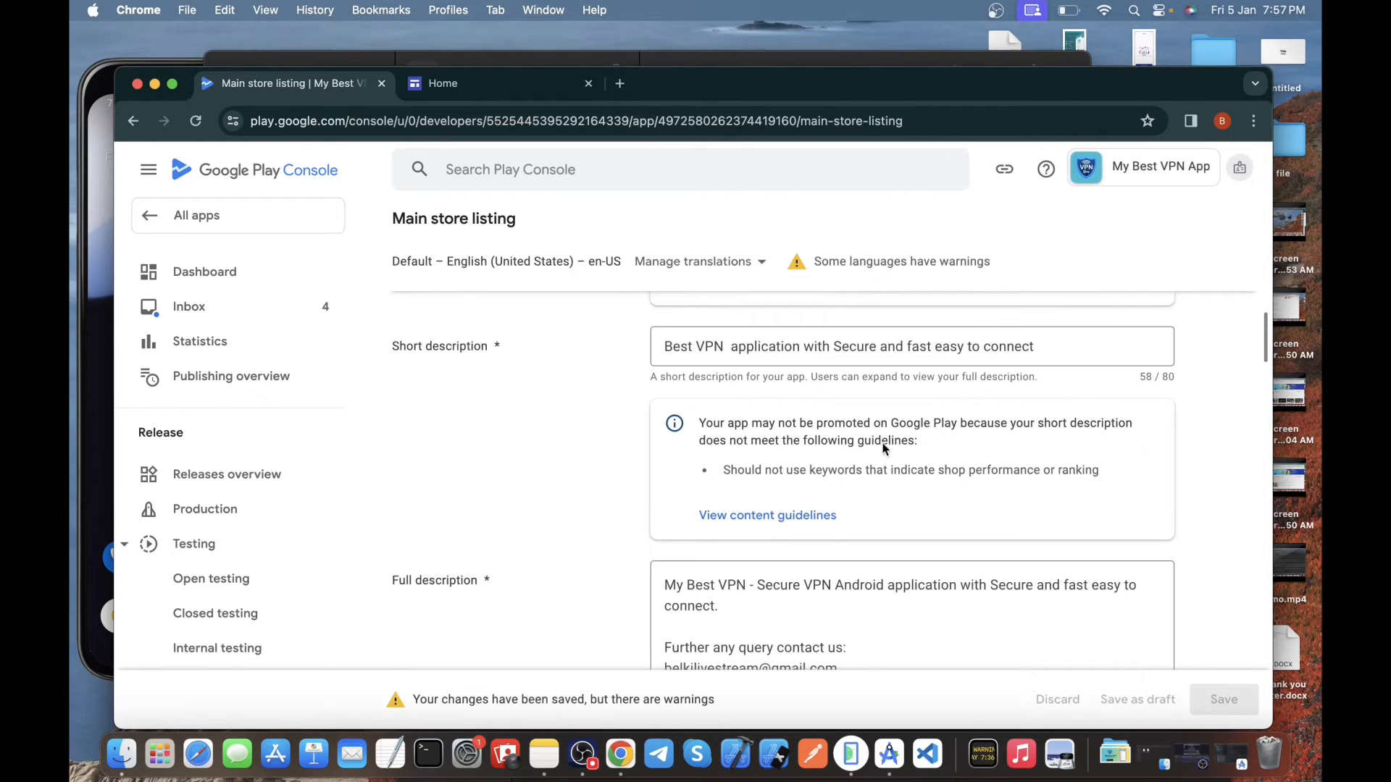
From the app dashboard, open the "Select countries and regions" task under "Create and publish a release"
scroll(707, 388, "up", 5)
scroll(697, 387, "up", 10)
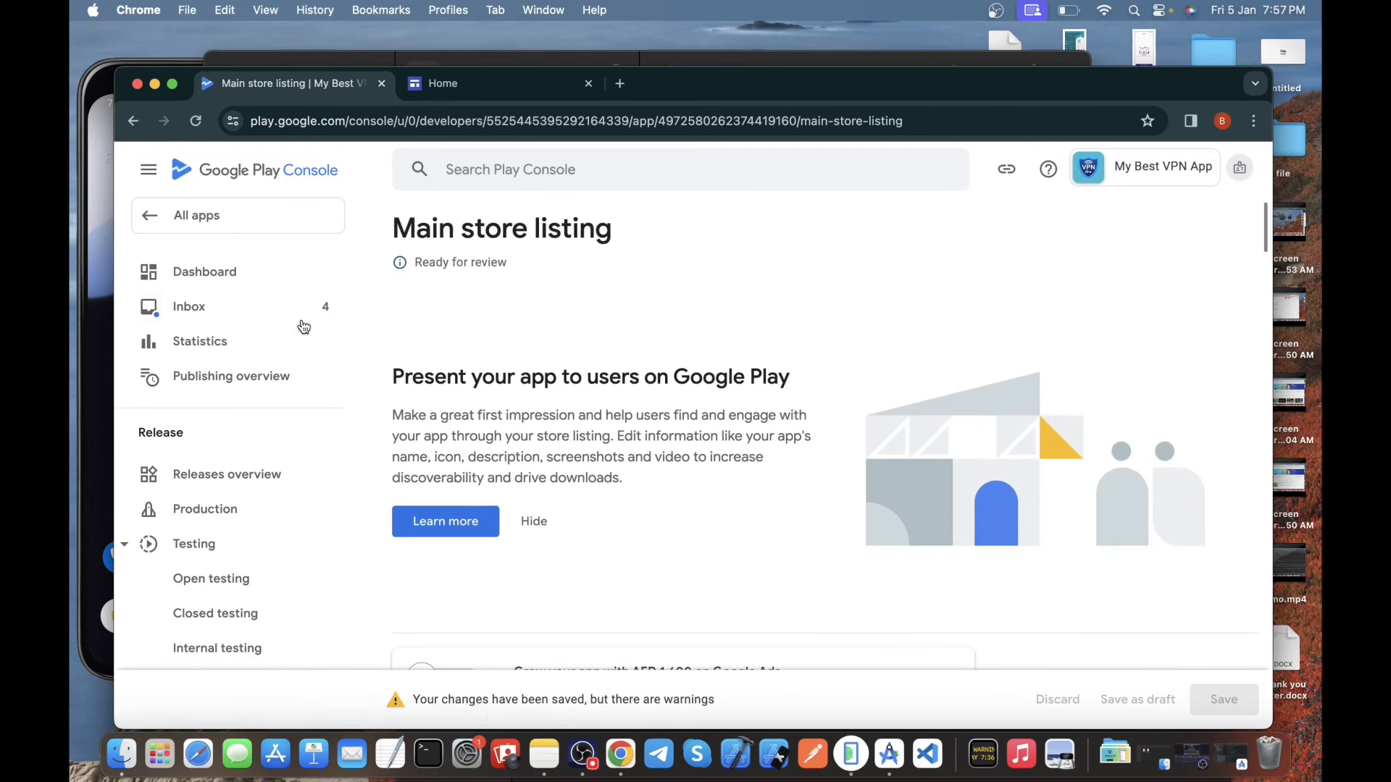
left_click(255, 279)
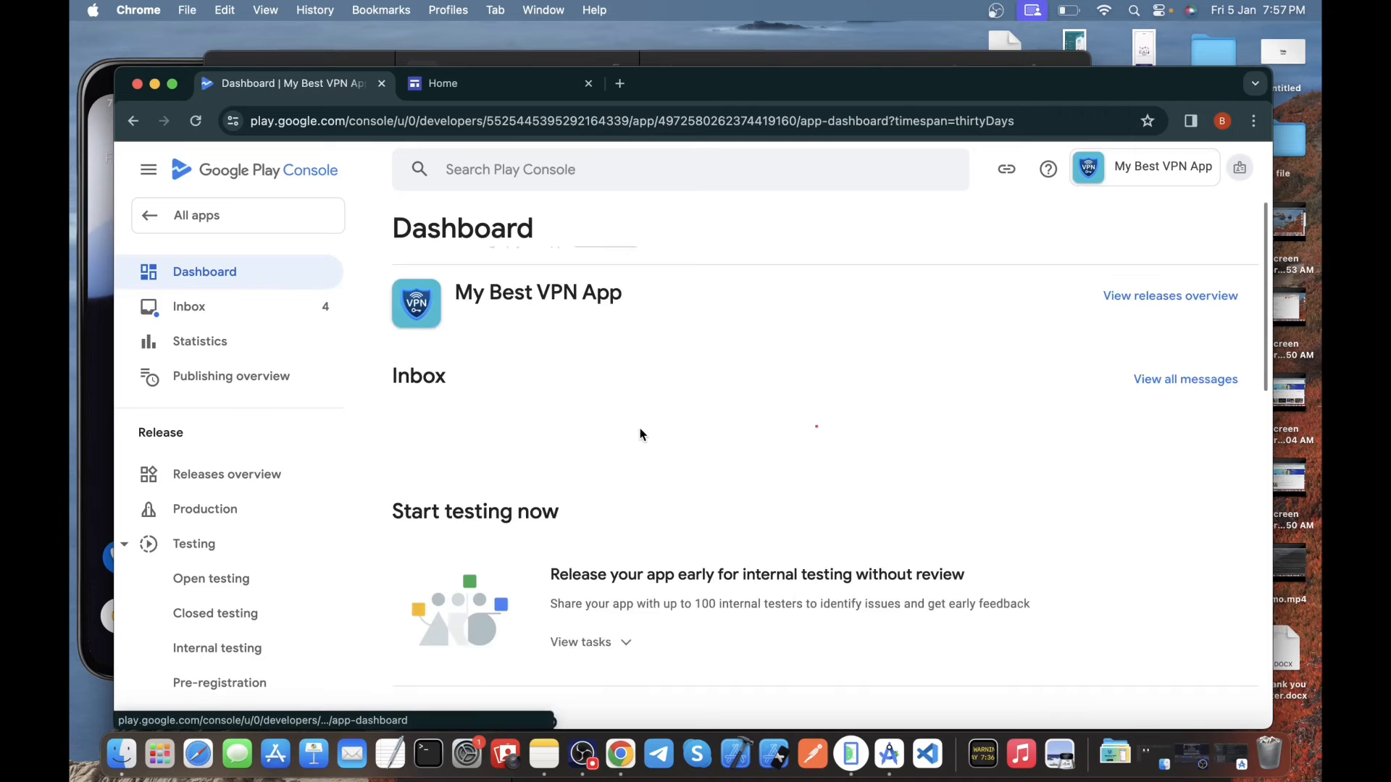
scroll(640, 424, "down", 8)
scroll(641, 427, "down", 5)
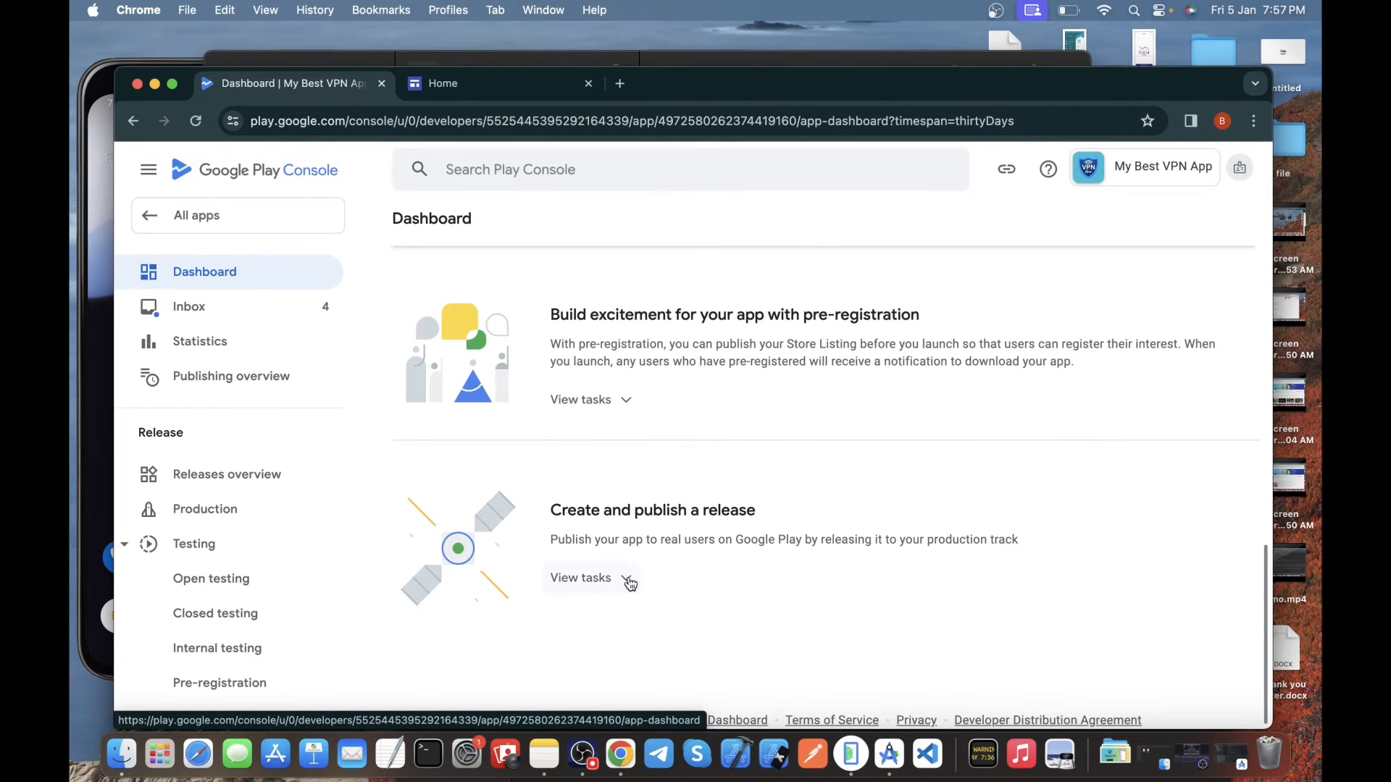
left_click(628, 579)
scroll(727, 577, "down", 3)
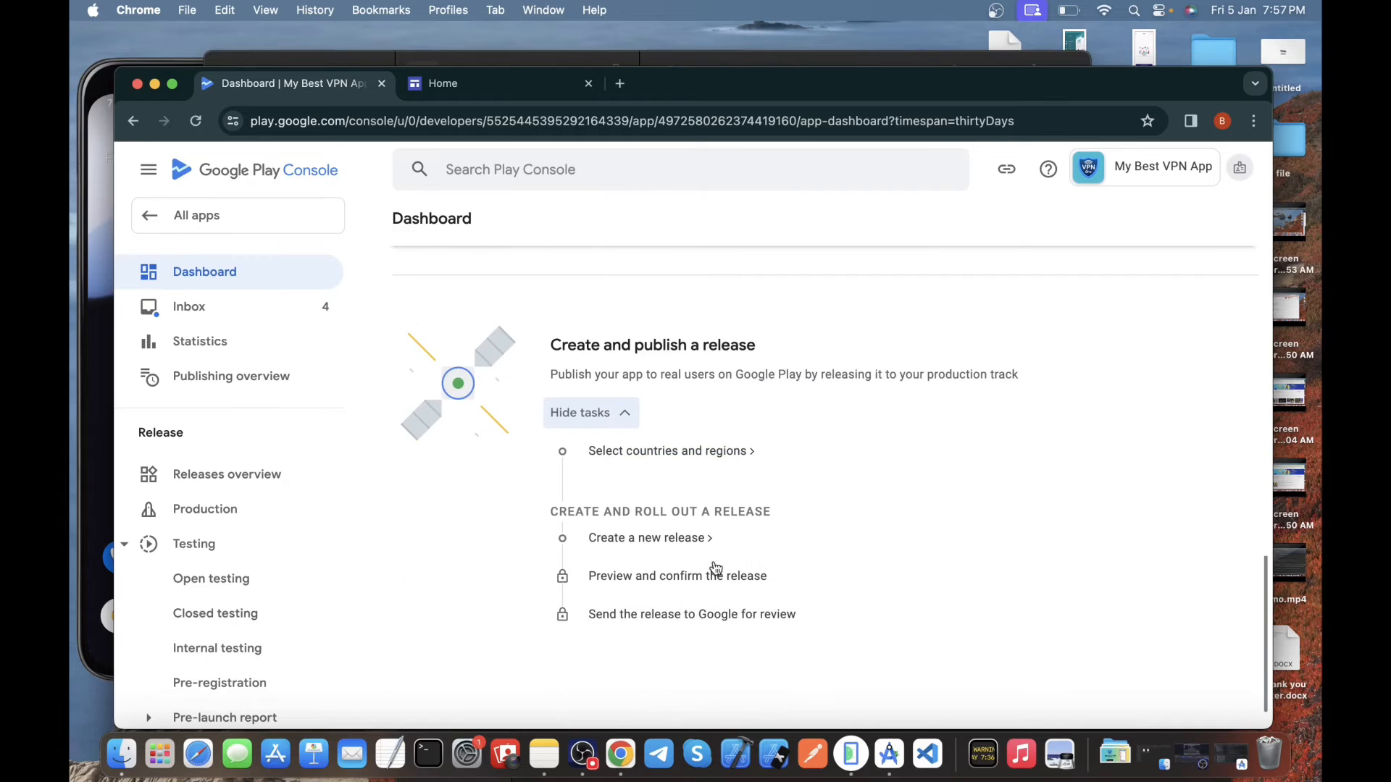
left_click(696, 452)
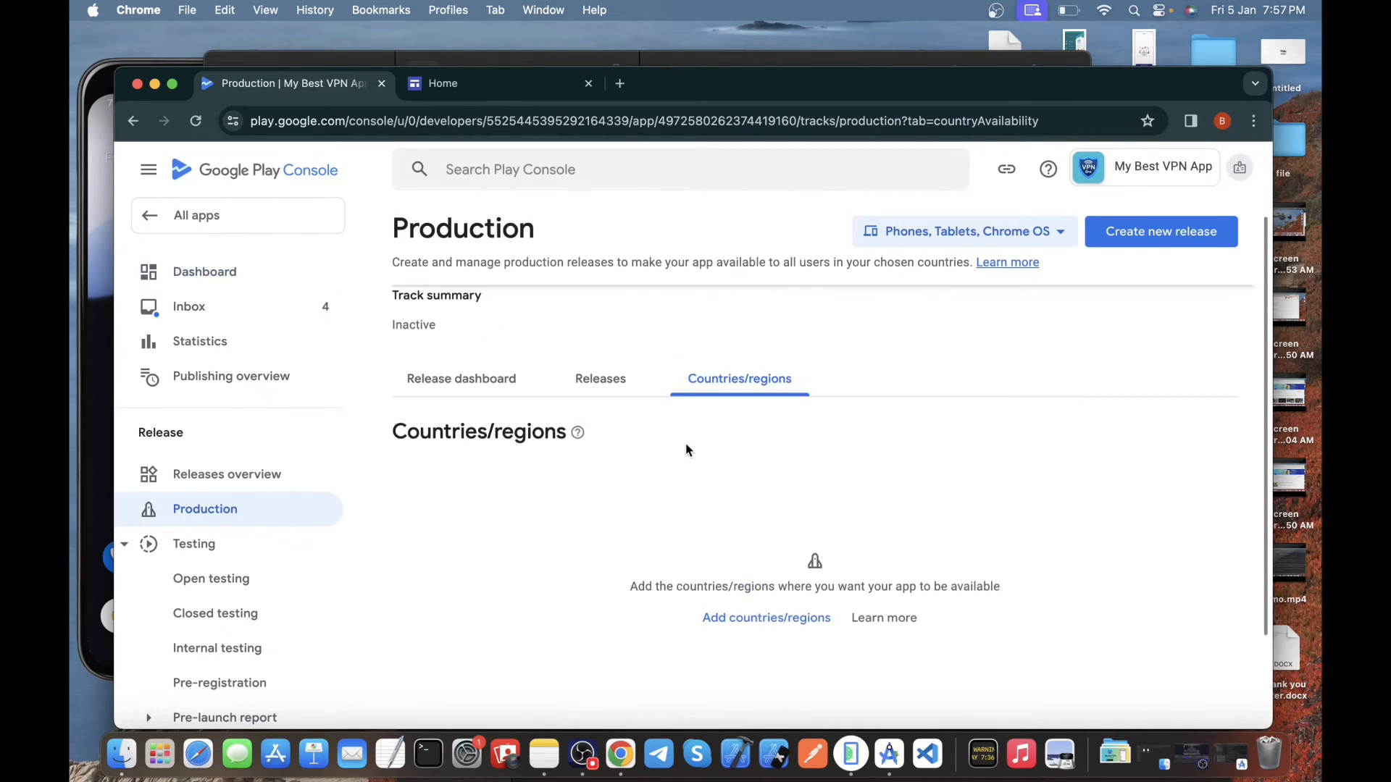
Add all listed countries/regions to the production track and save the selection
left_click(733, 580)
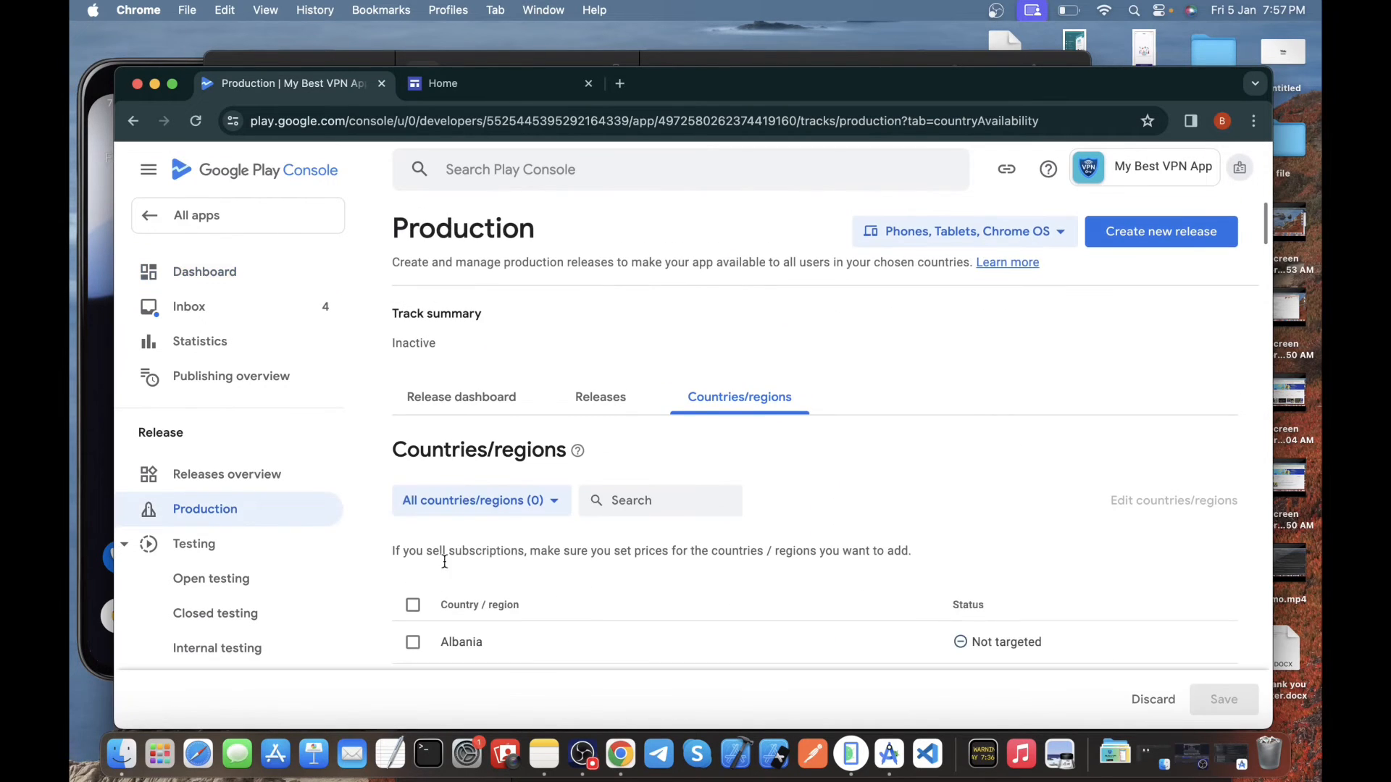
left_click(415, 610)
scroll(615, 573, "down", 4)
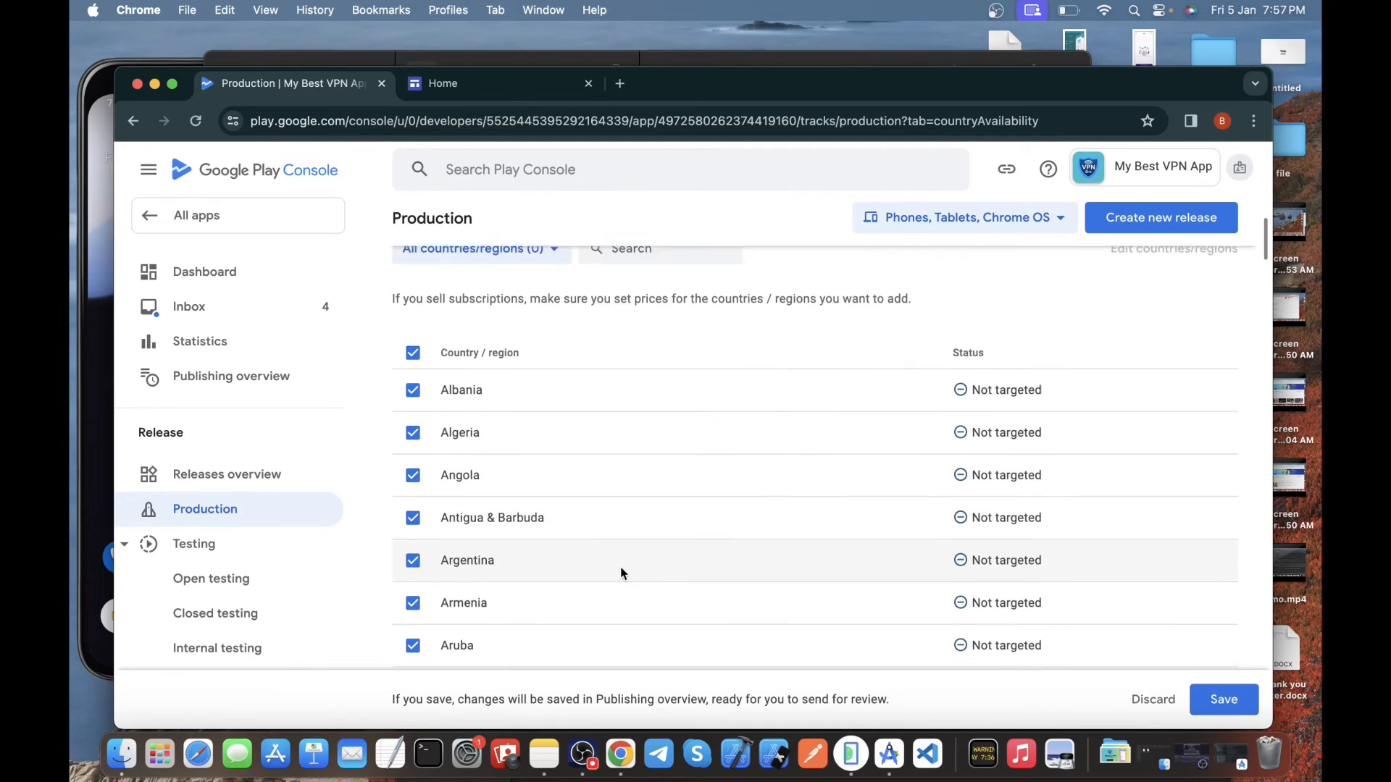
left_click(1219, 697)
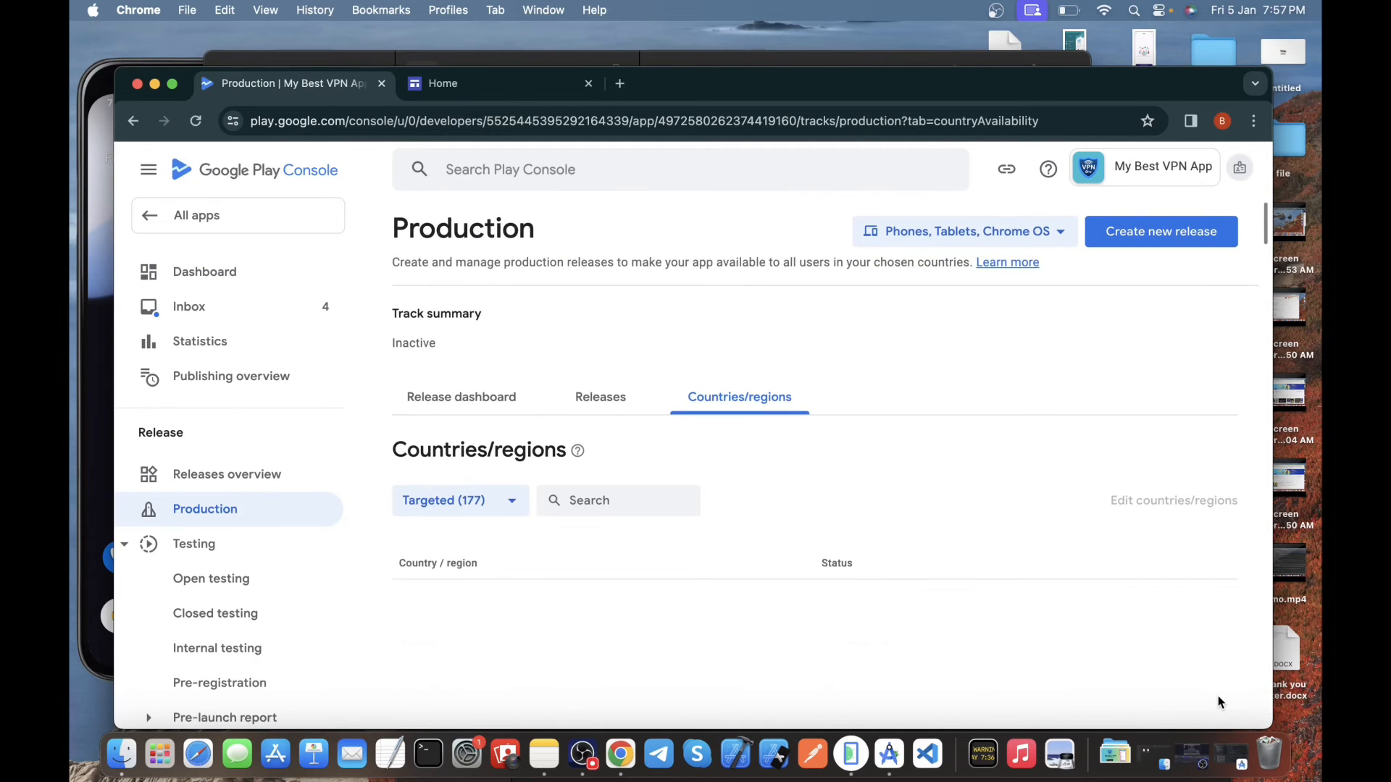
scroll(939, 628, "down", 4)
scroll(938, 627, "up", 4)
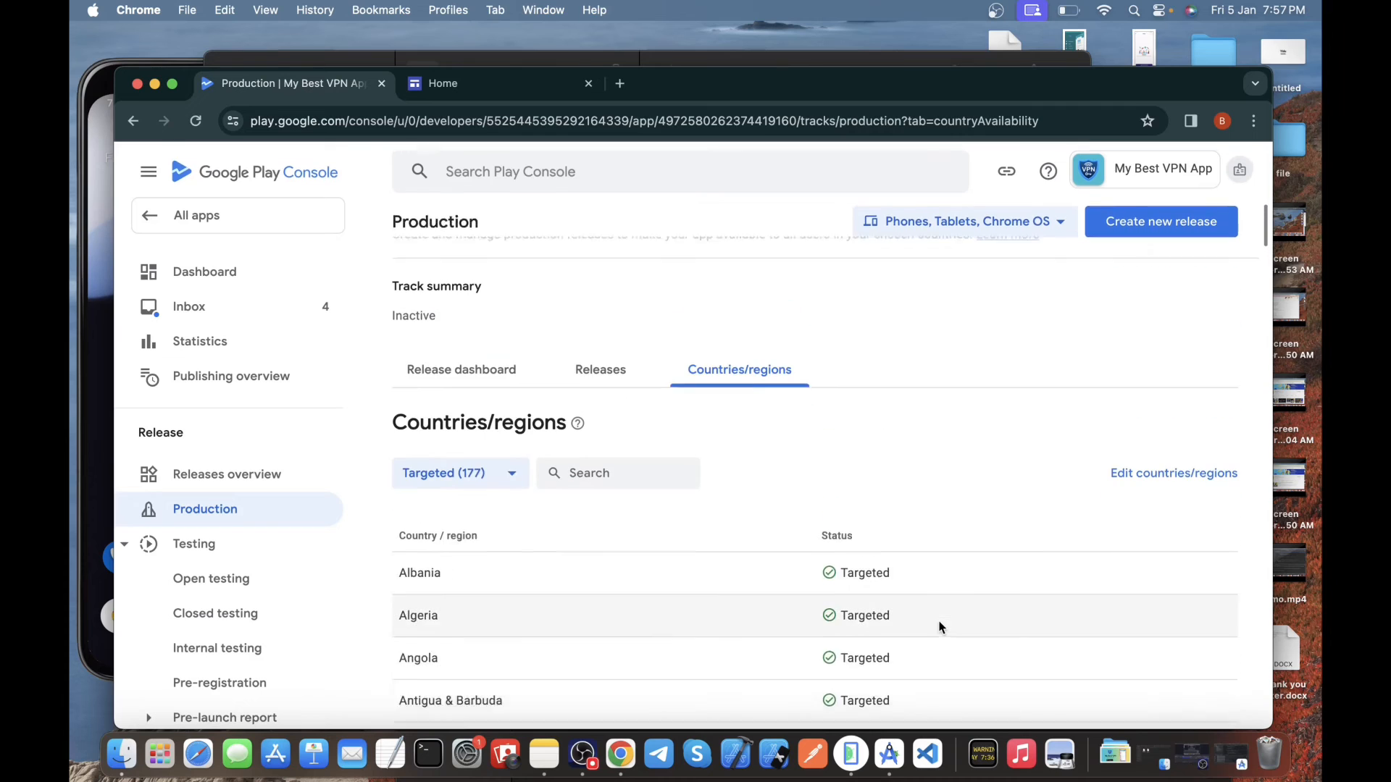
Create a new production release and choose the Google-generated app signing key for it
left_click(1143, 233)
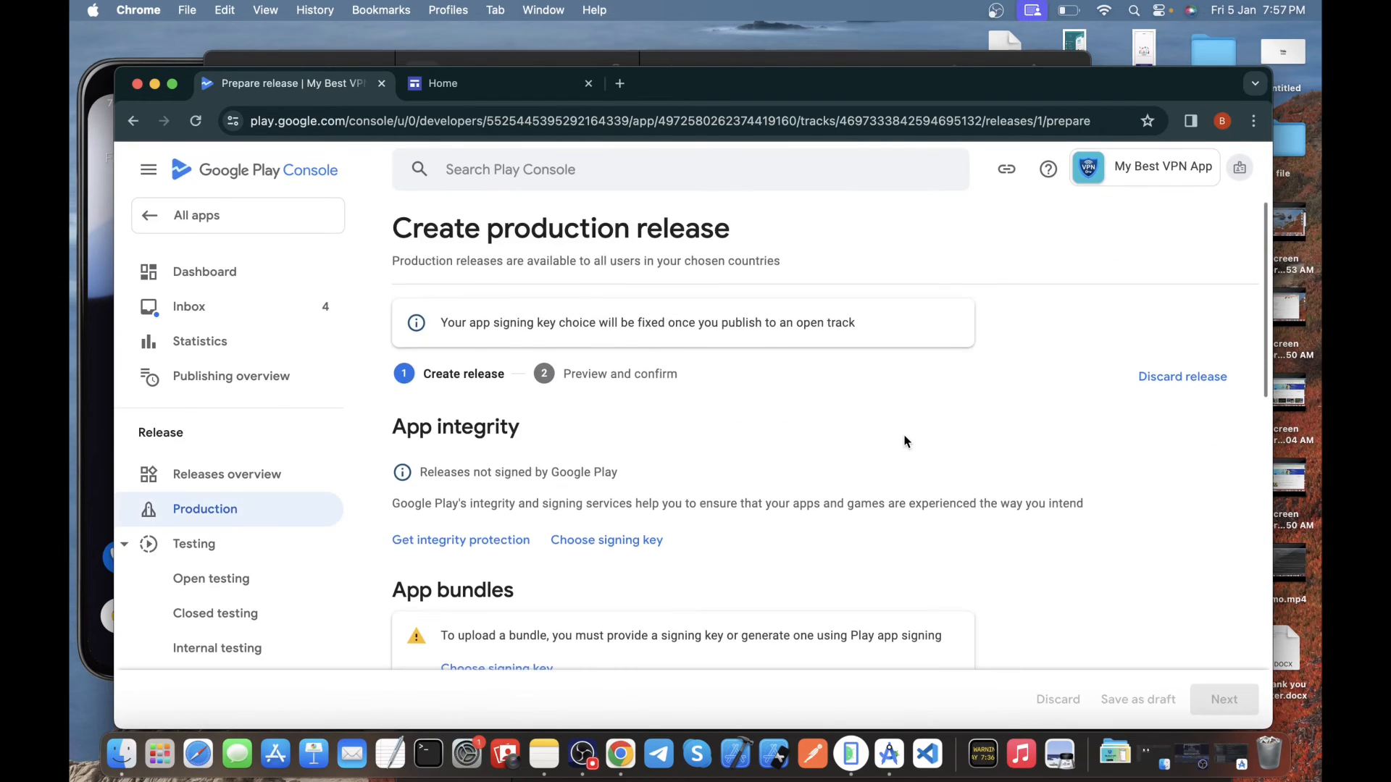
scroll(833, 448, "down", 2)
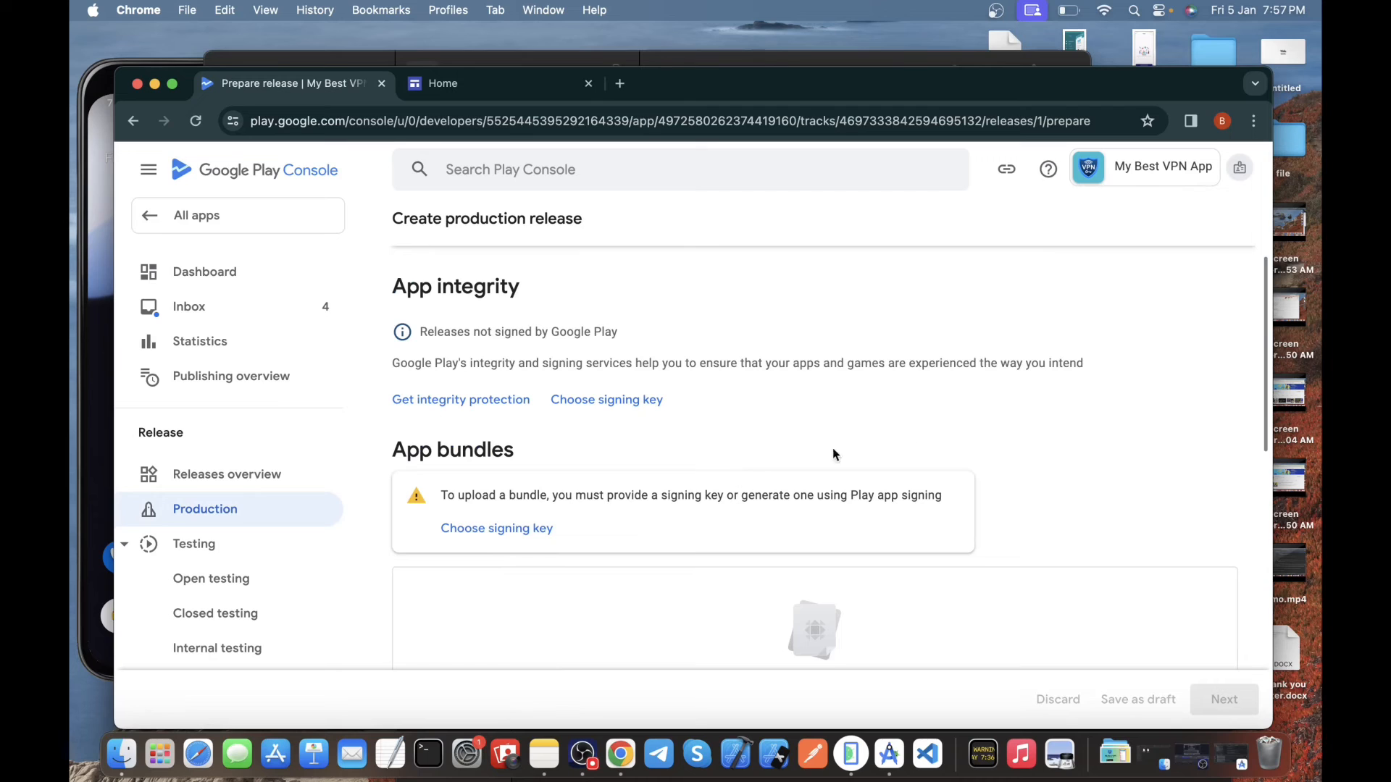
left_click(518, 534)
left_click(793, 565)
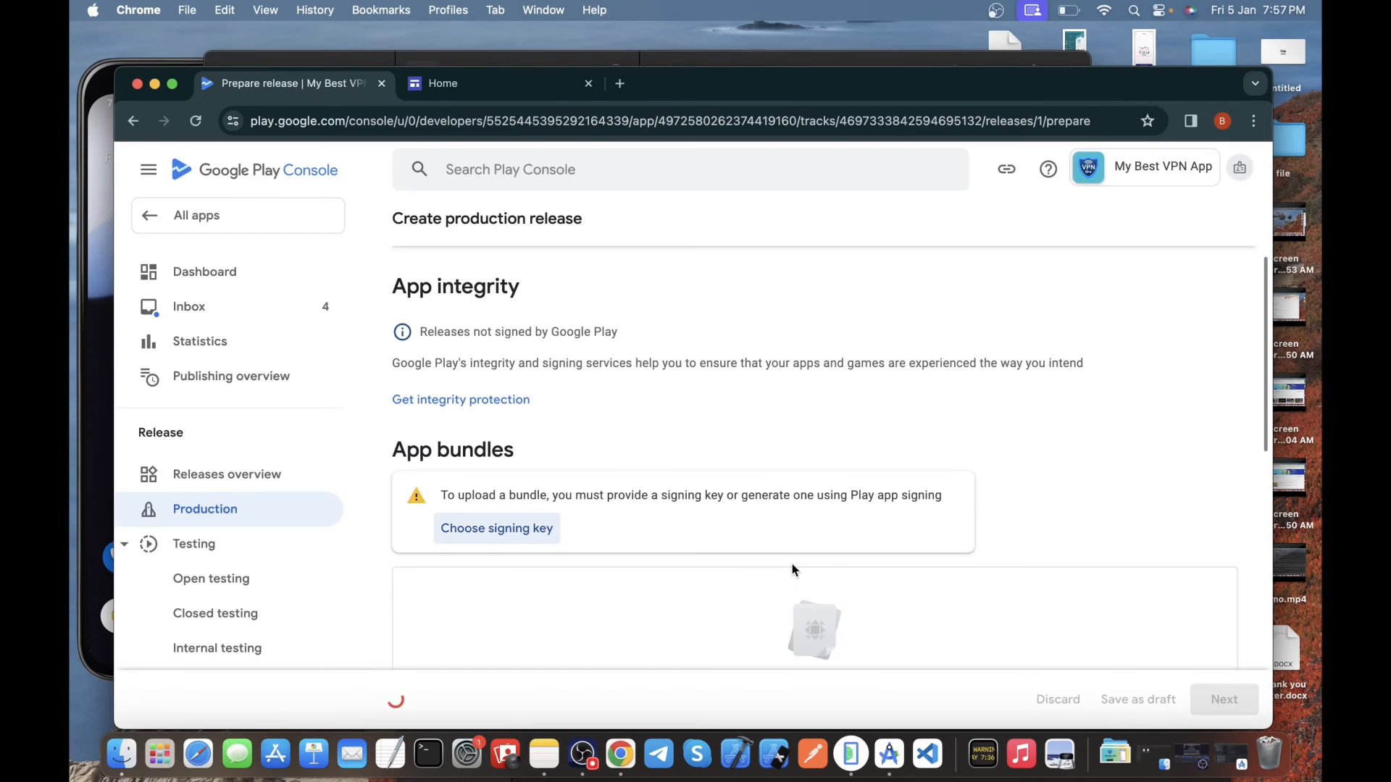
scroll(793, 570, "down", 2)
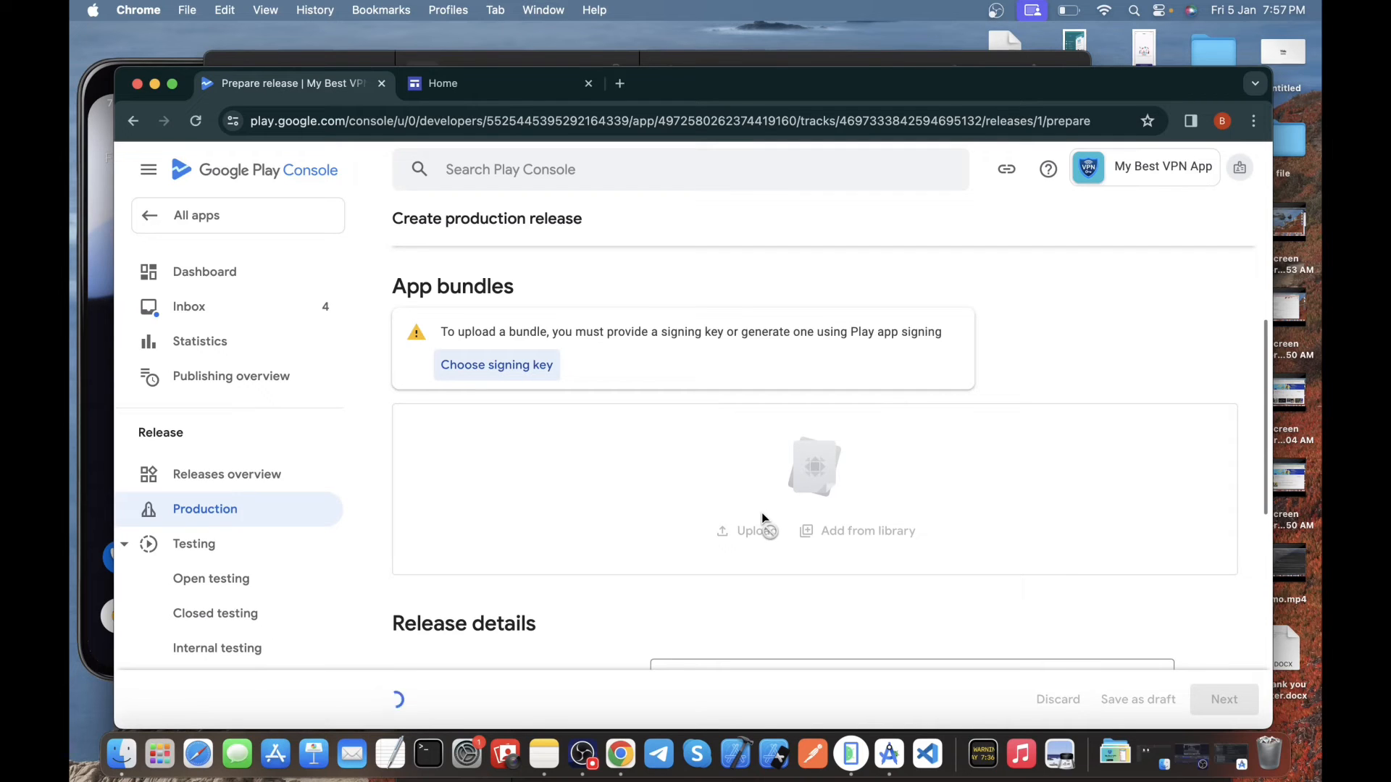
scroll(762, 517, "down", 1)
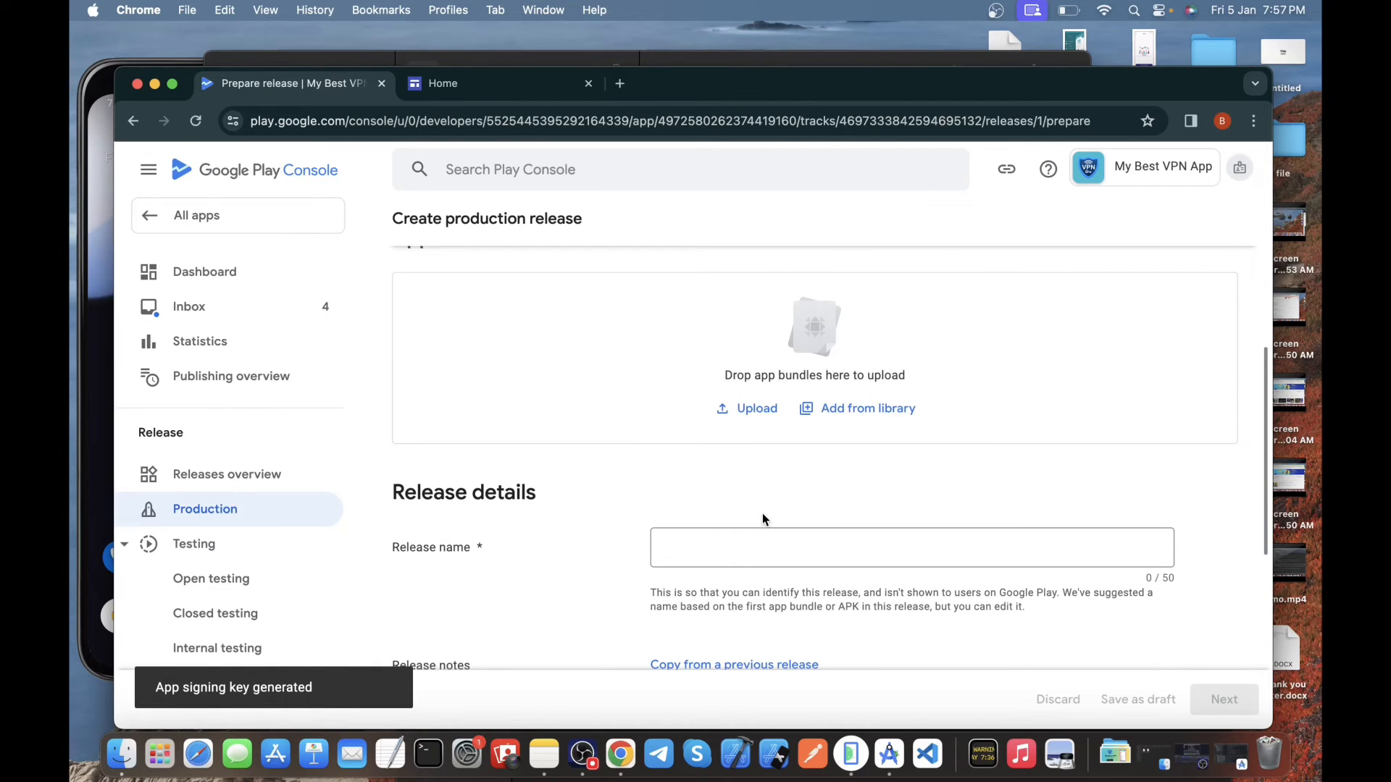
Upload app-release.aab from the "signed apk" folder in Finder to the release's app bundles
scroll(763, 513, "up", 2)
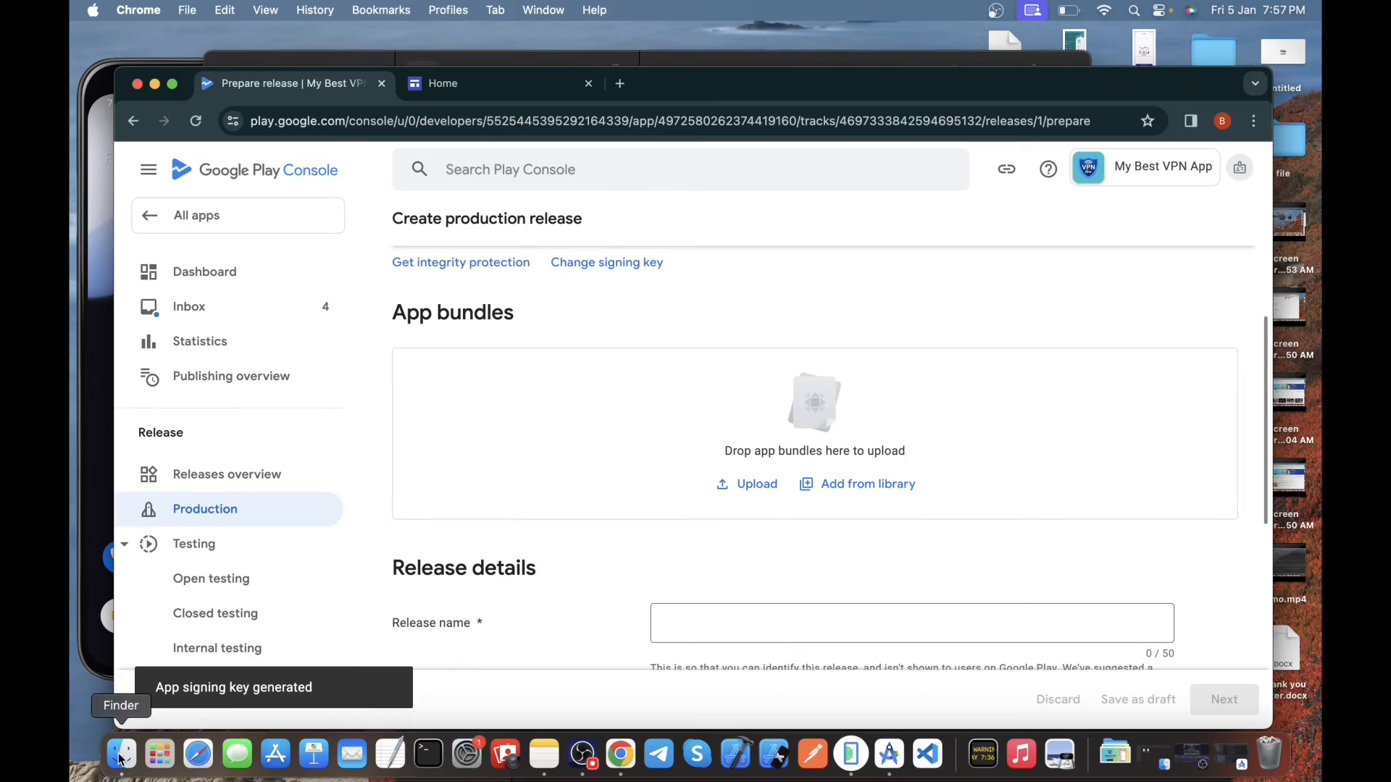
left_click(118, 757)
double_click(759, 632)
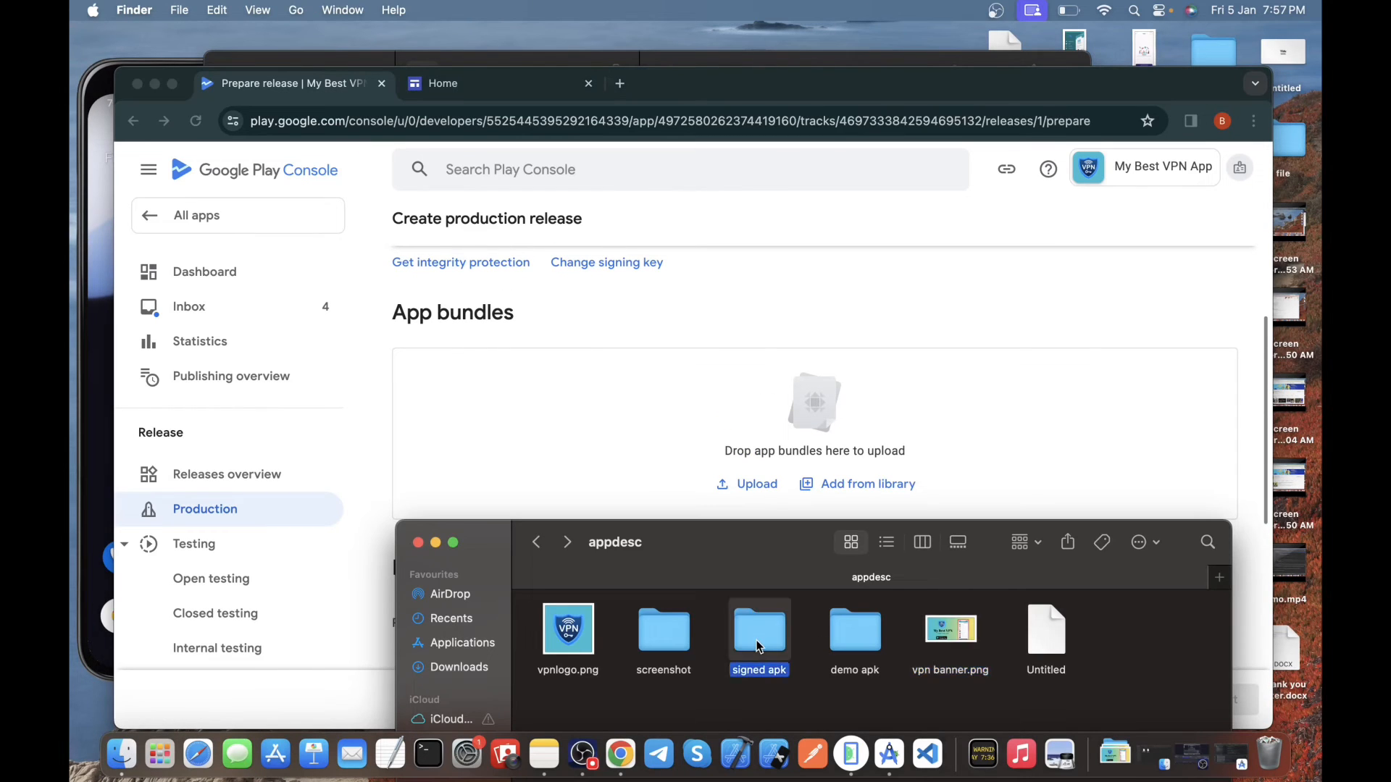
left_click_drag(568, 641, 743, 438)
scroll(757, 556, "down", 5)
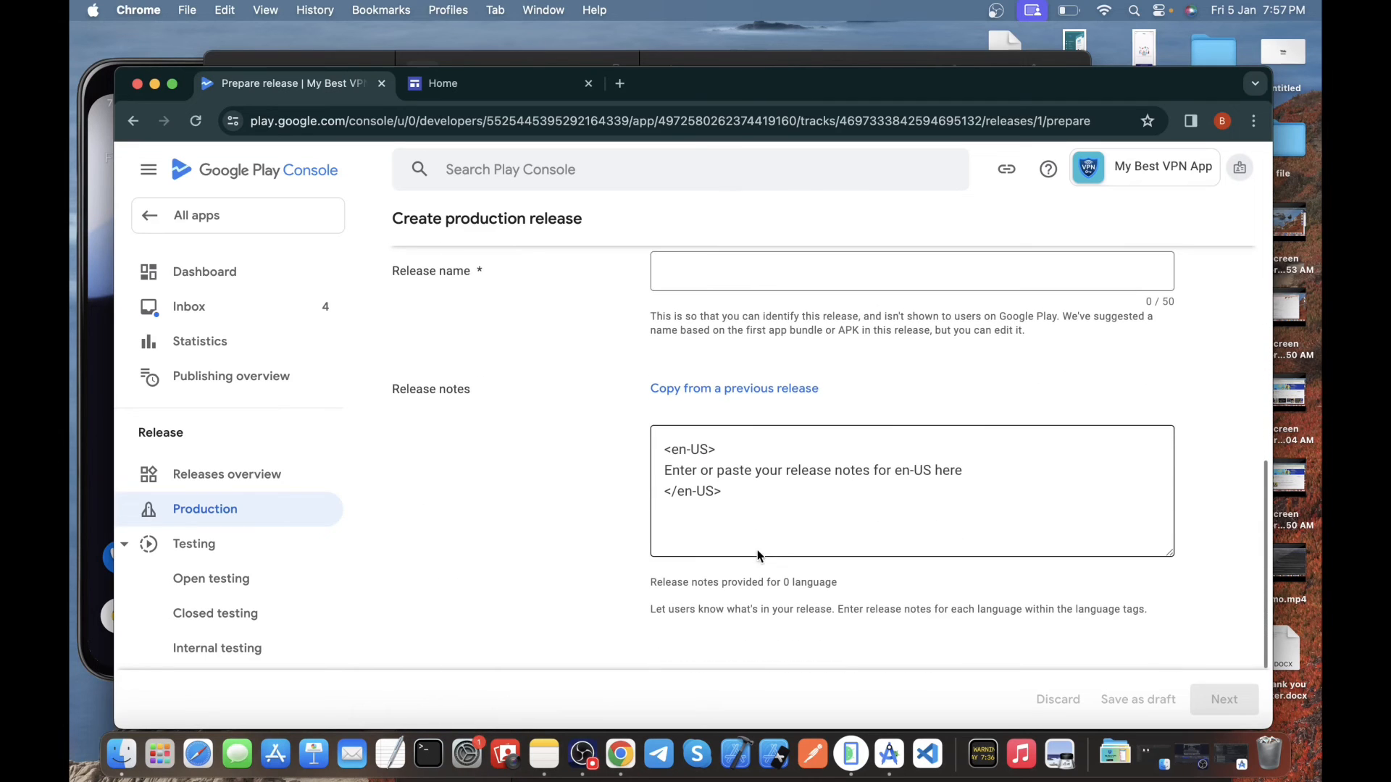
left_click(706, 469)
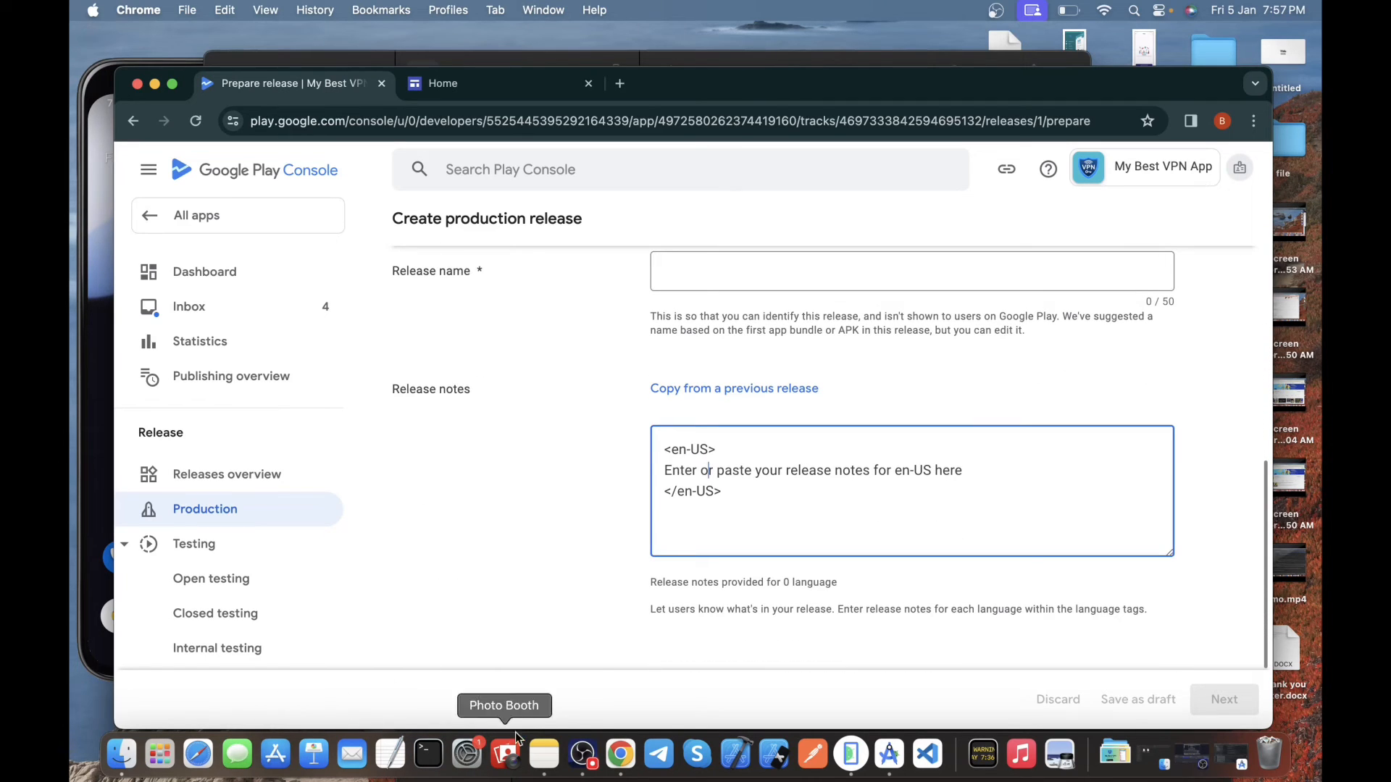
left_click(544, 753)
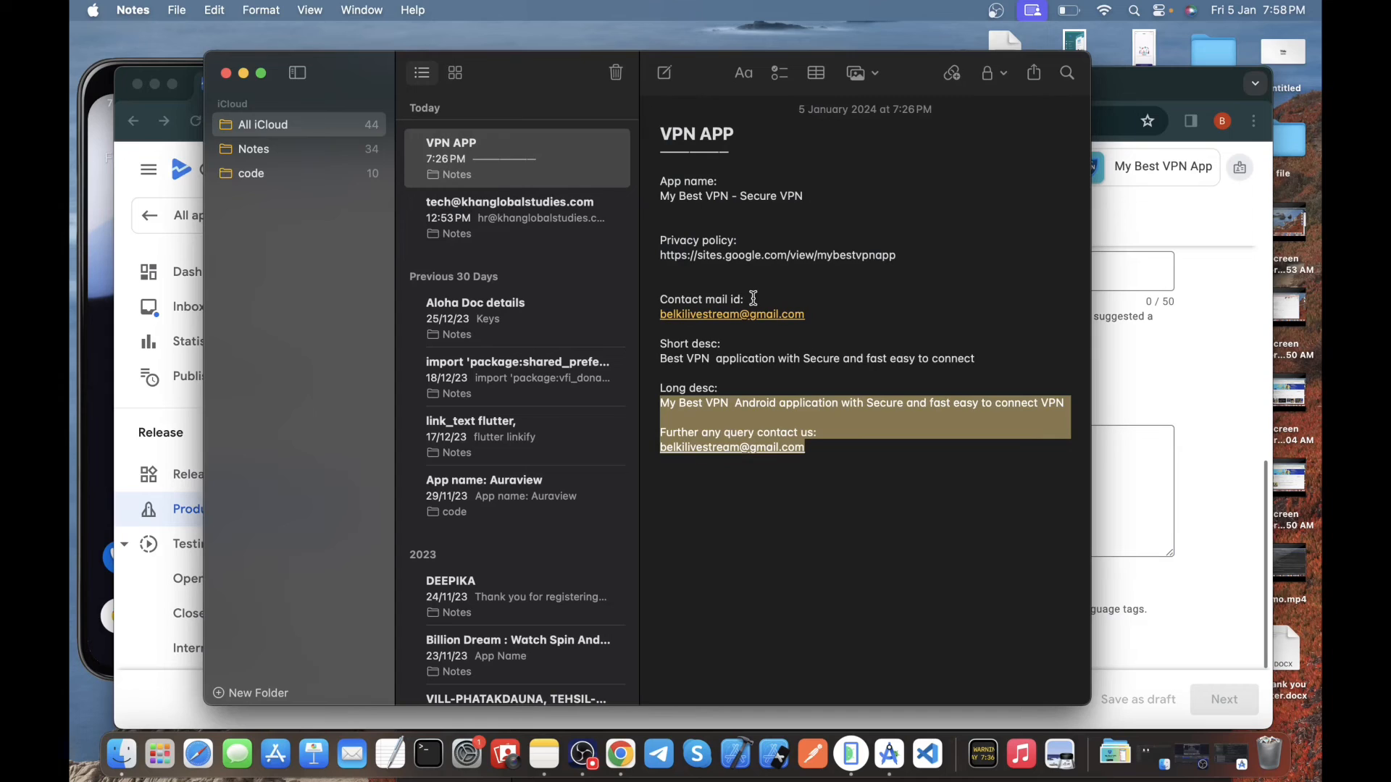
left_click(744, 271)
left_click_drag(661, 199, 806, 196)
left_click_drag(657, 364, 986, 349)
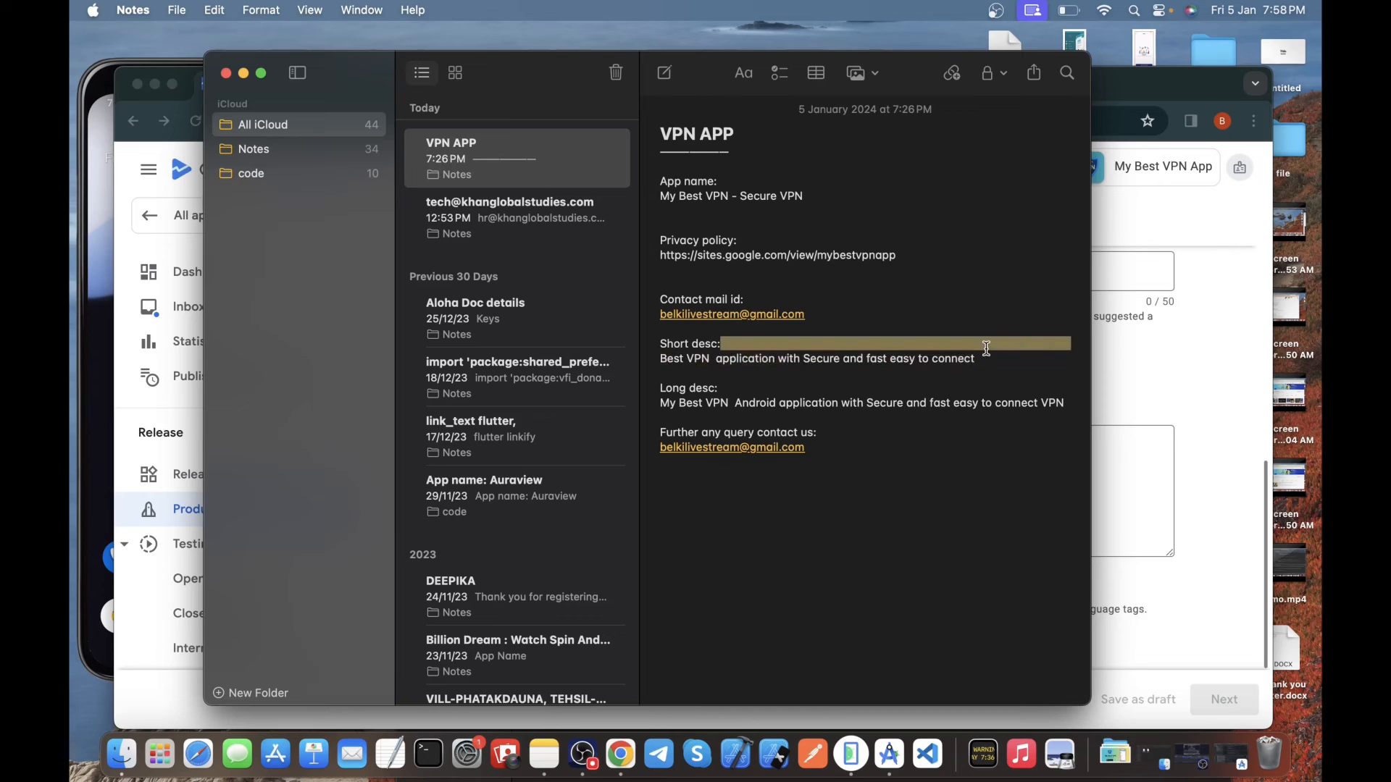
left_click(1140, 500)
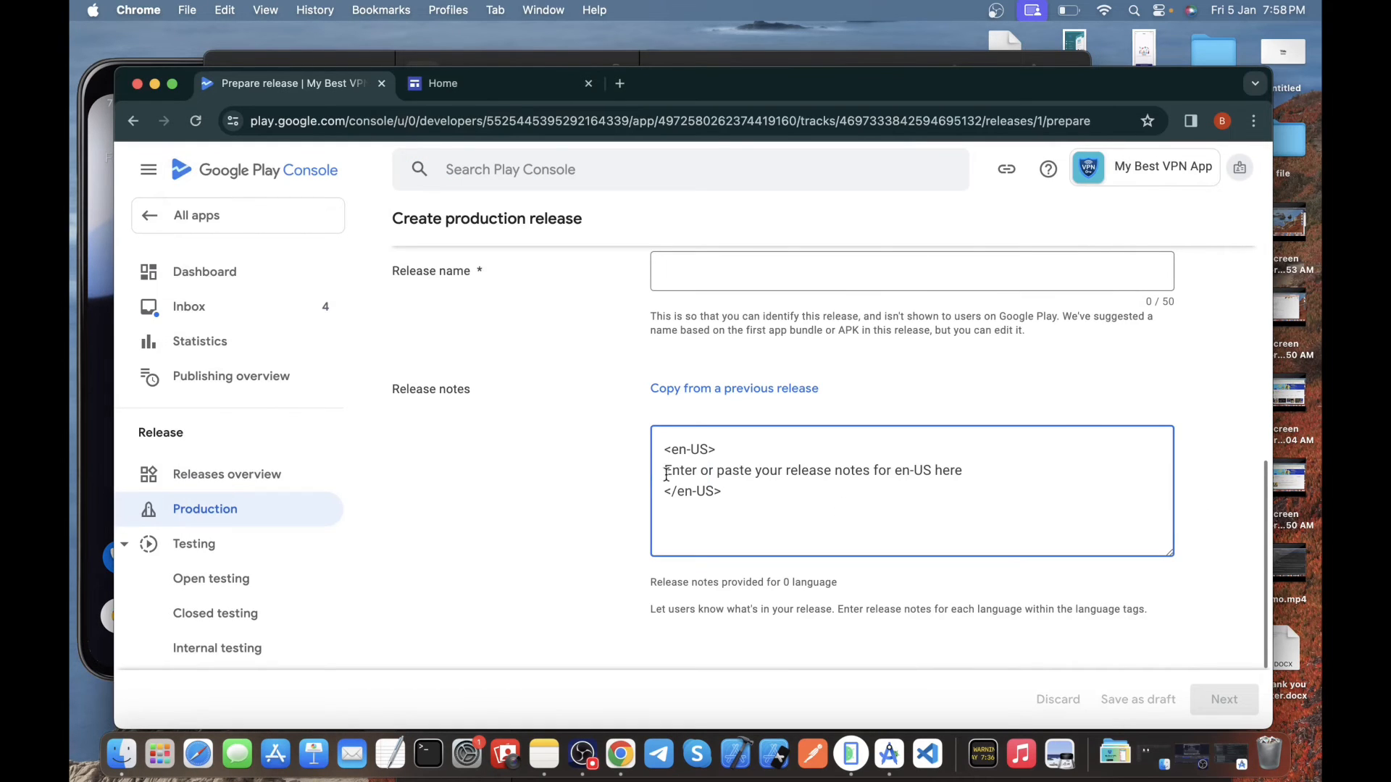
Clear the placeholder text between the en-US tags of the release notes, leaving one empty line
left_click_drag(663, 469, 972, 470)
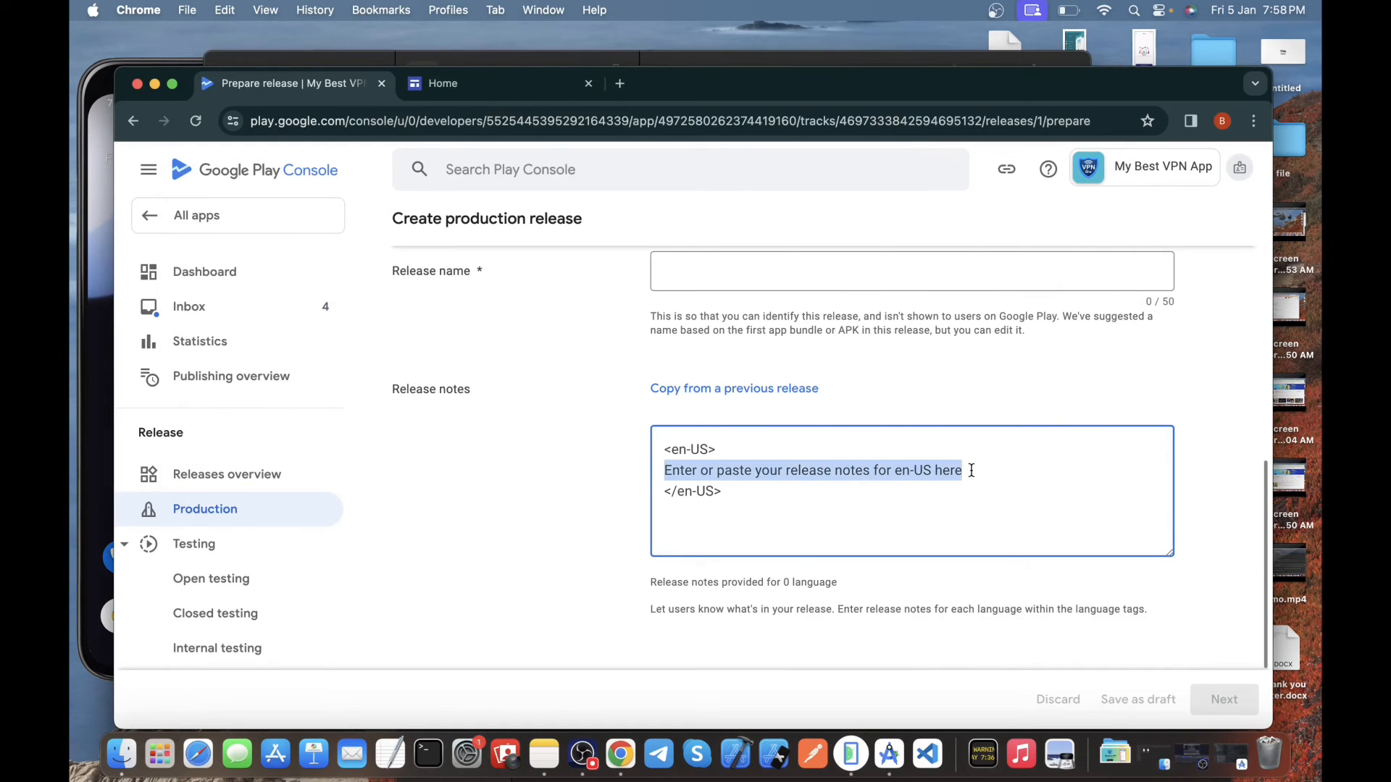
key("Return")
key("super+z")
key("BackSpace")
key("Return")
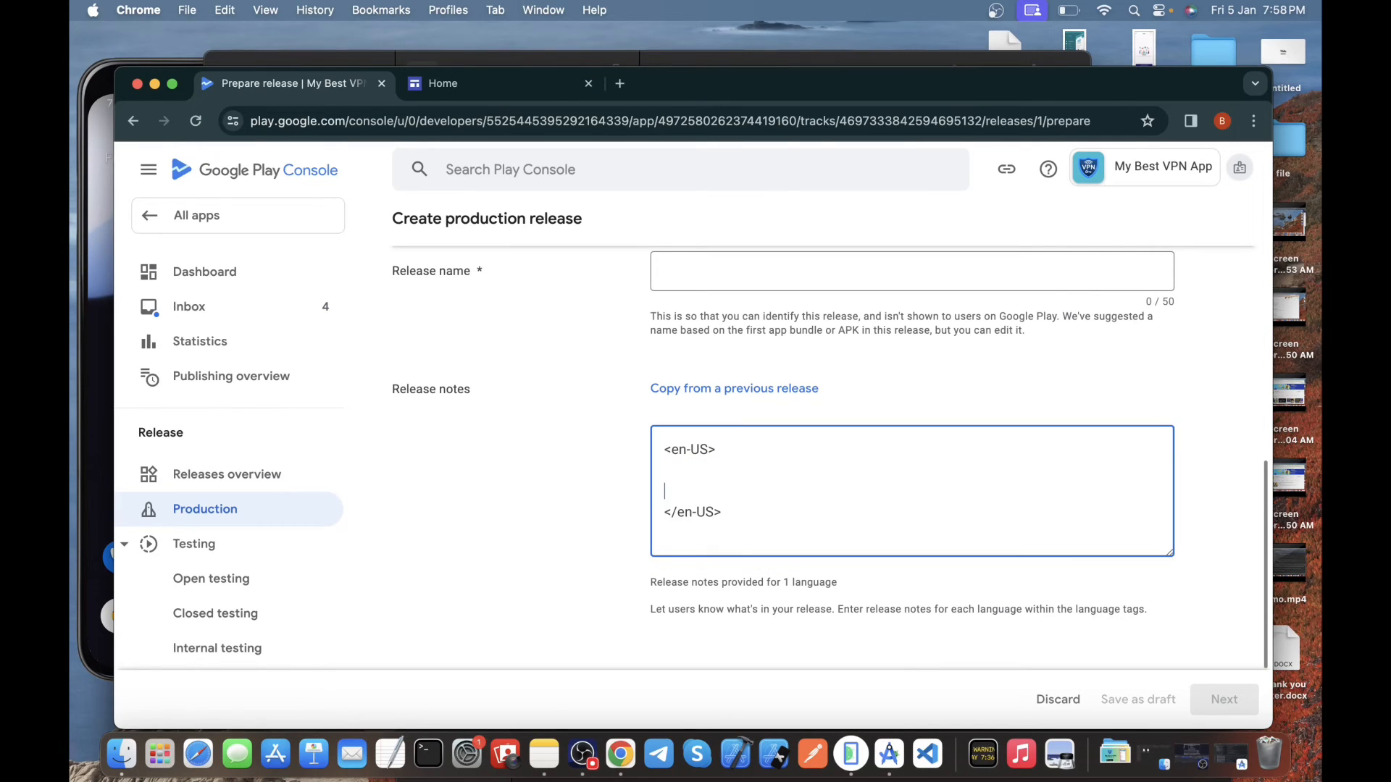
key("BackSpace")
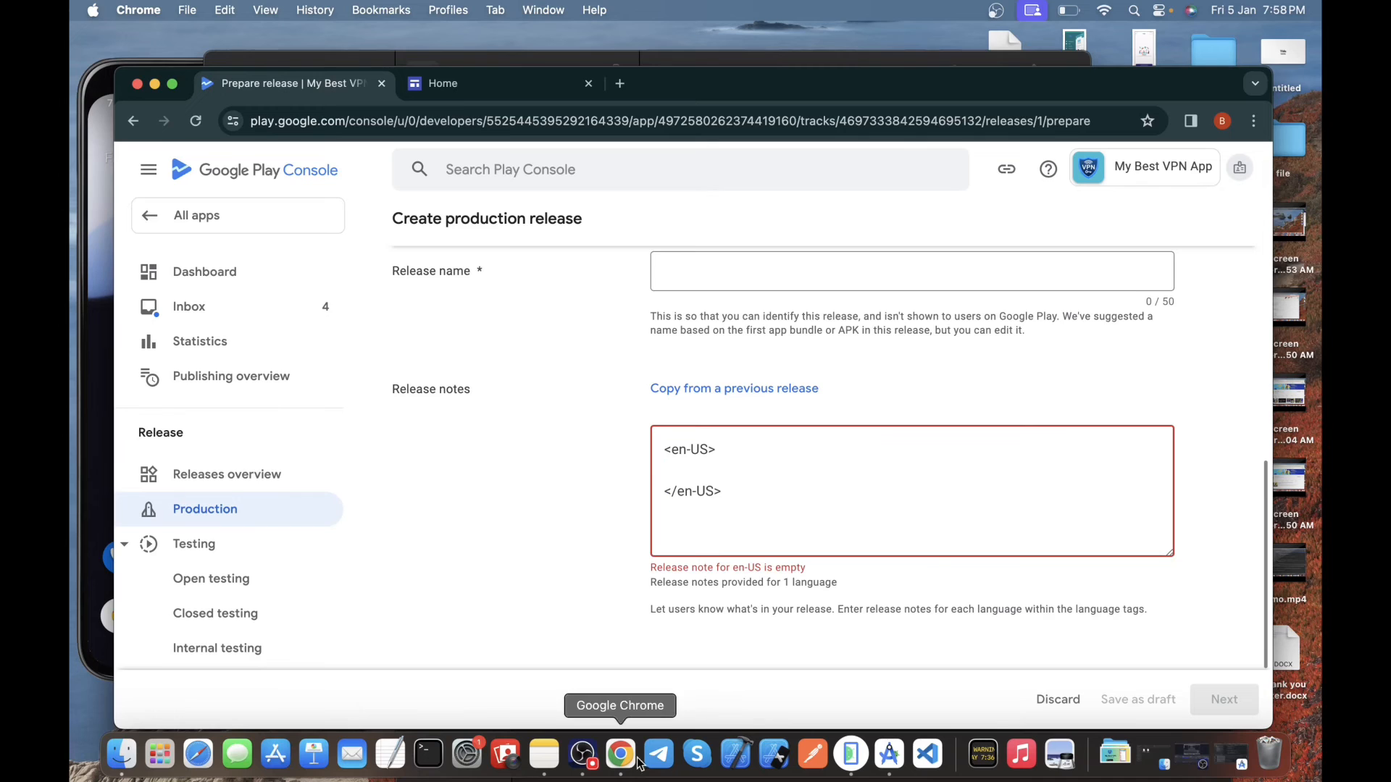
Copy the short description from the VPN APP note in Notes and paste it between the en-US tags of the release notes
left_click(564, 733)
left_click(766, 367)
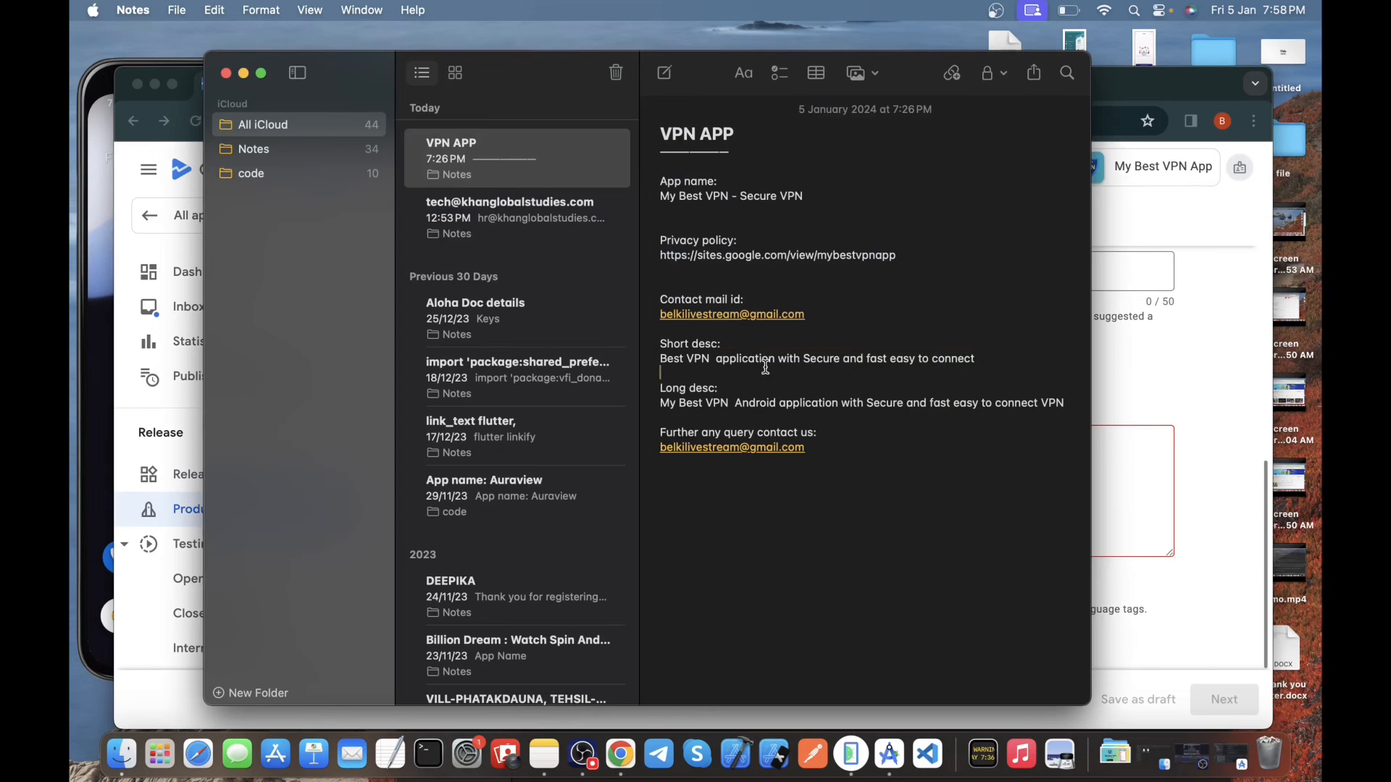
left_click_drag(660, 358, 972, 353)
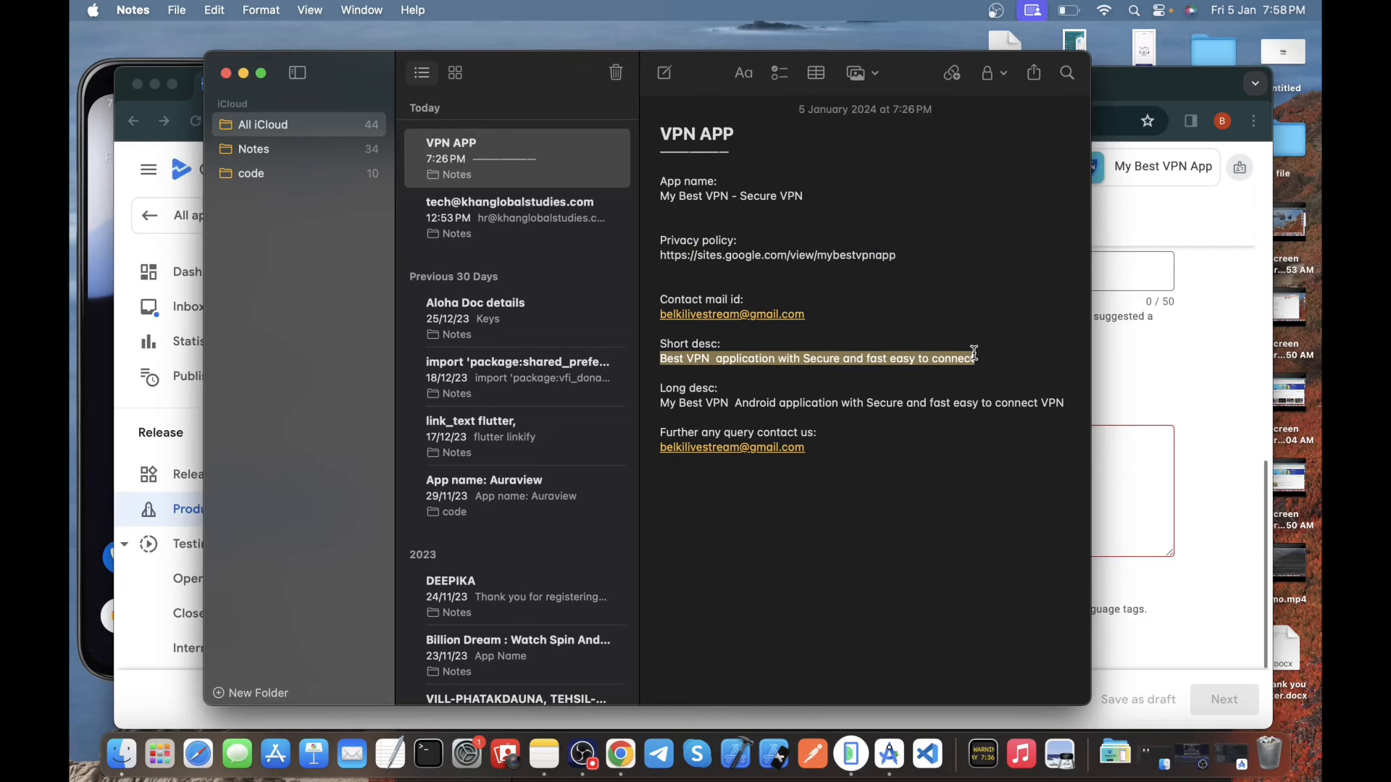
left_click(1115, 489)
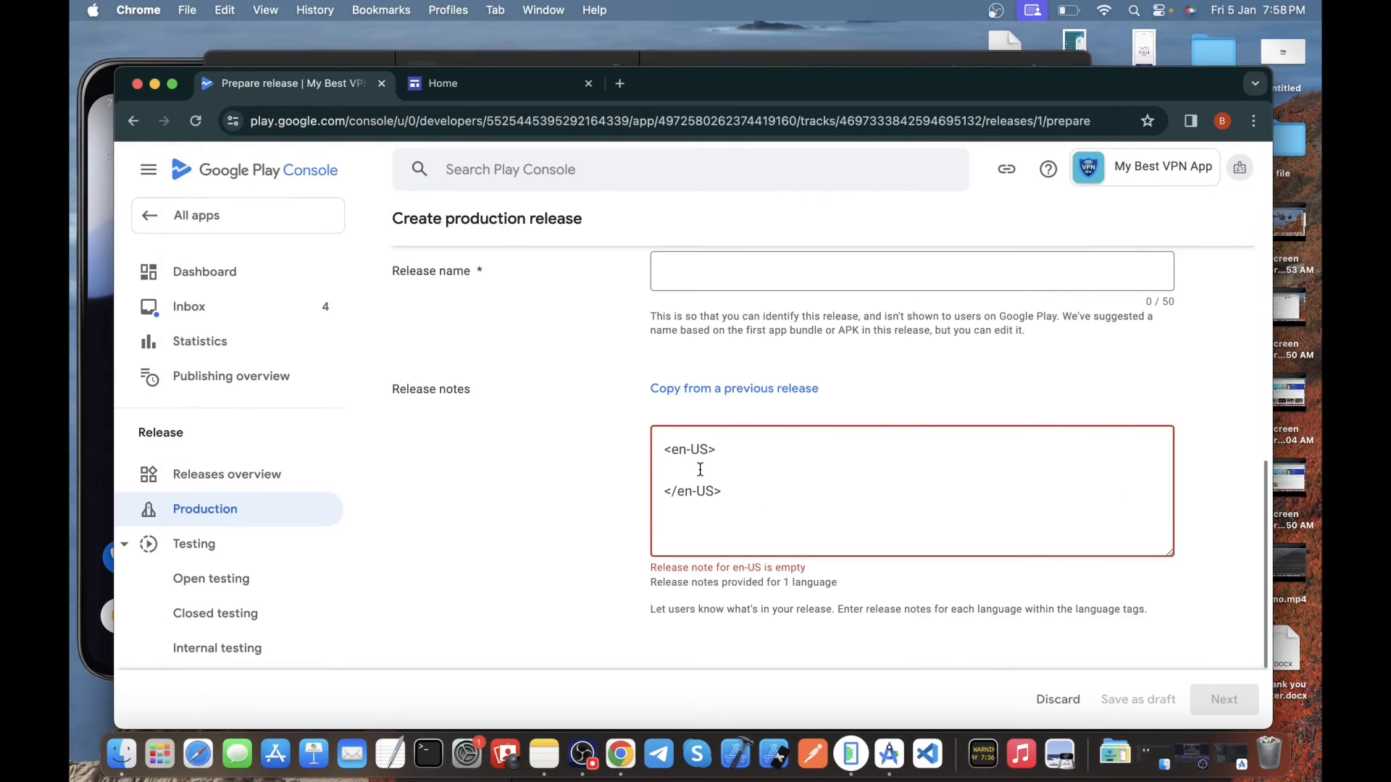
type("Best VPN  application with Secure and fast easy to connect")
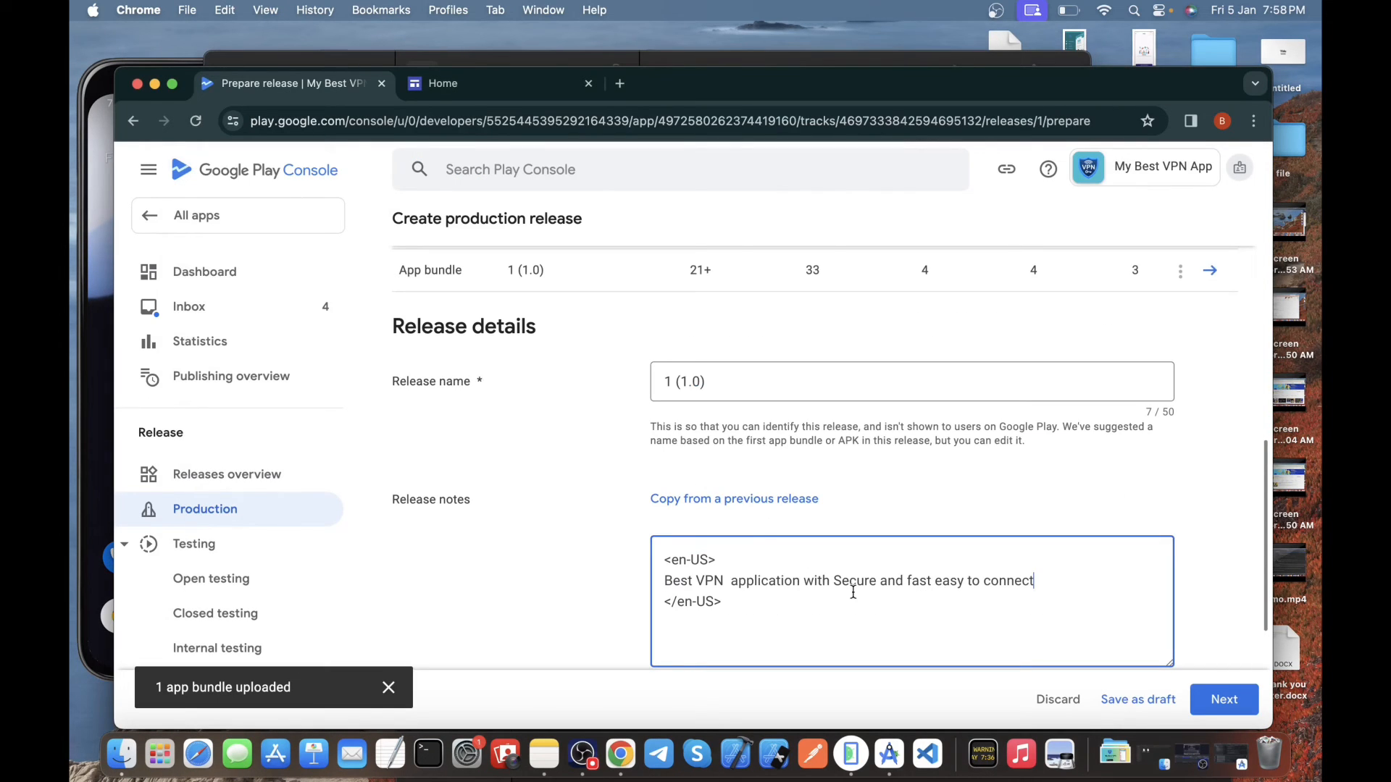
Continue the production release to the Preview and confirm stage and expand the details of its error
scroll(857, 590, "up", 5)
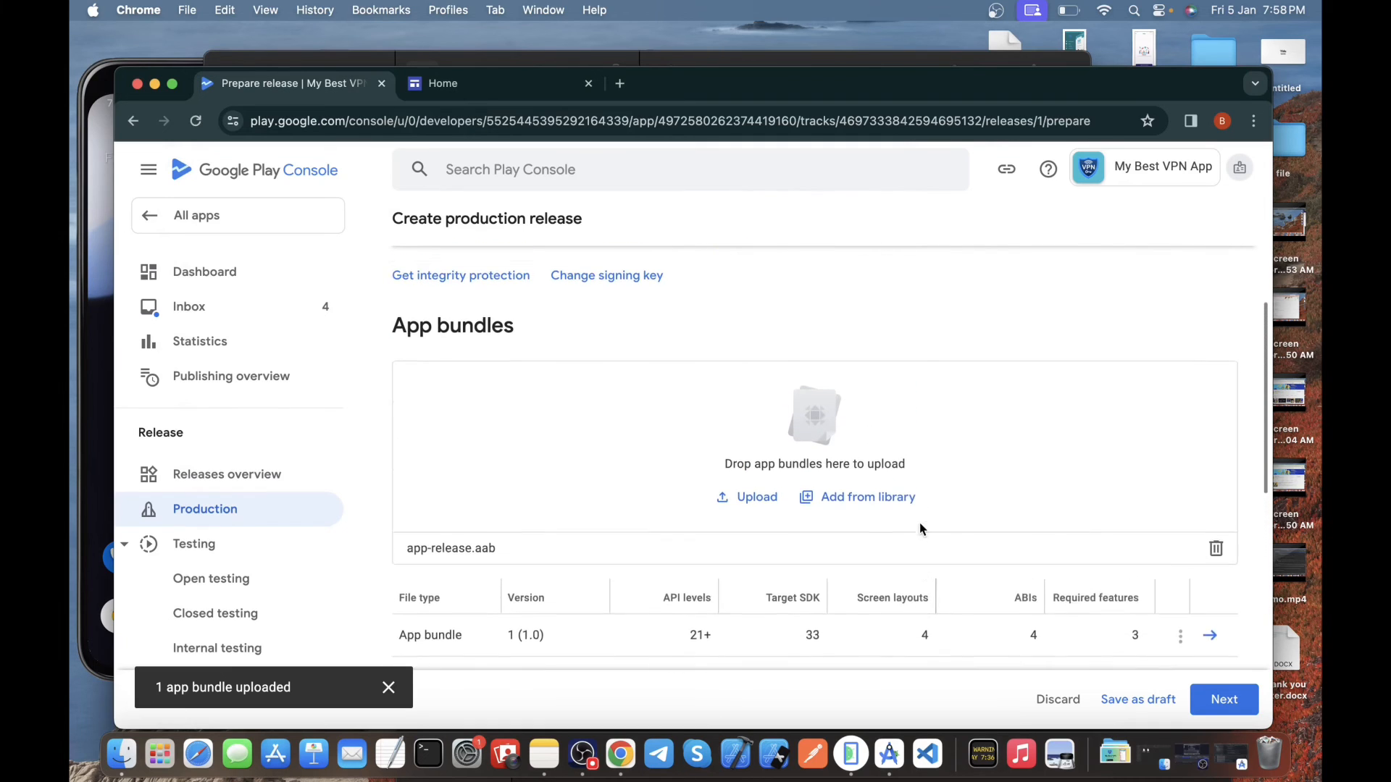
scroll(916, 498, "down", 3)
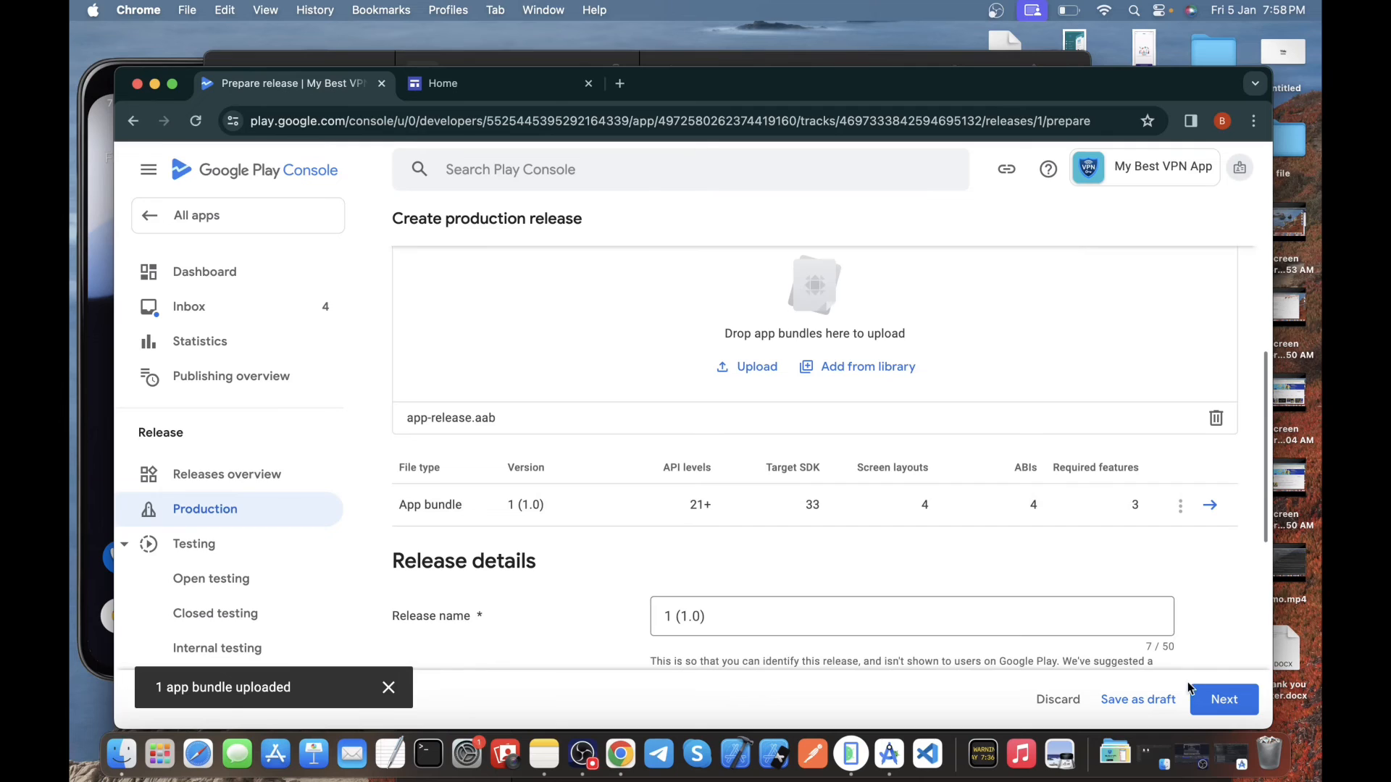
left_click(1227, 700)
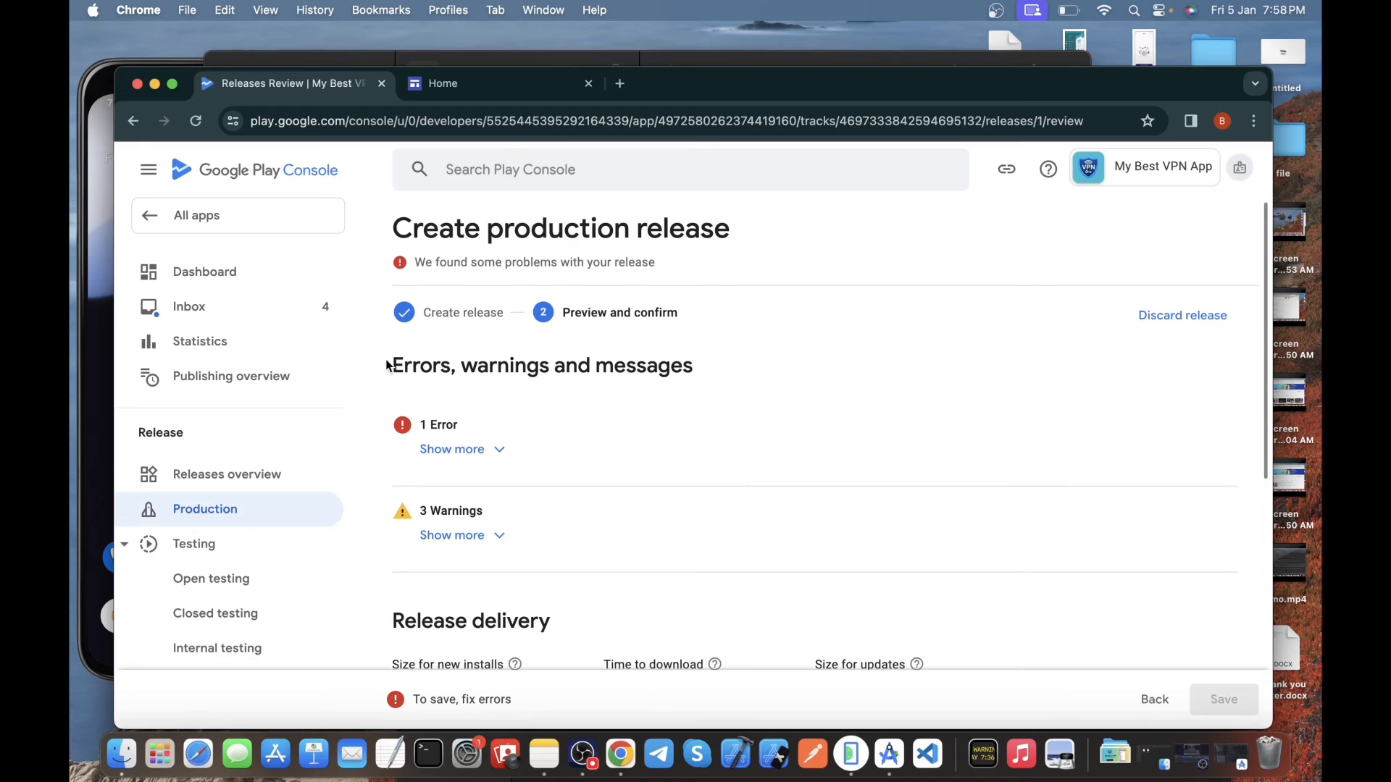
left_click(499, 449)
scroll(612, 472, "down", 1)
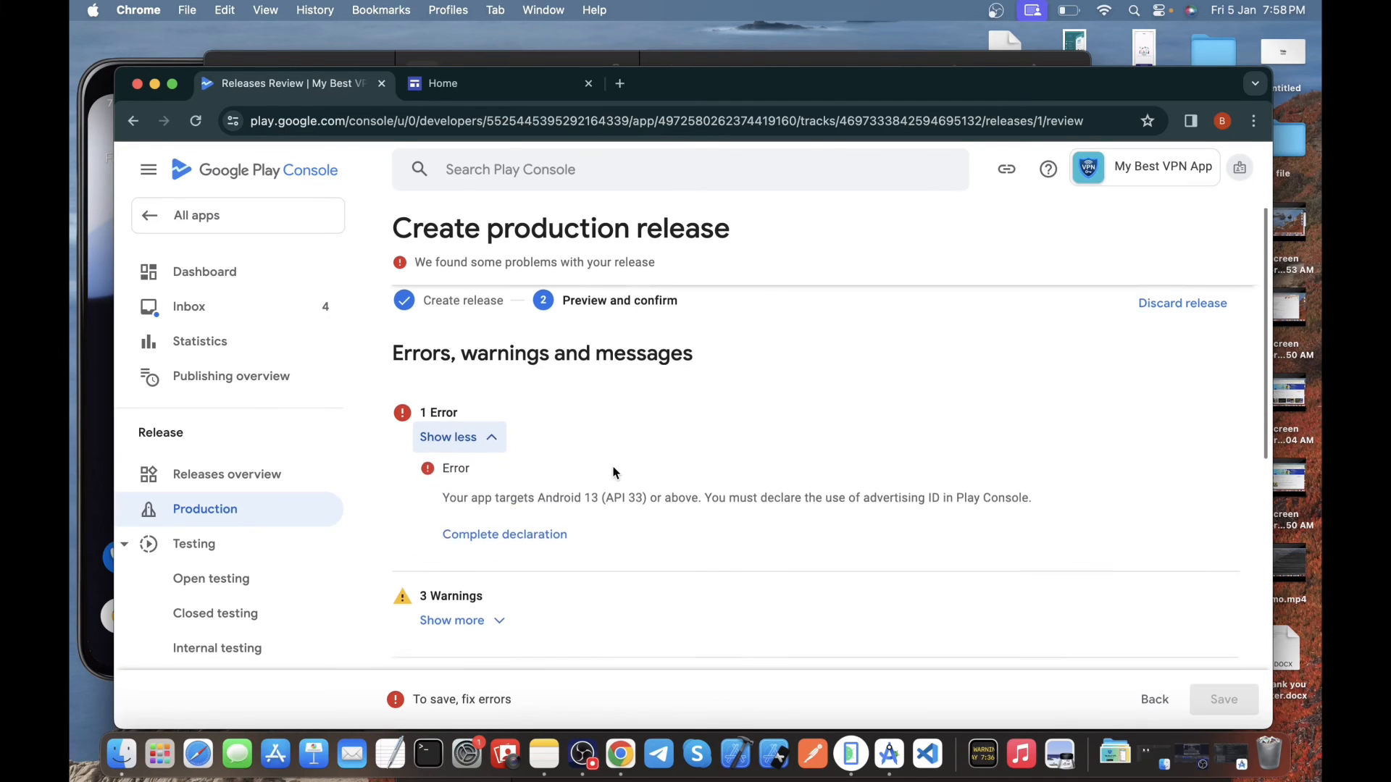
Open the Advertising ID declaration required by the release error and declare that the app uses an advertising ID
left_click(520, 484)
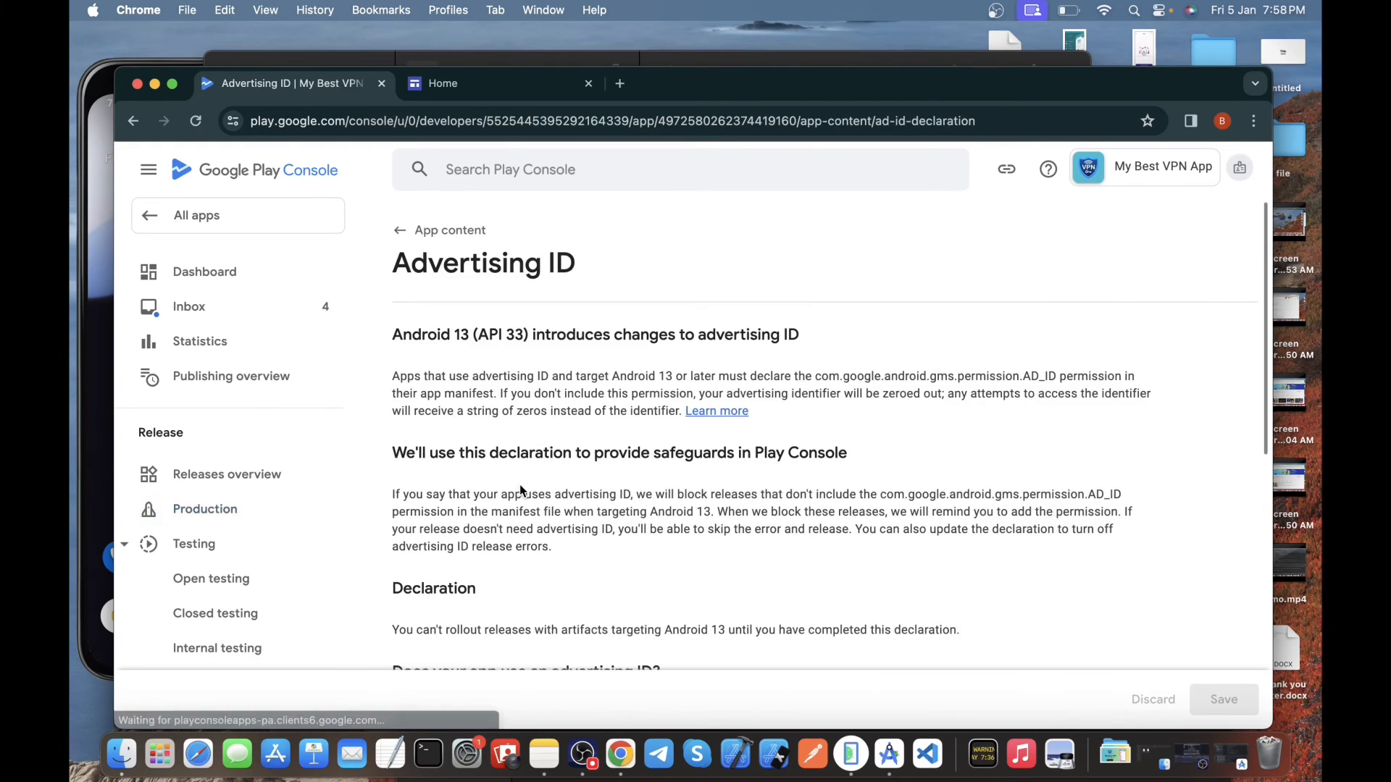
scroll(671, 496, "down", 6)
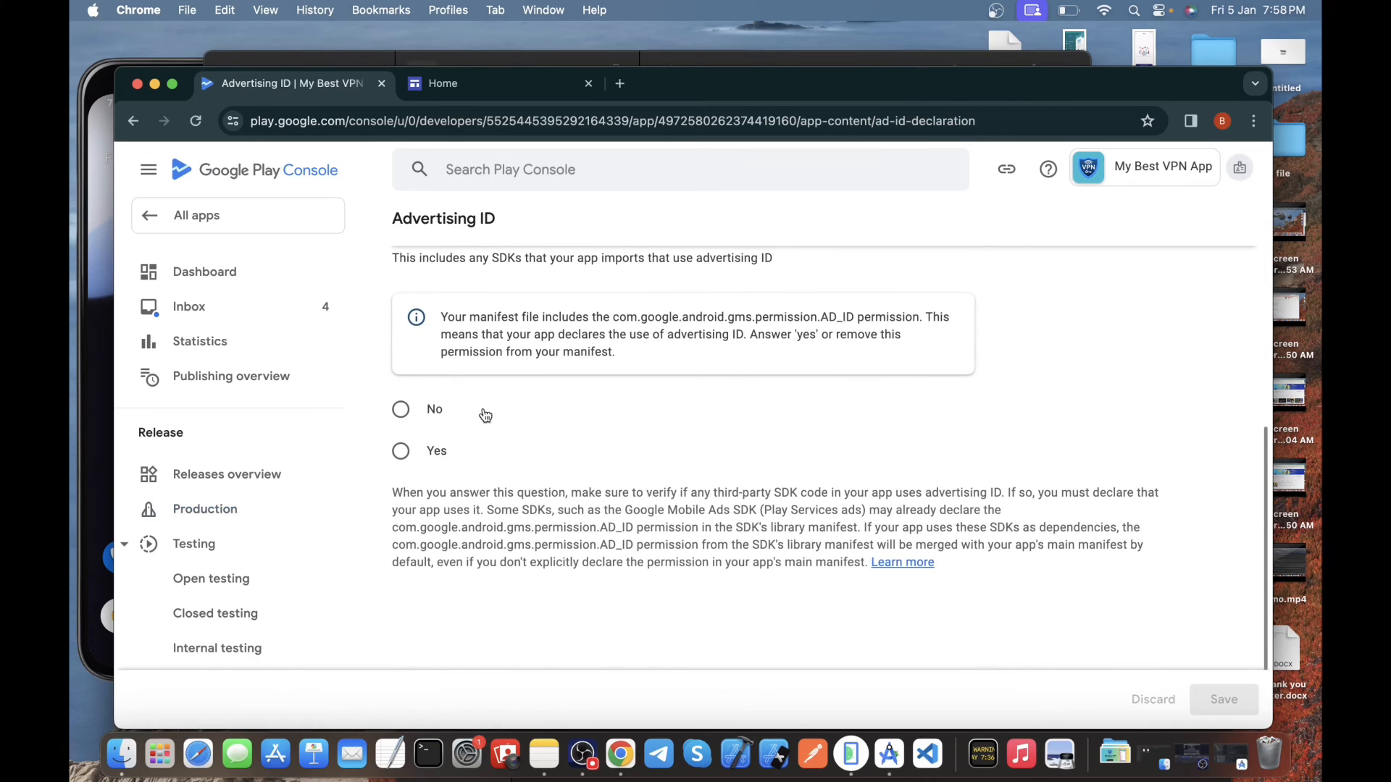
scroll(485, 415, "up", 2)
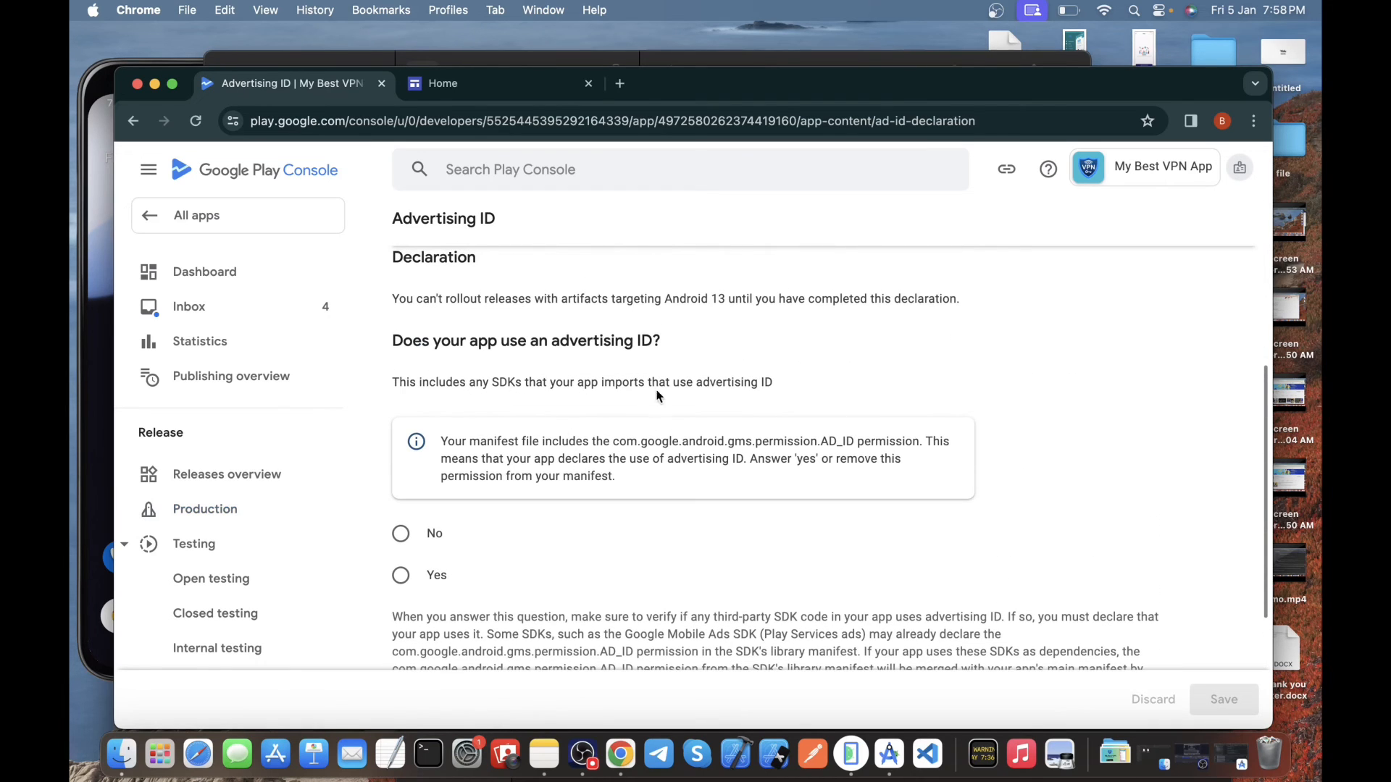
left_click(400, 575)
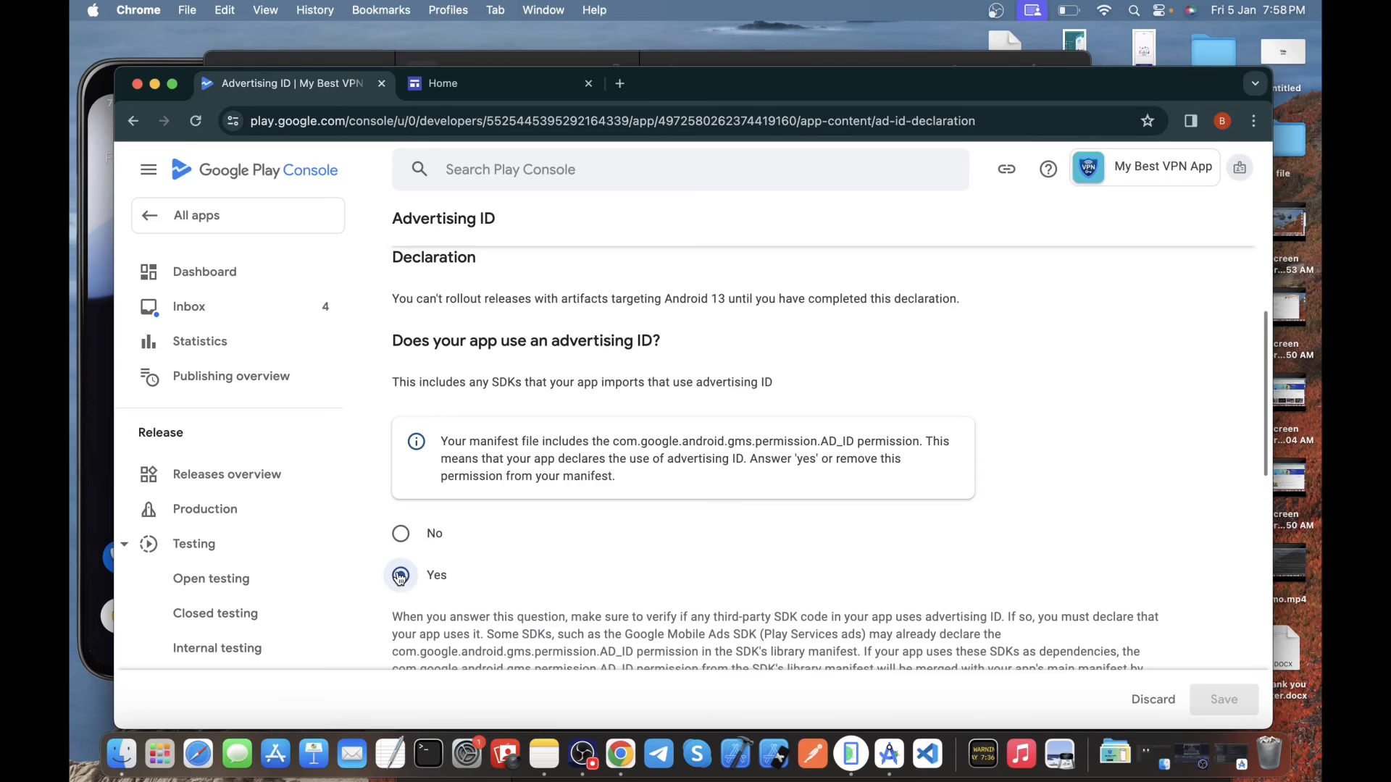
Select Advertising or marketing as the reason for using the advertising ID and save the declaration
scroll(528, 573, "down", 3)
scroll(528, 573, "down", 4)
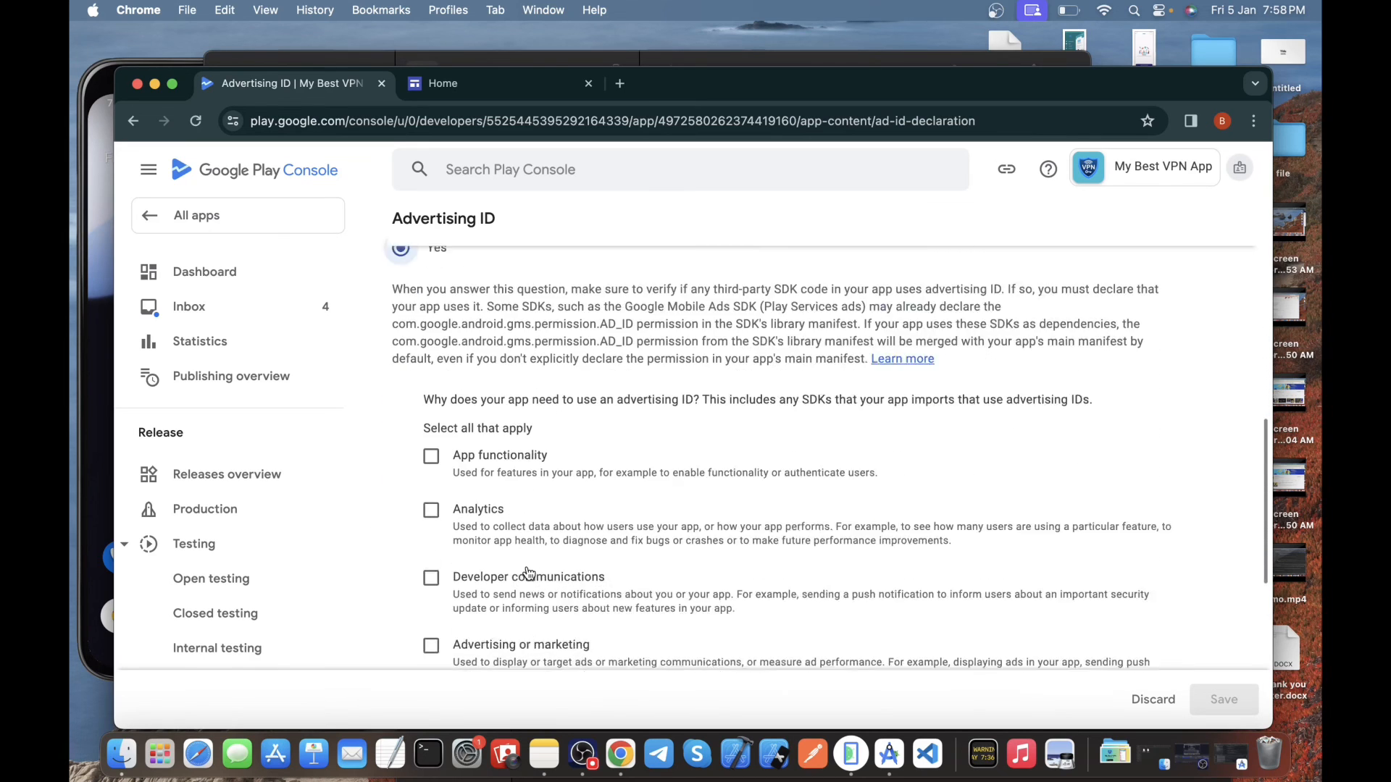
scroll(527, 572, "down", 1)
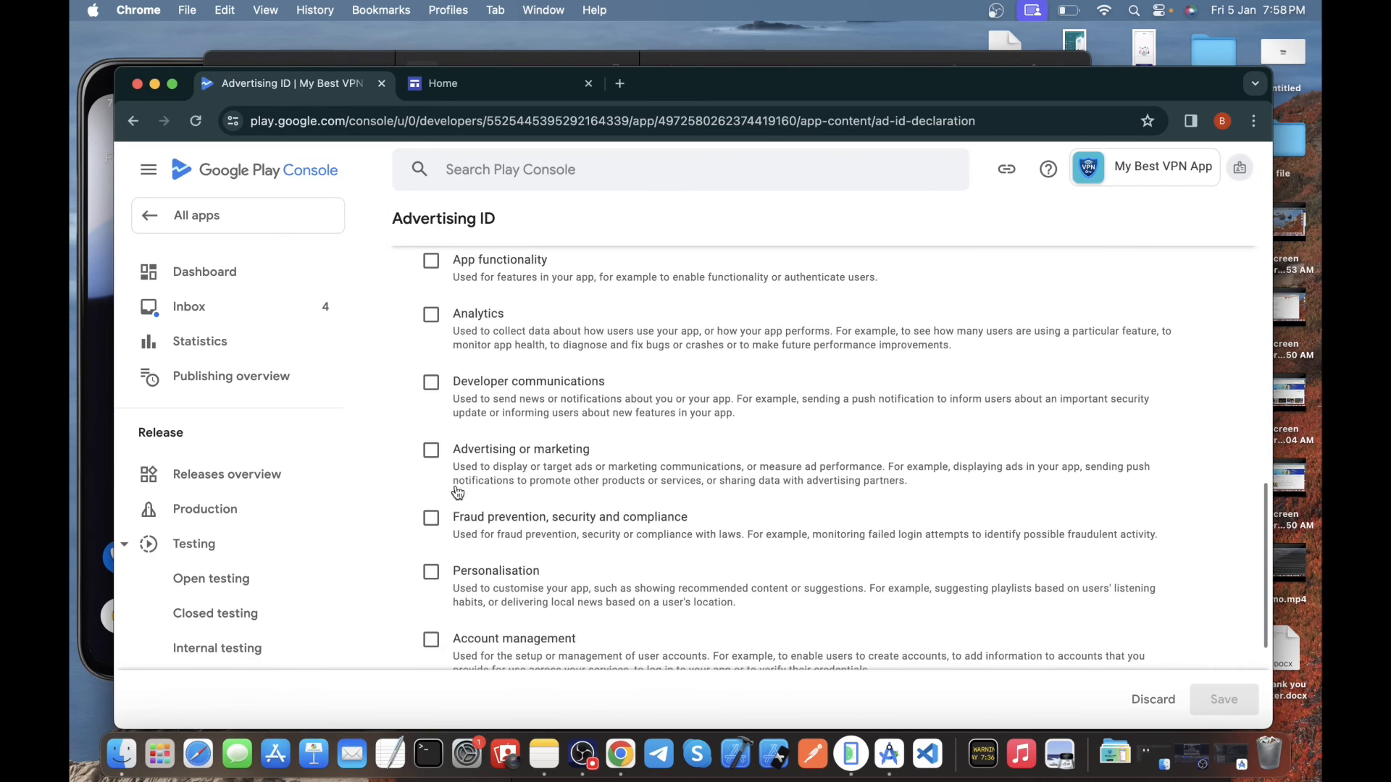
left_click(536, 493)
scroll(535, 505, "down", 2)
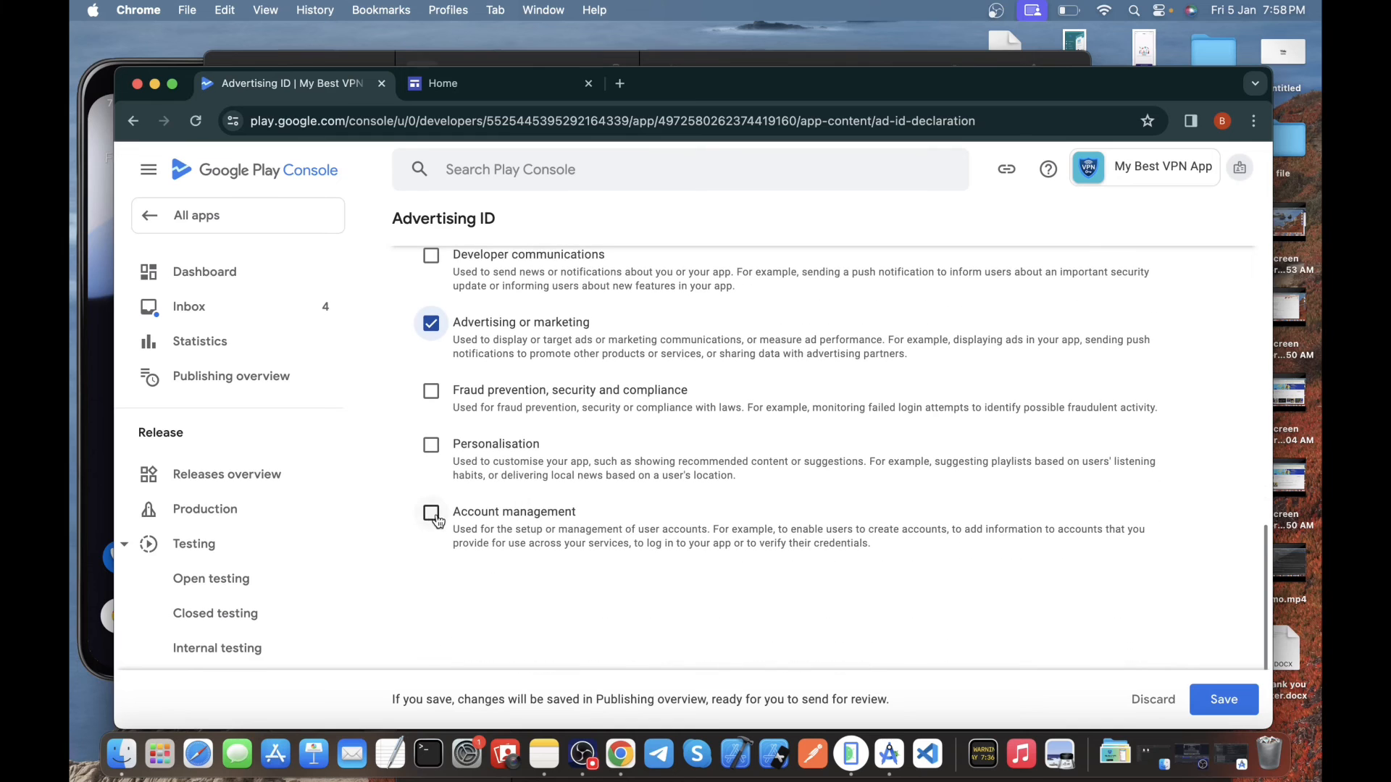
left_click(1217, 699)
Go back to App content and review the list of actioned declarations
scroll(985, 512, "up", 10)
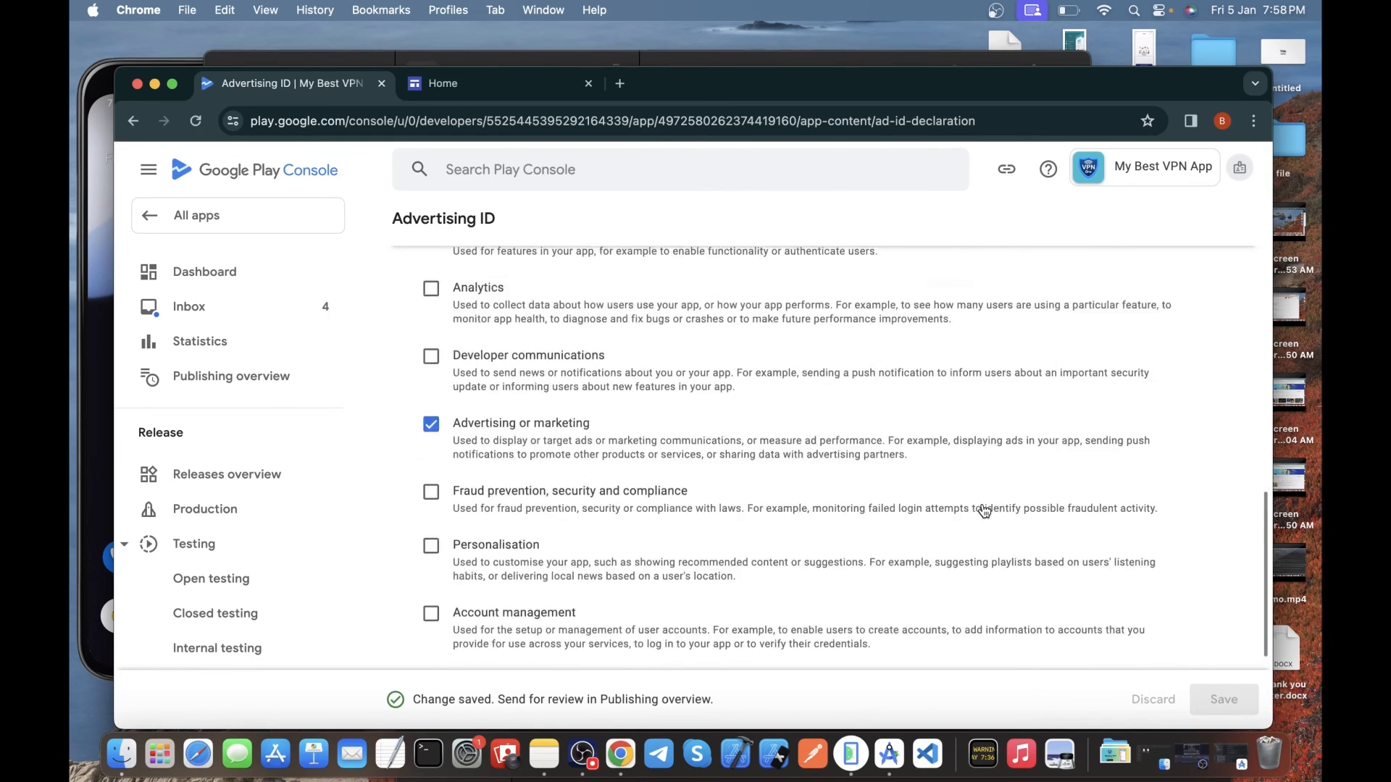
scroll(534, 425, "up", 4)
scroll(399, 329, "up", 2)
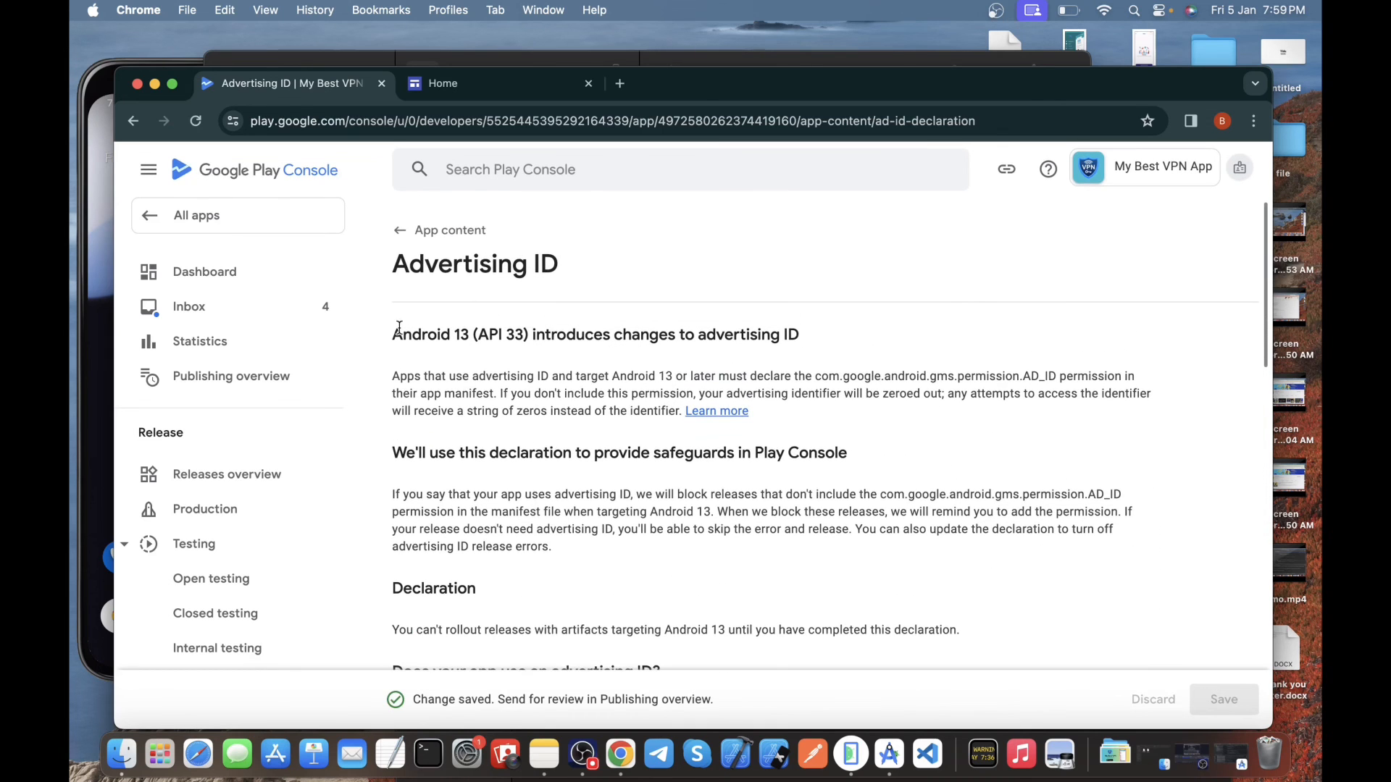
left_click(401, 231)
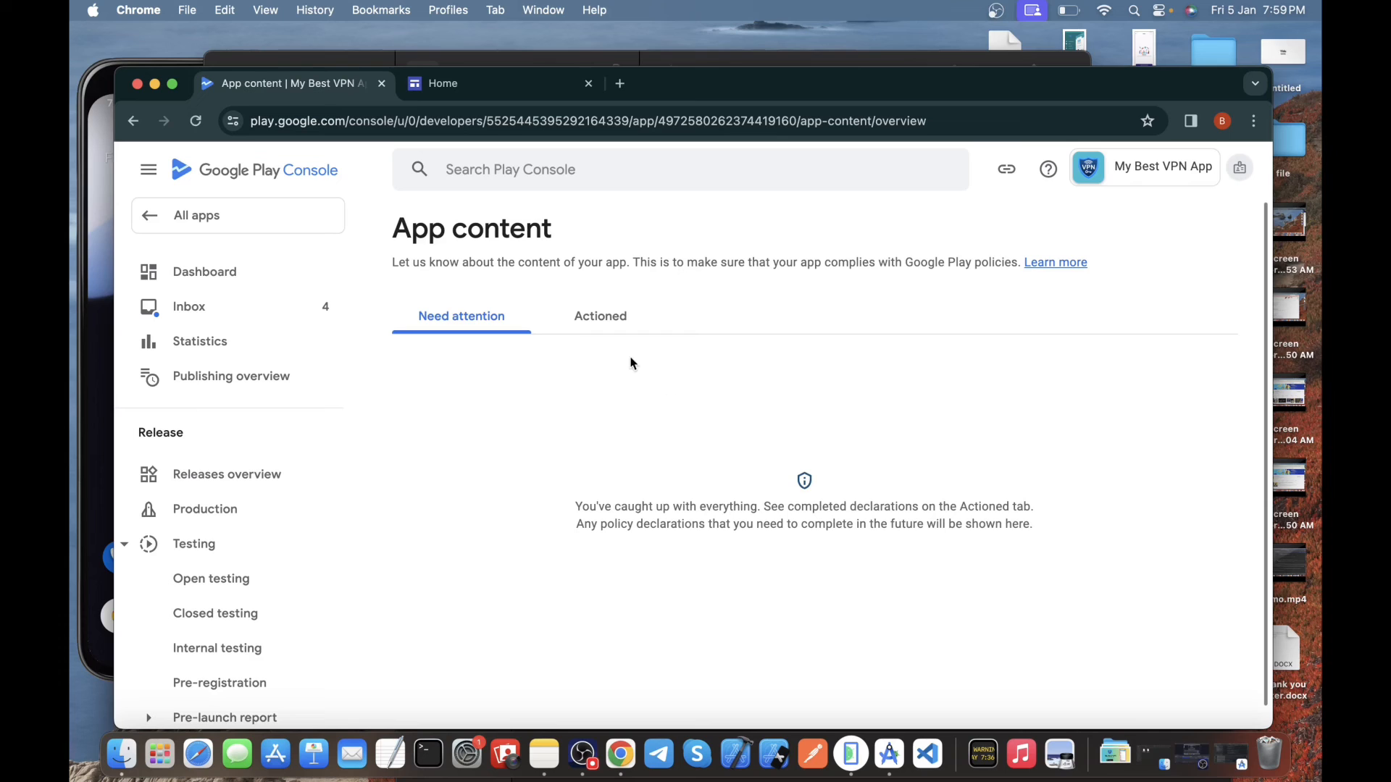
left_click(592, 317)
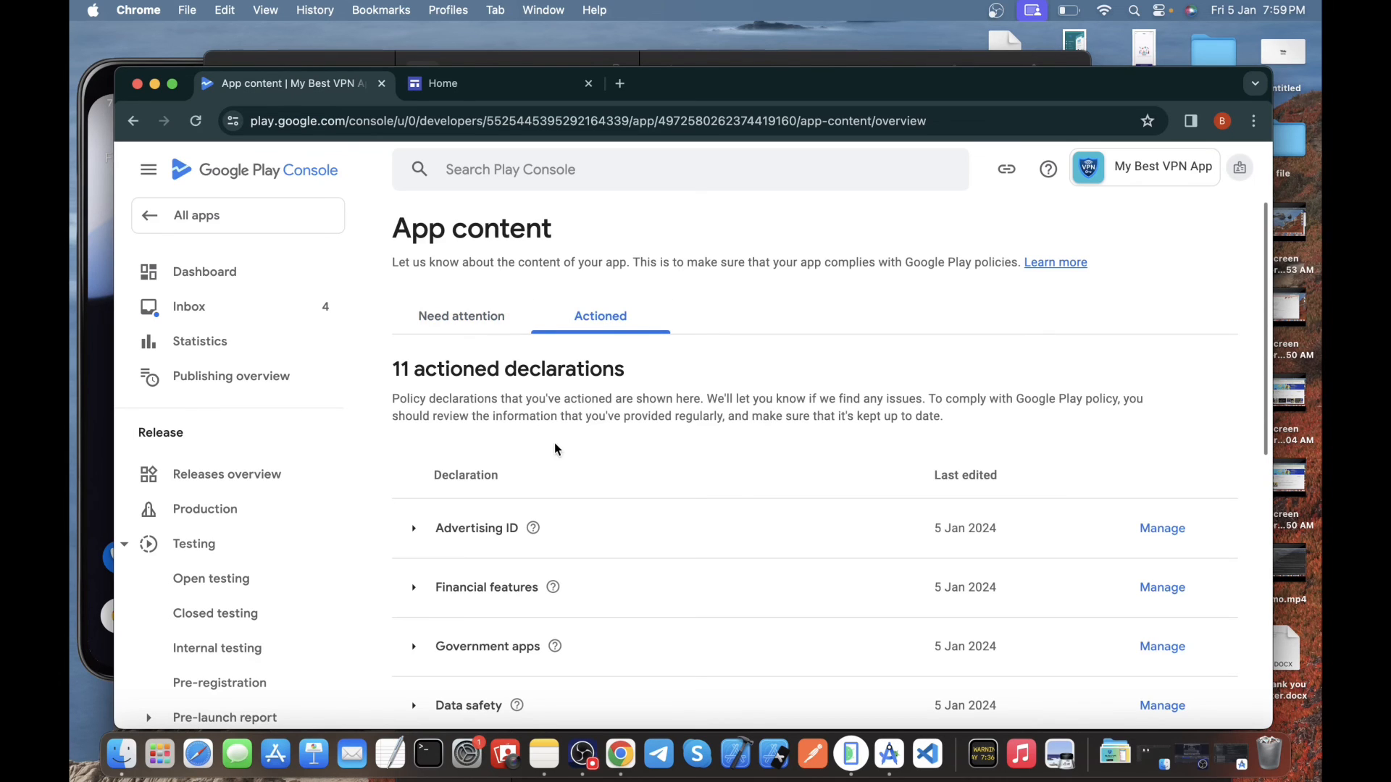
scroll(684, 529, "down", 10)
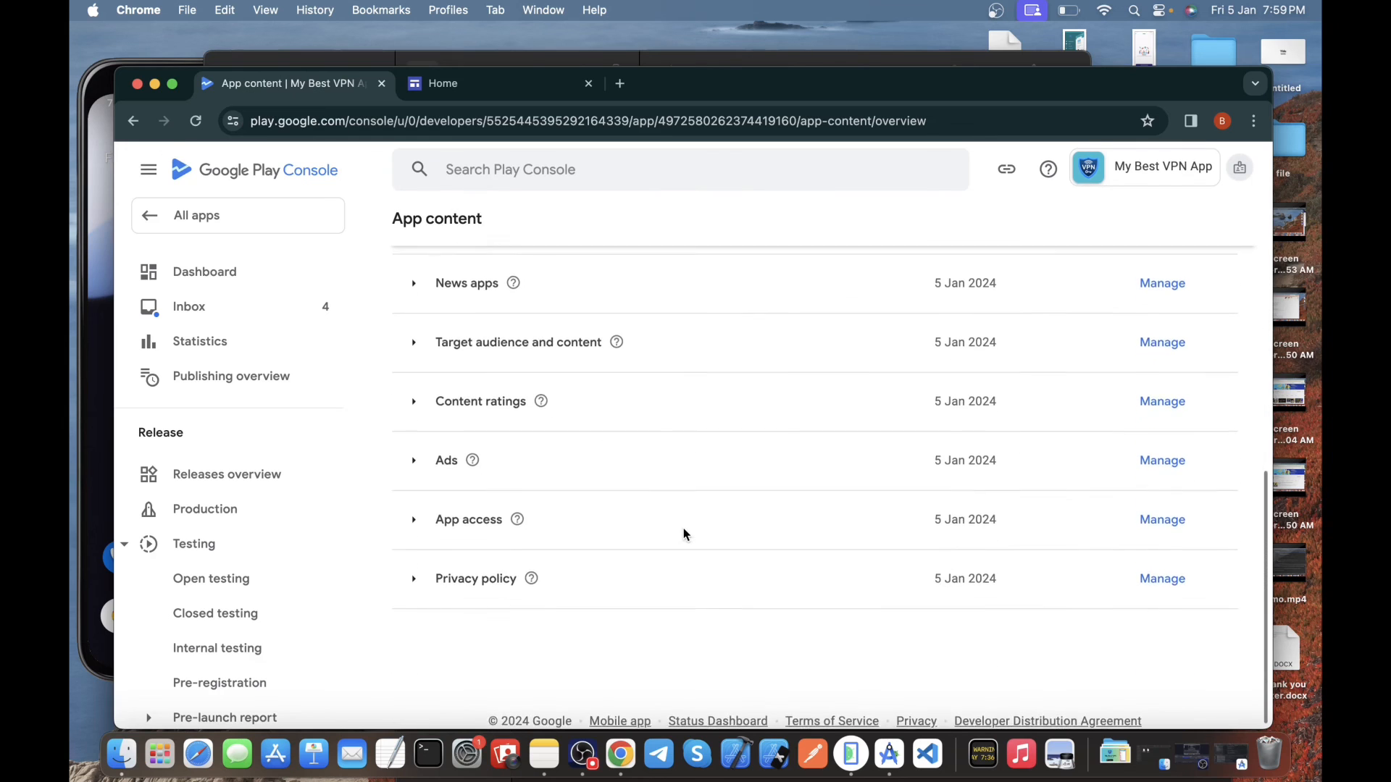
scroll(684, 528, "up", 10)
Return to the app dashboard and reopen the draft production release 1 (1.0) for editing
left_click(243, 274)
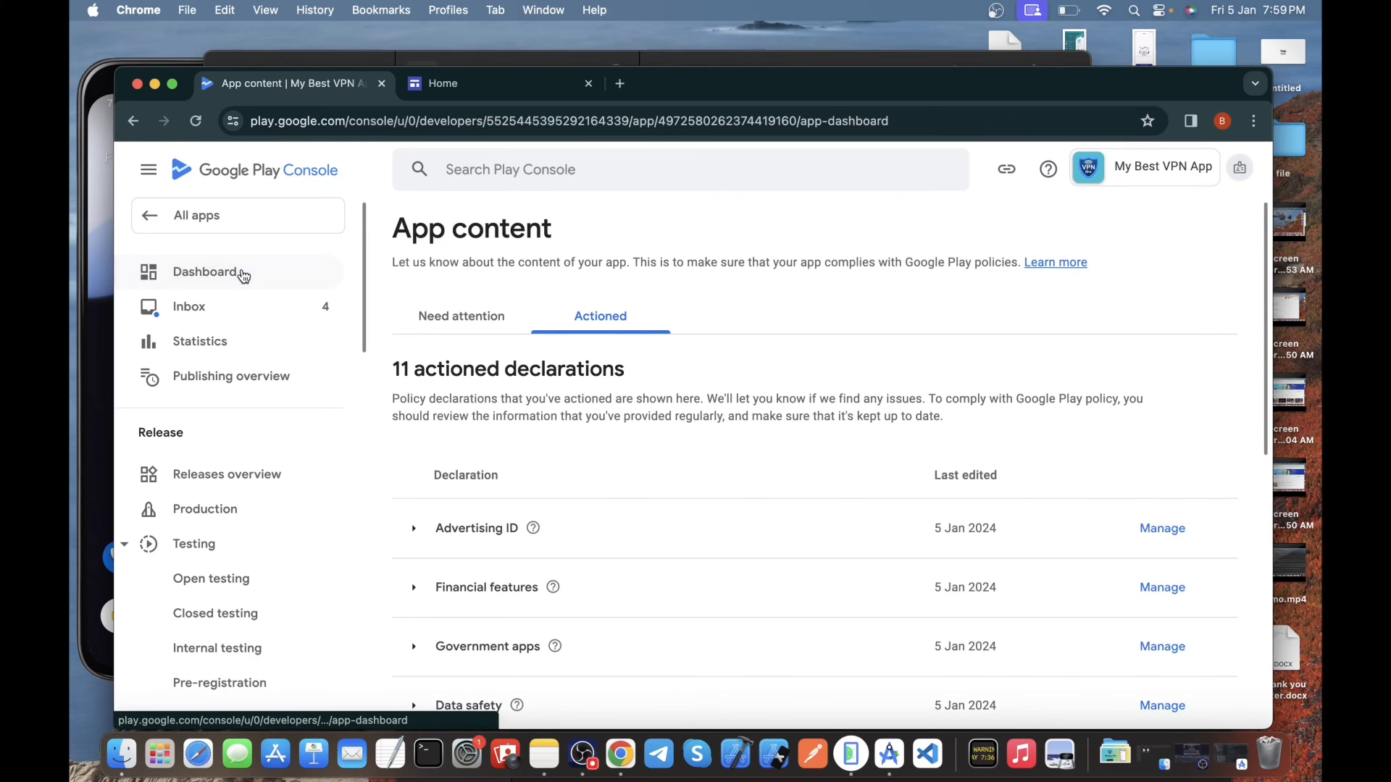
scroll(826, 527, "down", 15)
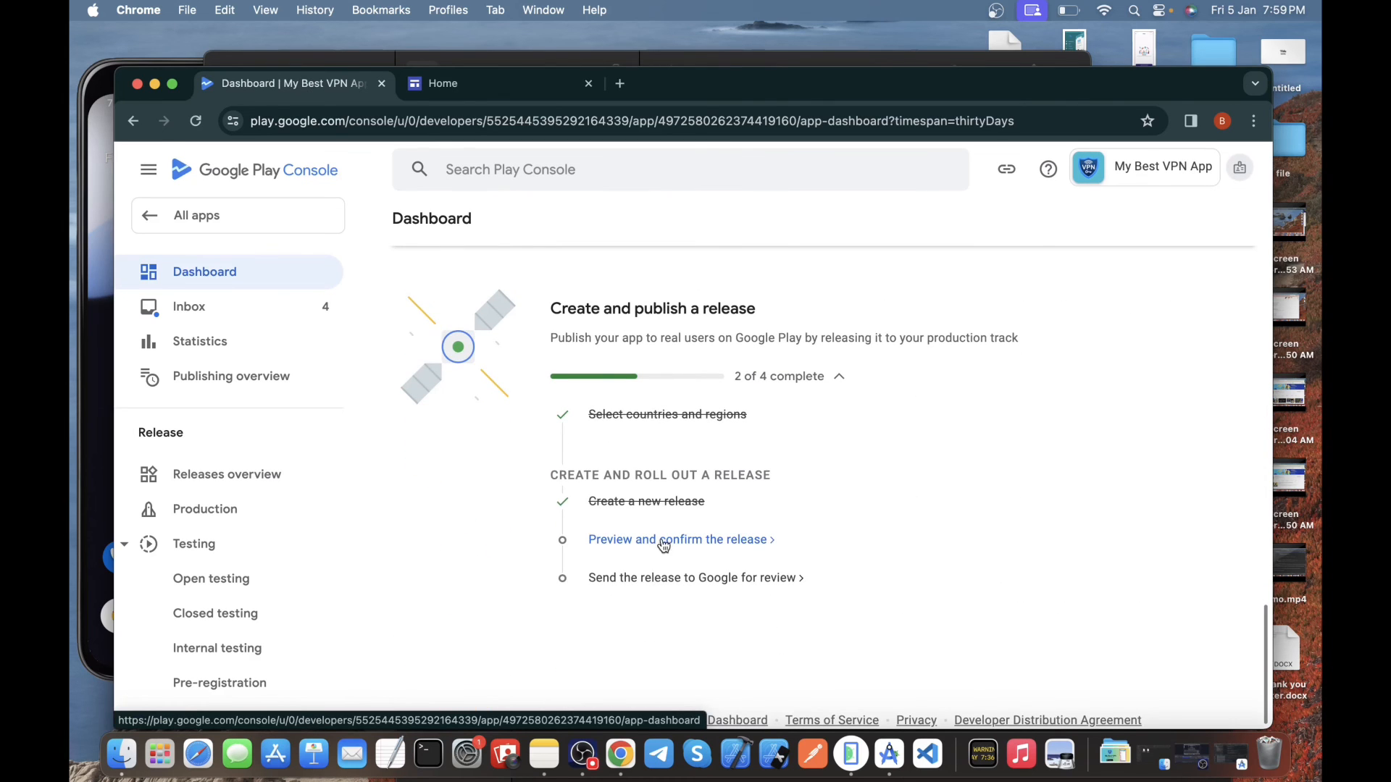
left_click(667, 546)
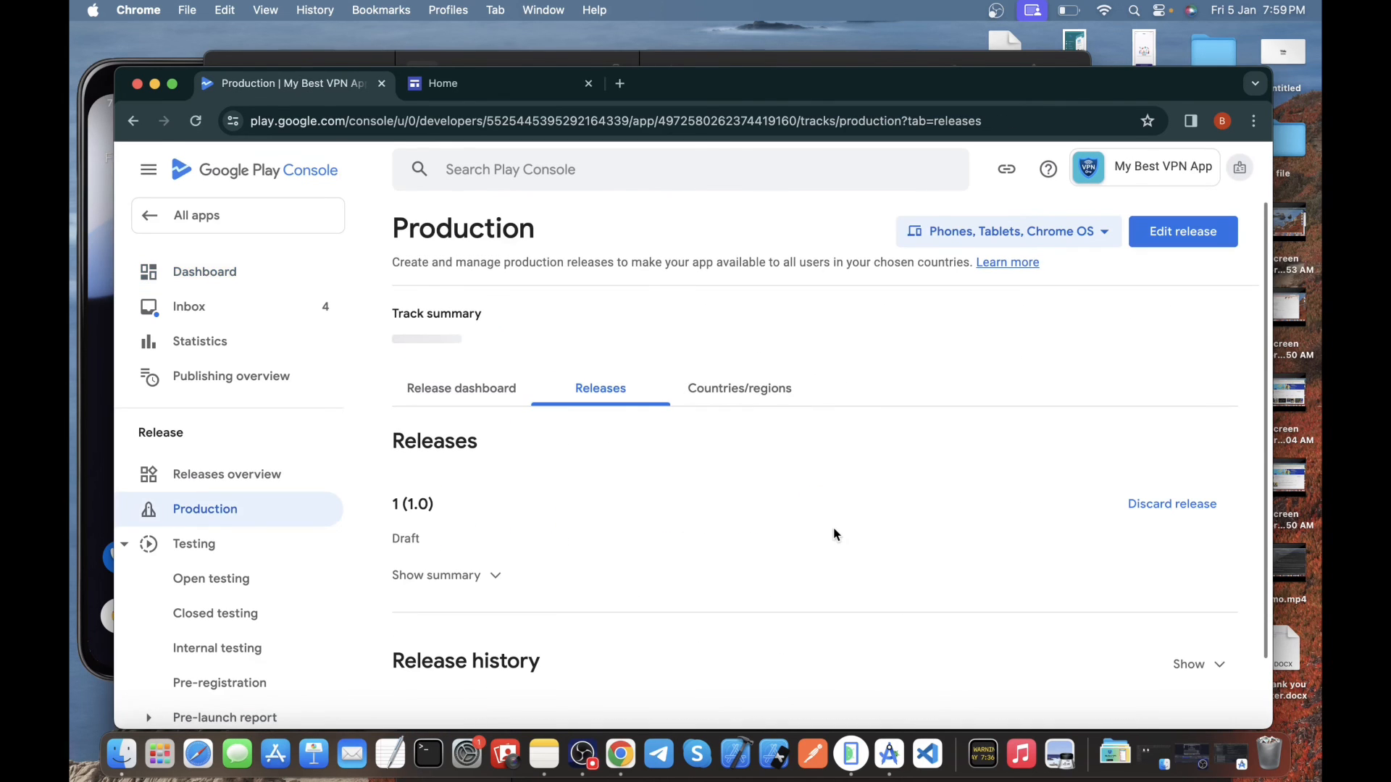
left_click(1172, 233)
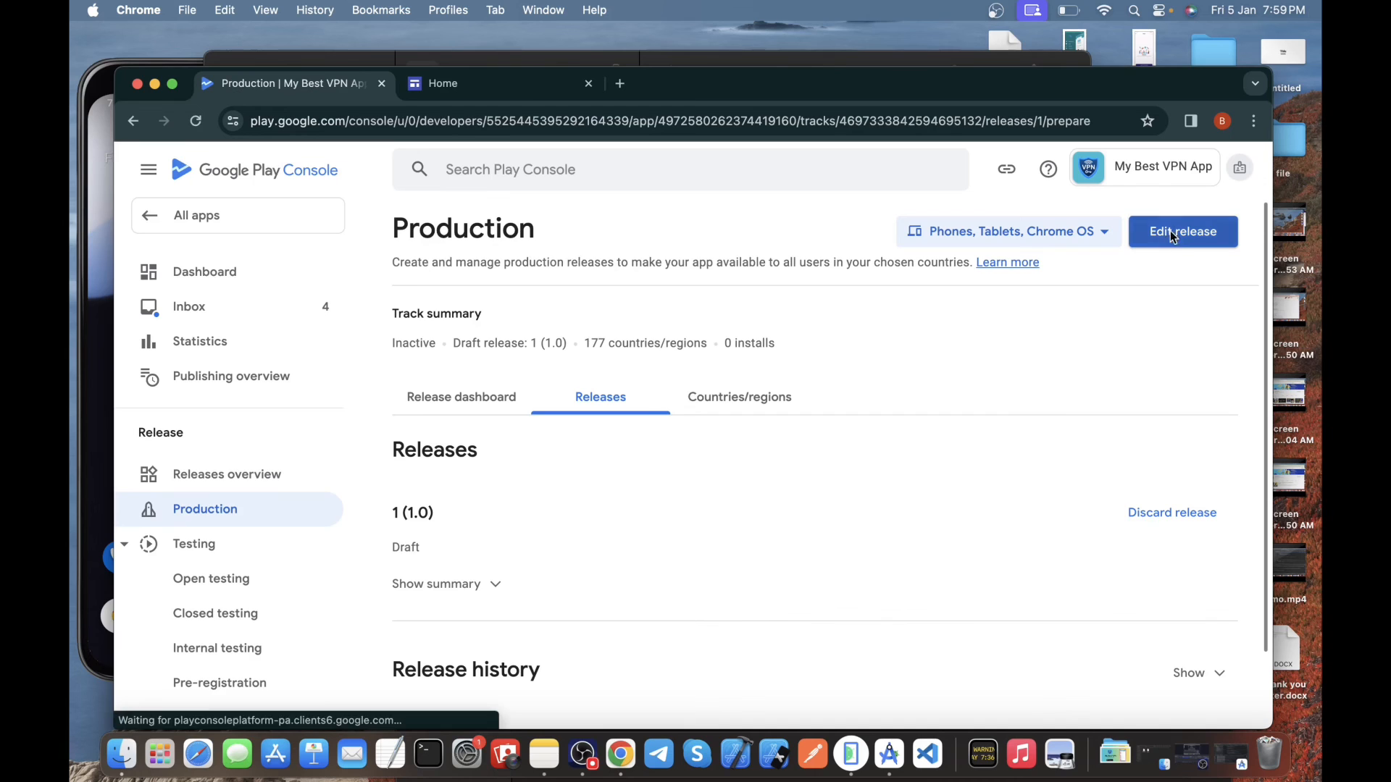
scroll(975, 451, "down", 10)
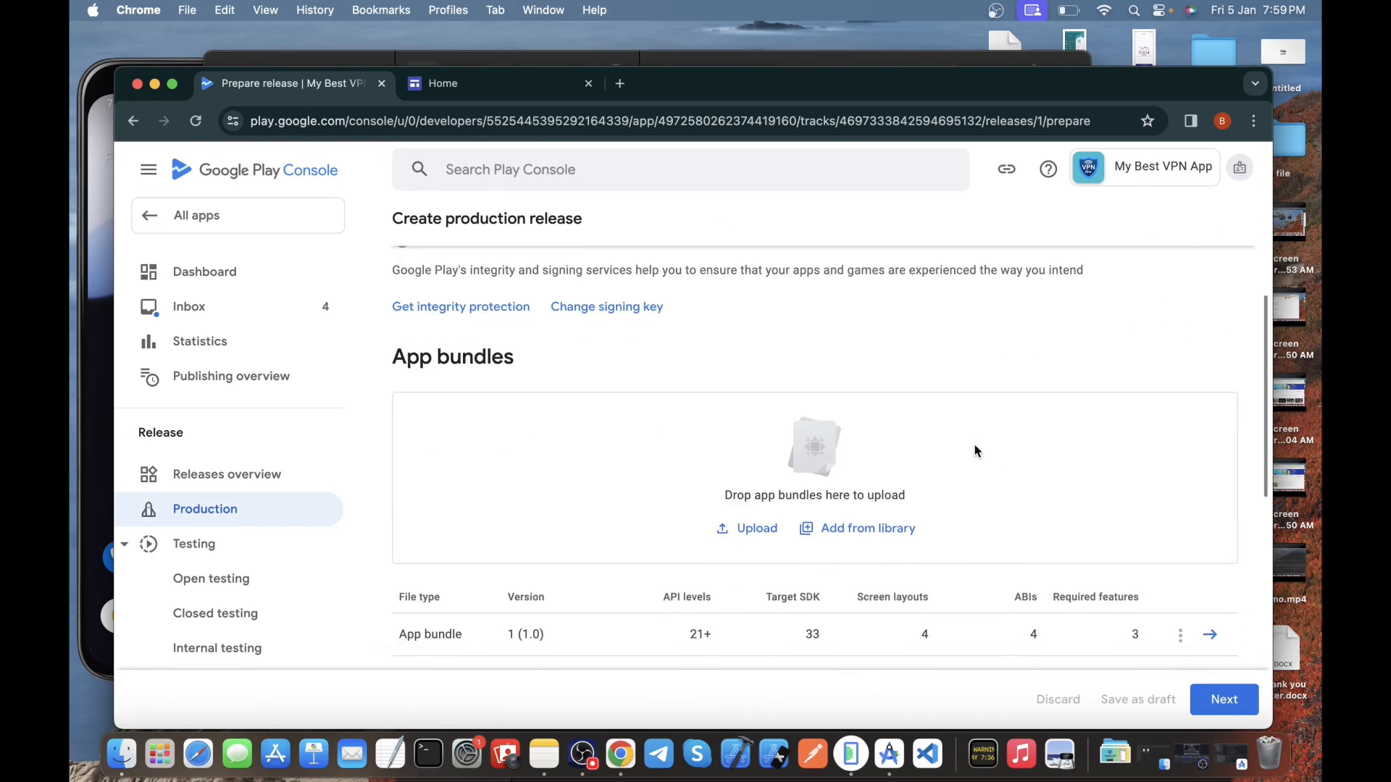
Continue the production release to Preview and confirm and save it
left_click(1213, 692)
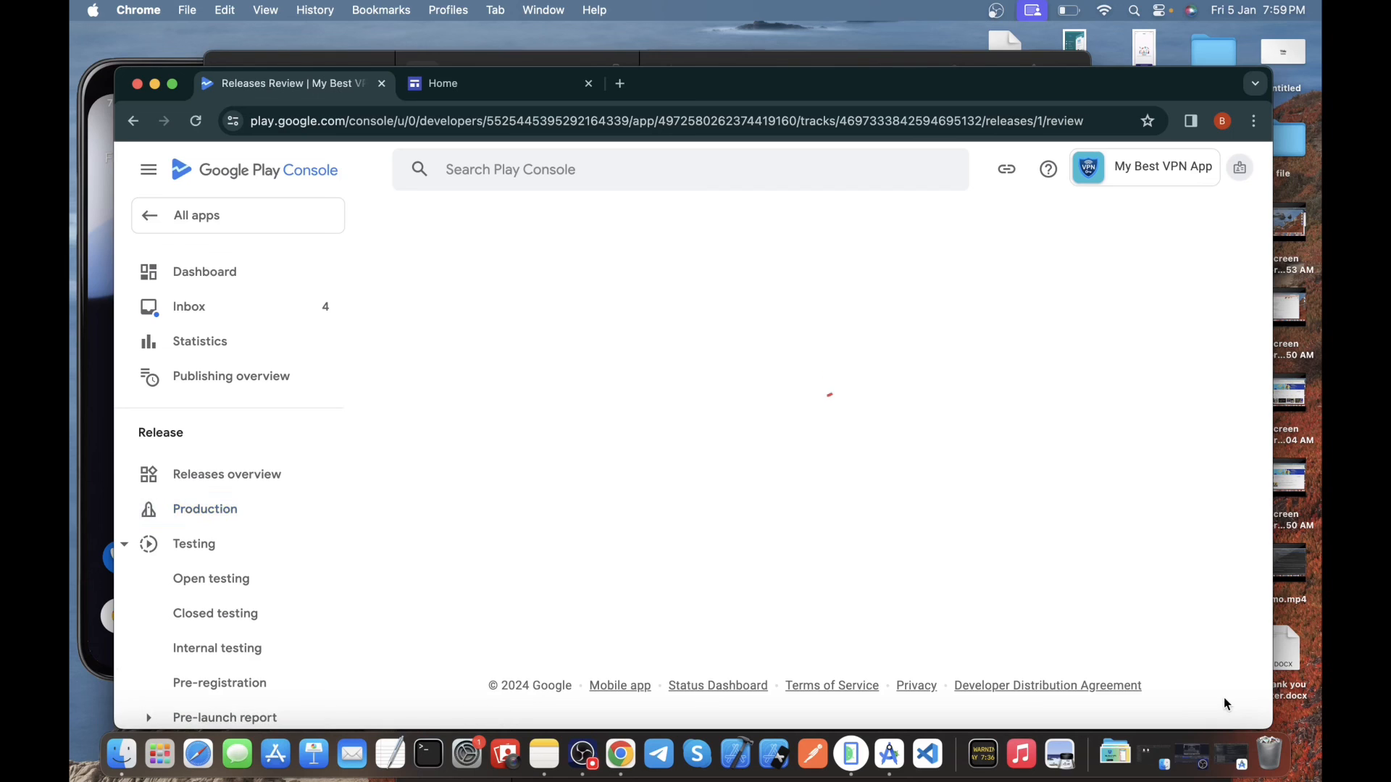
left_click(1213, 700)
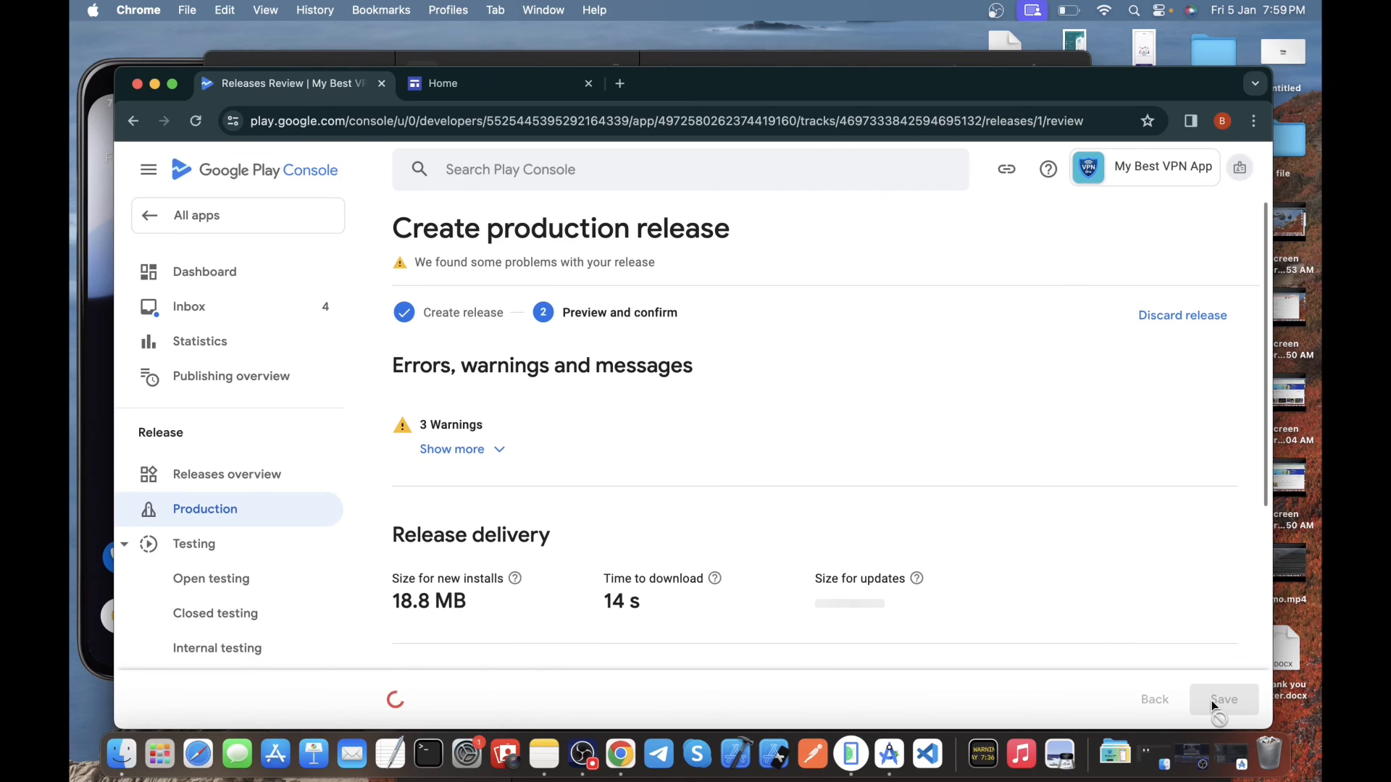
left_click(1212, 700)
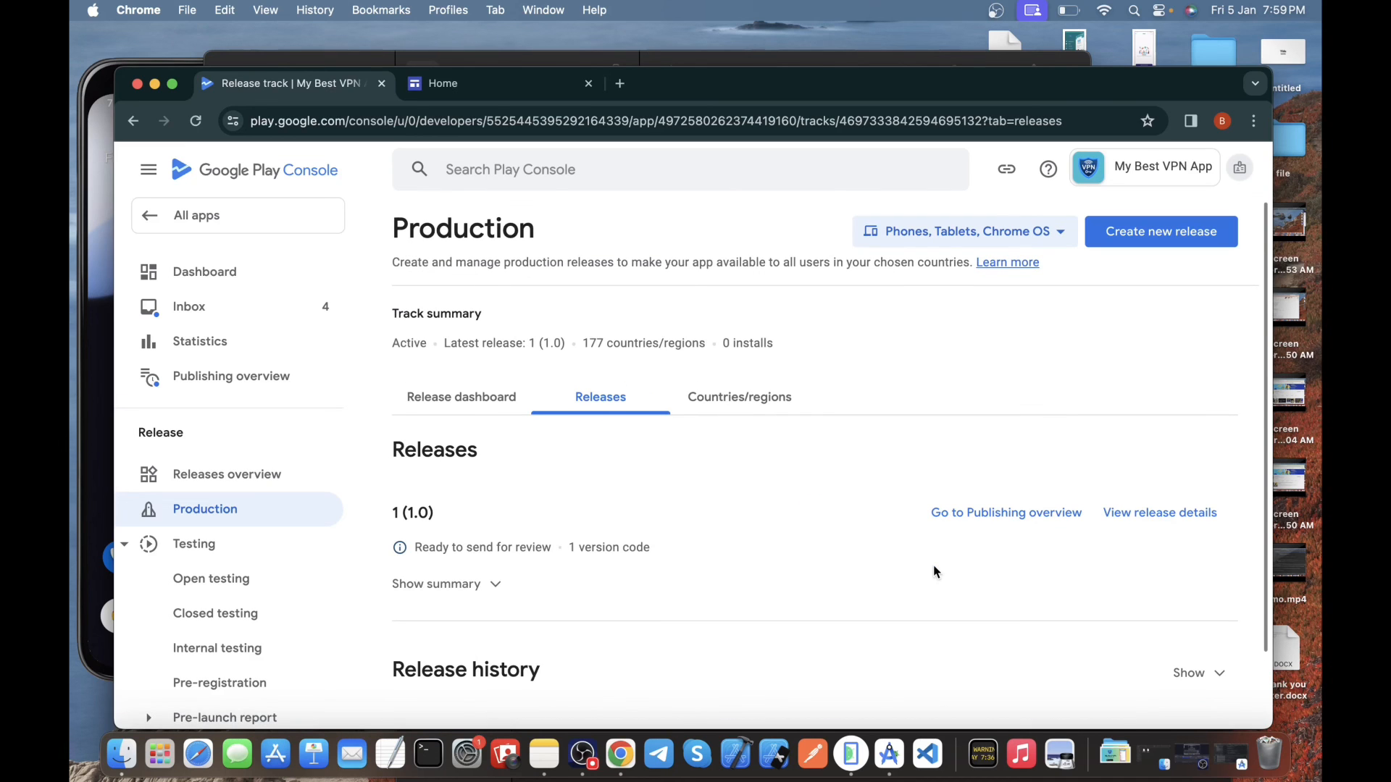
Go to the Publishing overview from the saved release and go through its introduction to the end
left_click(968, 513)
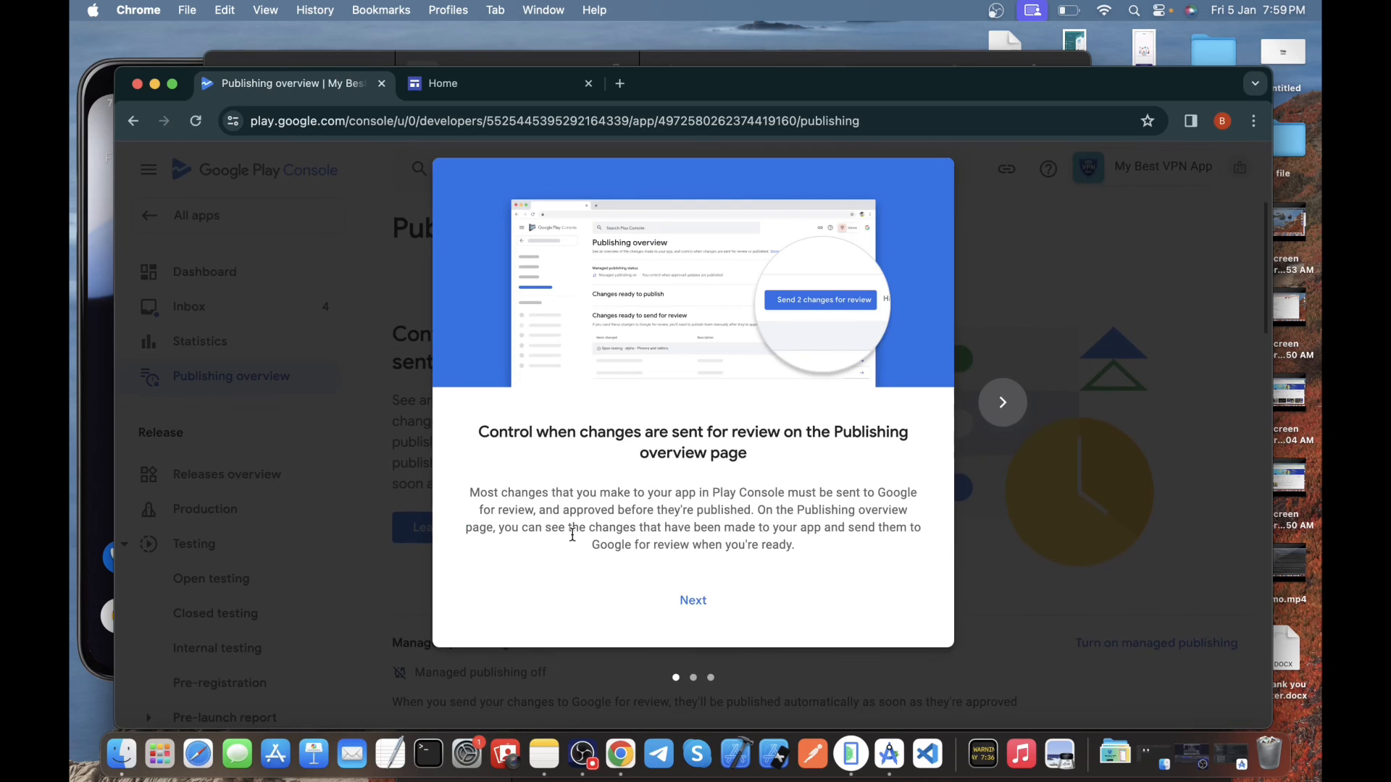
left_click(692, 608)
left_click(693, 604)
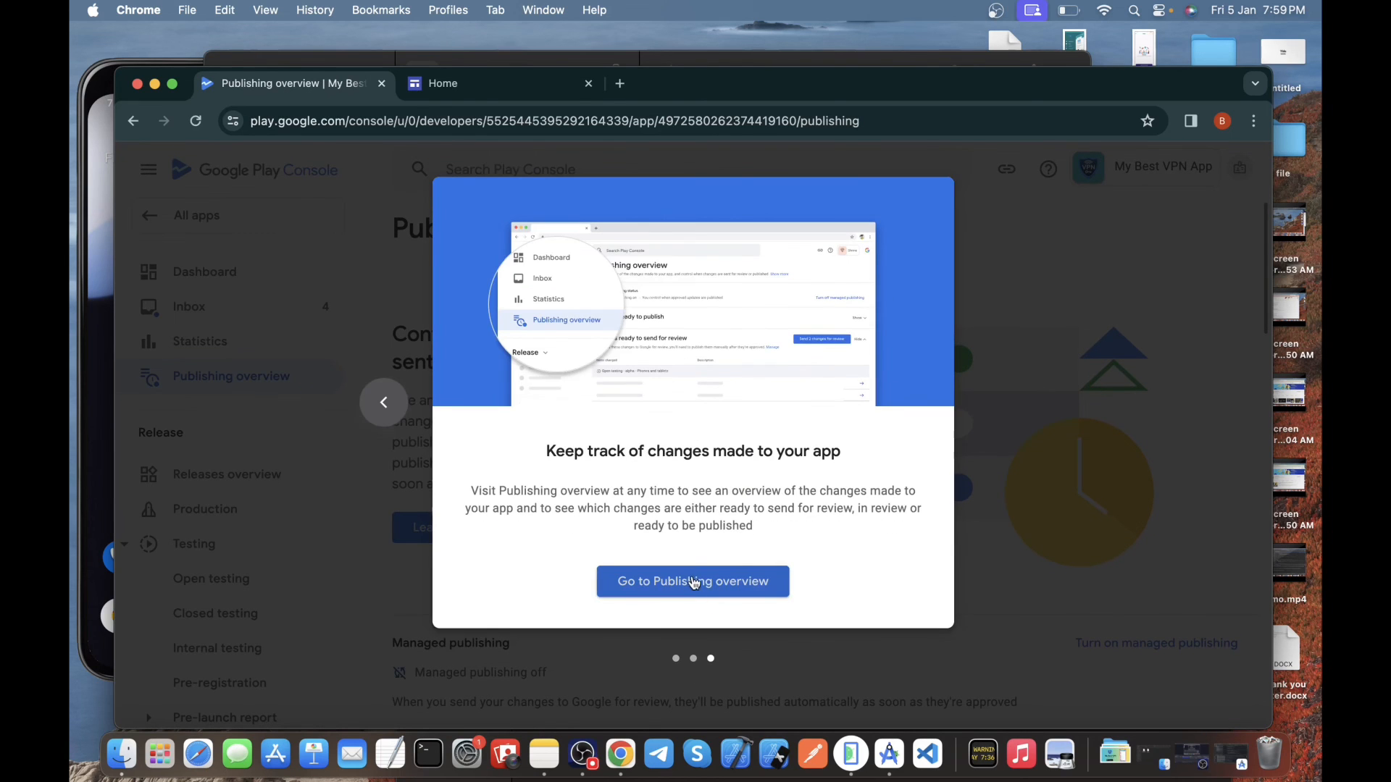
left_click(694, 581)
Send all pending changes to Google for review and confirm the submission
scroll(692, 581, "down", 5)
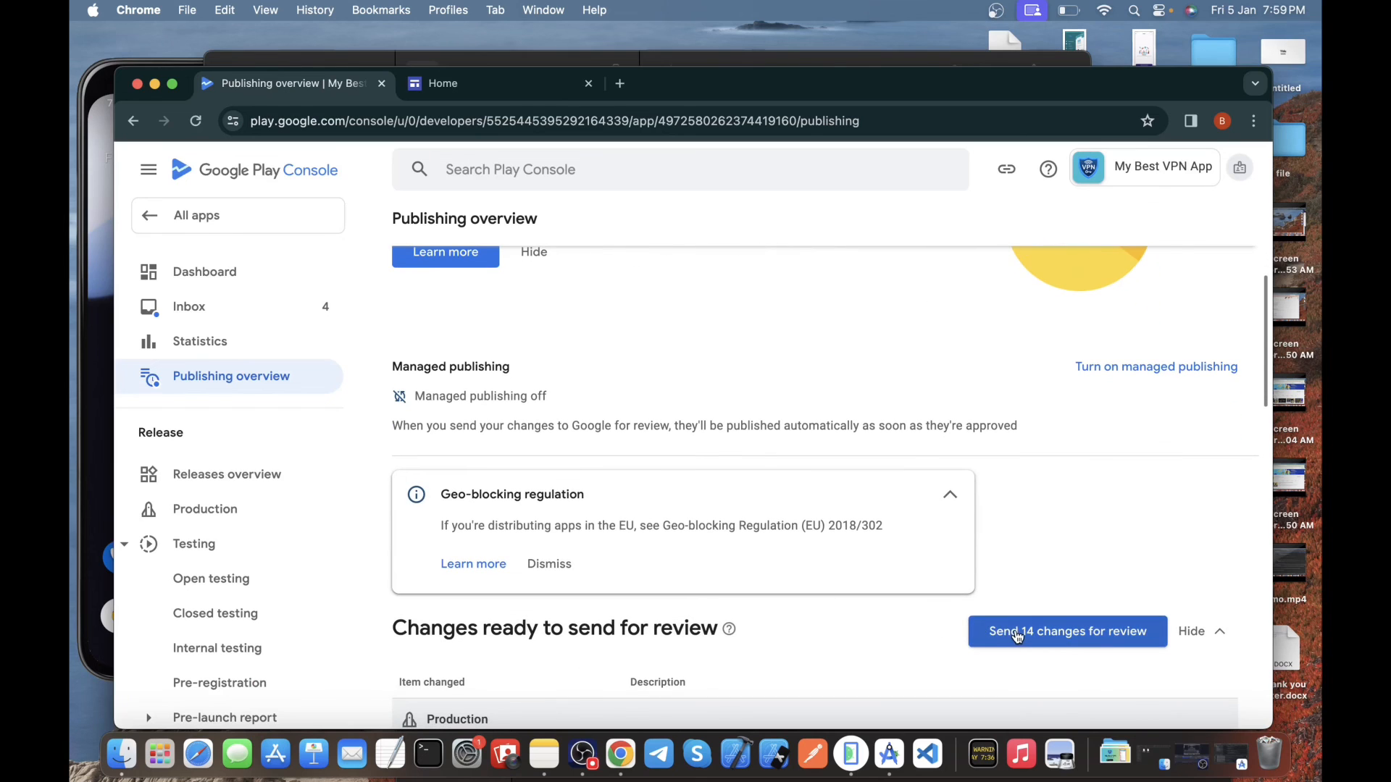
left_click(1016, 634)
left_click(758, 528)
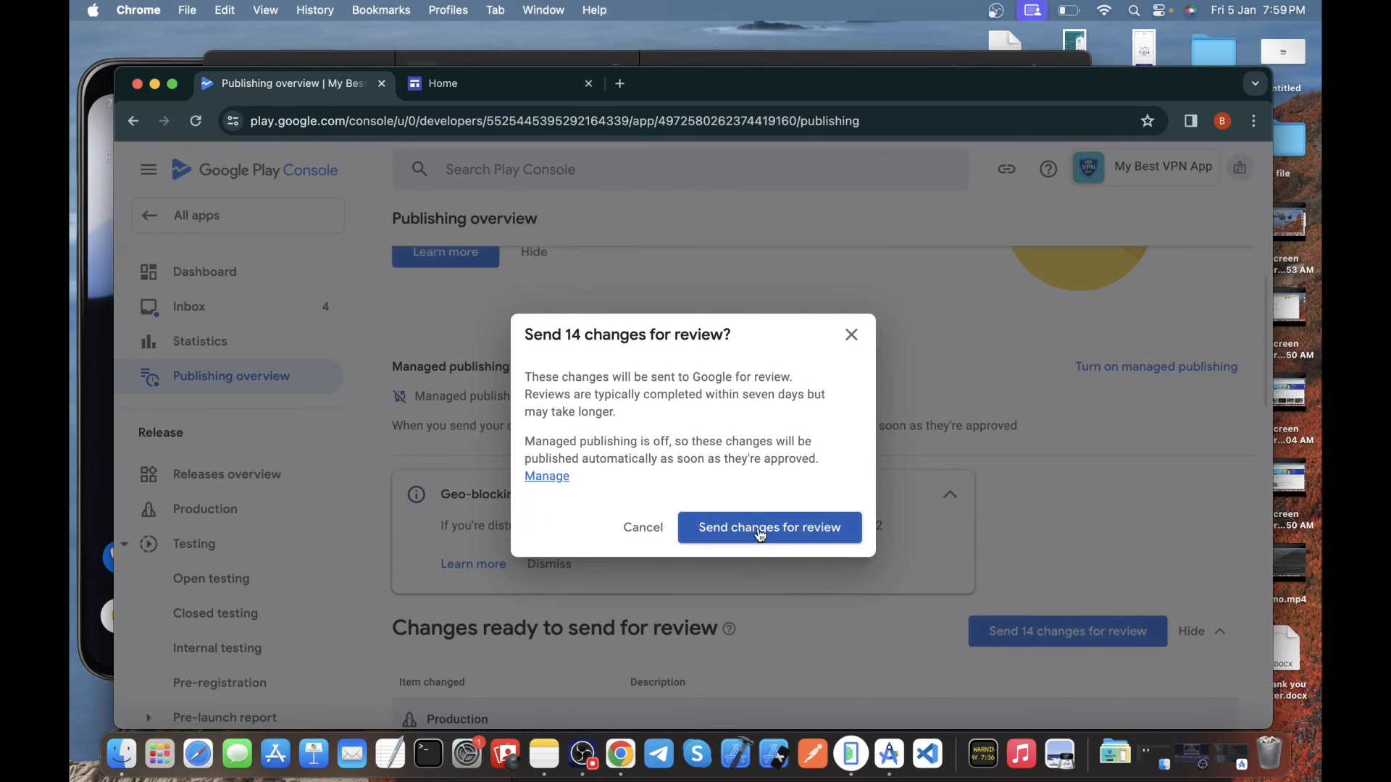
Dismiss the Geo-blocking regulation notice and look through the list of changes in review
scroll(758, 529, "down", 3)
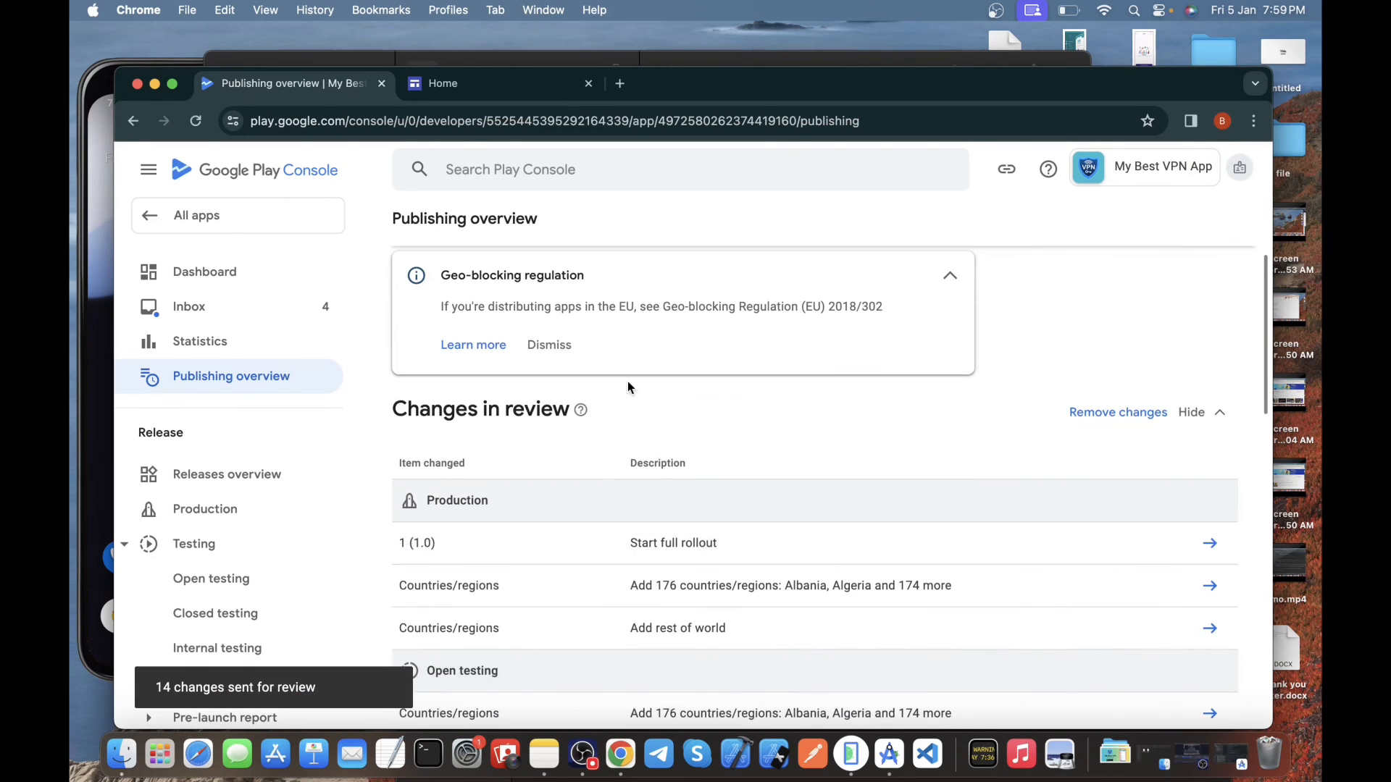
left_click(550, 345)
scroll(718, 460, "down", 5)
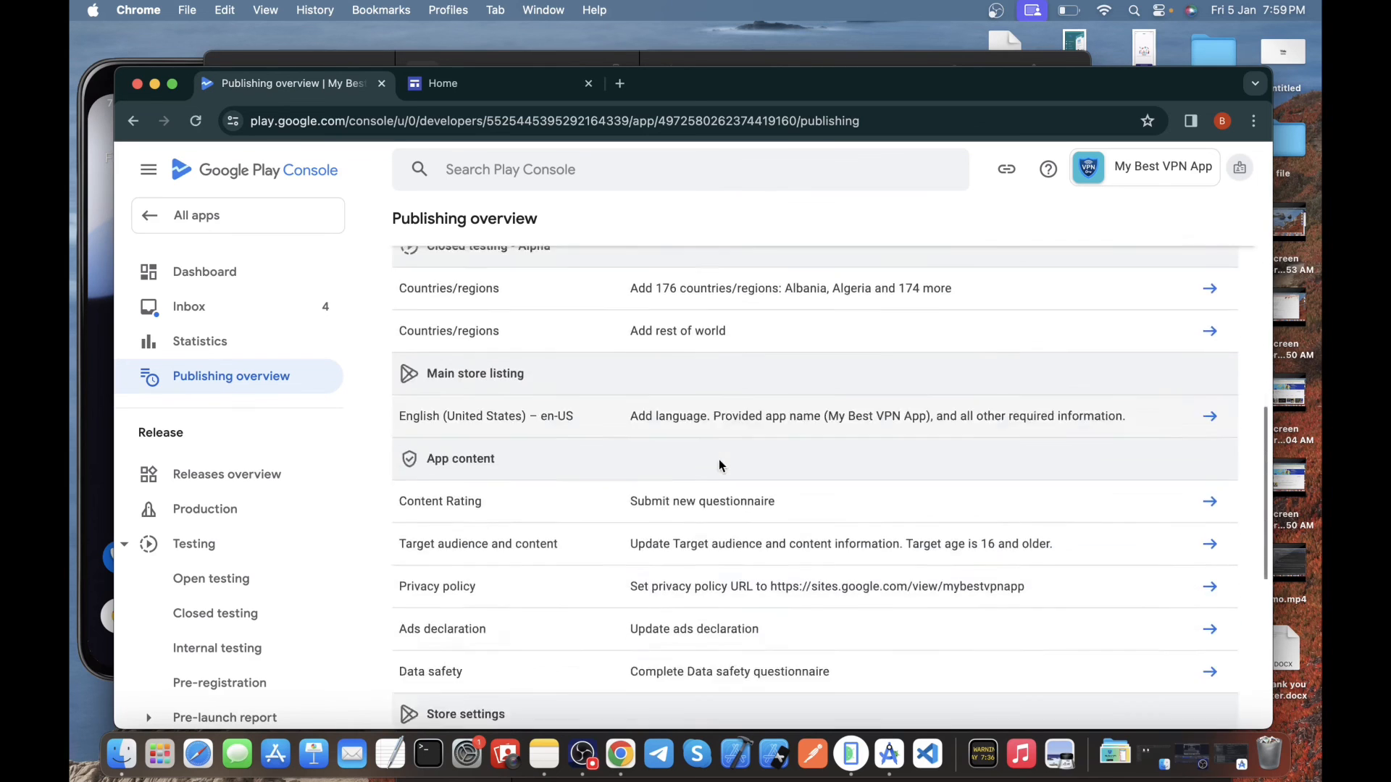
scroll(718, 460, "up", 8)
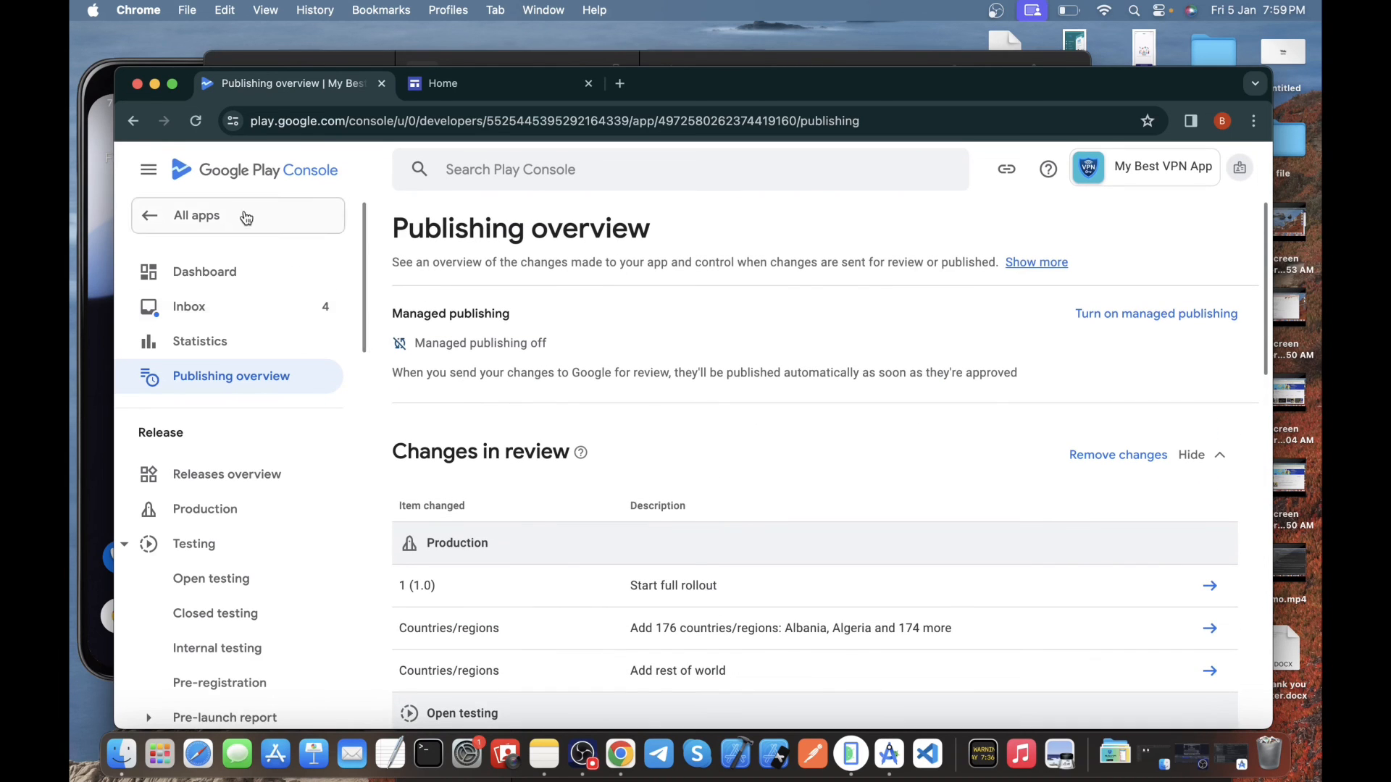
Turn on managed publishing for the app and save the setting
left_click(1119, 316)
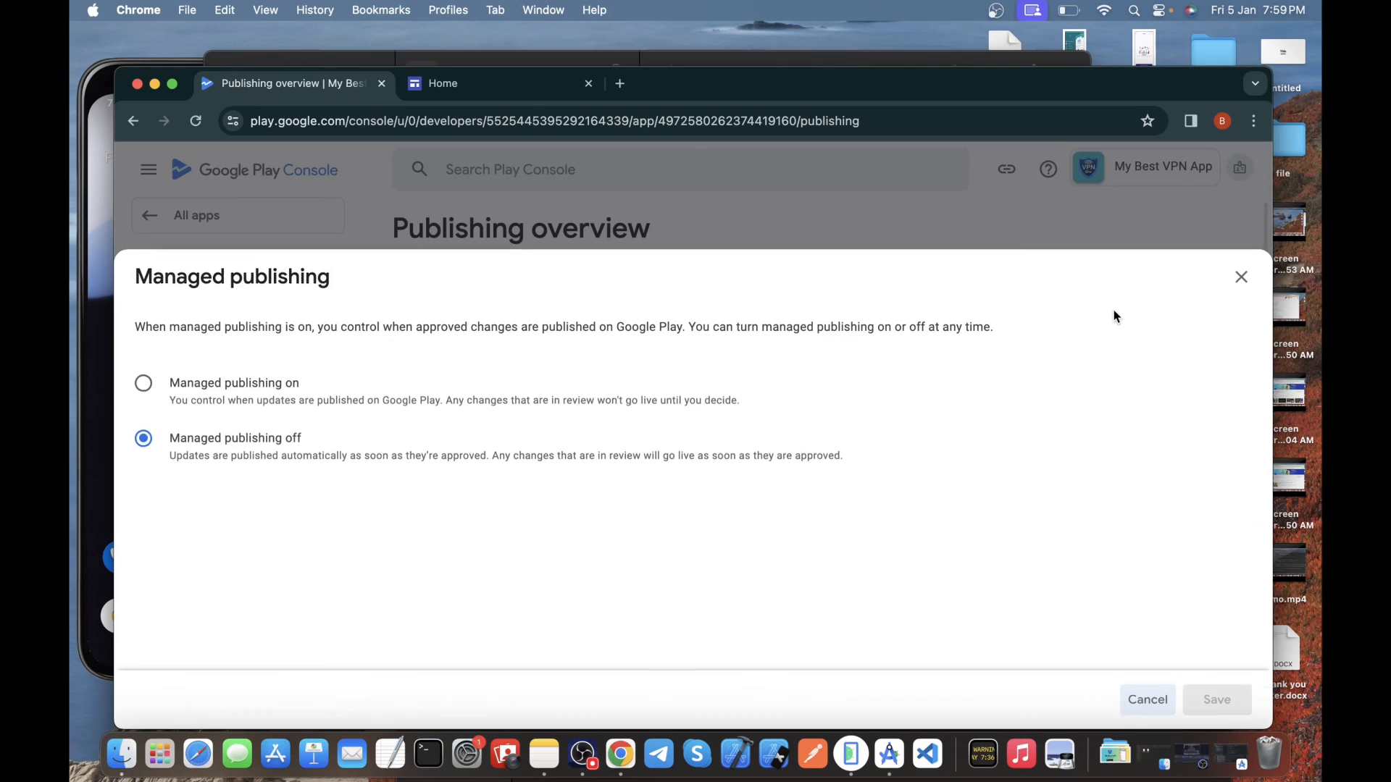
left_click(151, 387)
left_click(1199, 699)
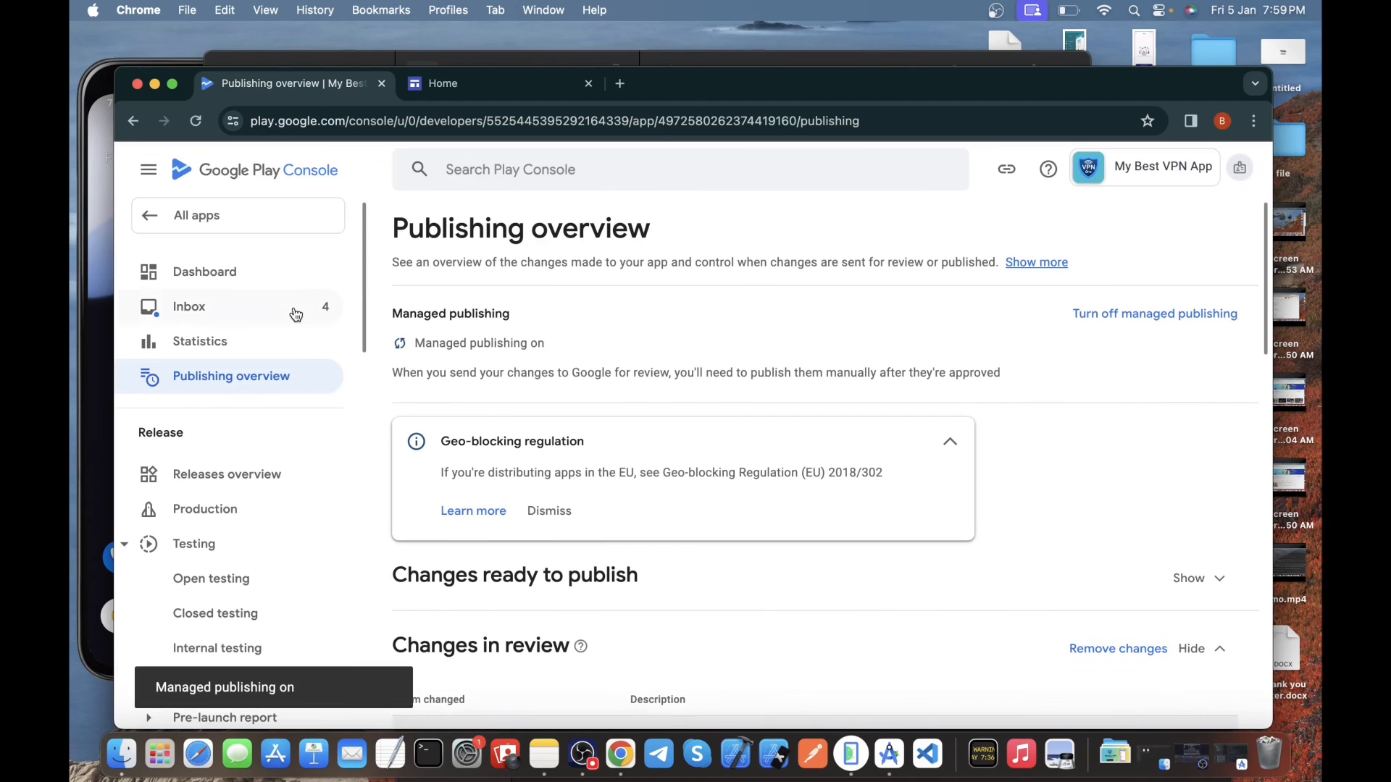
Return to the list of all apps and check the update status of My Best VPN App
left_click(218, 221)
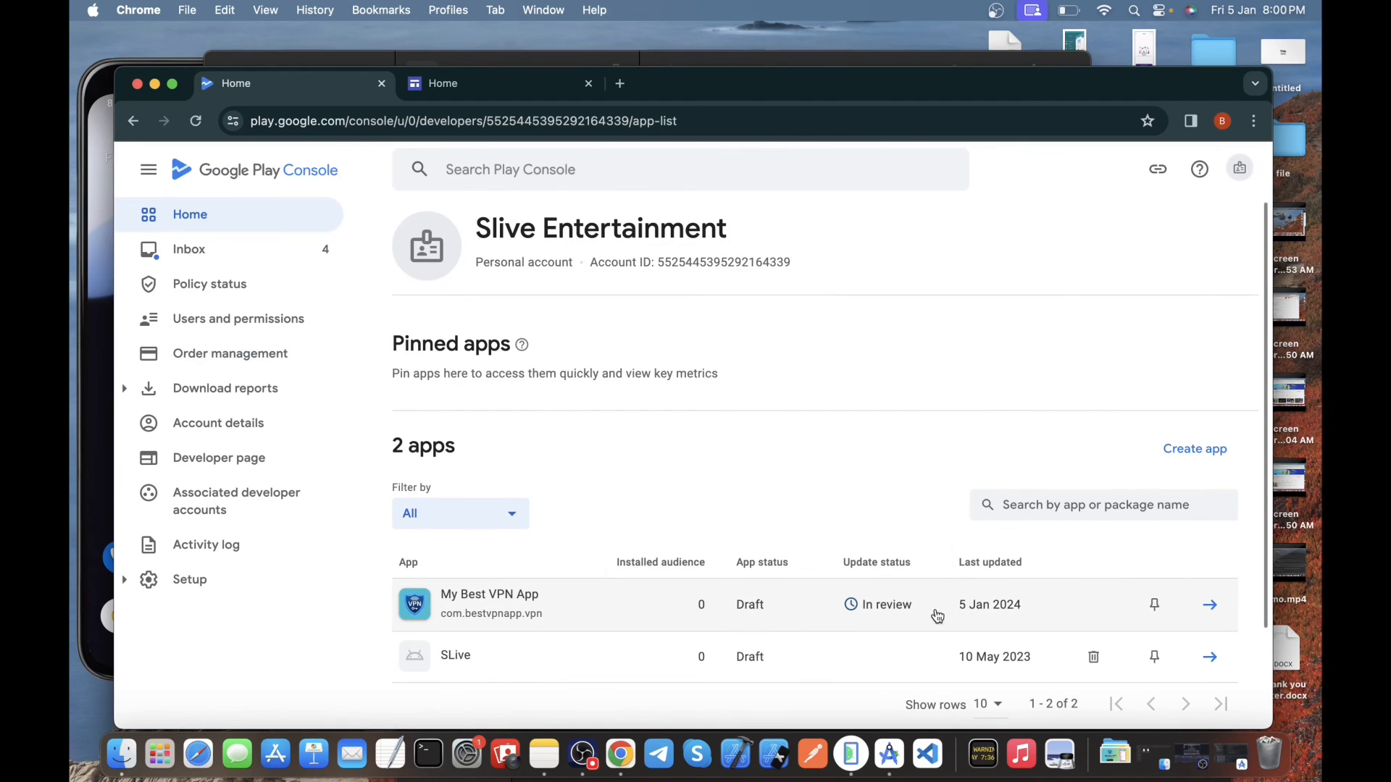
scroll(1098, 600, "down", 2)
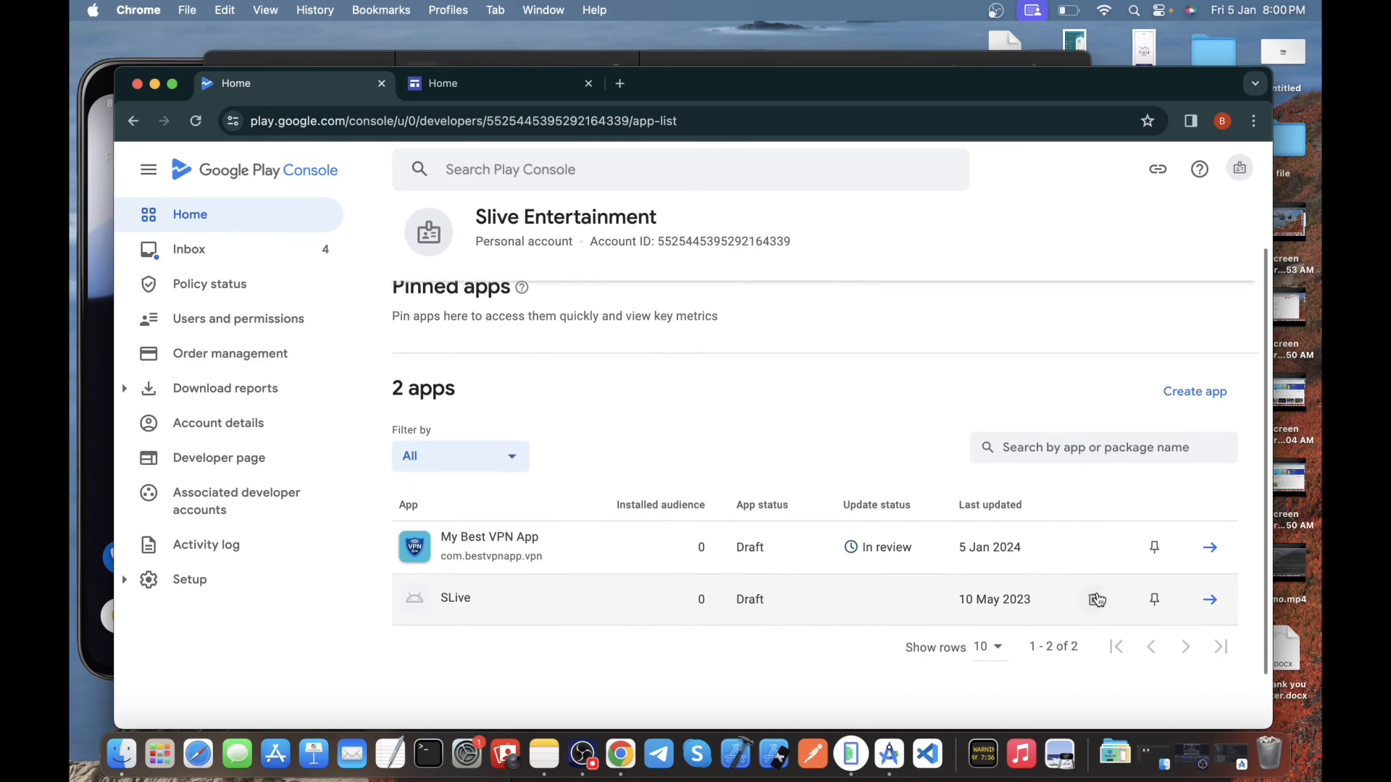